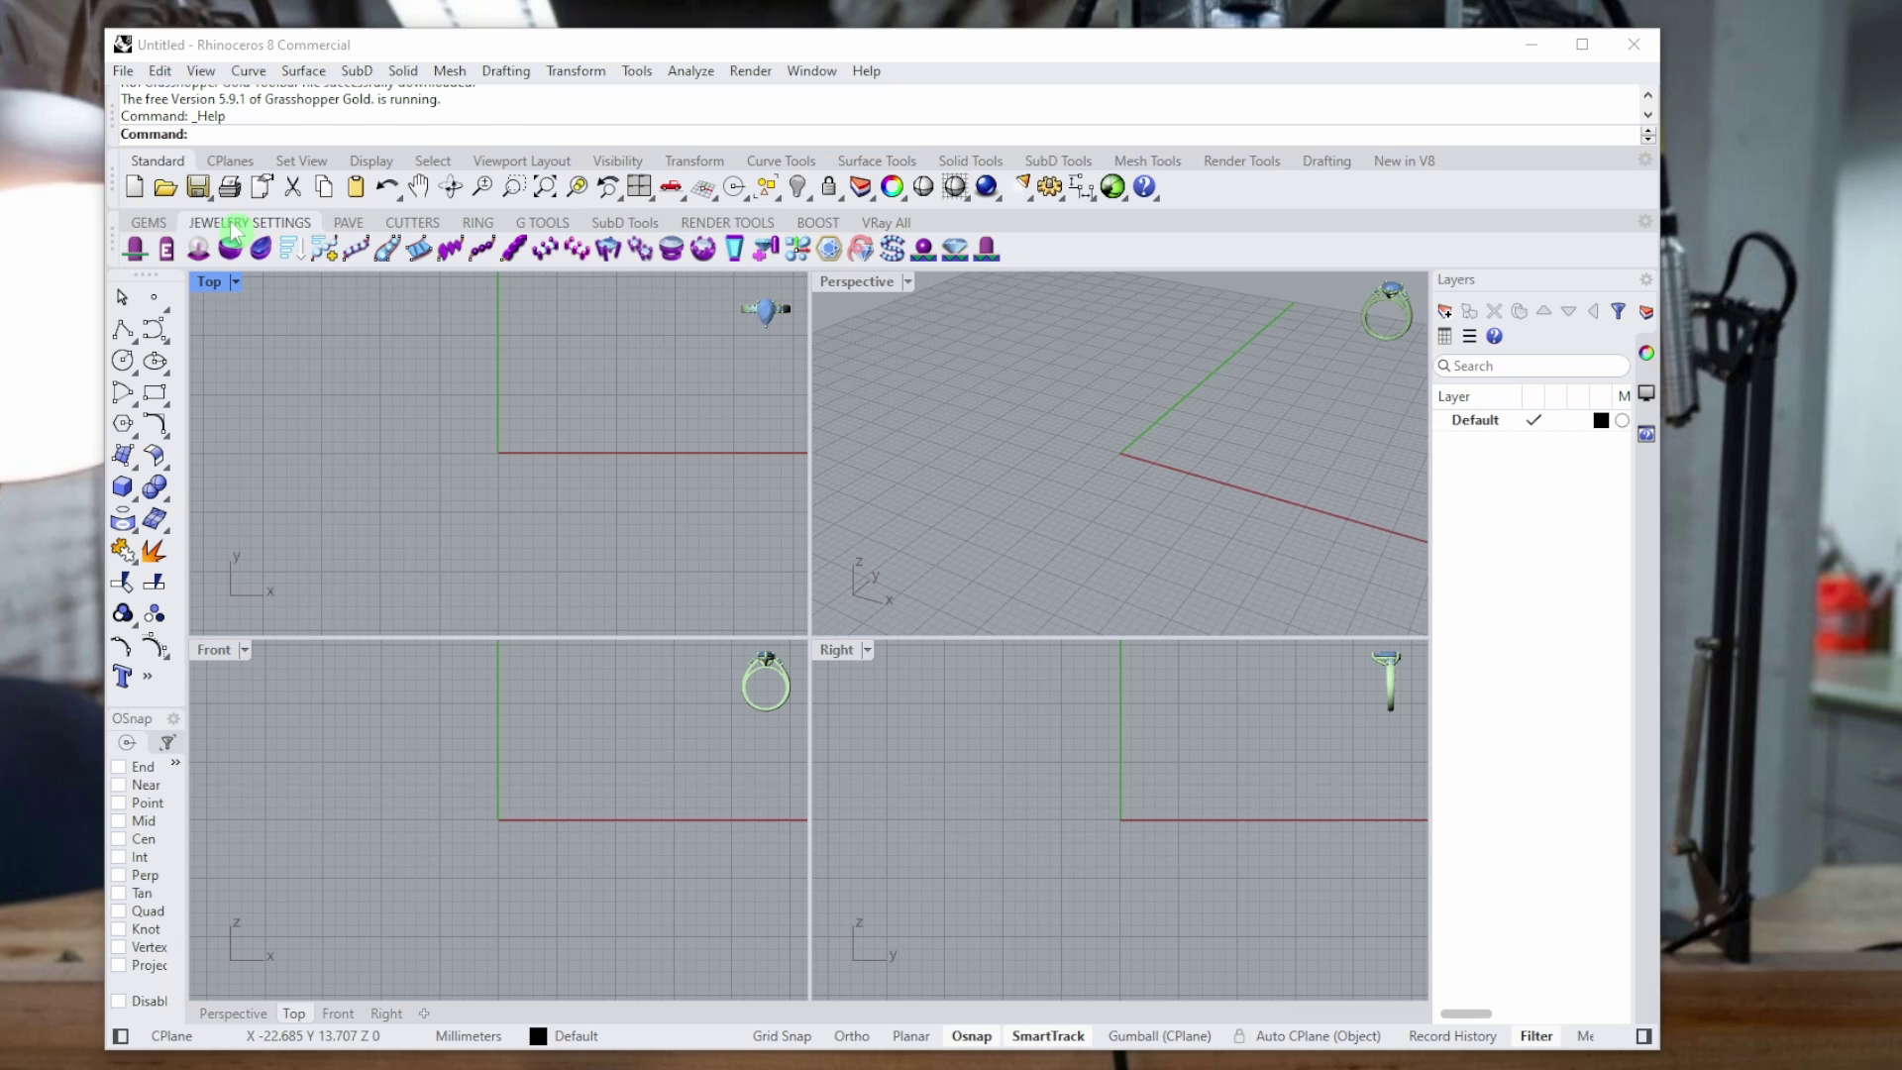
Start the Ring Size Rail tool from the RING tools and move its window off the viewports.
{"action": "left_click", "coordinate": [352, 224]}
{"action": "left_click", "coordinate": [477, 222]}
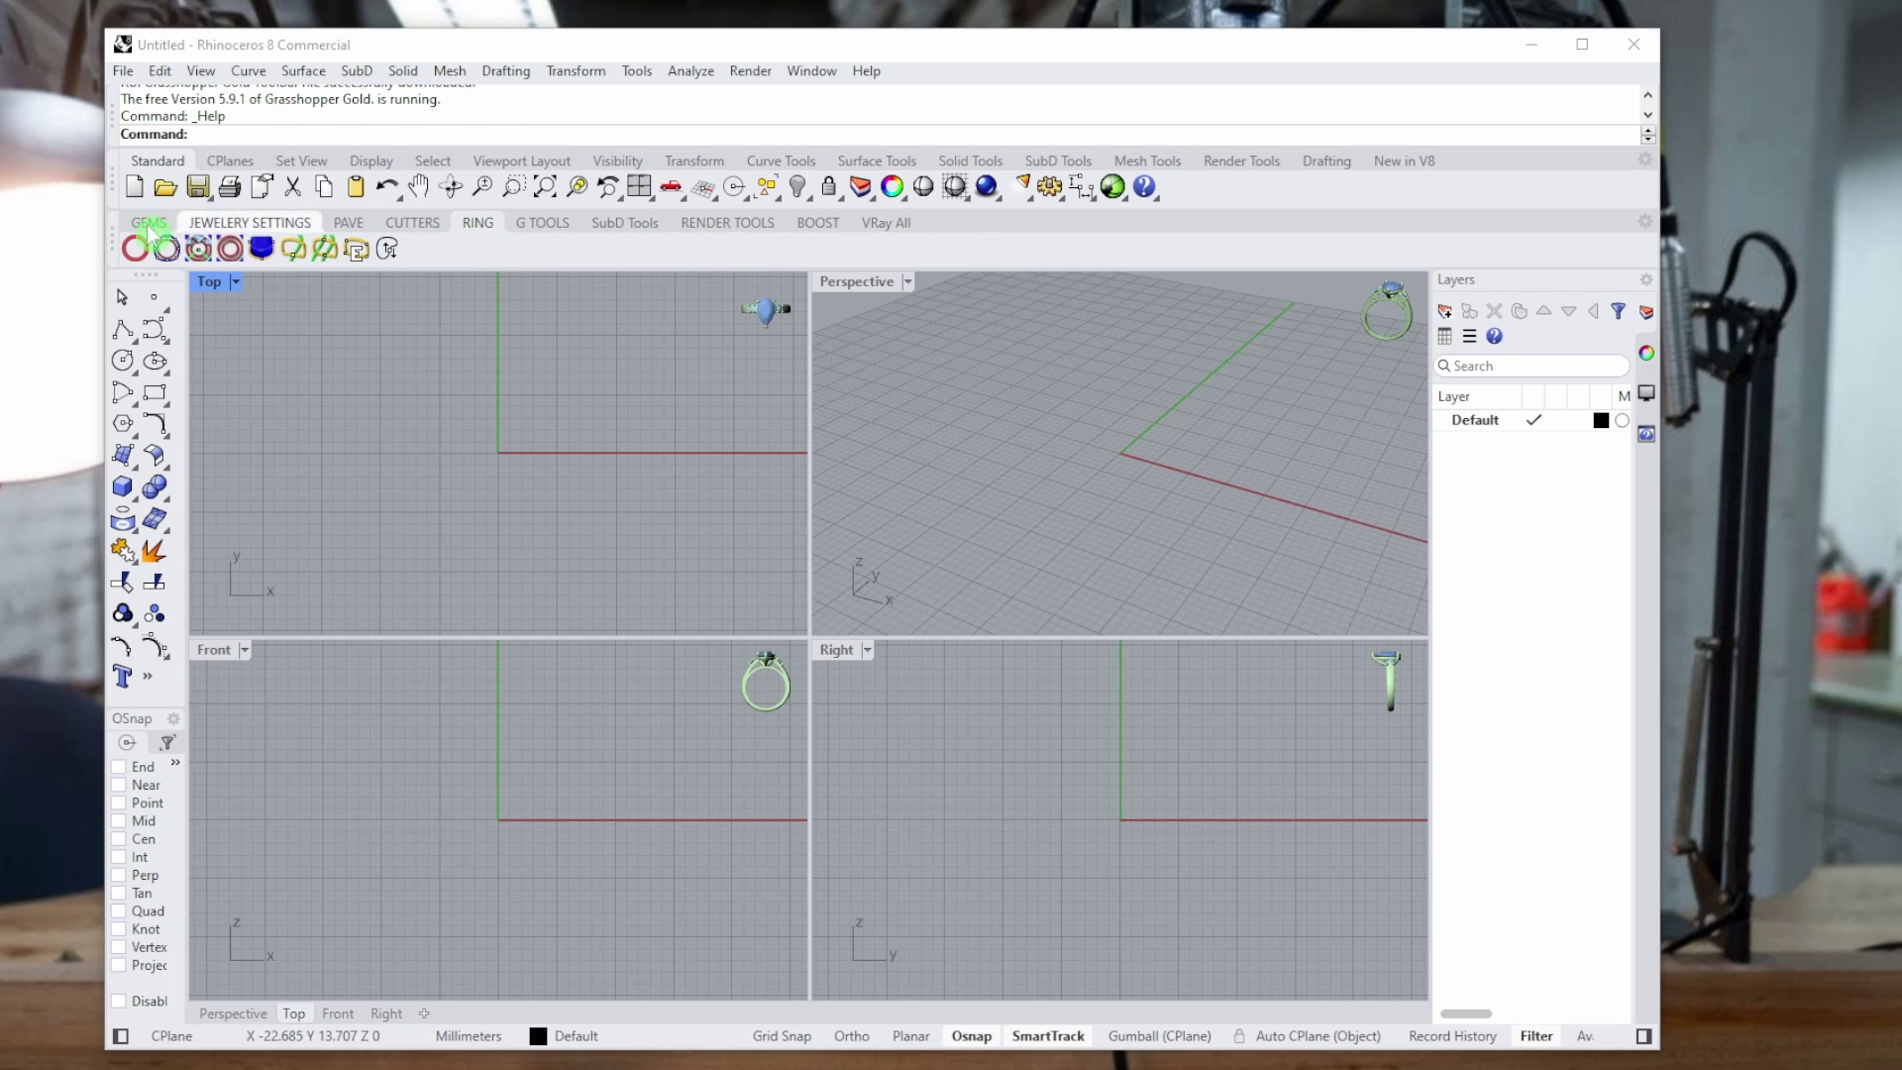
{"action": "left_click", "coordinate": [137, 253]}
{"action": "left_click", "coordinate": [137, 253]}
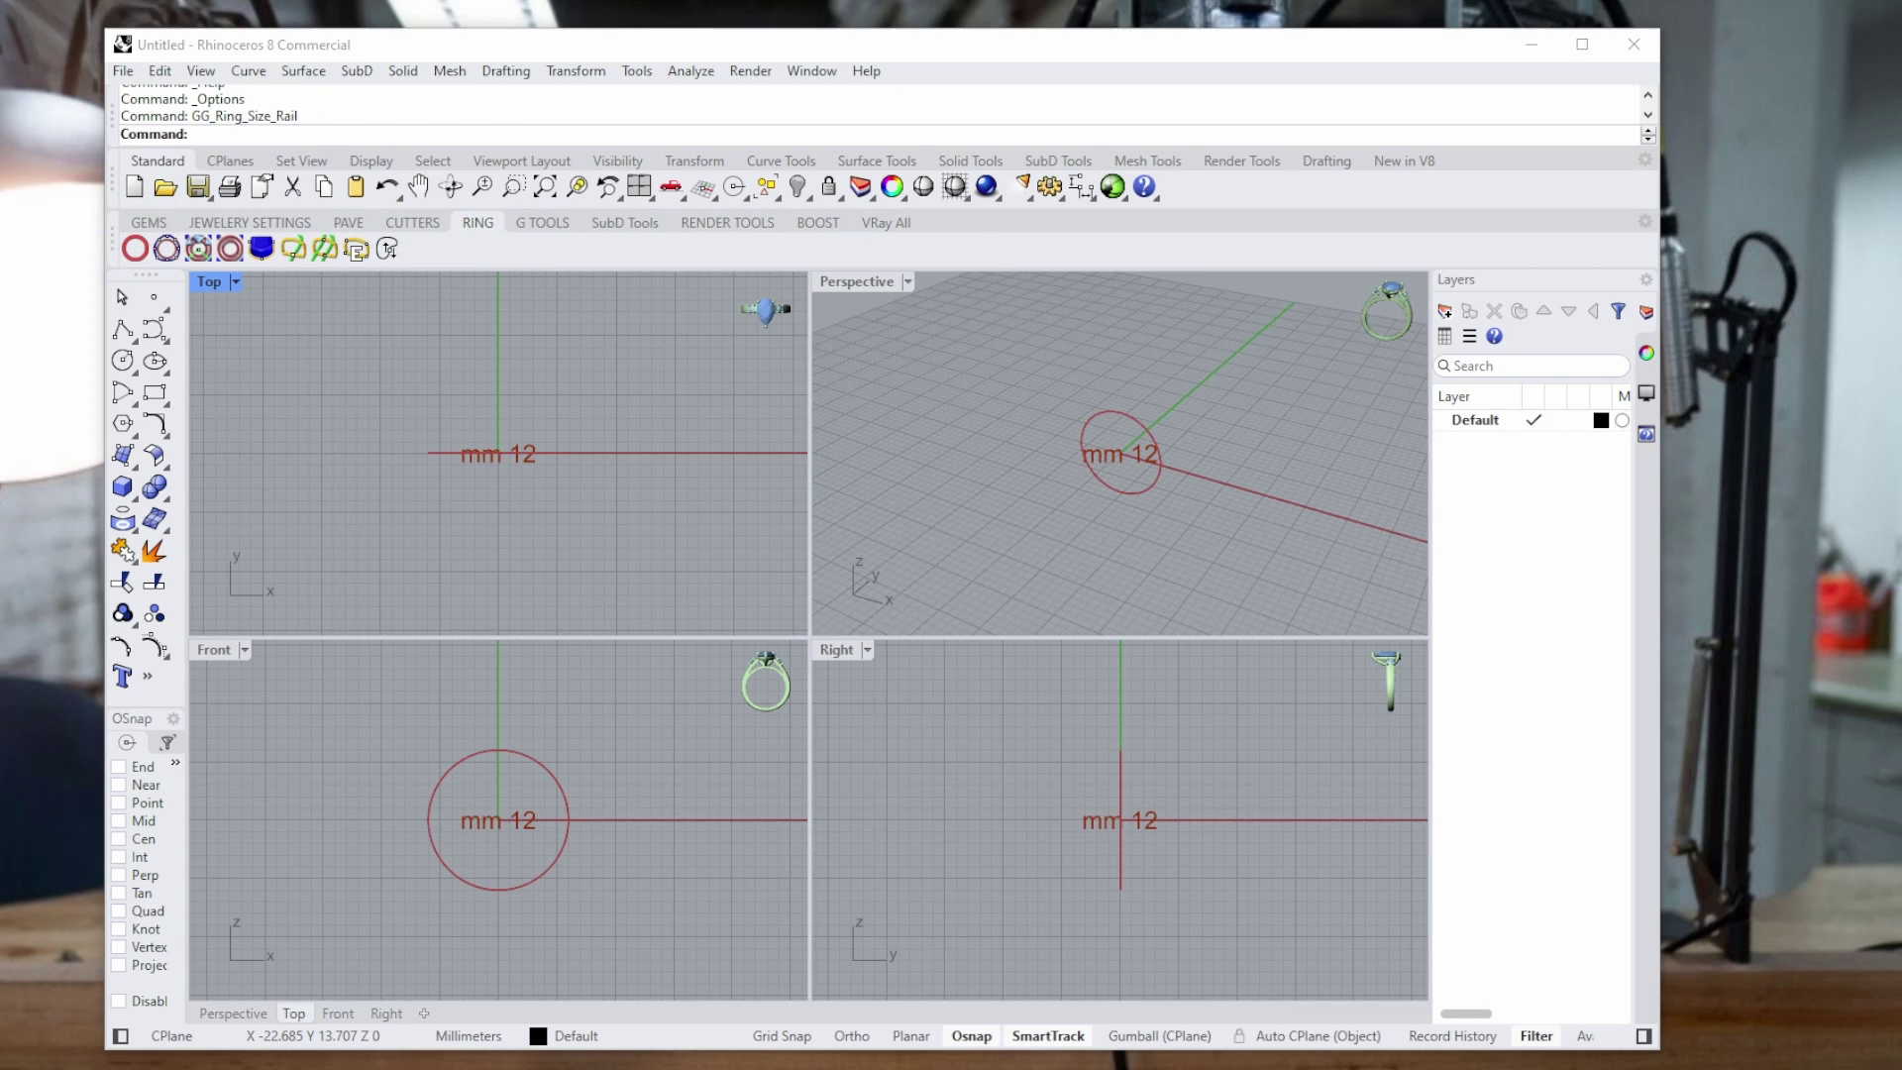
{"action": "left_click_drag", "start_coordinate": [215, 385], "coordinate": [1024, 450]}
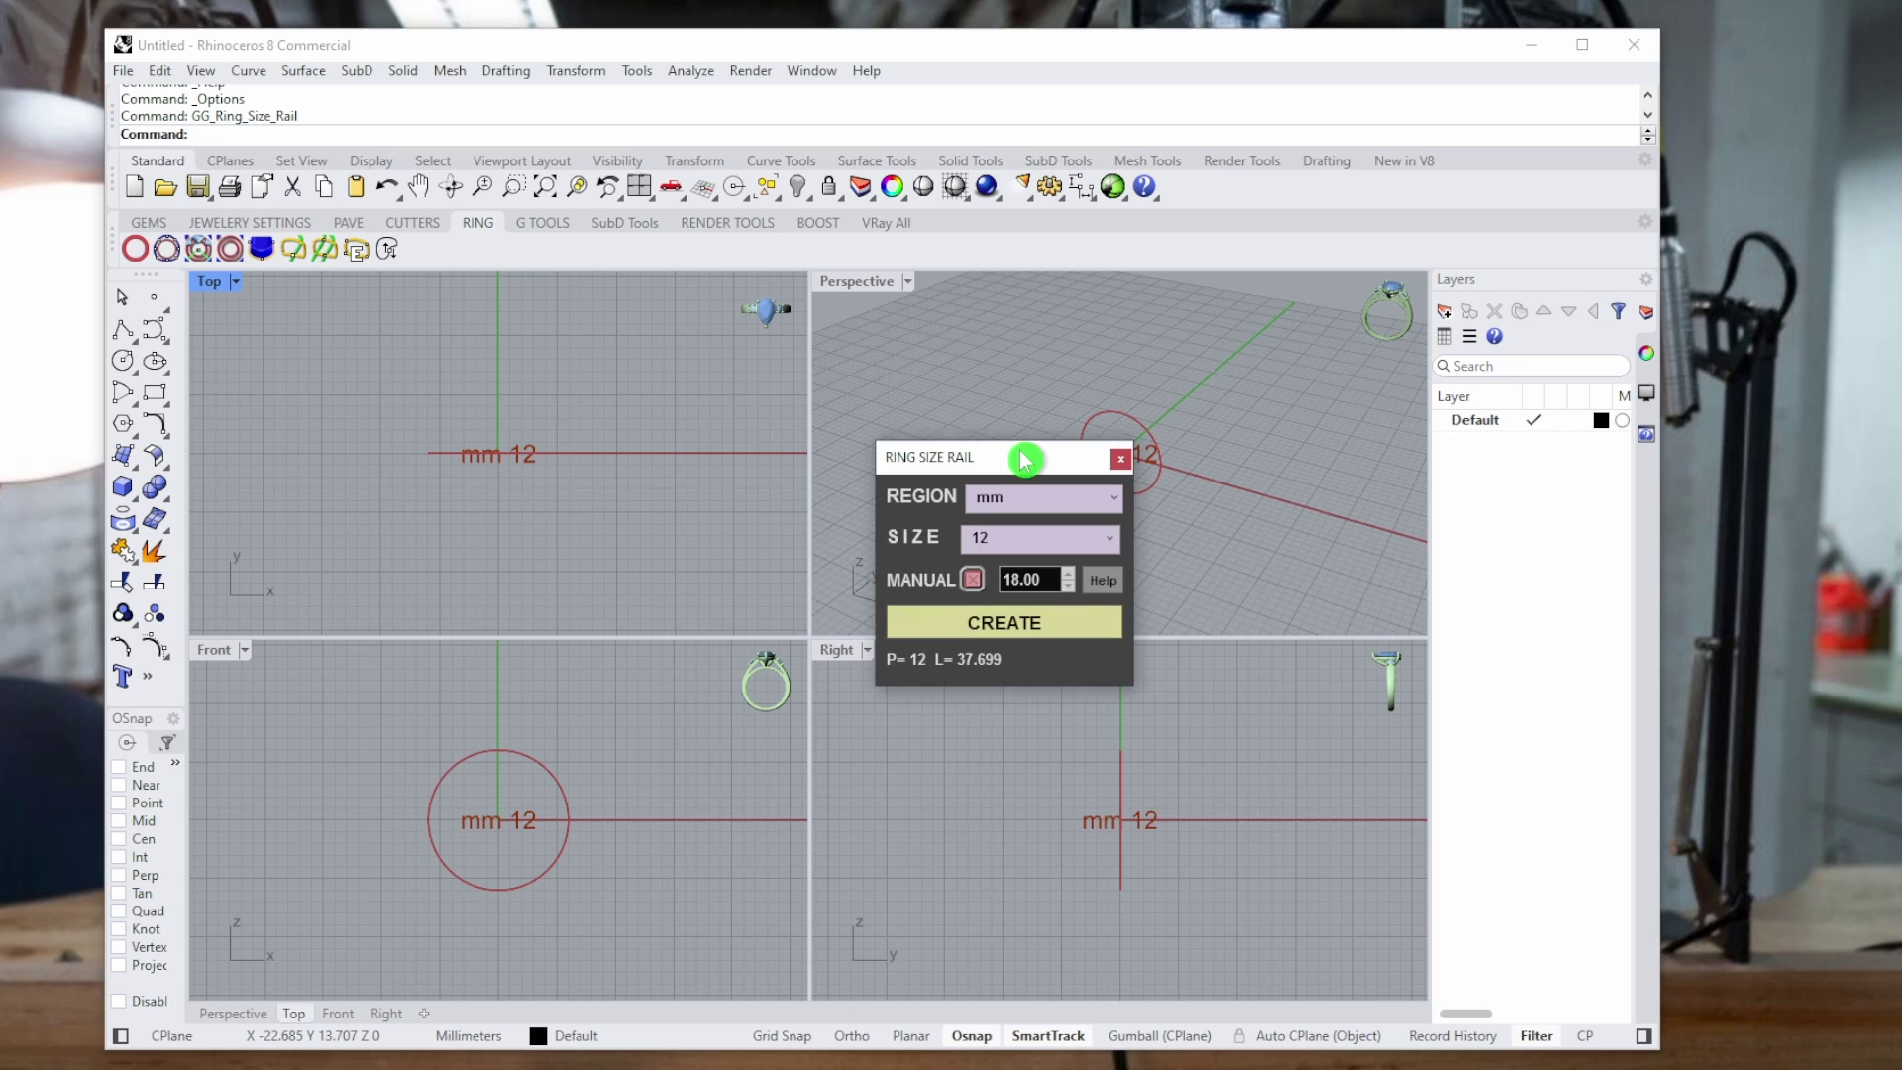
Create a USA size 7 ring size rail, close the dialog, and inspect it in the views.
{"action": "left_click", "coordinate": [1046, 487]}
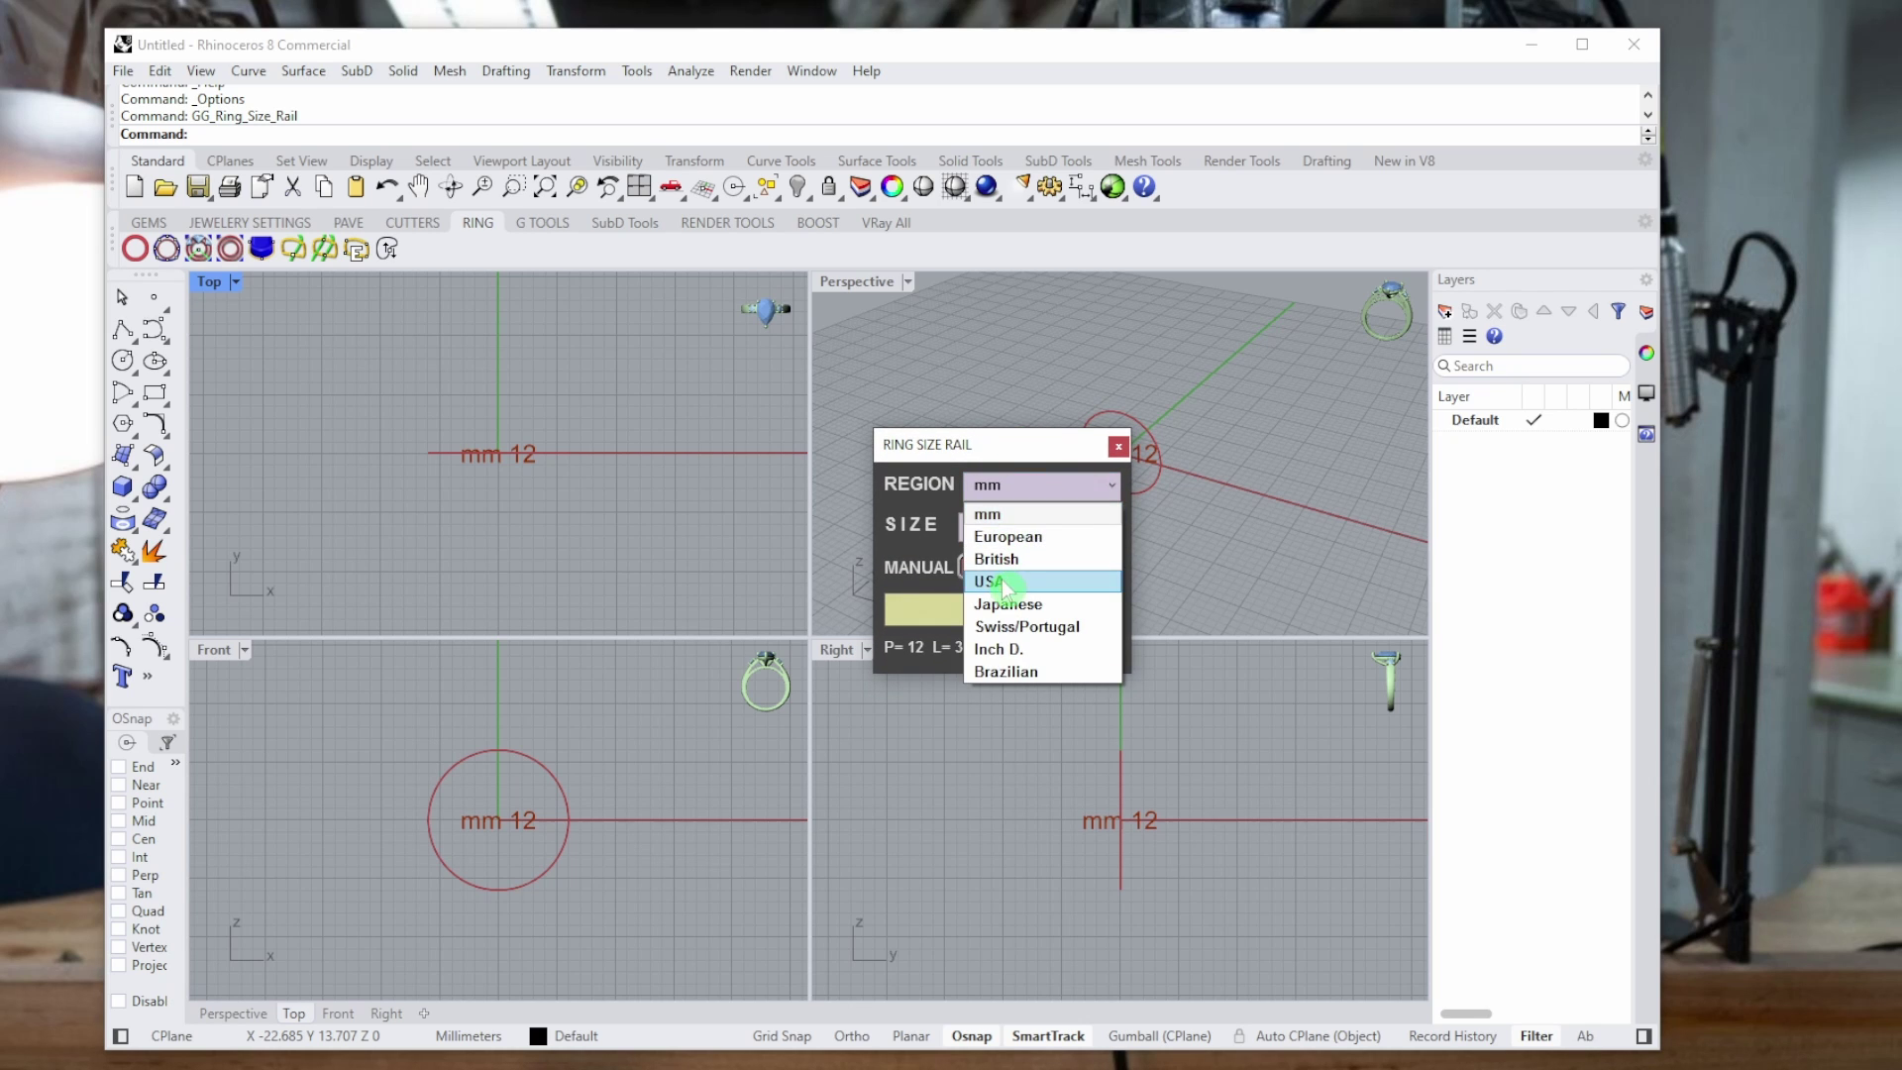
{"action": "left_click", "coordinate": [1005, 580]}
{"action": "left_click", "coordinate": [1008, 544]}
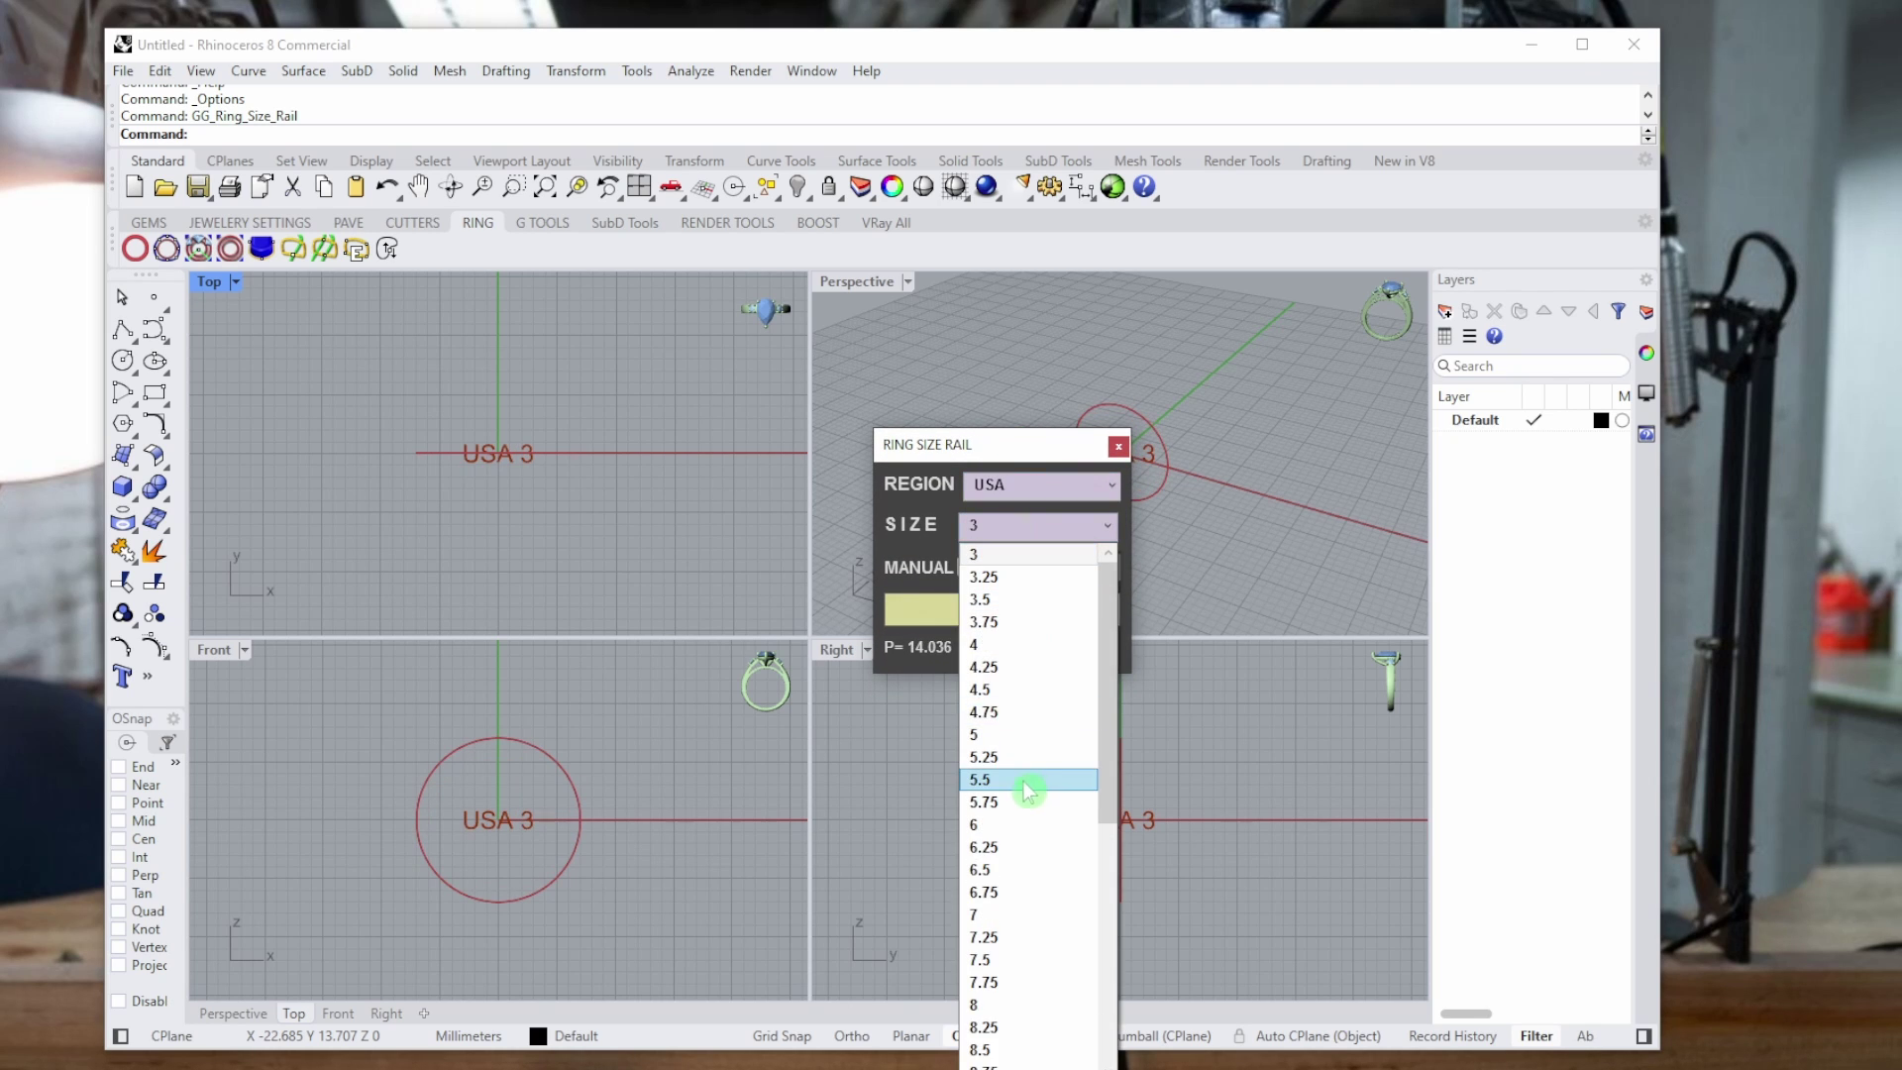
{"action": "left_click_drag", "start_coordinate": [1109, 642], "coordinate": [1126, 724]}
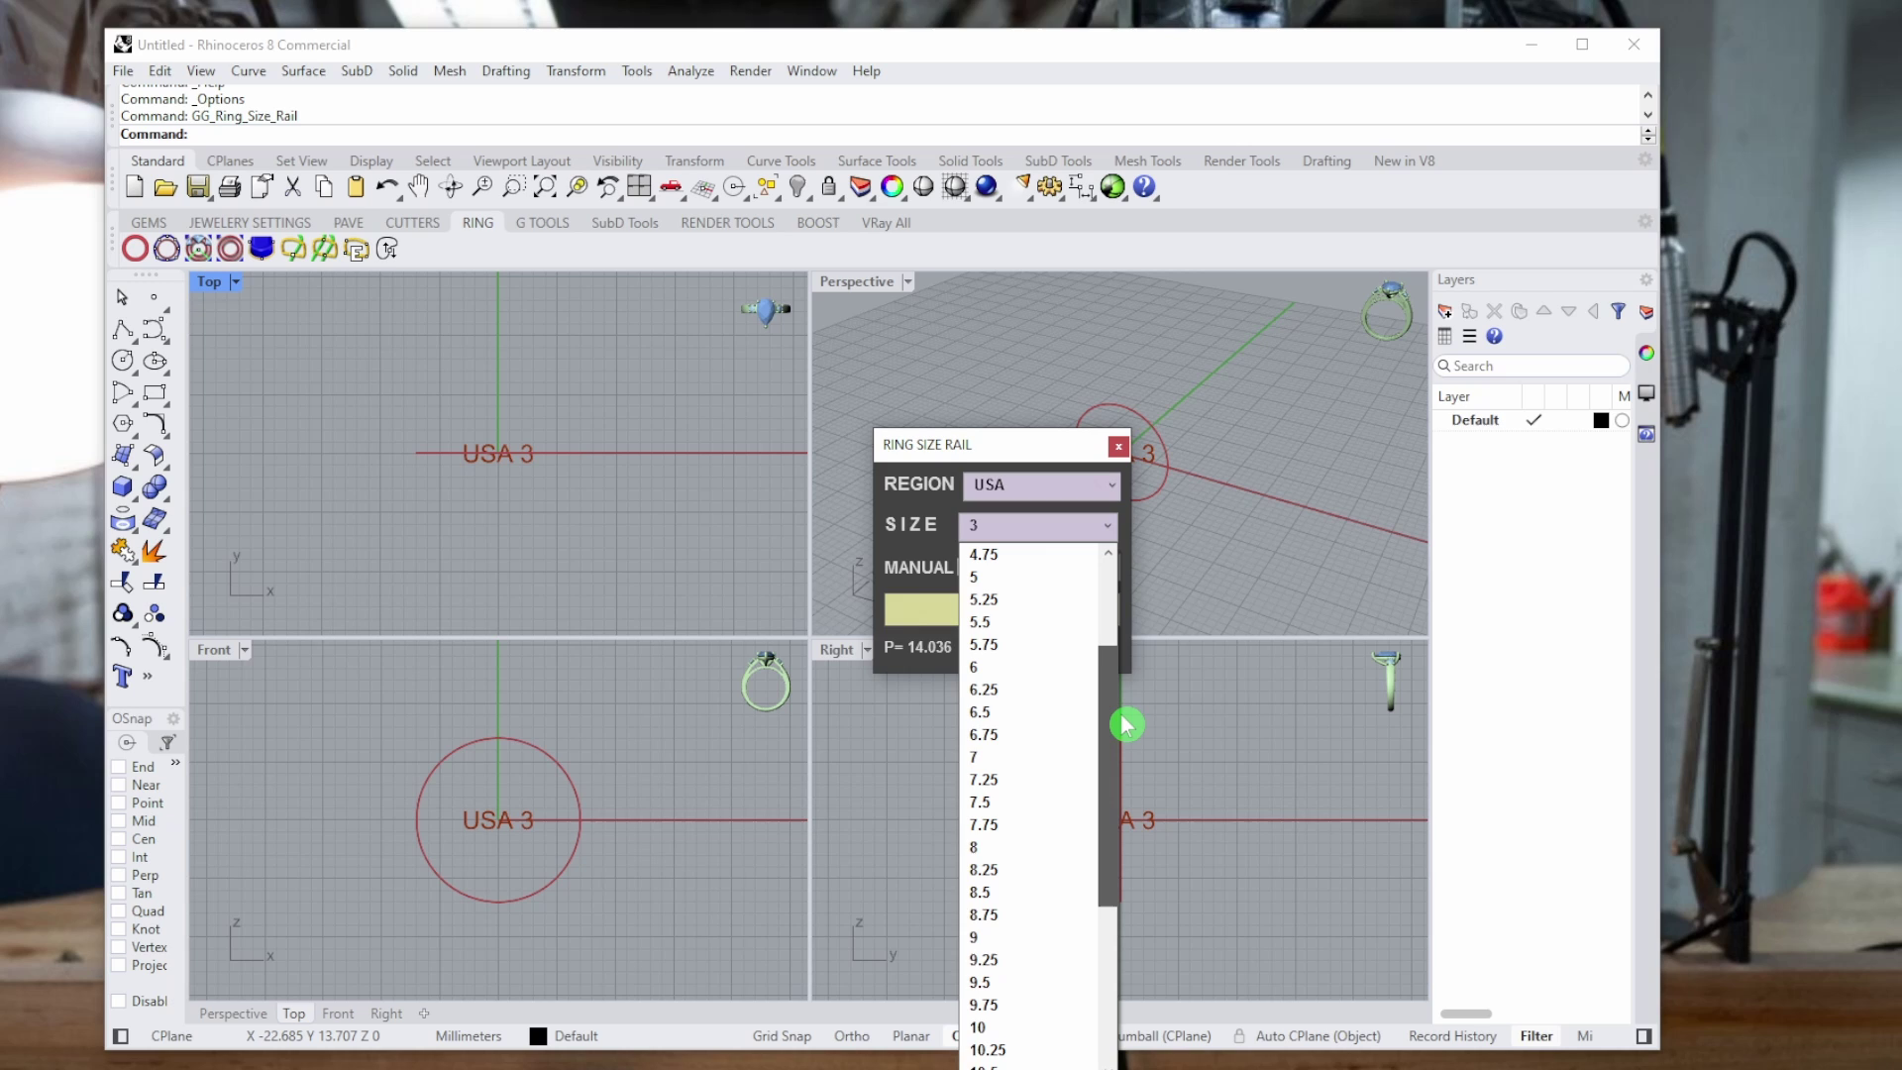
{"action": "left_click", "coordinate": [994, 757]}
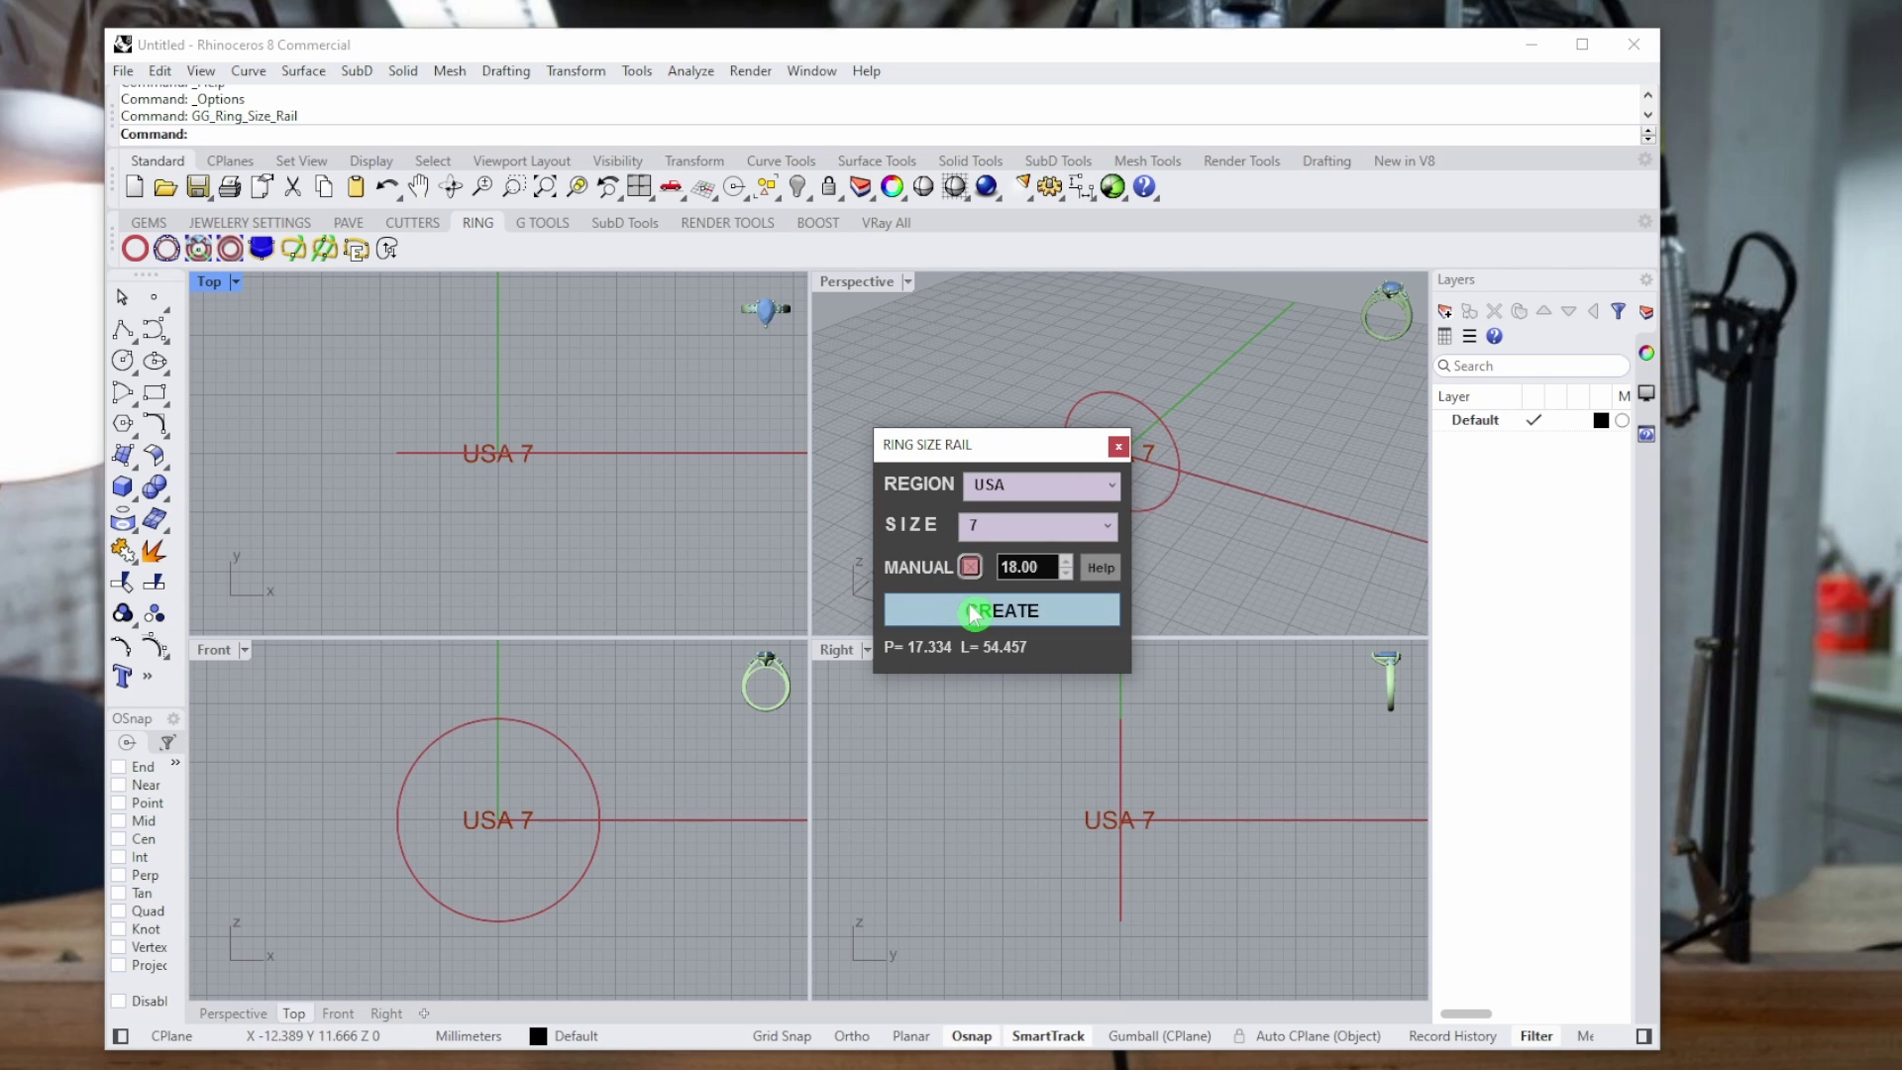
{"action": "left_click", "coordinate": [1001, 609]}
{"action": "left_click", "coordinate": [1118, 447]}
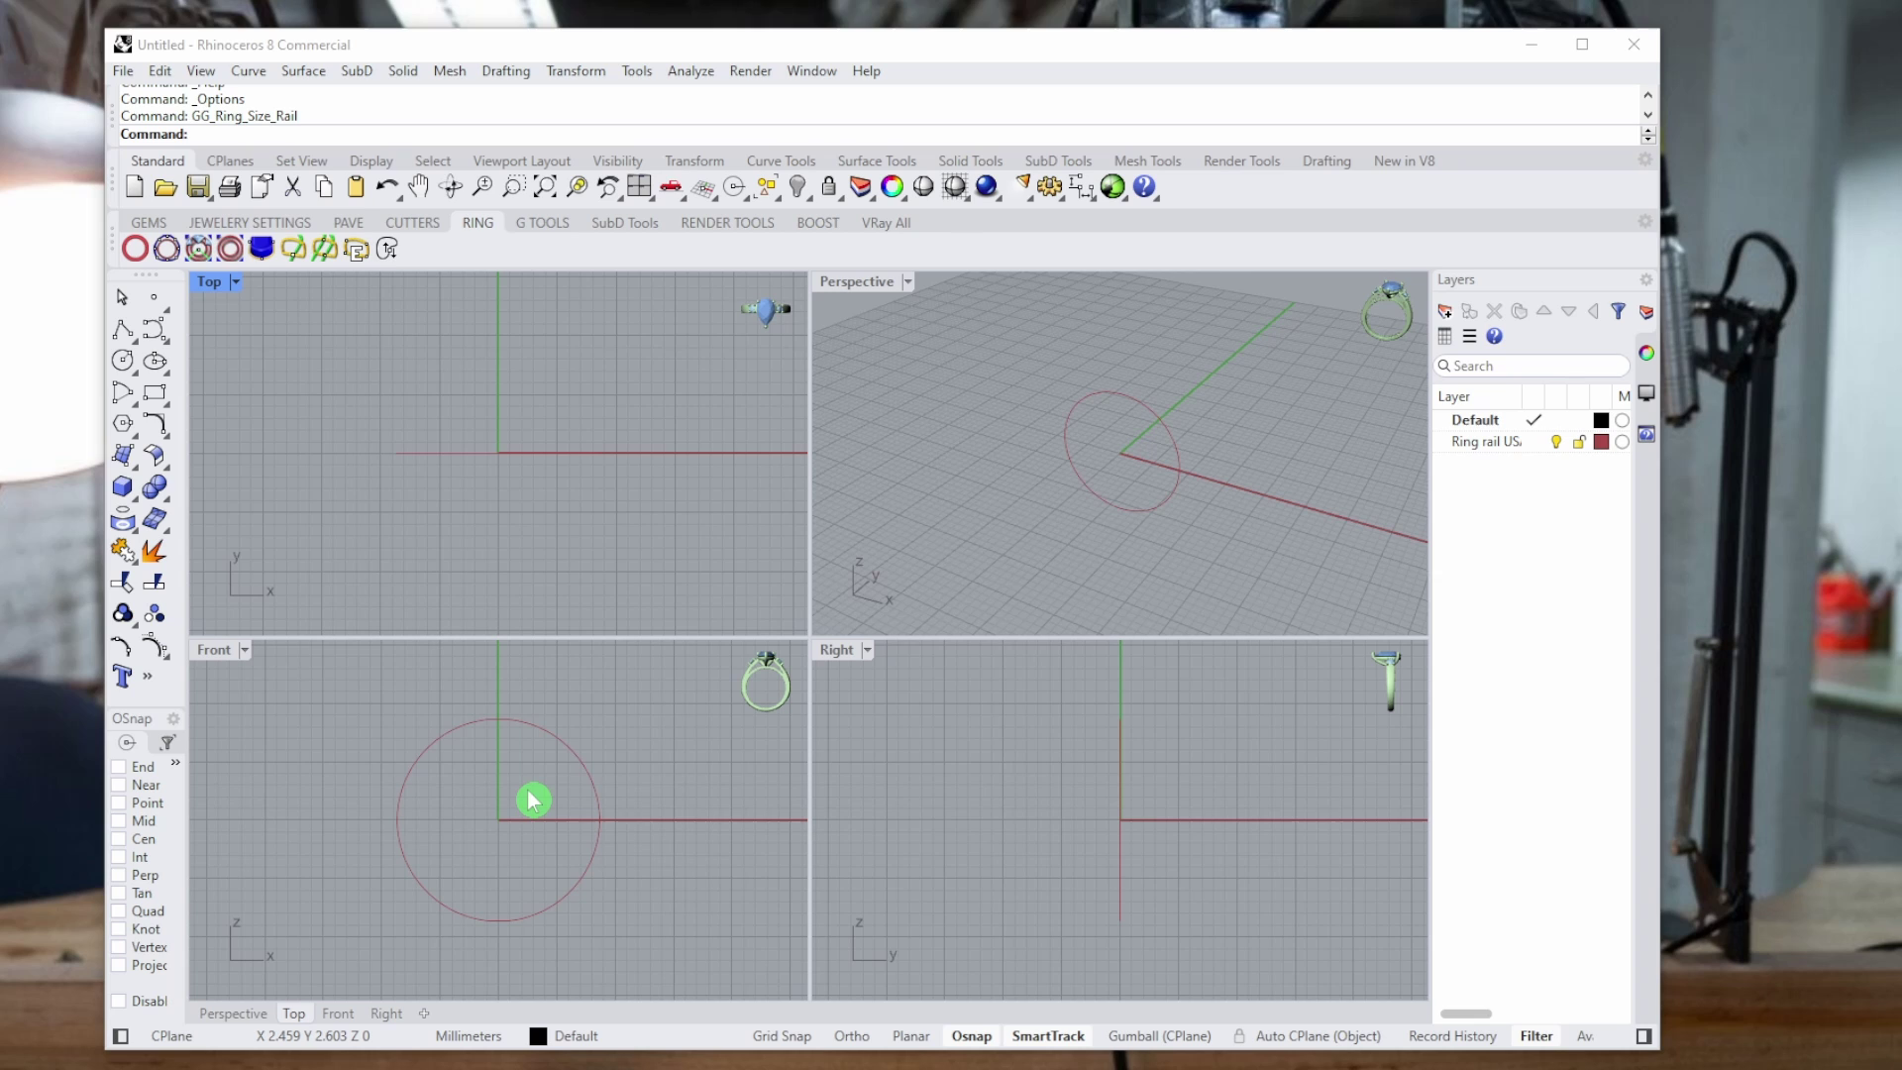
{"action": "right_click_drag", "start_coordinate": [533, 801], "coordinate": [571, 782]}
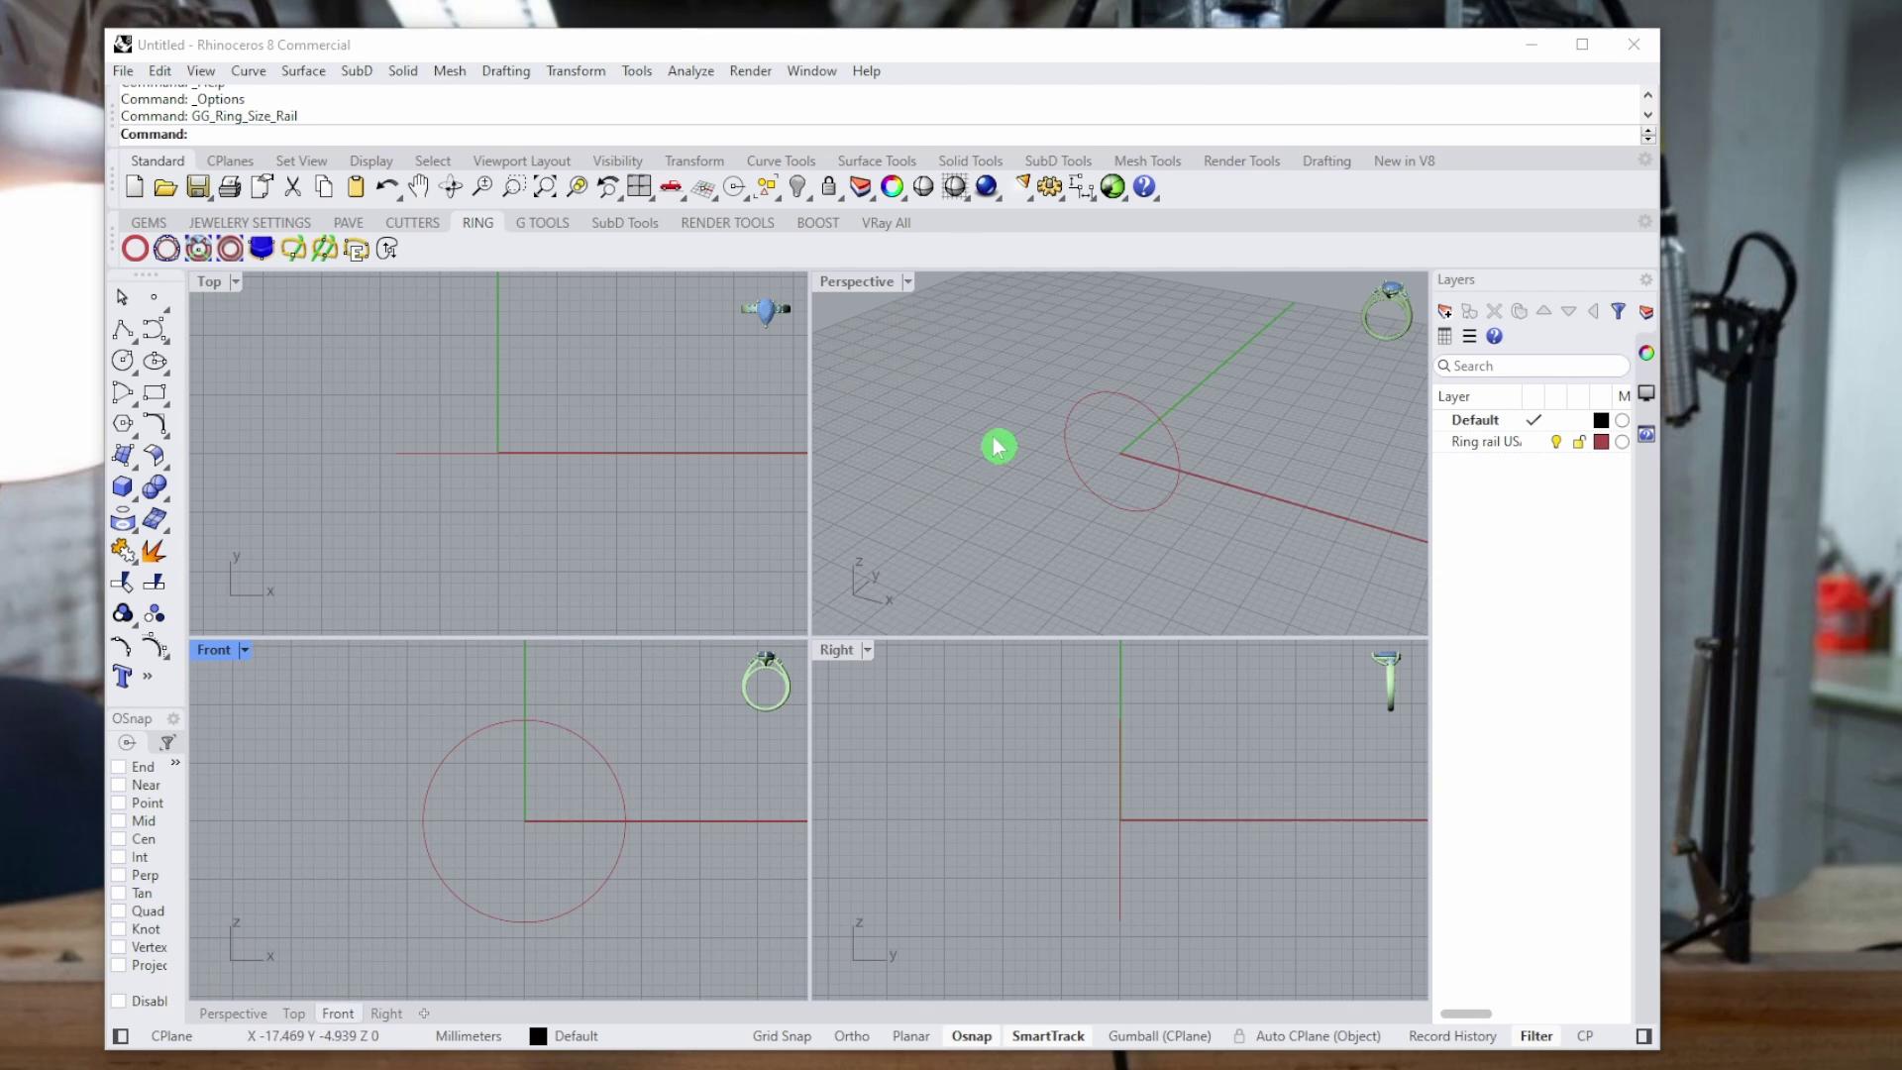
{"action": "right_click_drag", "start_coordinate": [1085, 512], "coordinate": [1008, 506]}
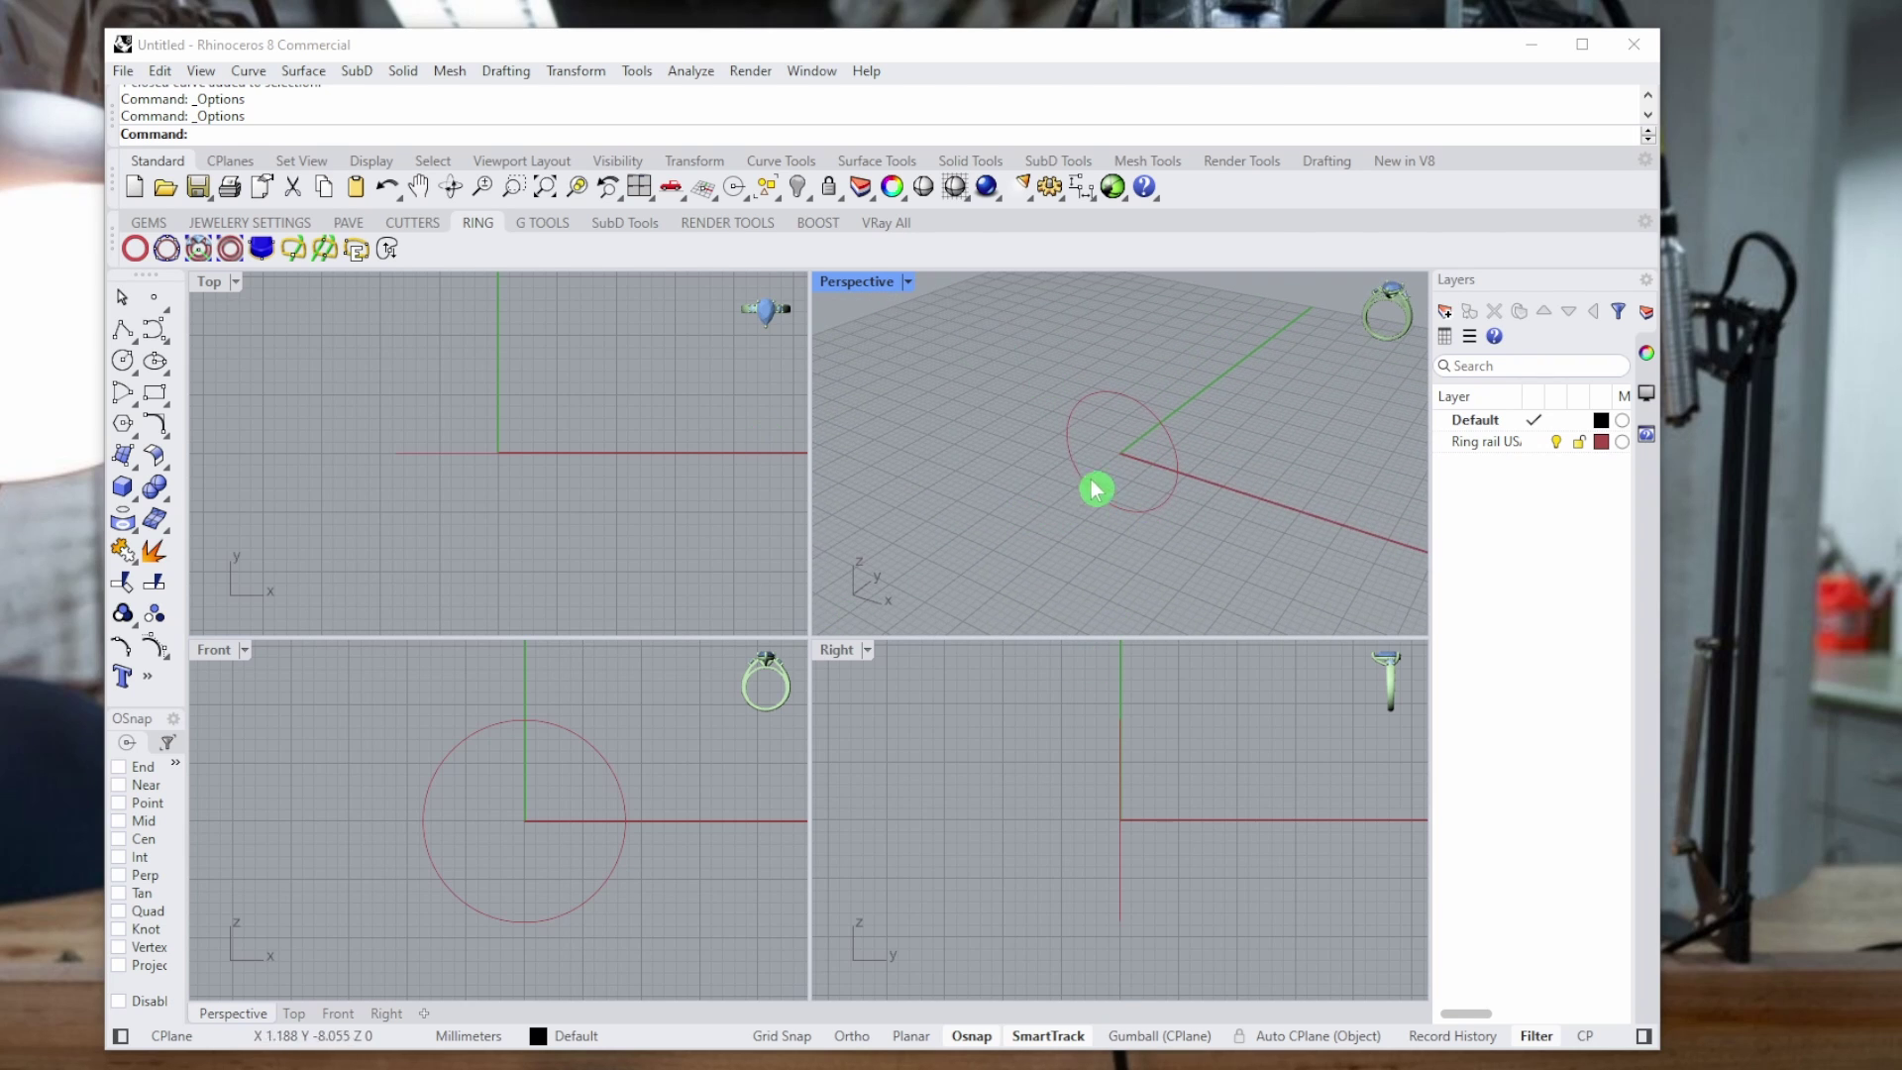
Open Options at View > Display Modes and expand the Wireframe mode's settings.
{"action": "left_click", "coordinate": [1052, 188]}
{"action": "left_click_drag", "start_coordinate": [870, 366], "coordinate": [990, 96]}
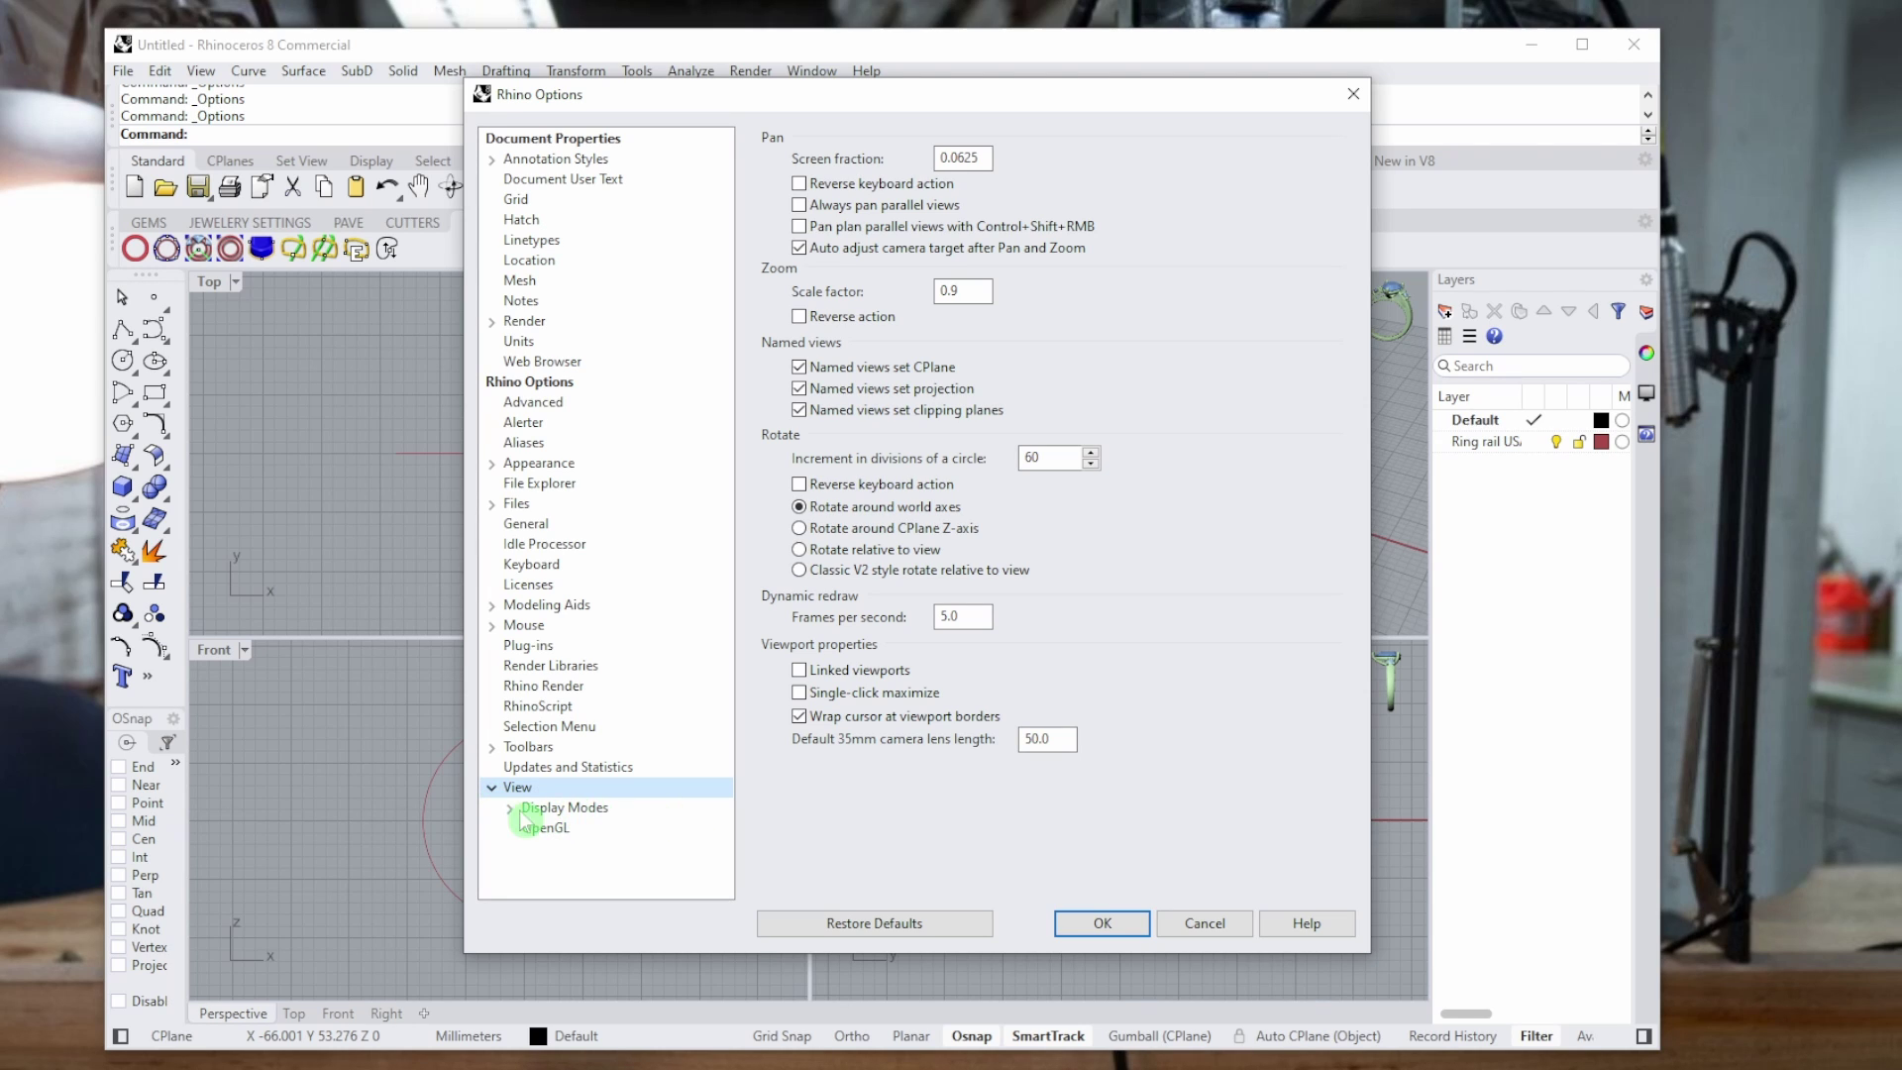
{"action": "left_click", "coordinate": [513, 809]}
{"action": "left_click", "coordinate": [560, 668]}
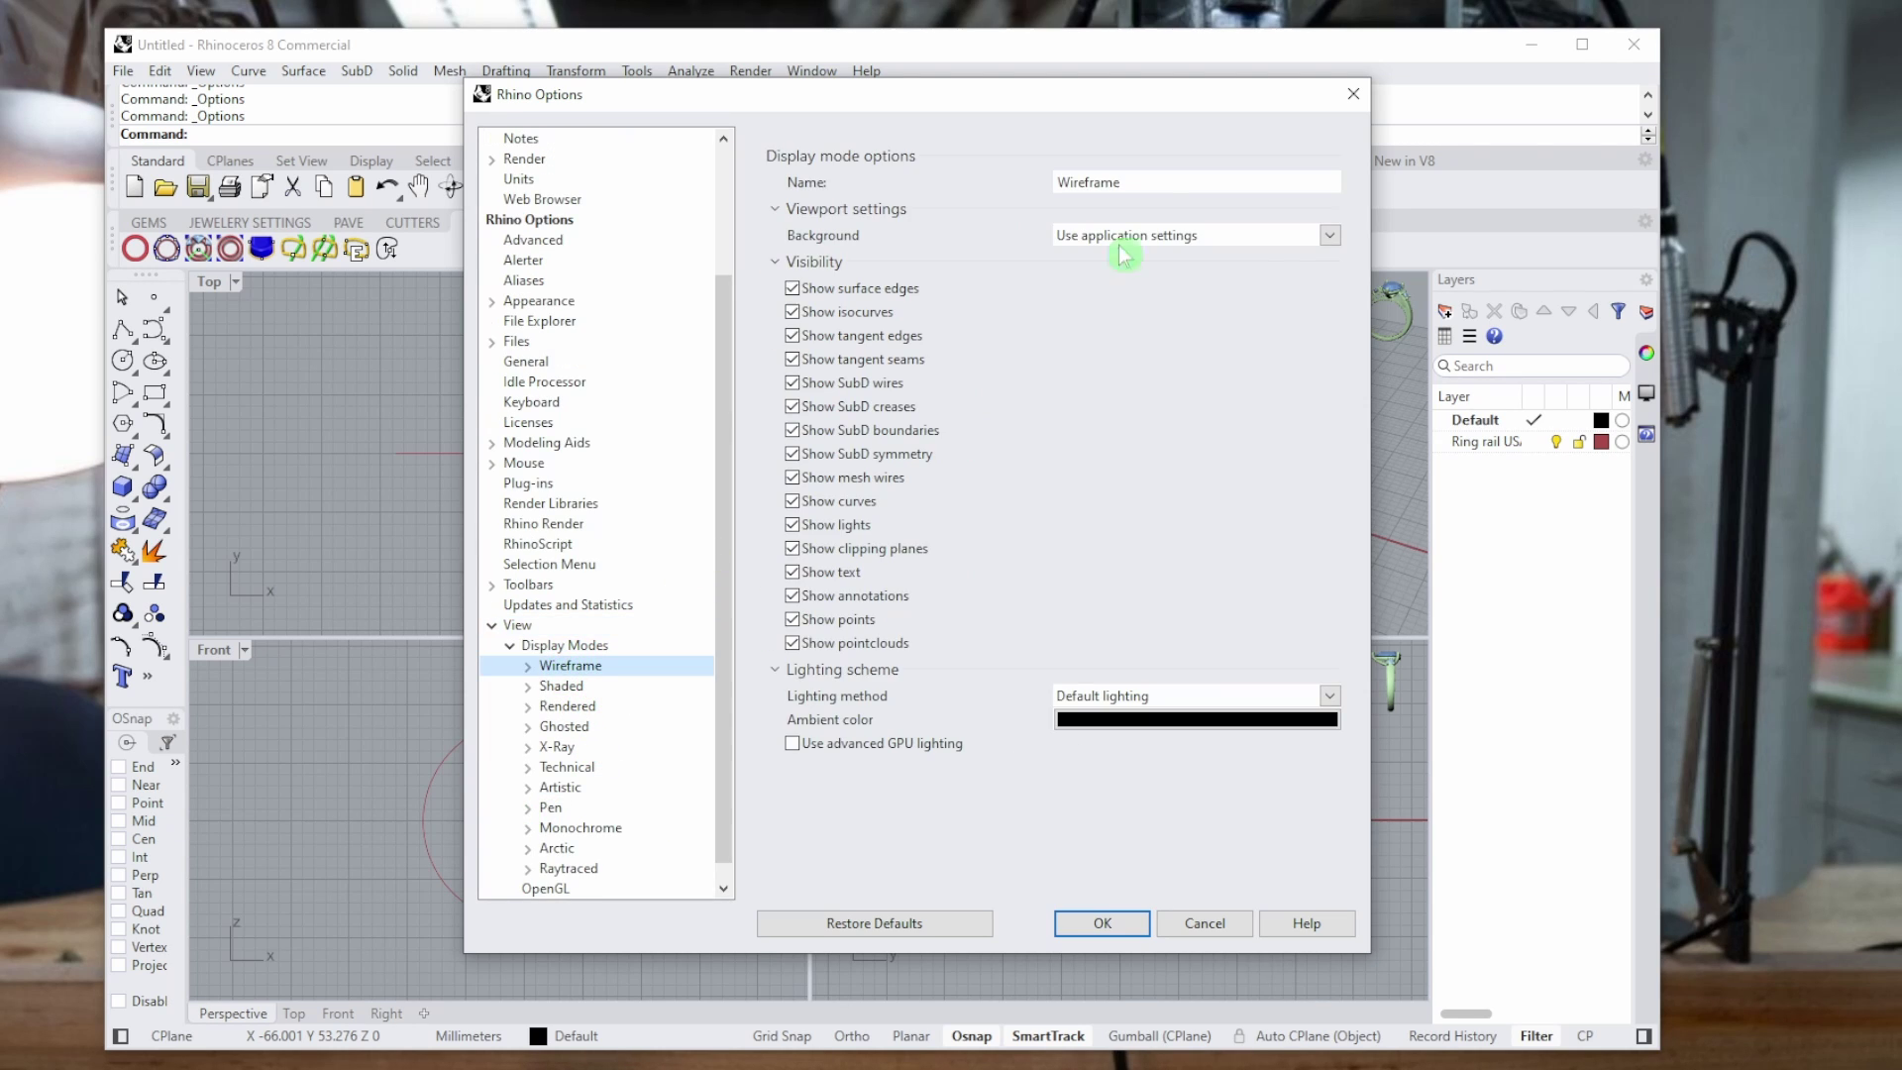
{"action": "left_click", "coordinate": [528, 668]}
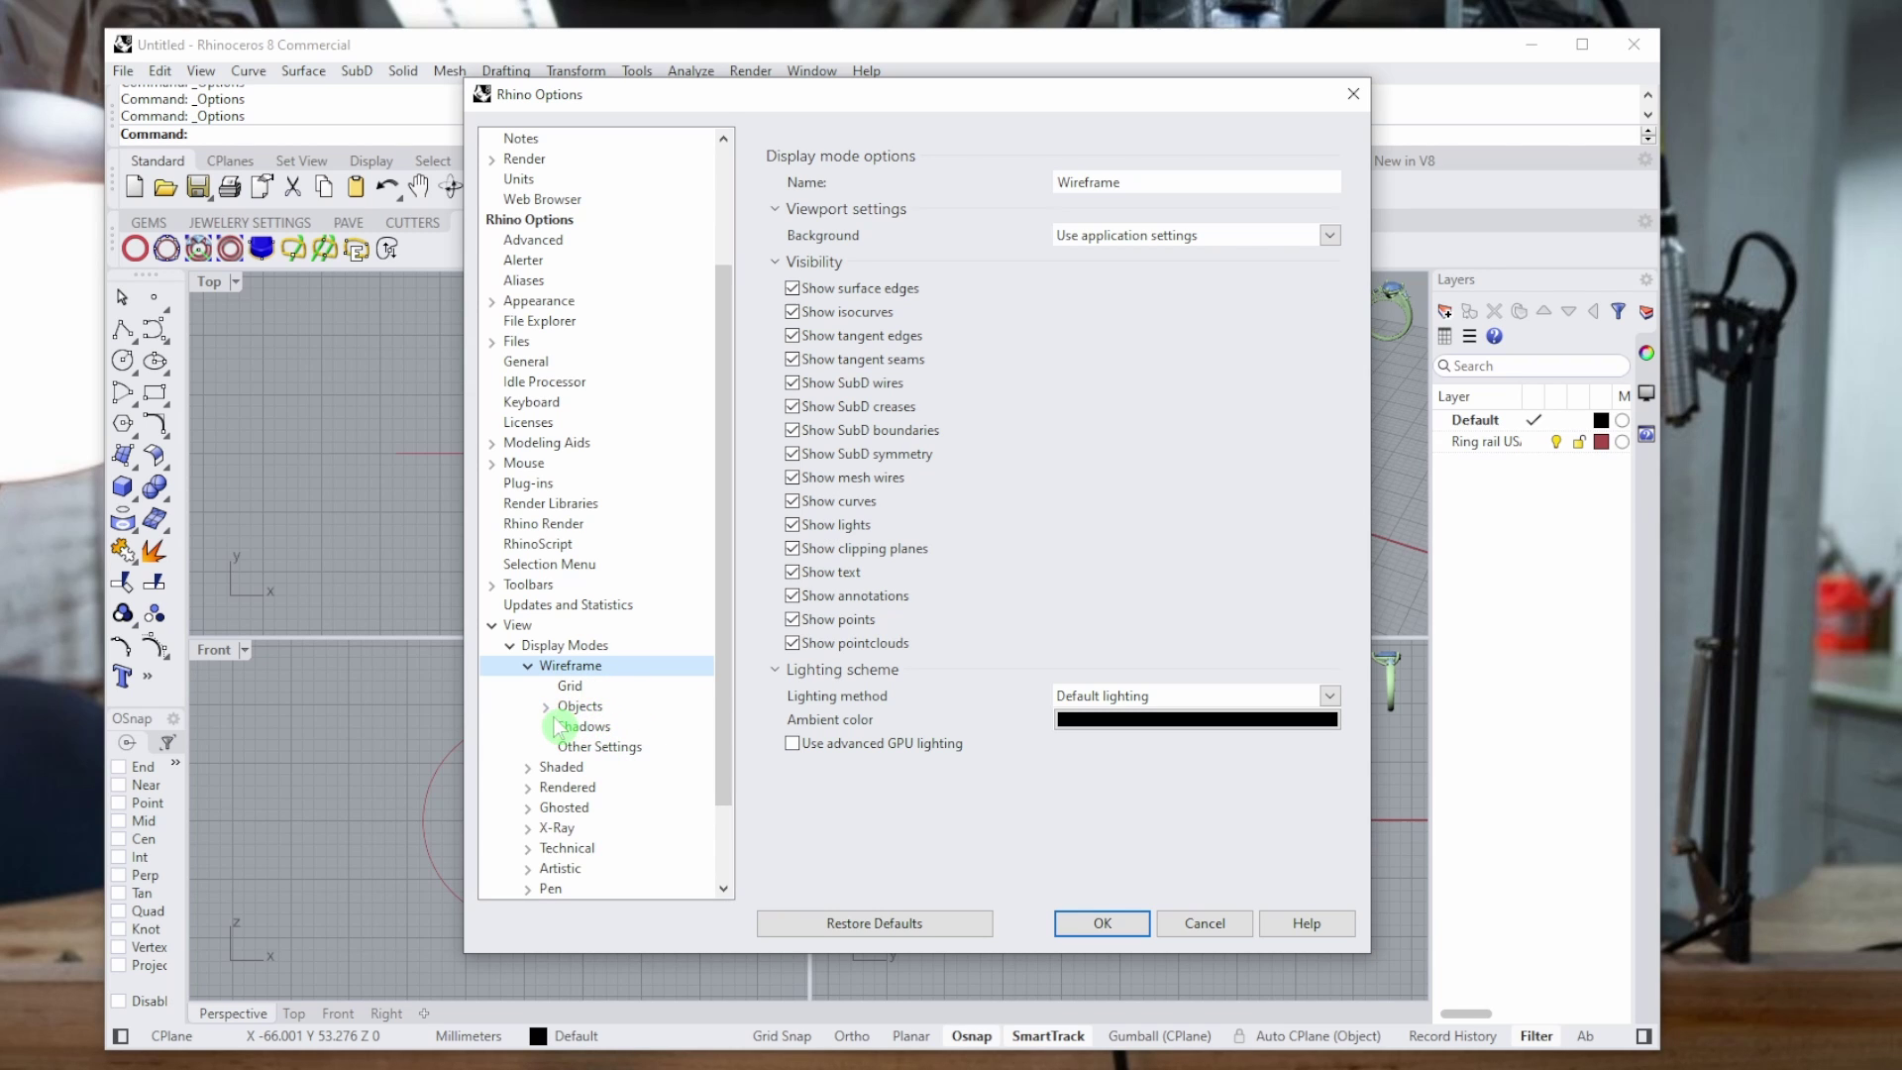
Close Options and show a widened Display panel in place of Layers.
{"action": "left_click", "coordinate": [1352, 94]}
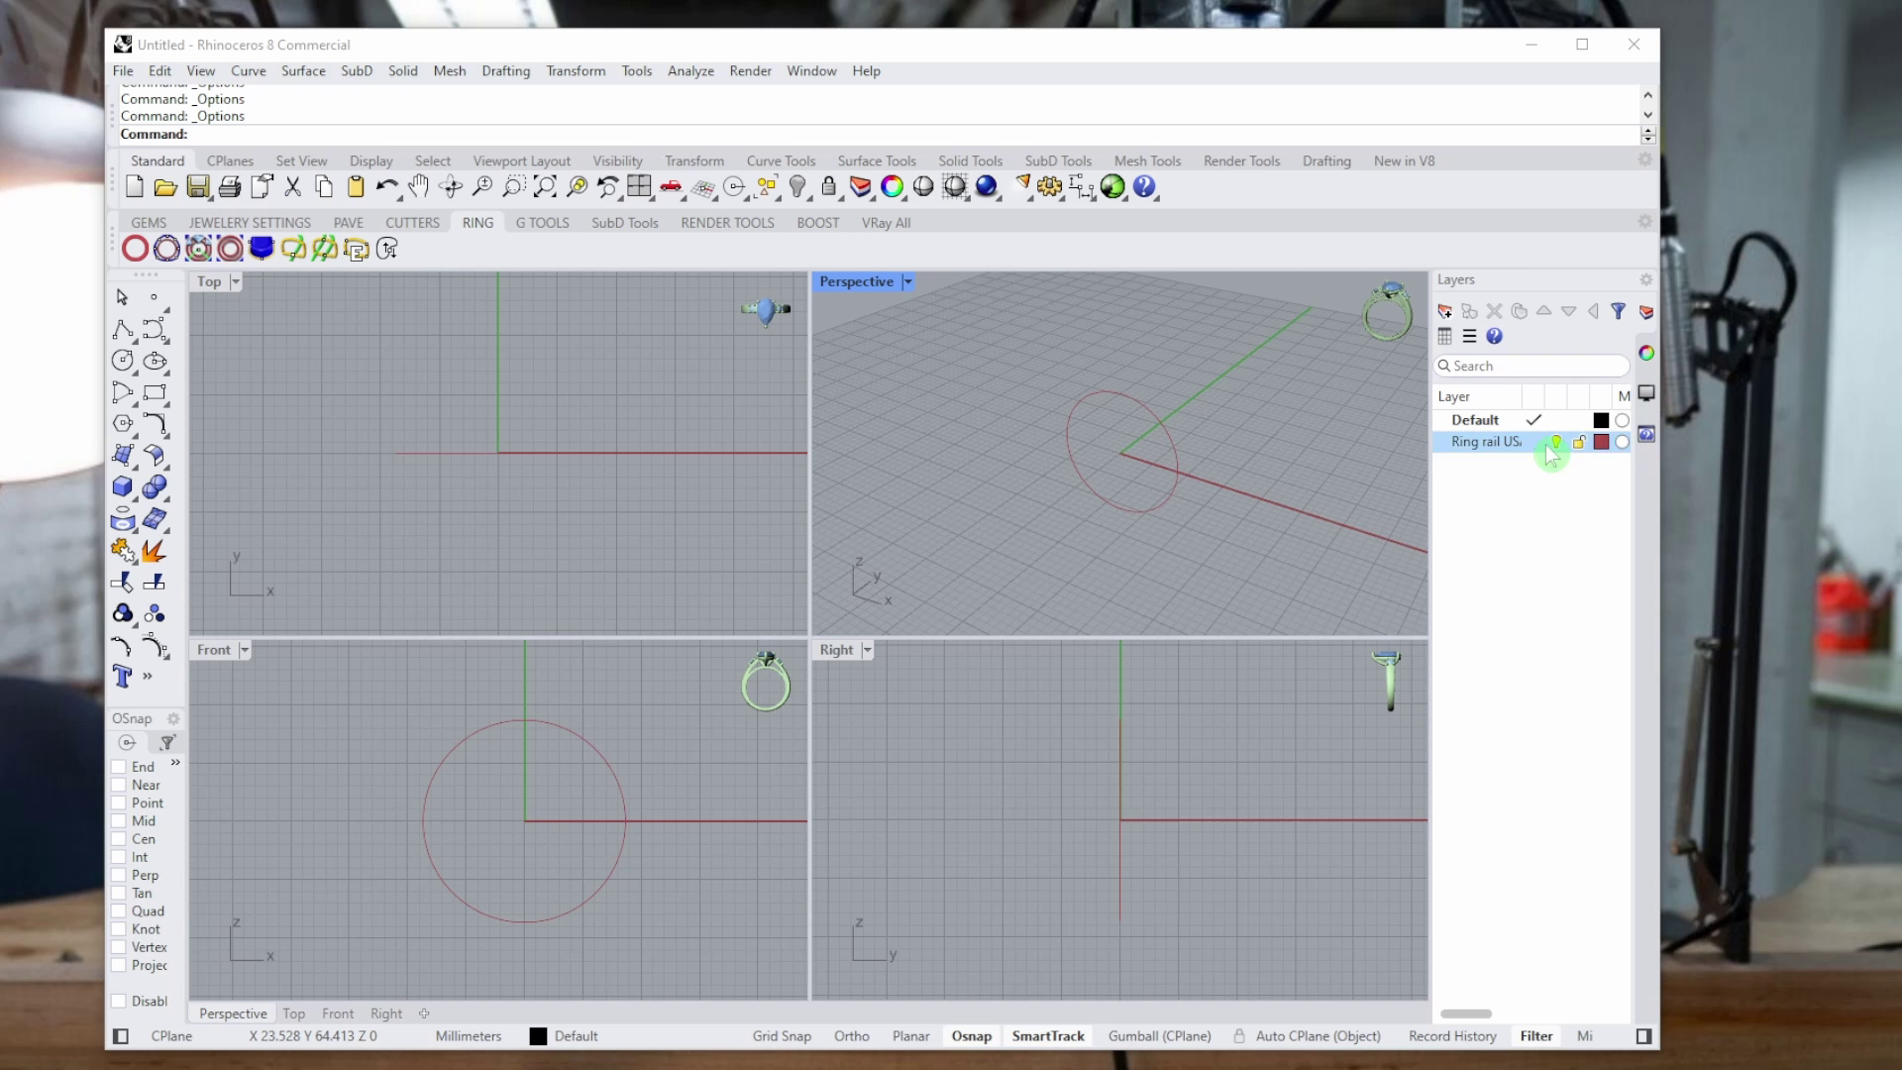
{"action": "left_click", "coordinate": [1647, 394]}
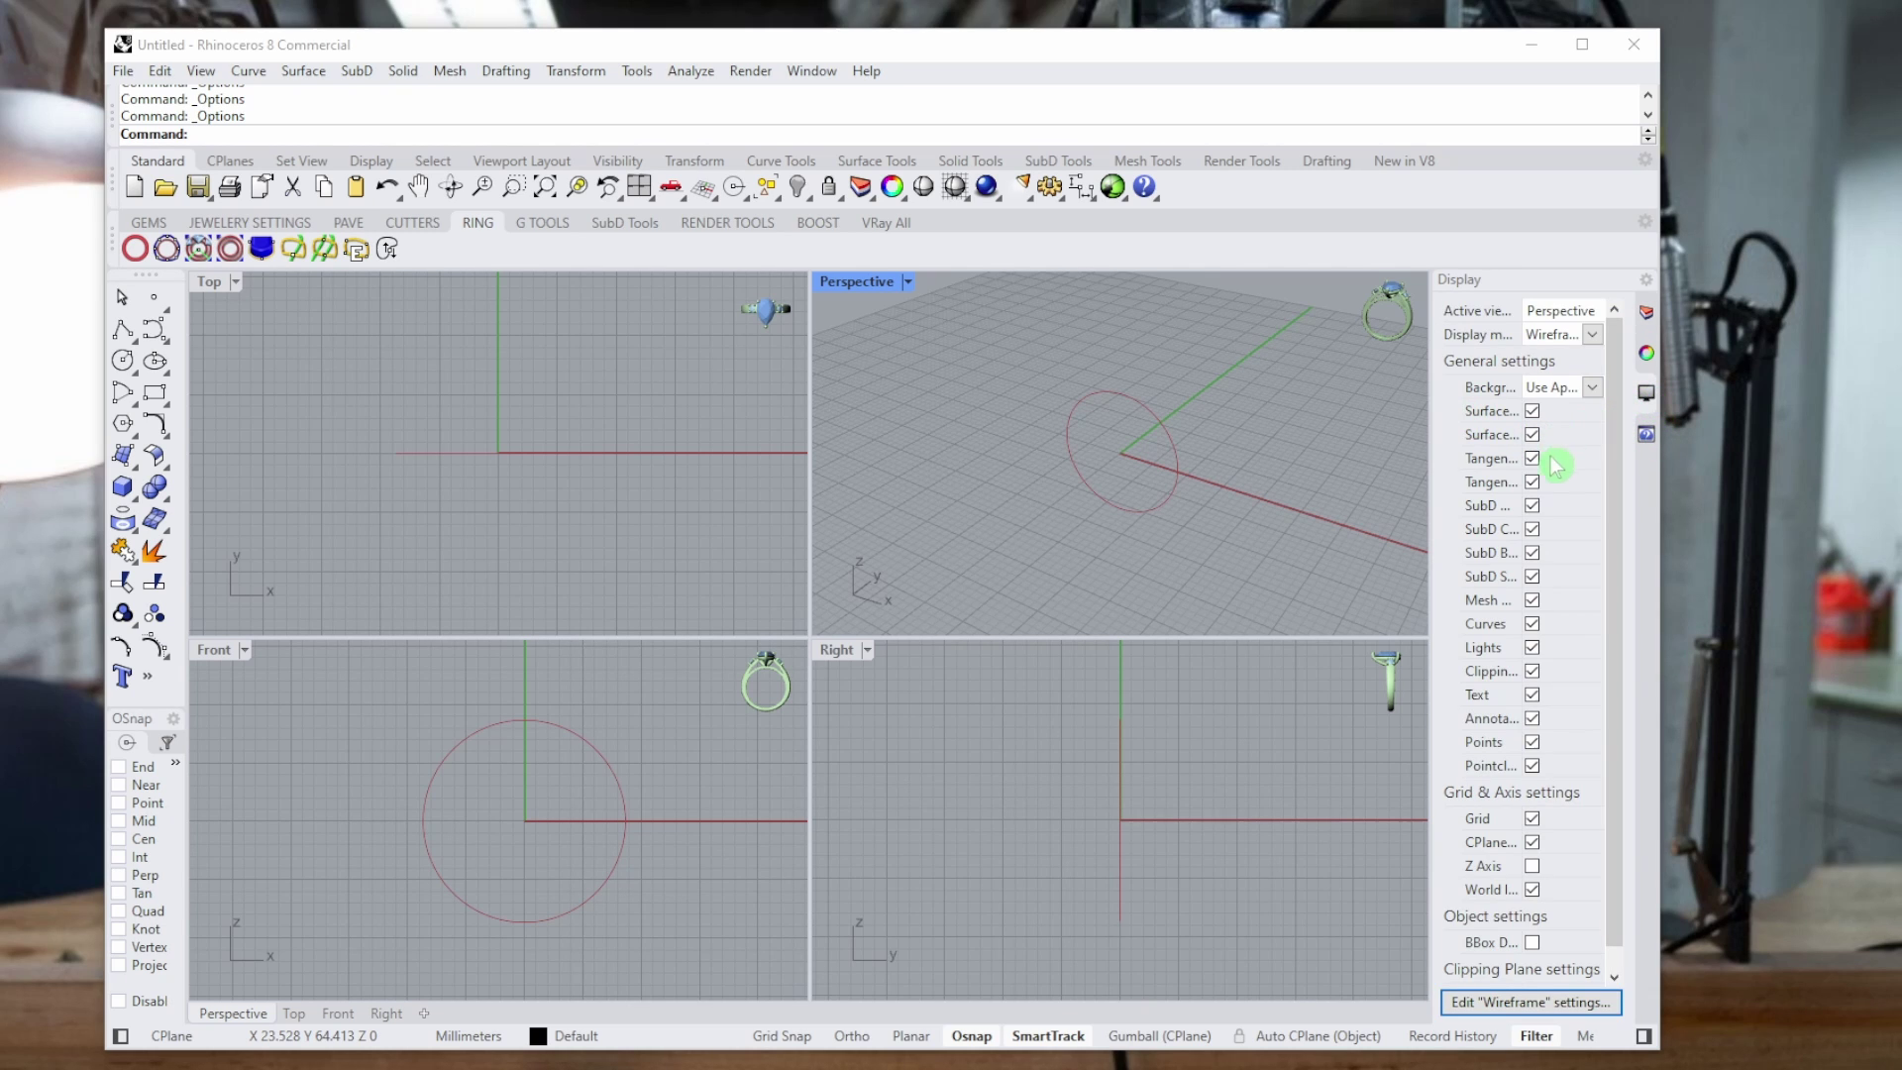
{"action": "left_click_drag", "start_coordinate": [1429, 448], "coordinate": [1395, 437]}
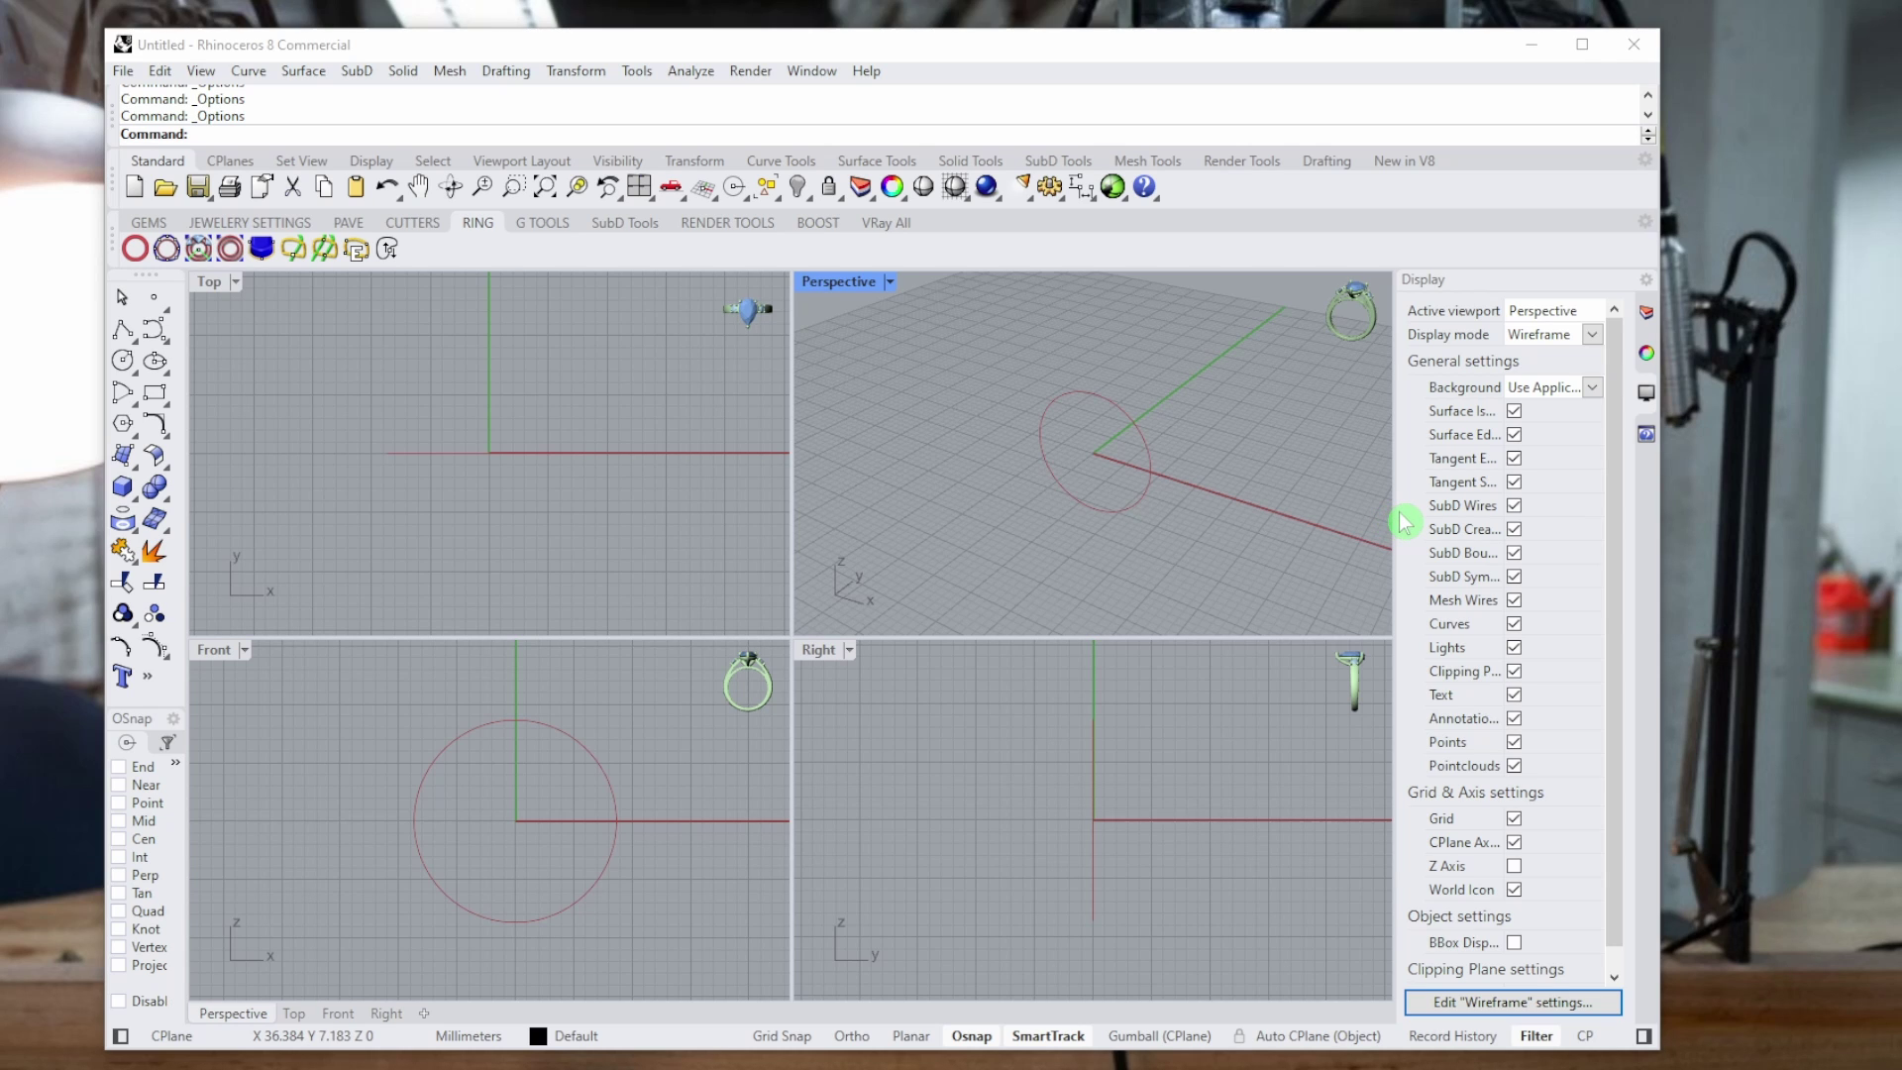
{"action": "left_click_drag", "start_coordinate": [1393, 514], "coordinate": [1340, 516]}
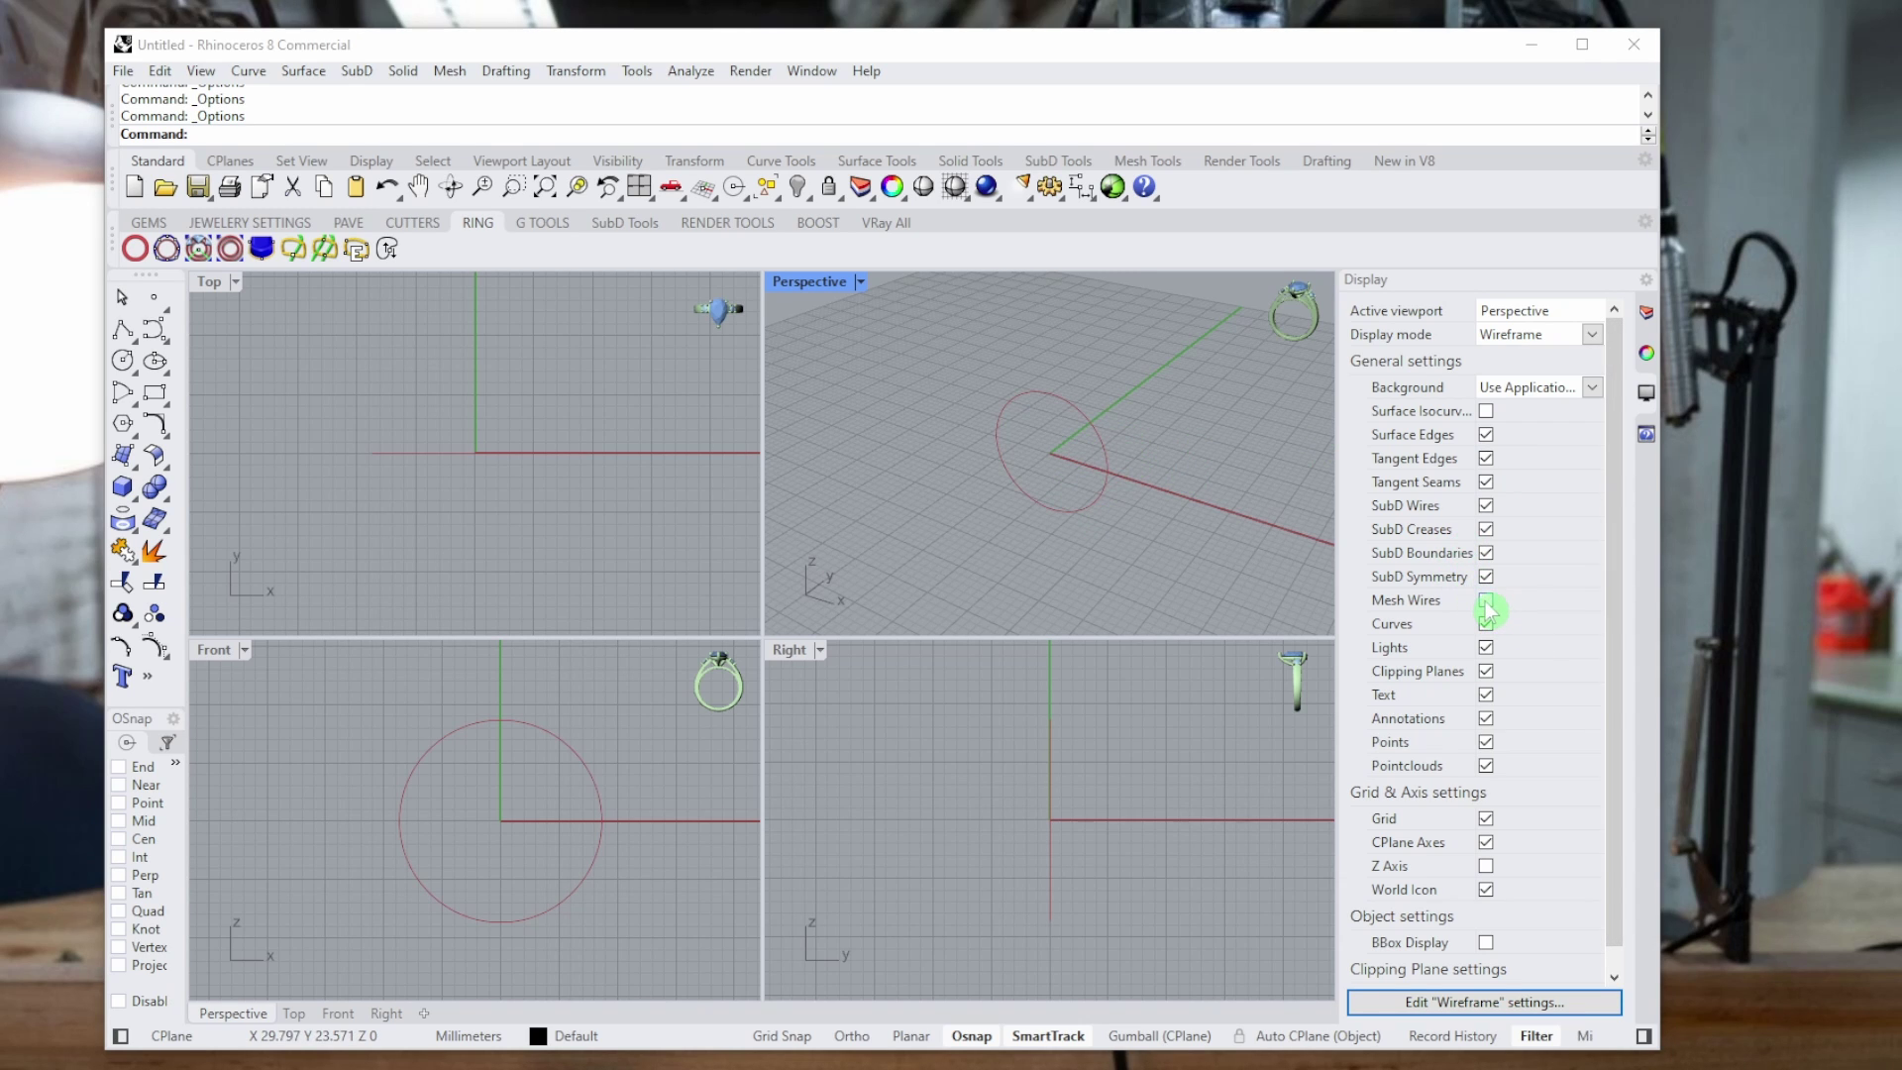
Switch the Perspective view to Ghosted display and turn off its mesh wires.
{"action": "left_click", "coordinate": [859, 284]}
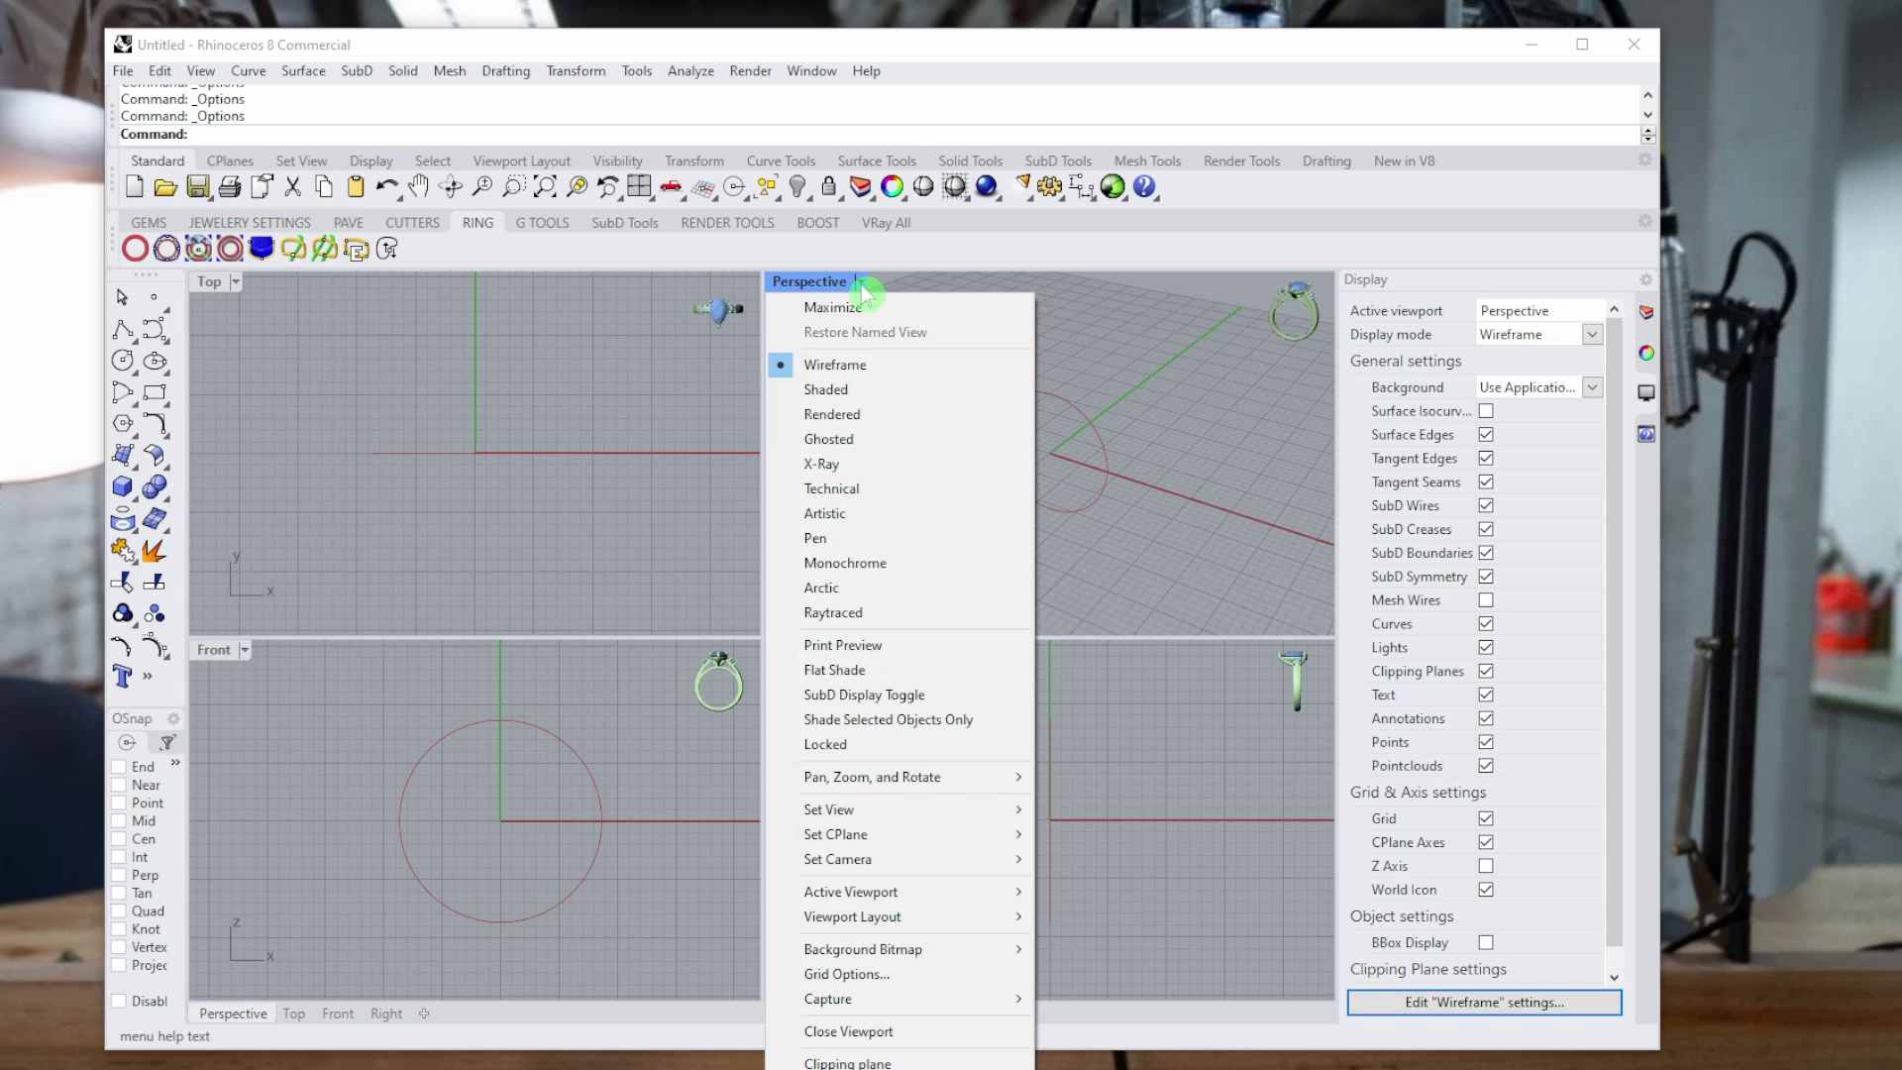
{"action": "left_click", "coordinate": [1094, 371]}
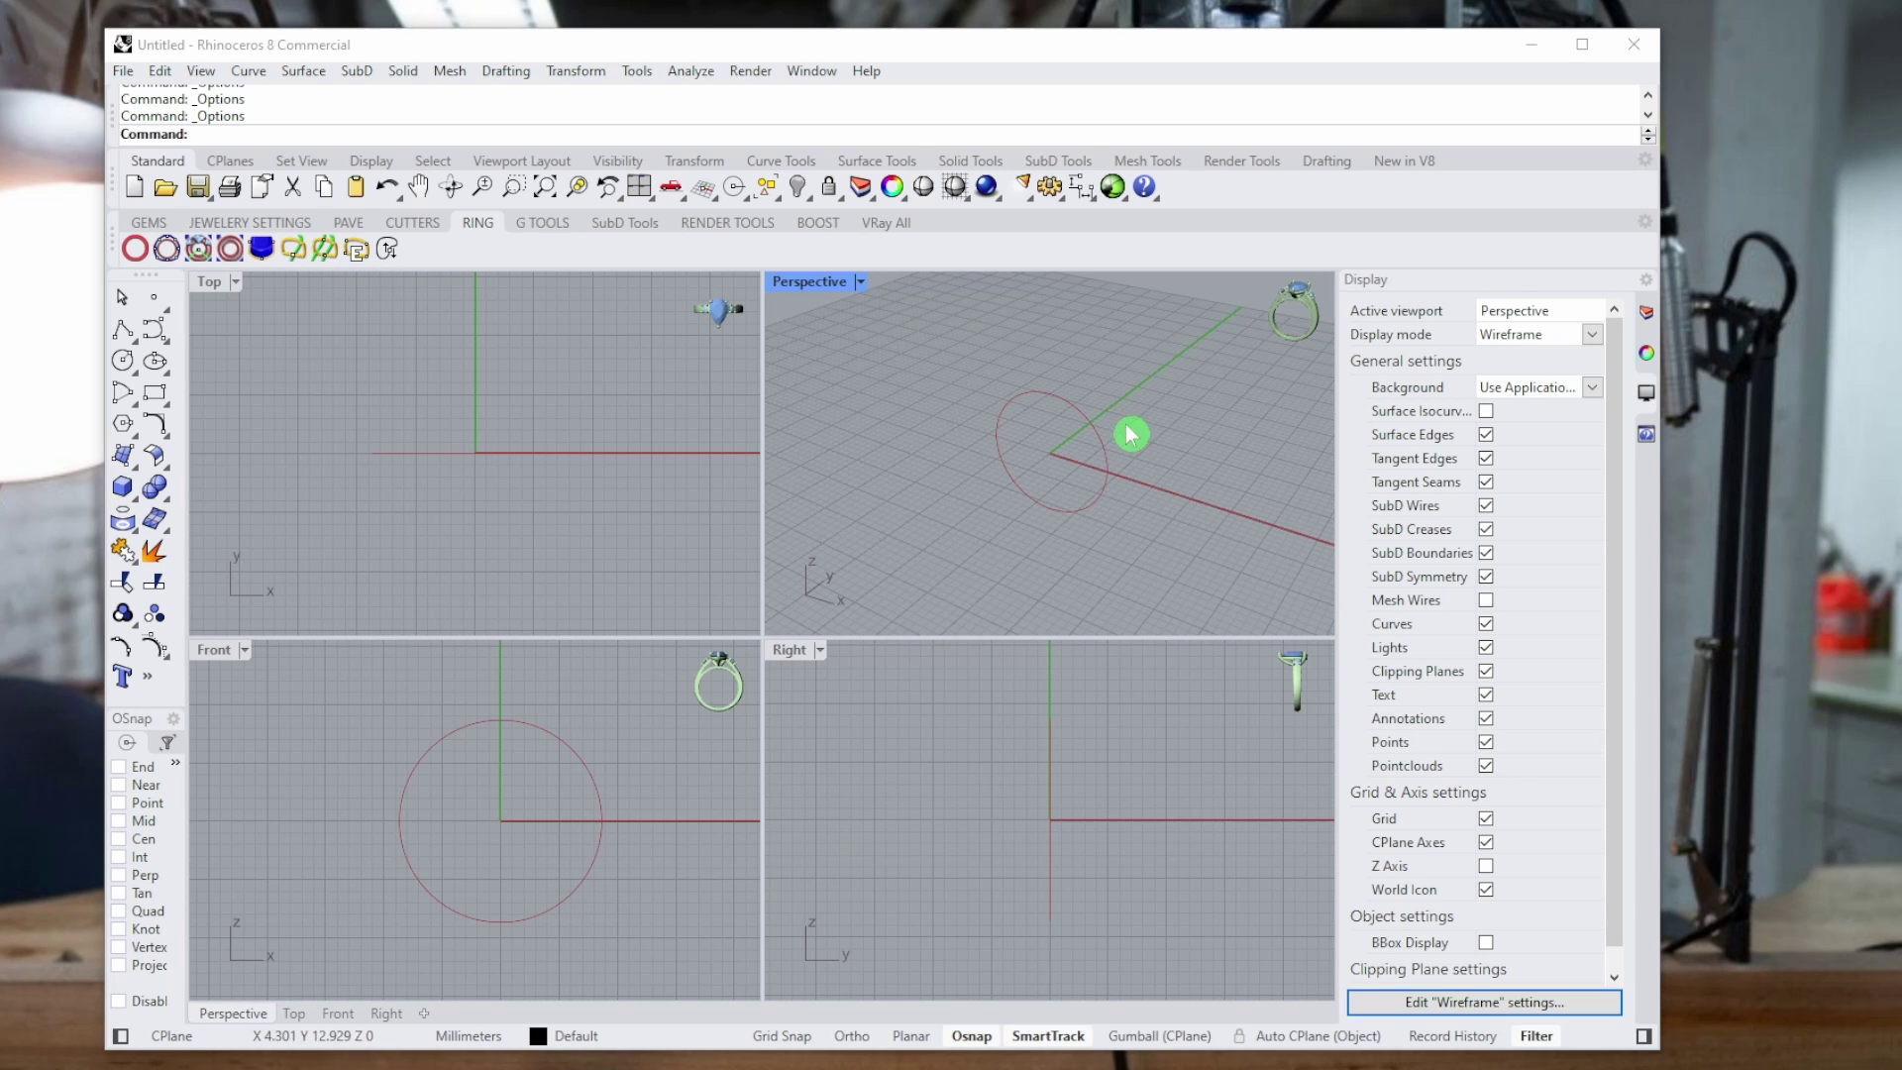
{"action": "left_click", "coordinate": [860, 284]}
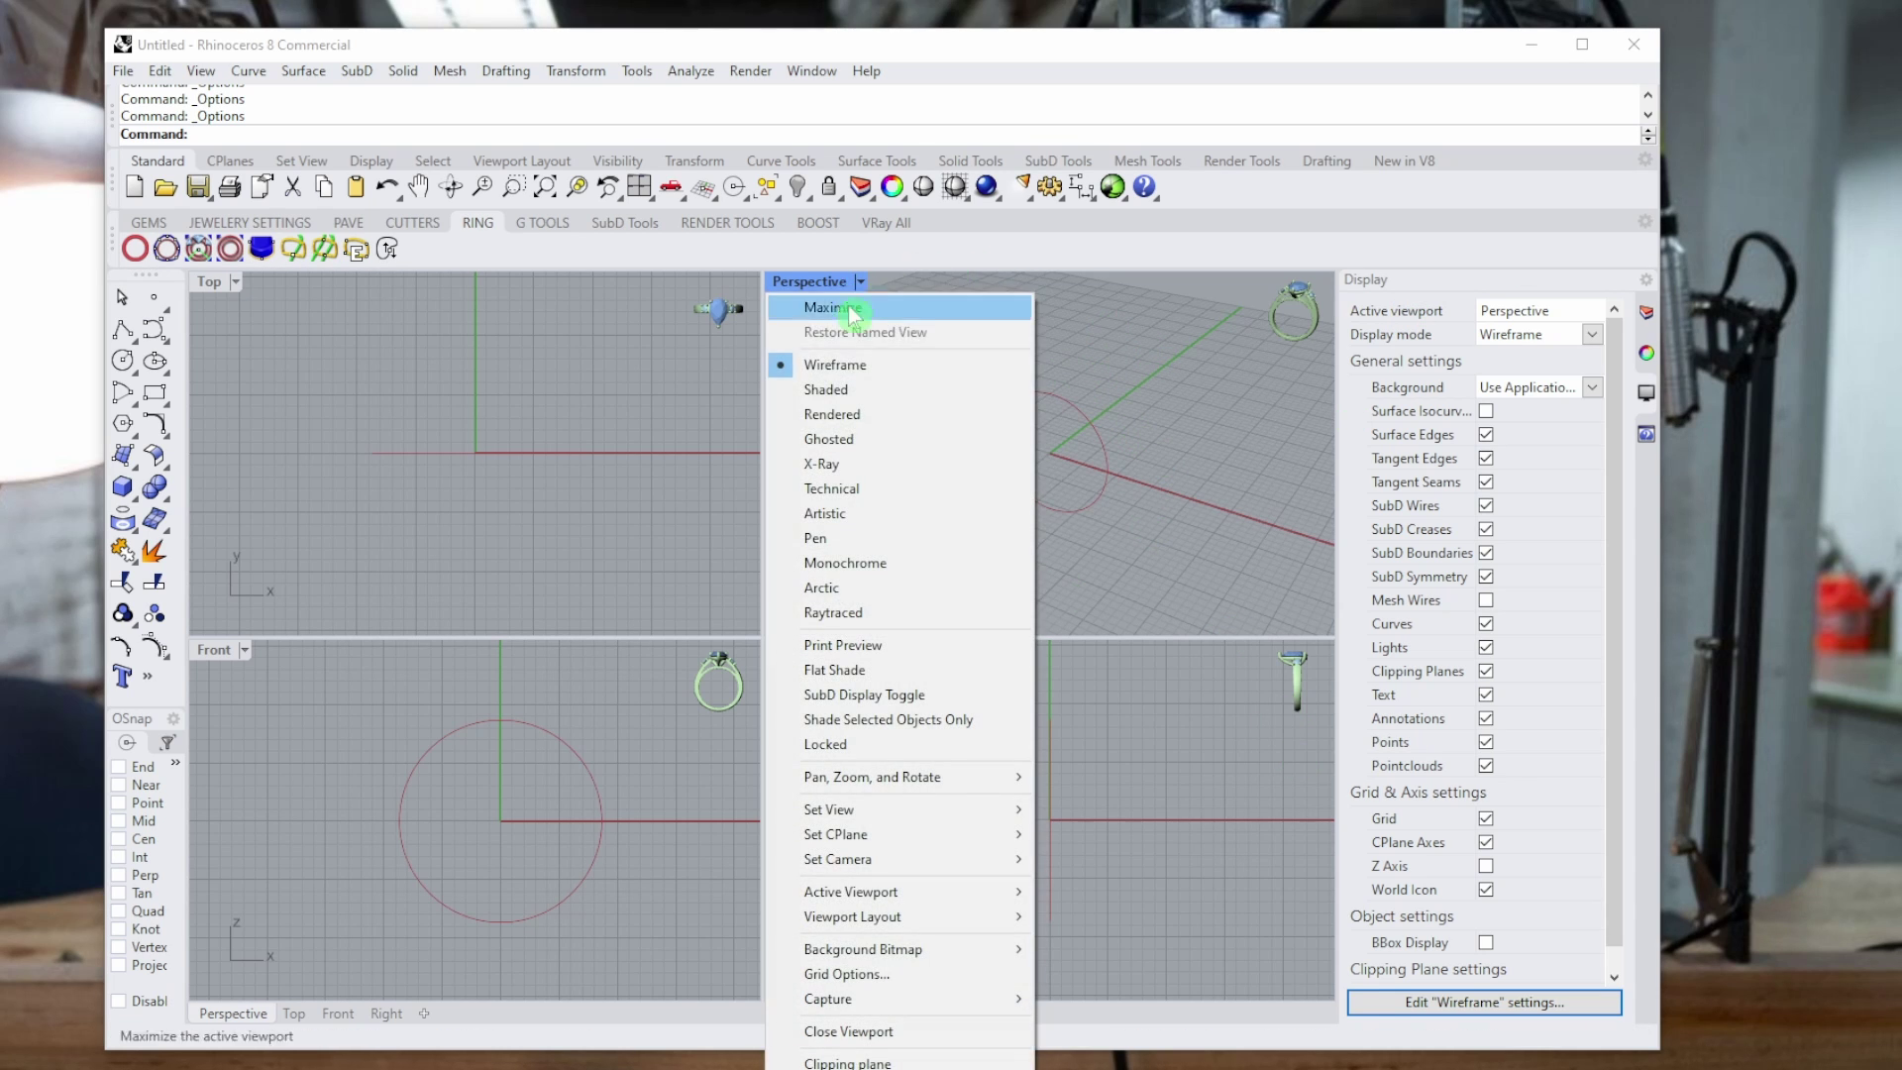
{"action": "left_click", "coordinate": [847, 441]}
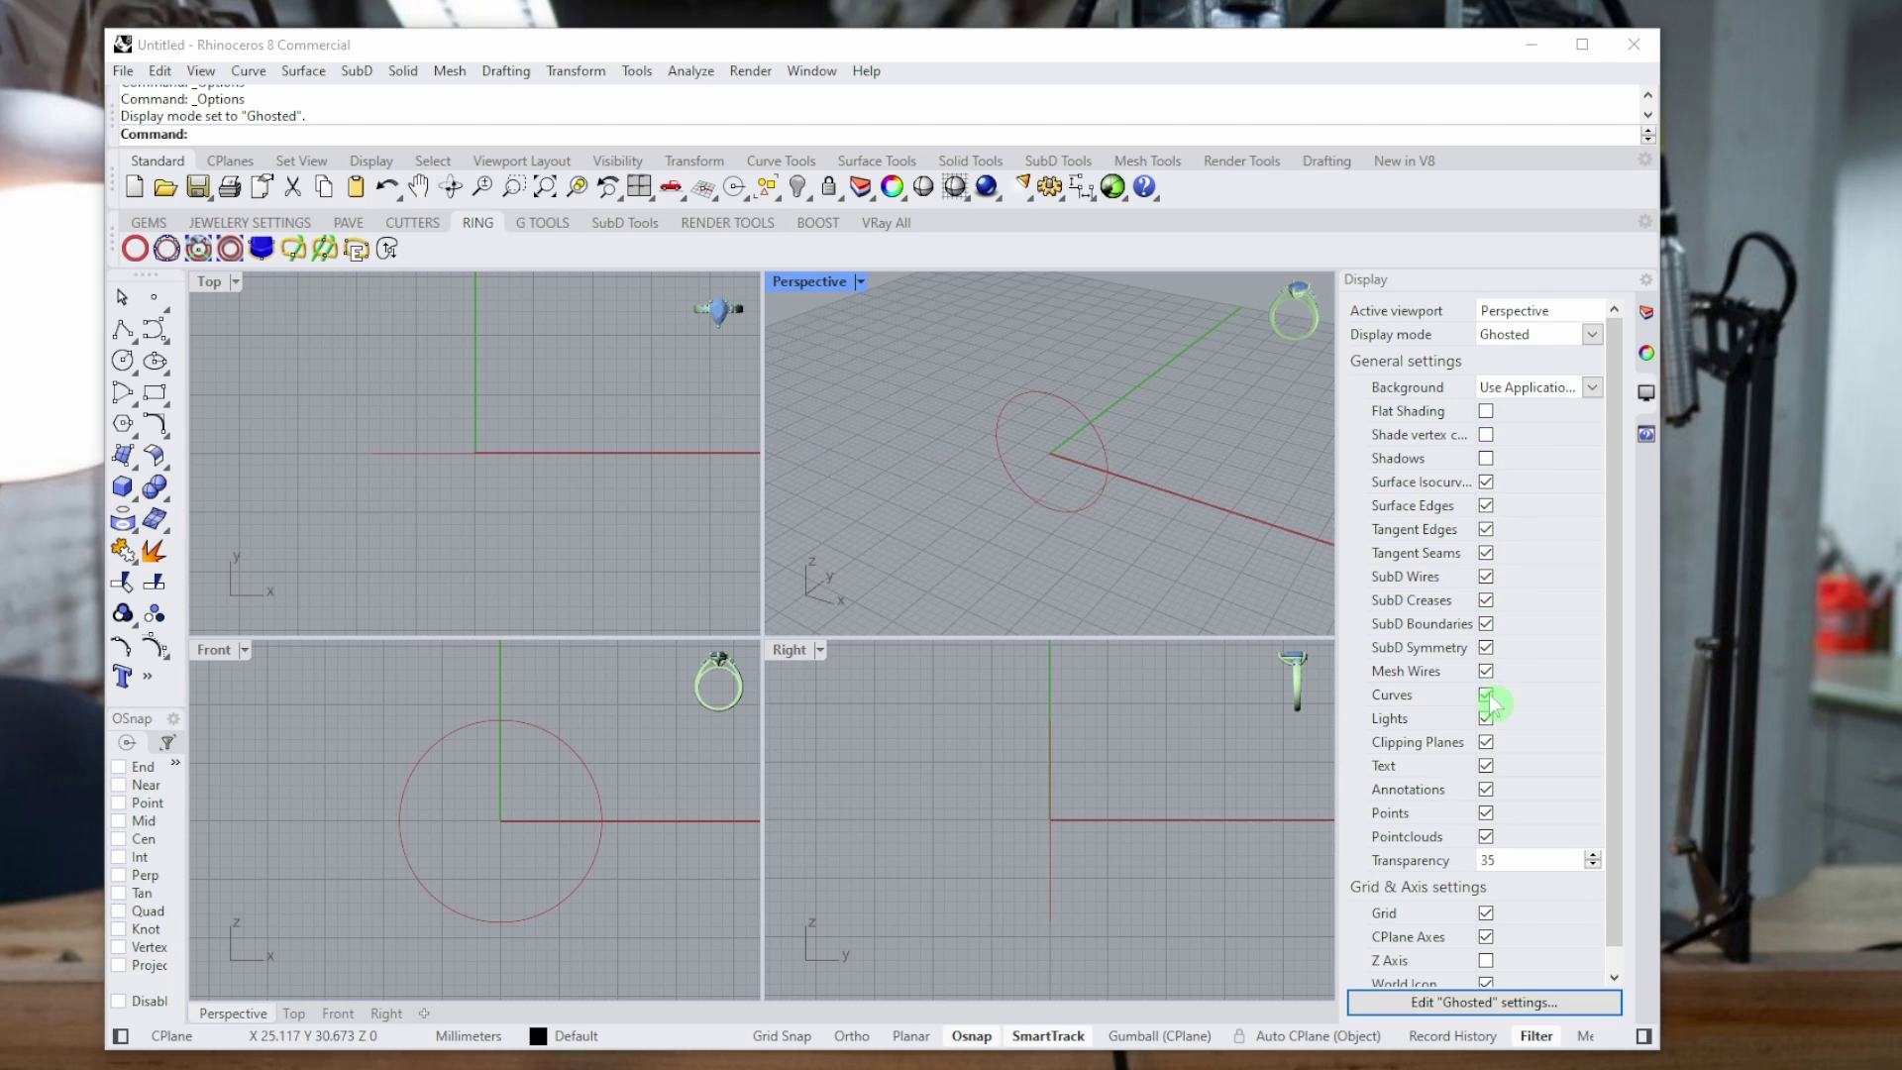
{"action": "left_click", "coordinate": [1489, 673]}
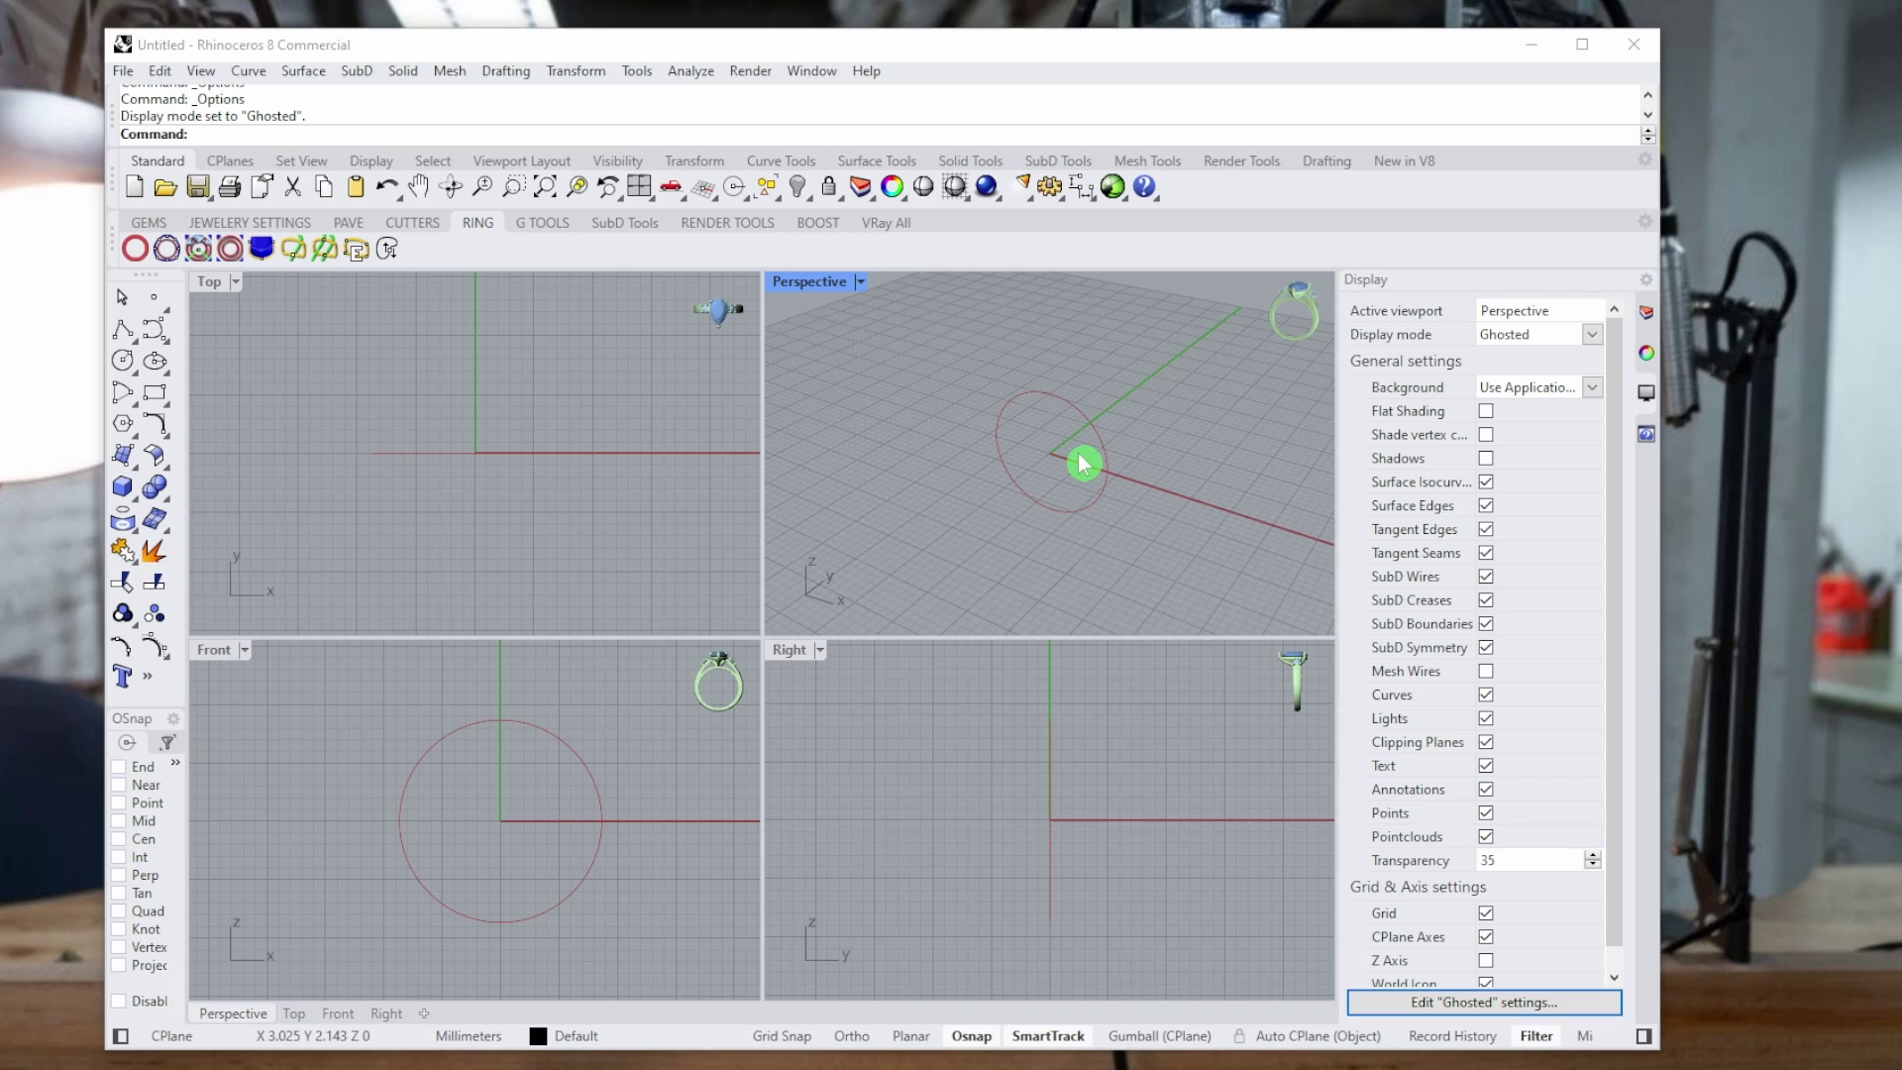
In the Shaded display mode's object settings, shade-highlight selected surfaces, polysurfaces and meshes.
{"action": "left_click", "coordinate": [1050, 186]}
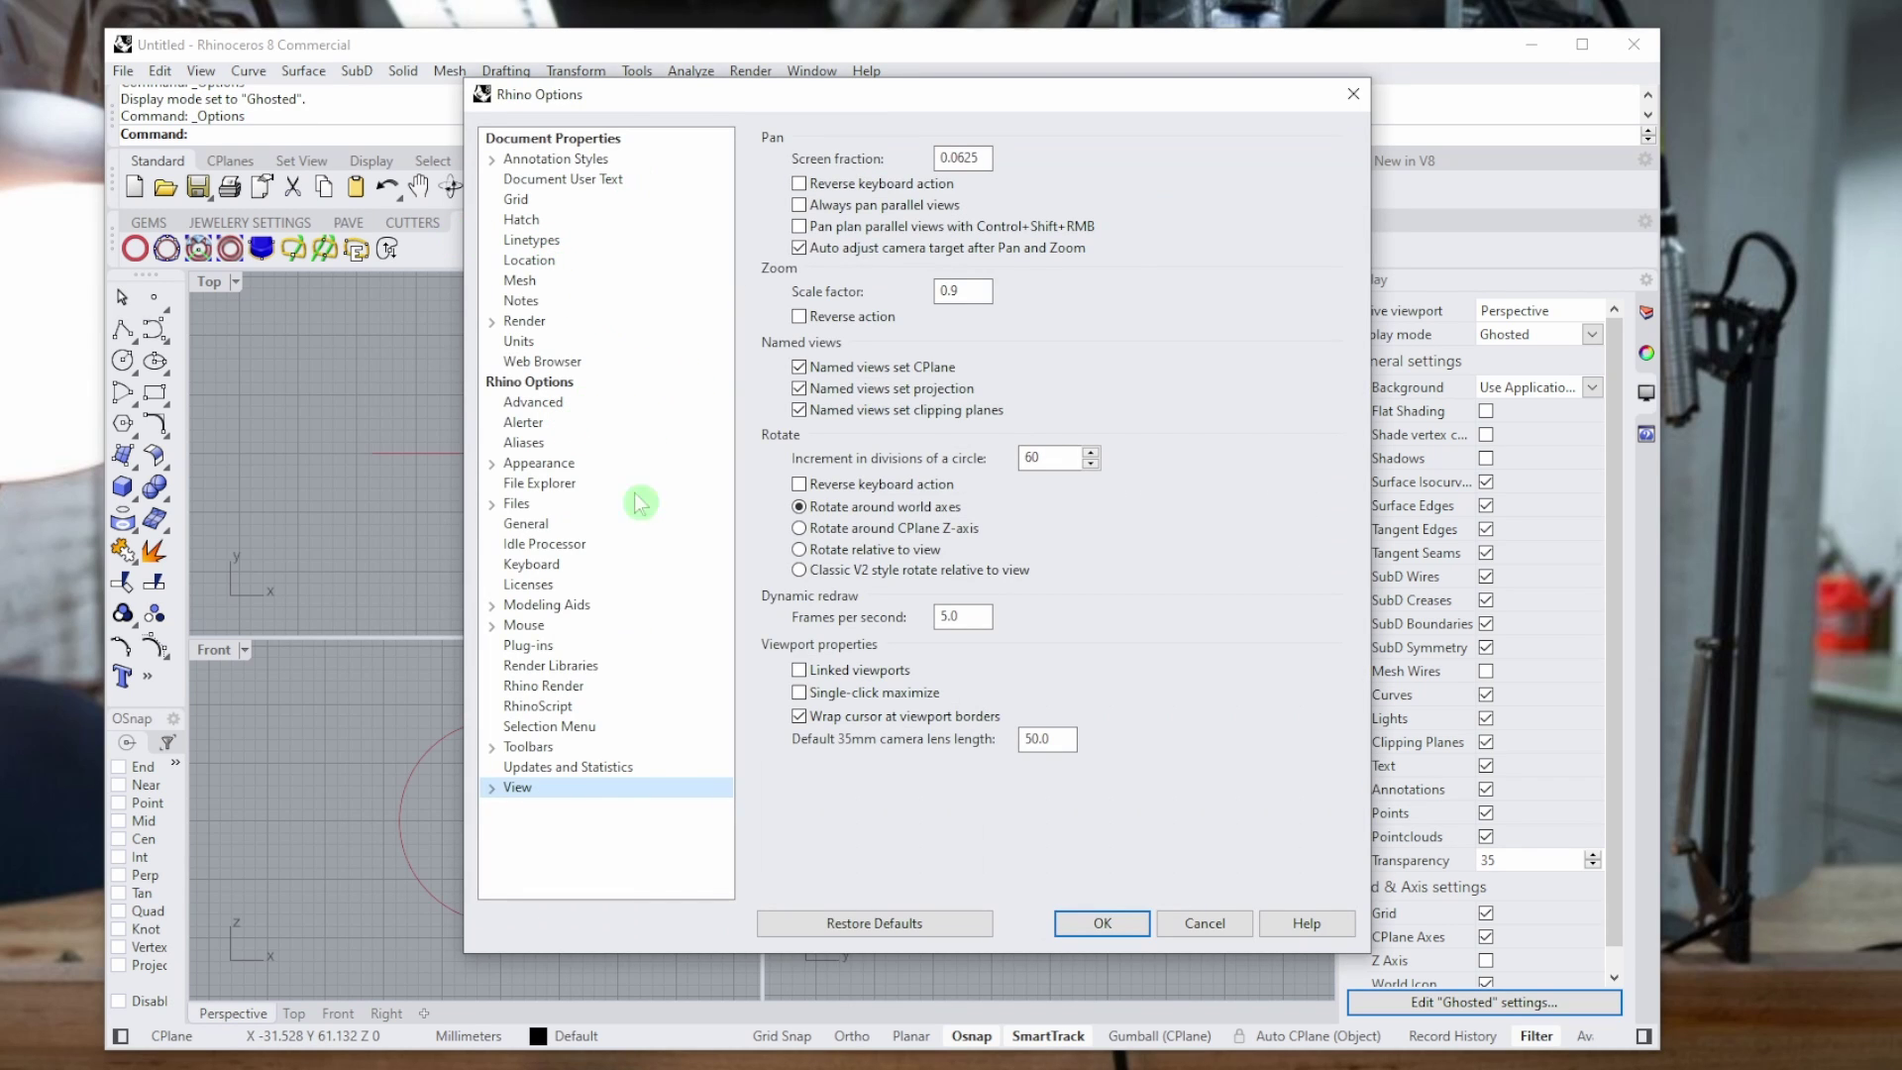
{"action": "left_click", "coordinate": [512, 807]}
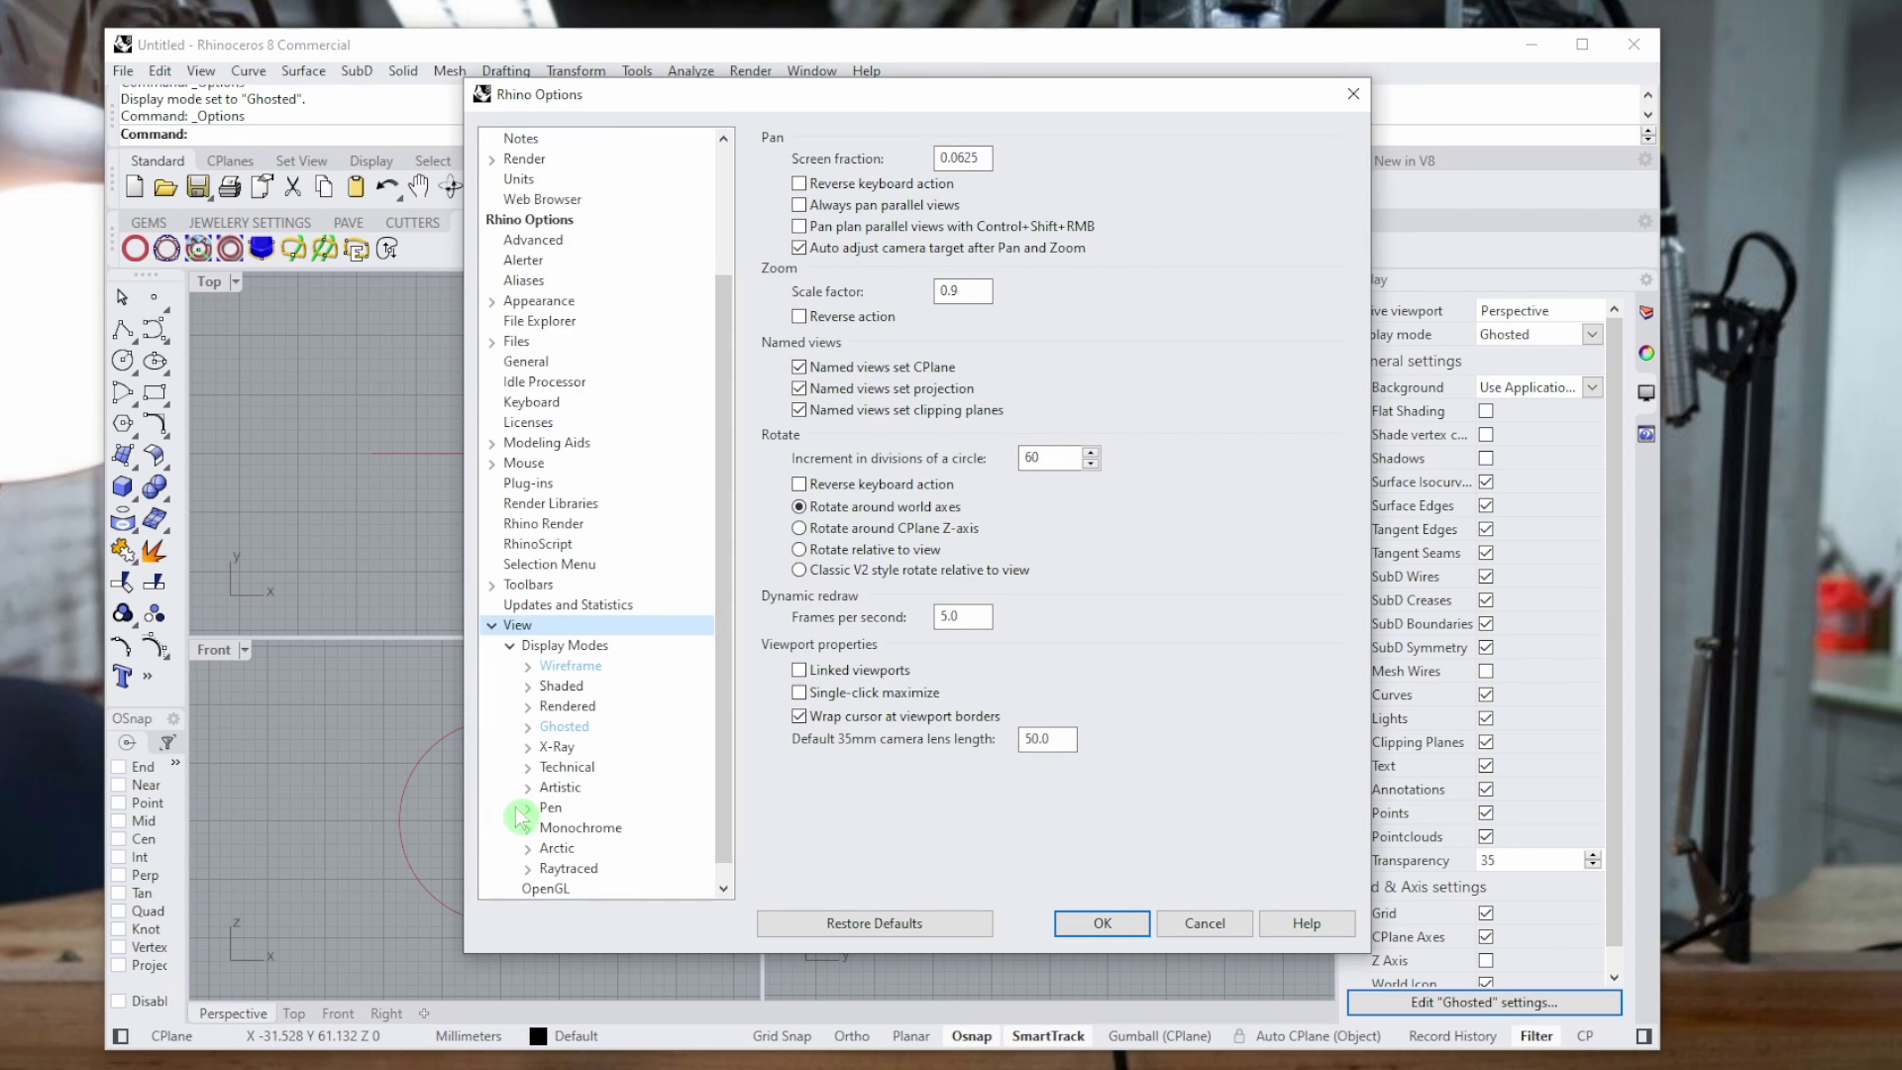
{"action": "left_click", "coordinate": [576, 666]}
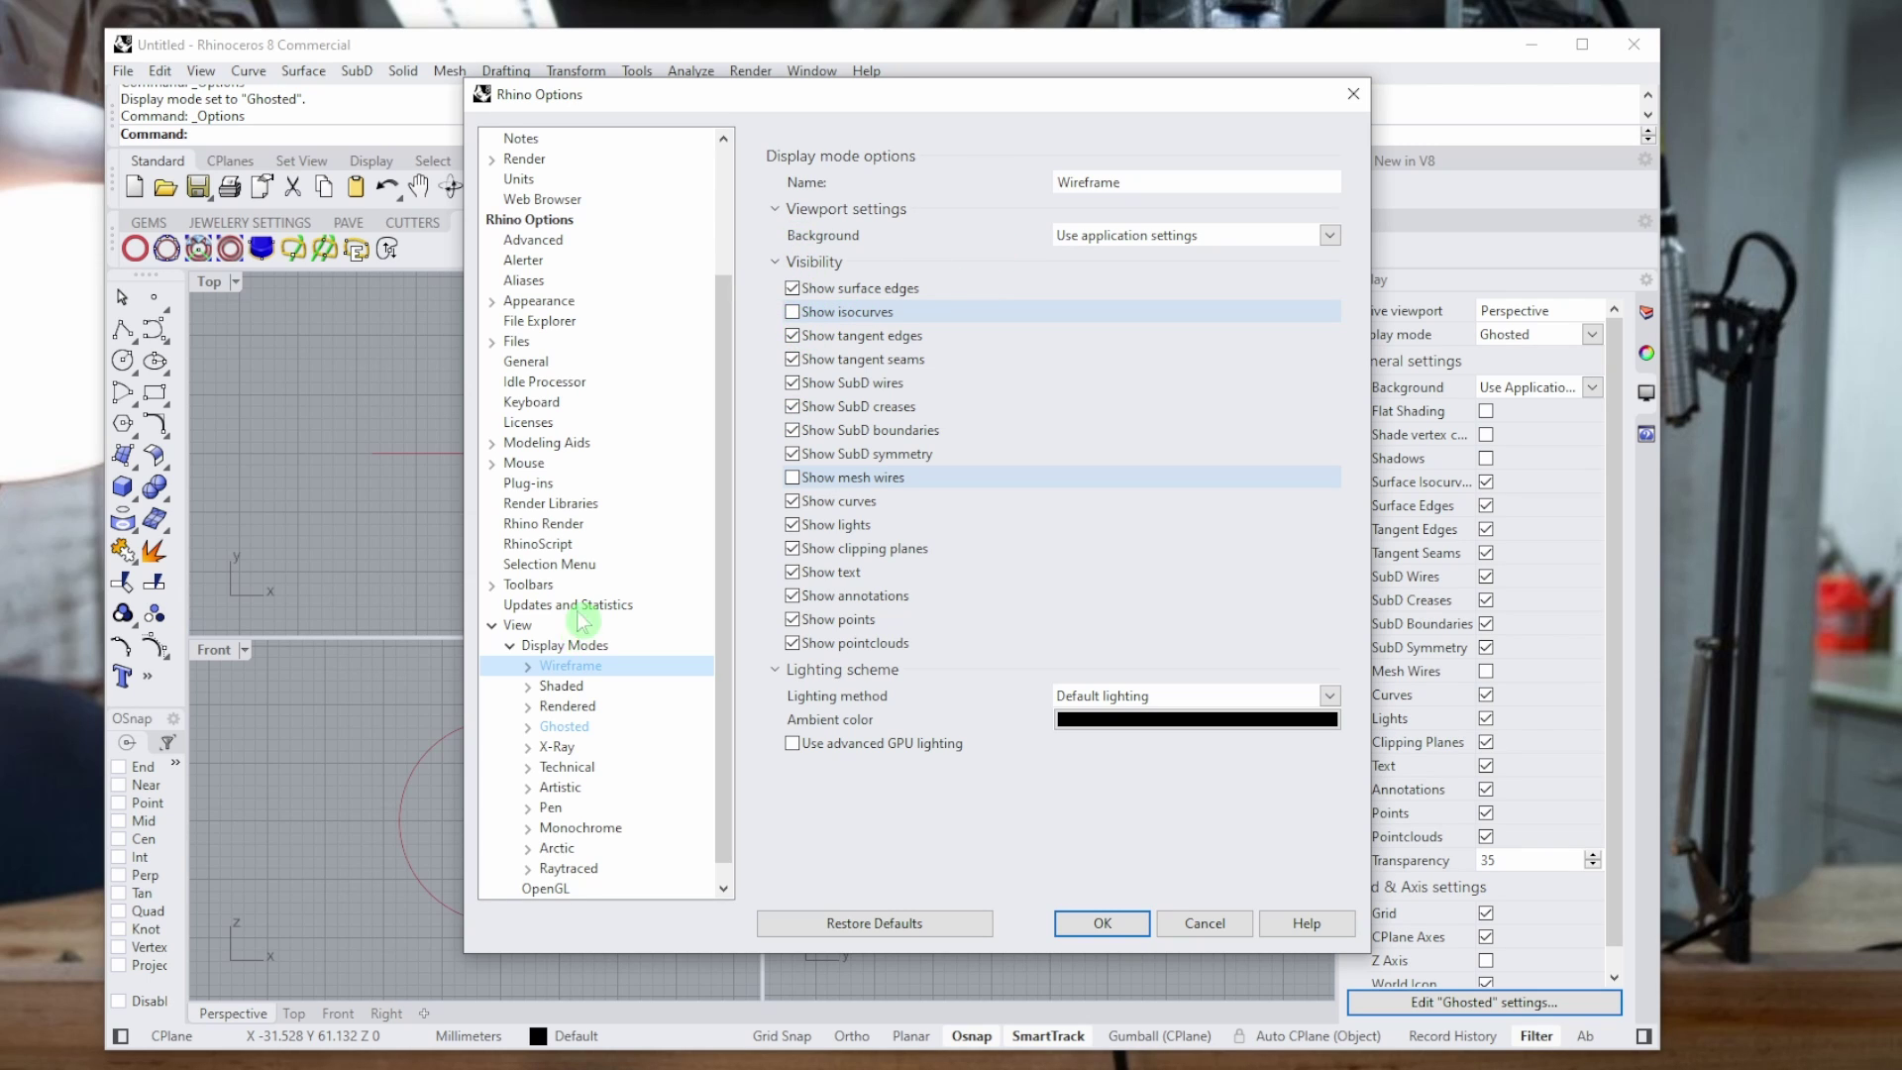
{"action": "left_click", "coordinate": [527, 666]}
{"action": "left_click", "coordinate": [580, 708]}
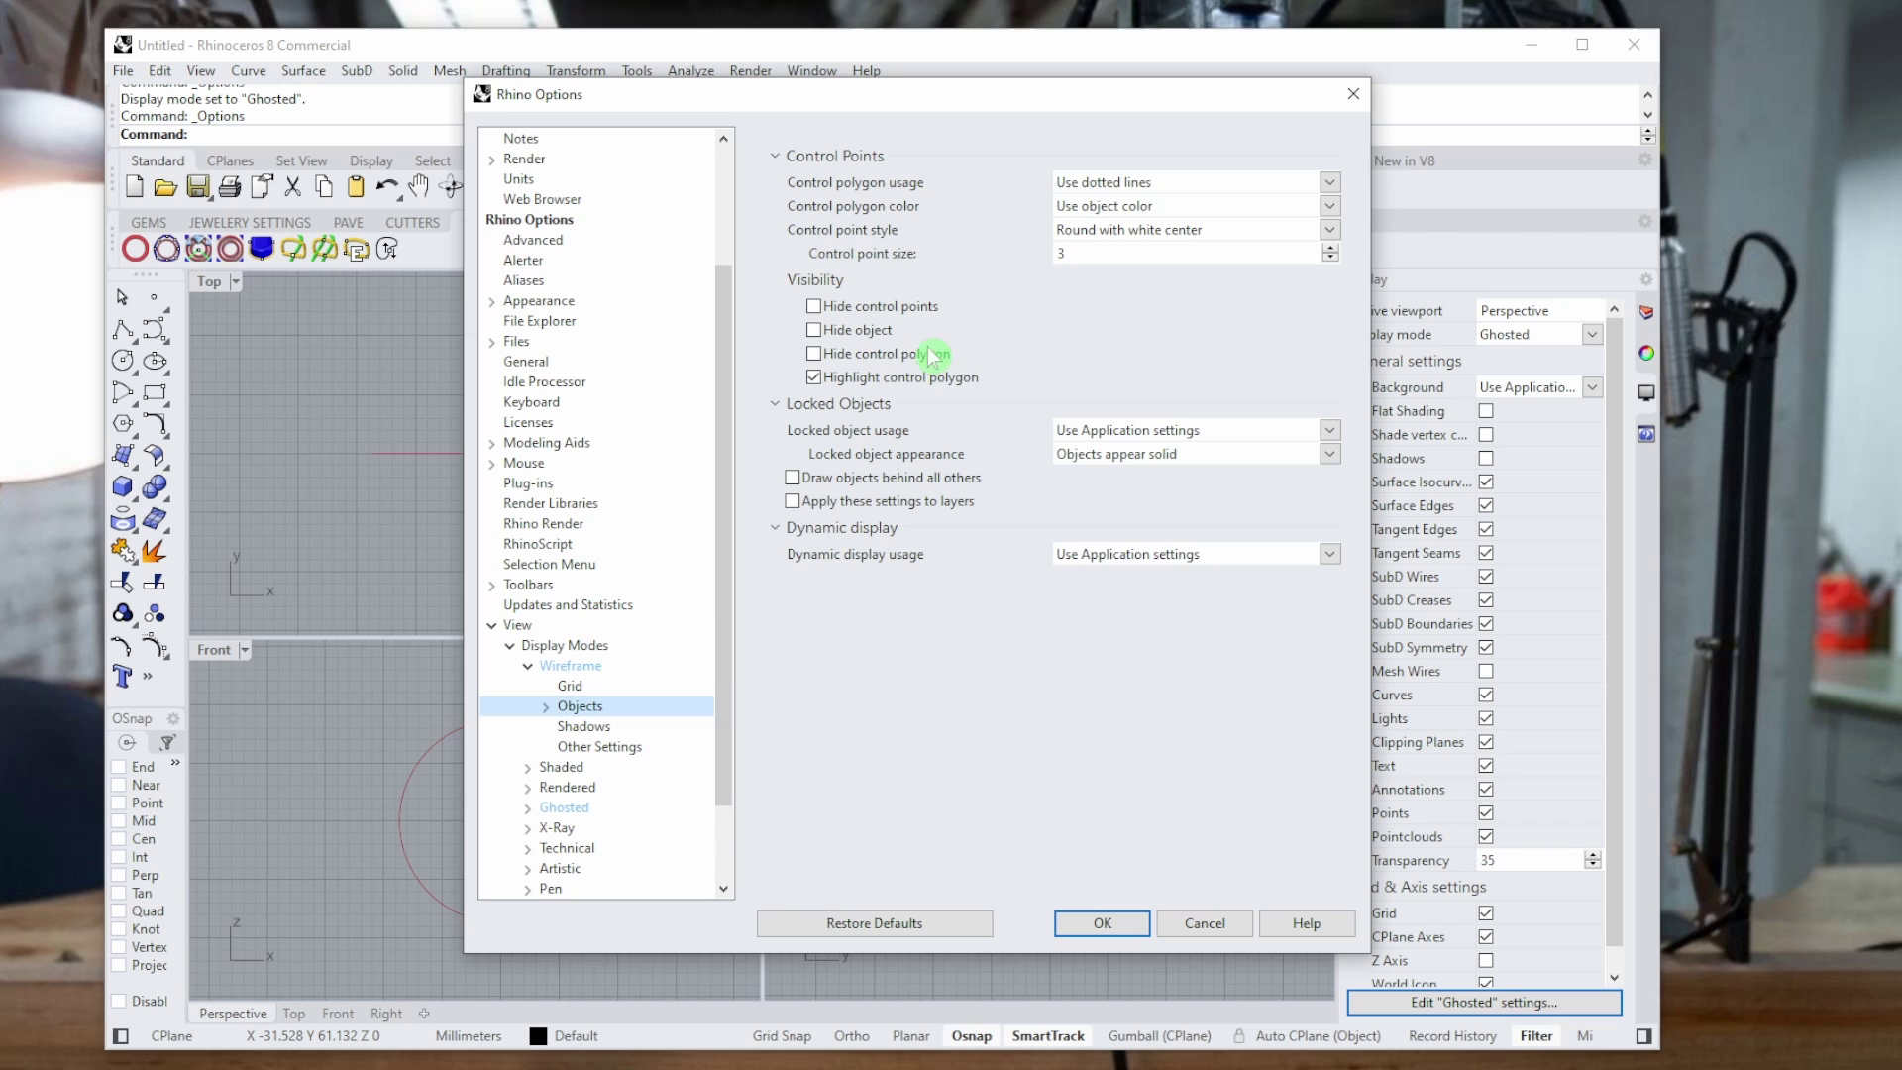
{"action": "left_click", "coordinate": [527, 667]}
{"action": "left_click", "coordinate": [511, 645]}
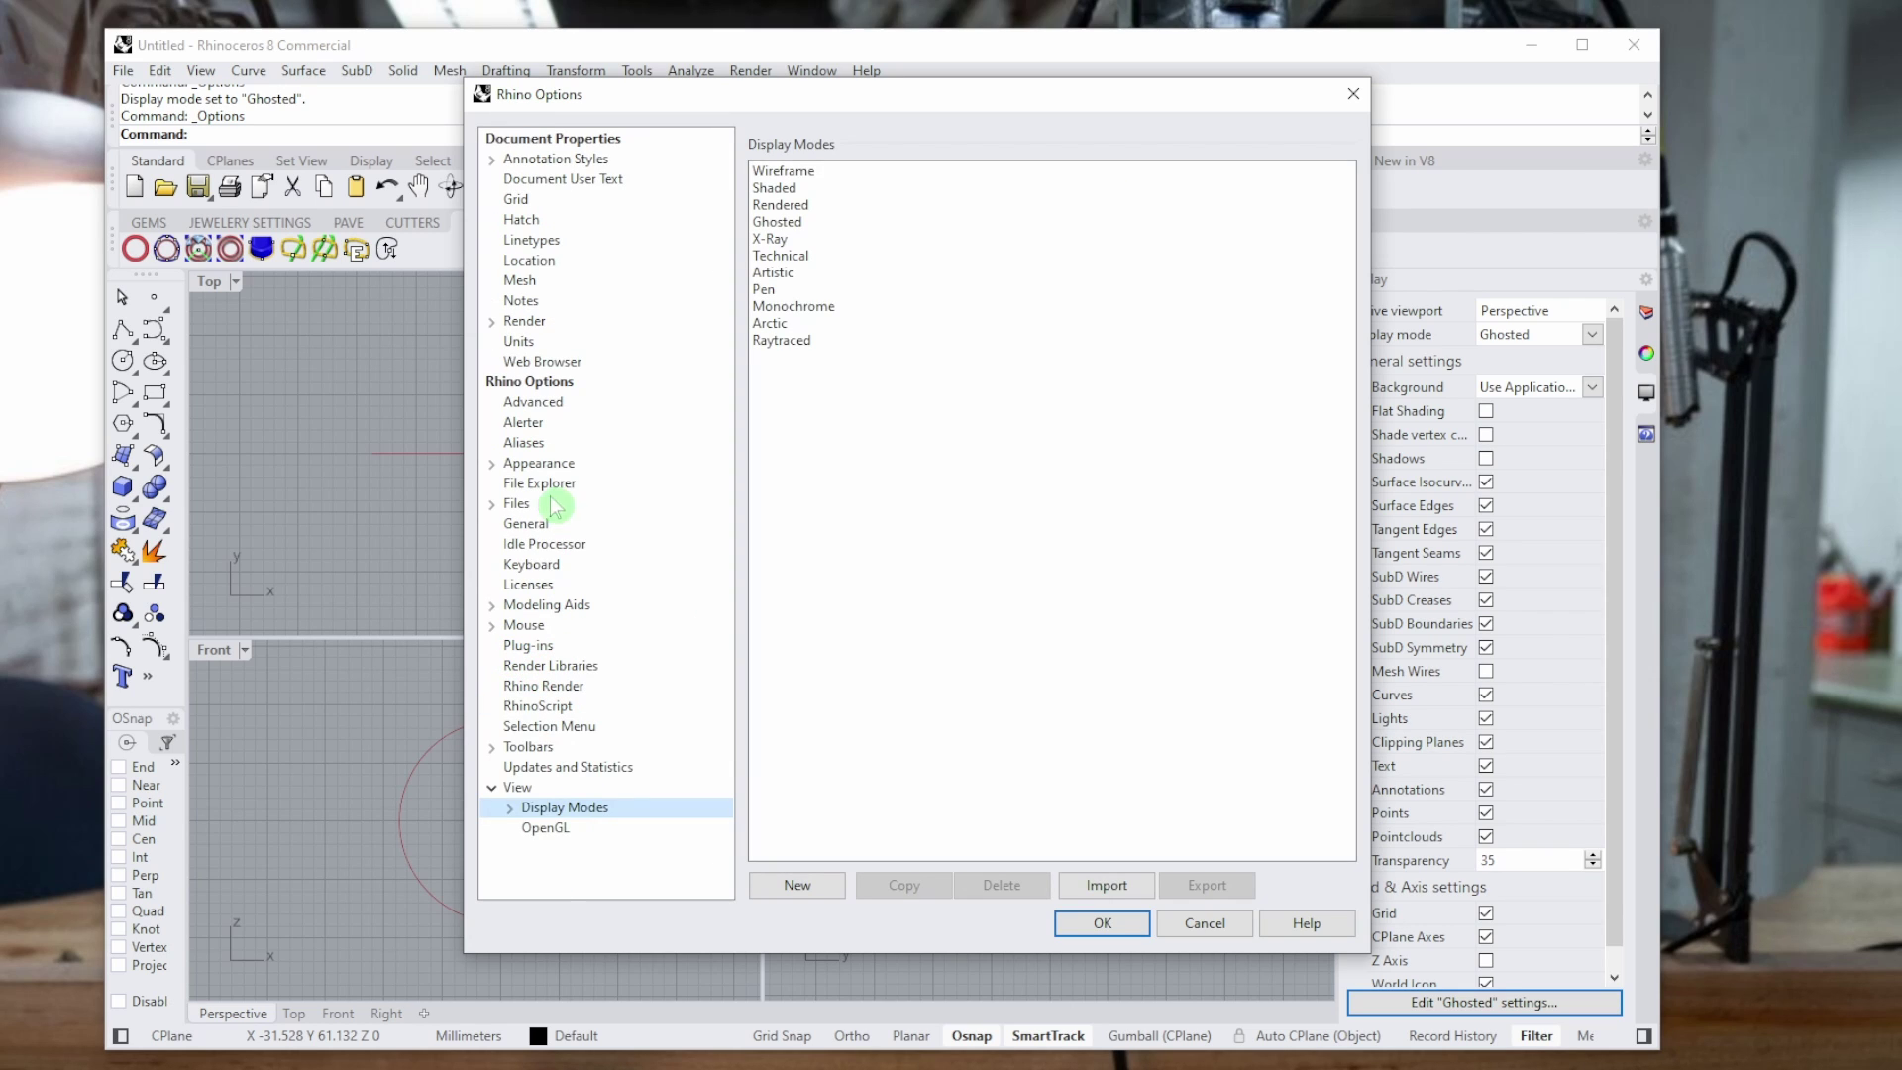
{"action": "left_click", "coordinate": [510, 808]}
{"action": "left_click", "coordinate": [527, 686]}
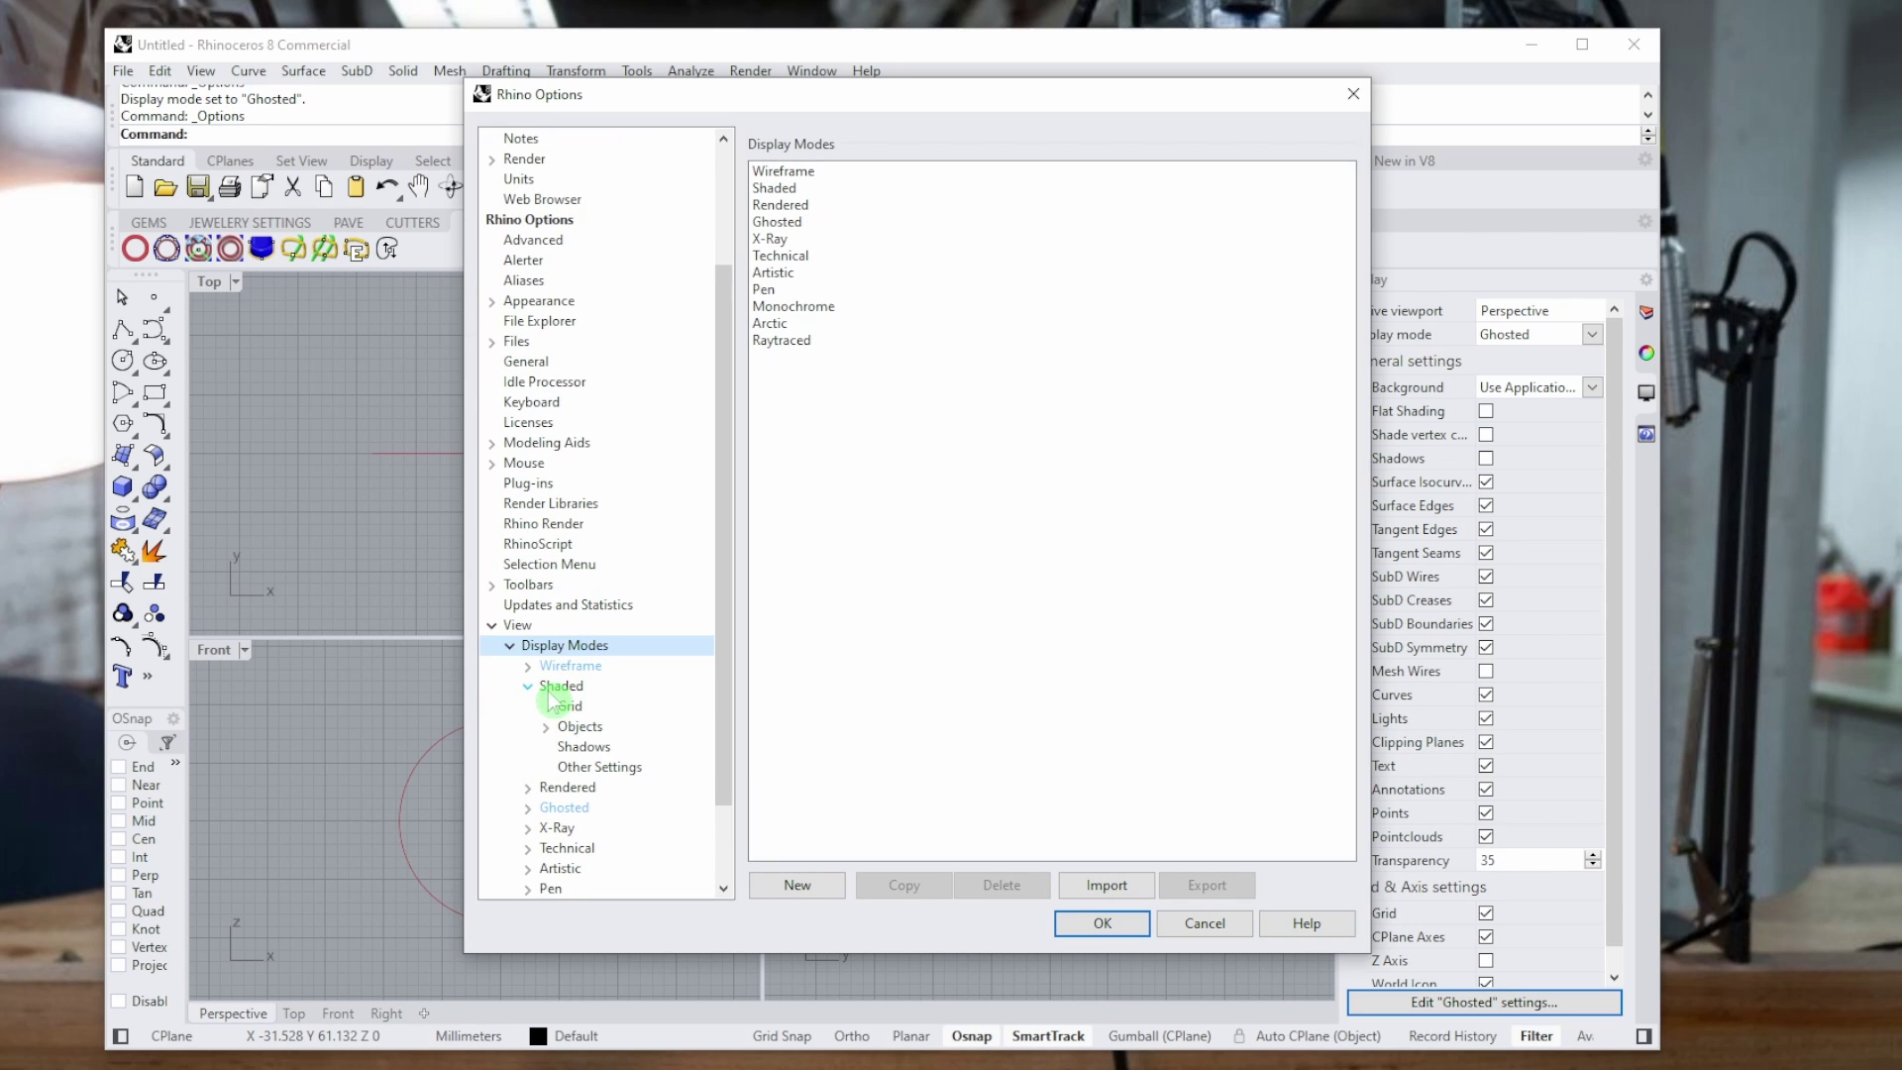
{"action": "left_click", "coordinate": [580, 728]}
{"action": "left_click", "coordinate": [793, 184]}
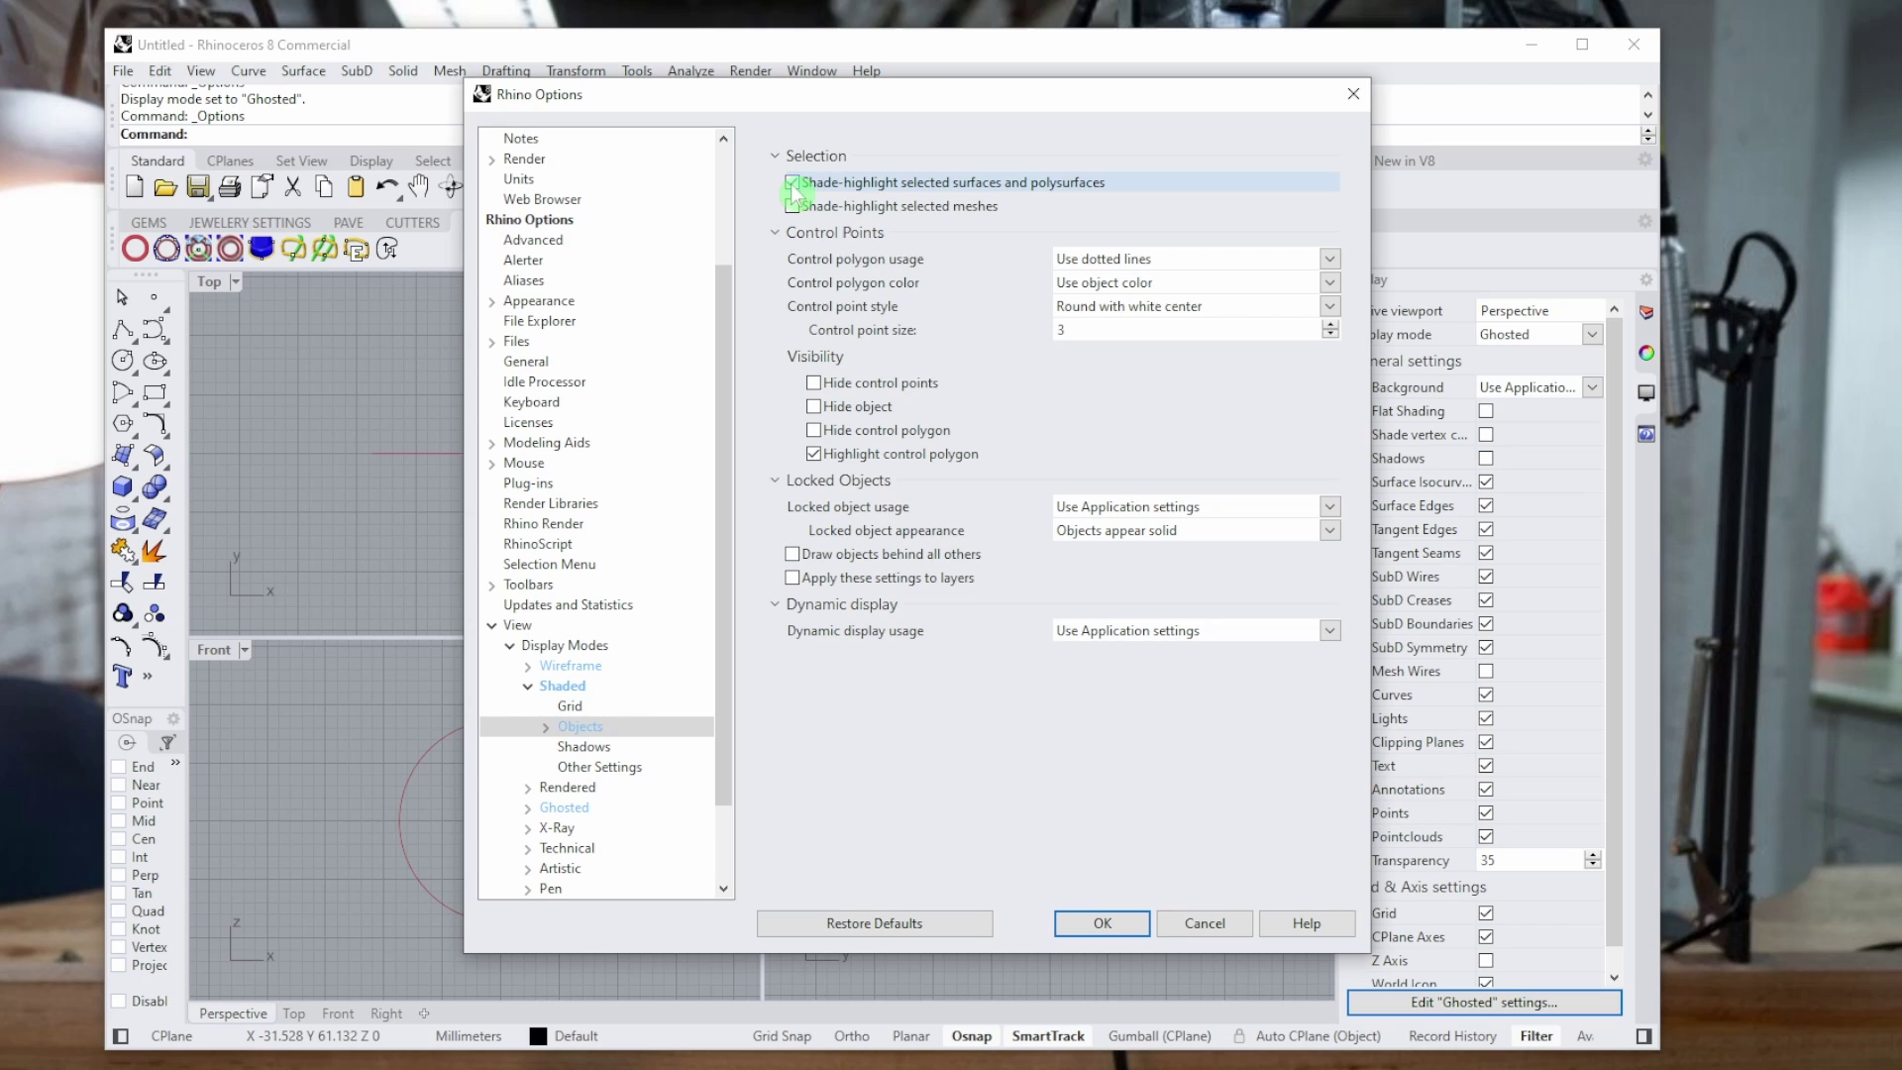
{"action": "left_click", "coordinate": [792, 207]}
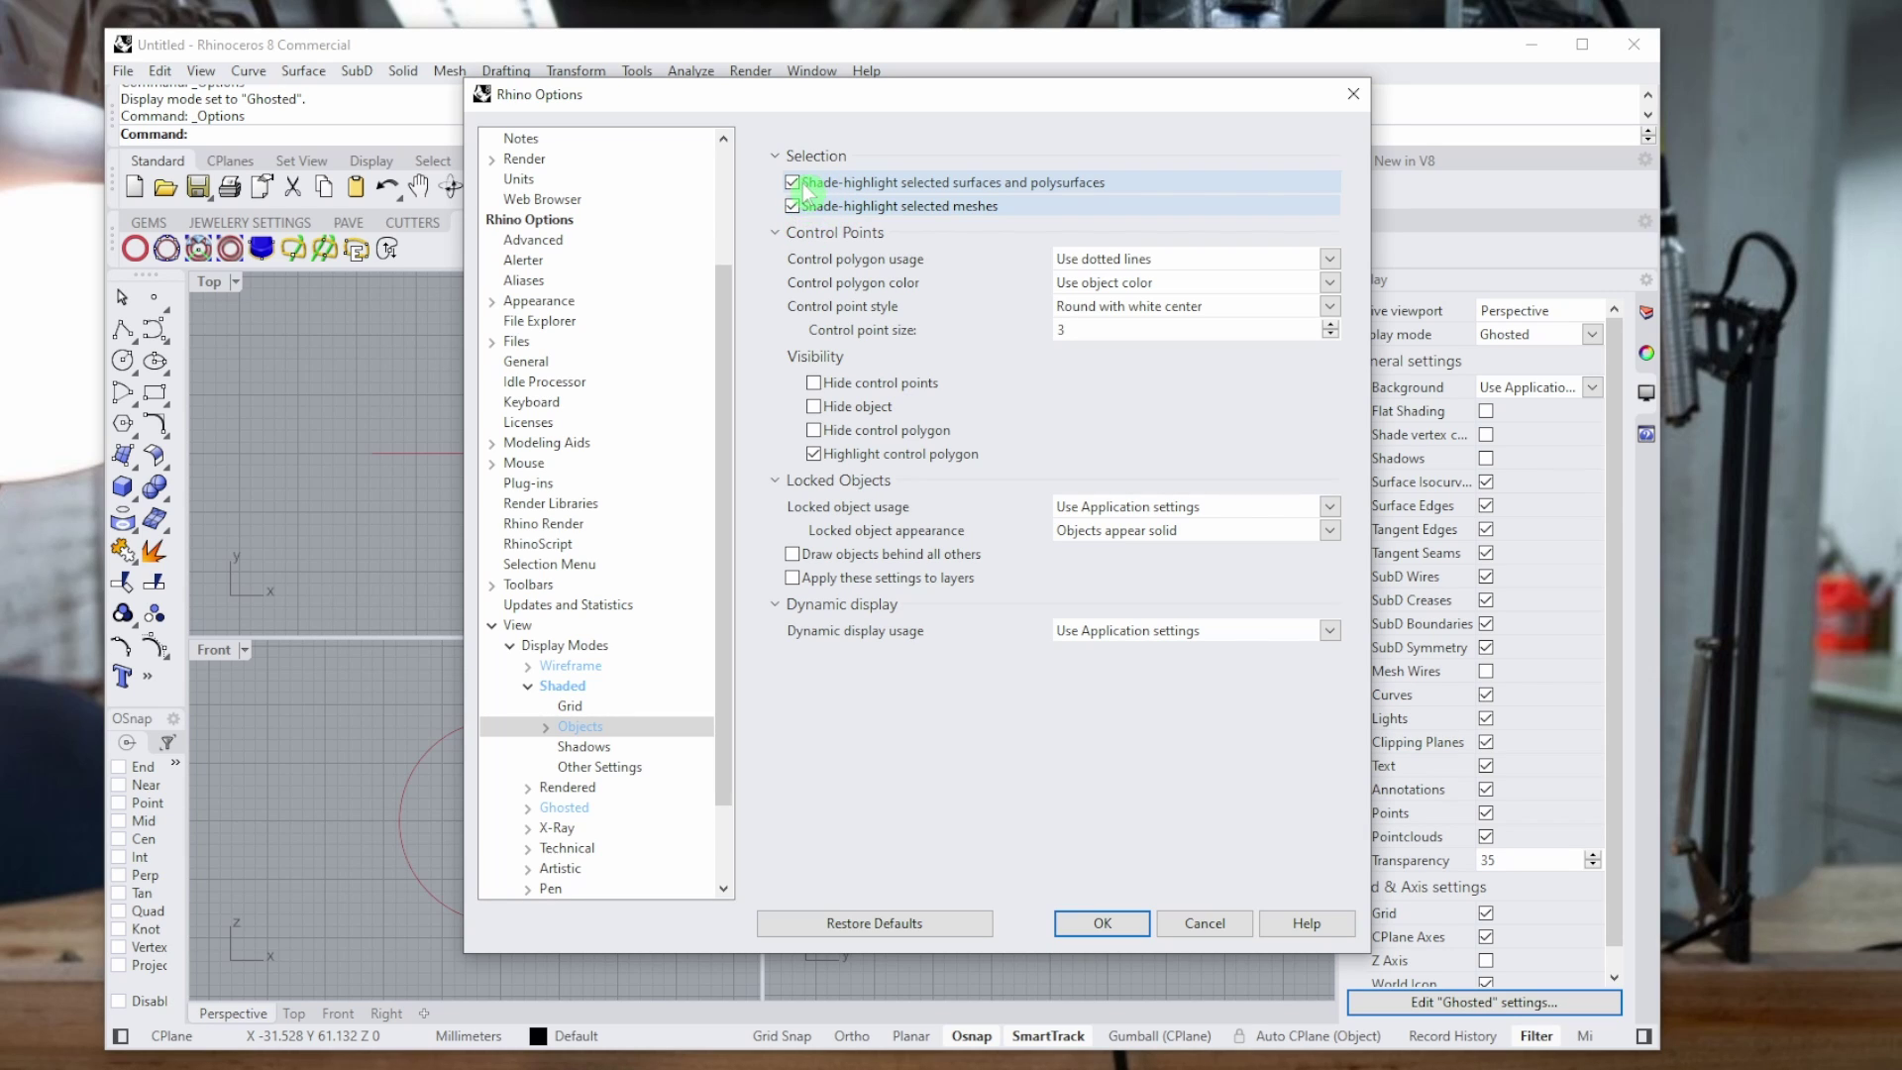
Set the Shaded mode's curve width scale to 2.00 and apply with OK.
{"action": "left_click", "coordinate": [547, 729]}
{"action": "left_click", "coordinate": [596, 768]}
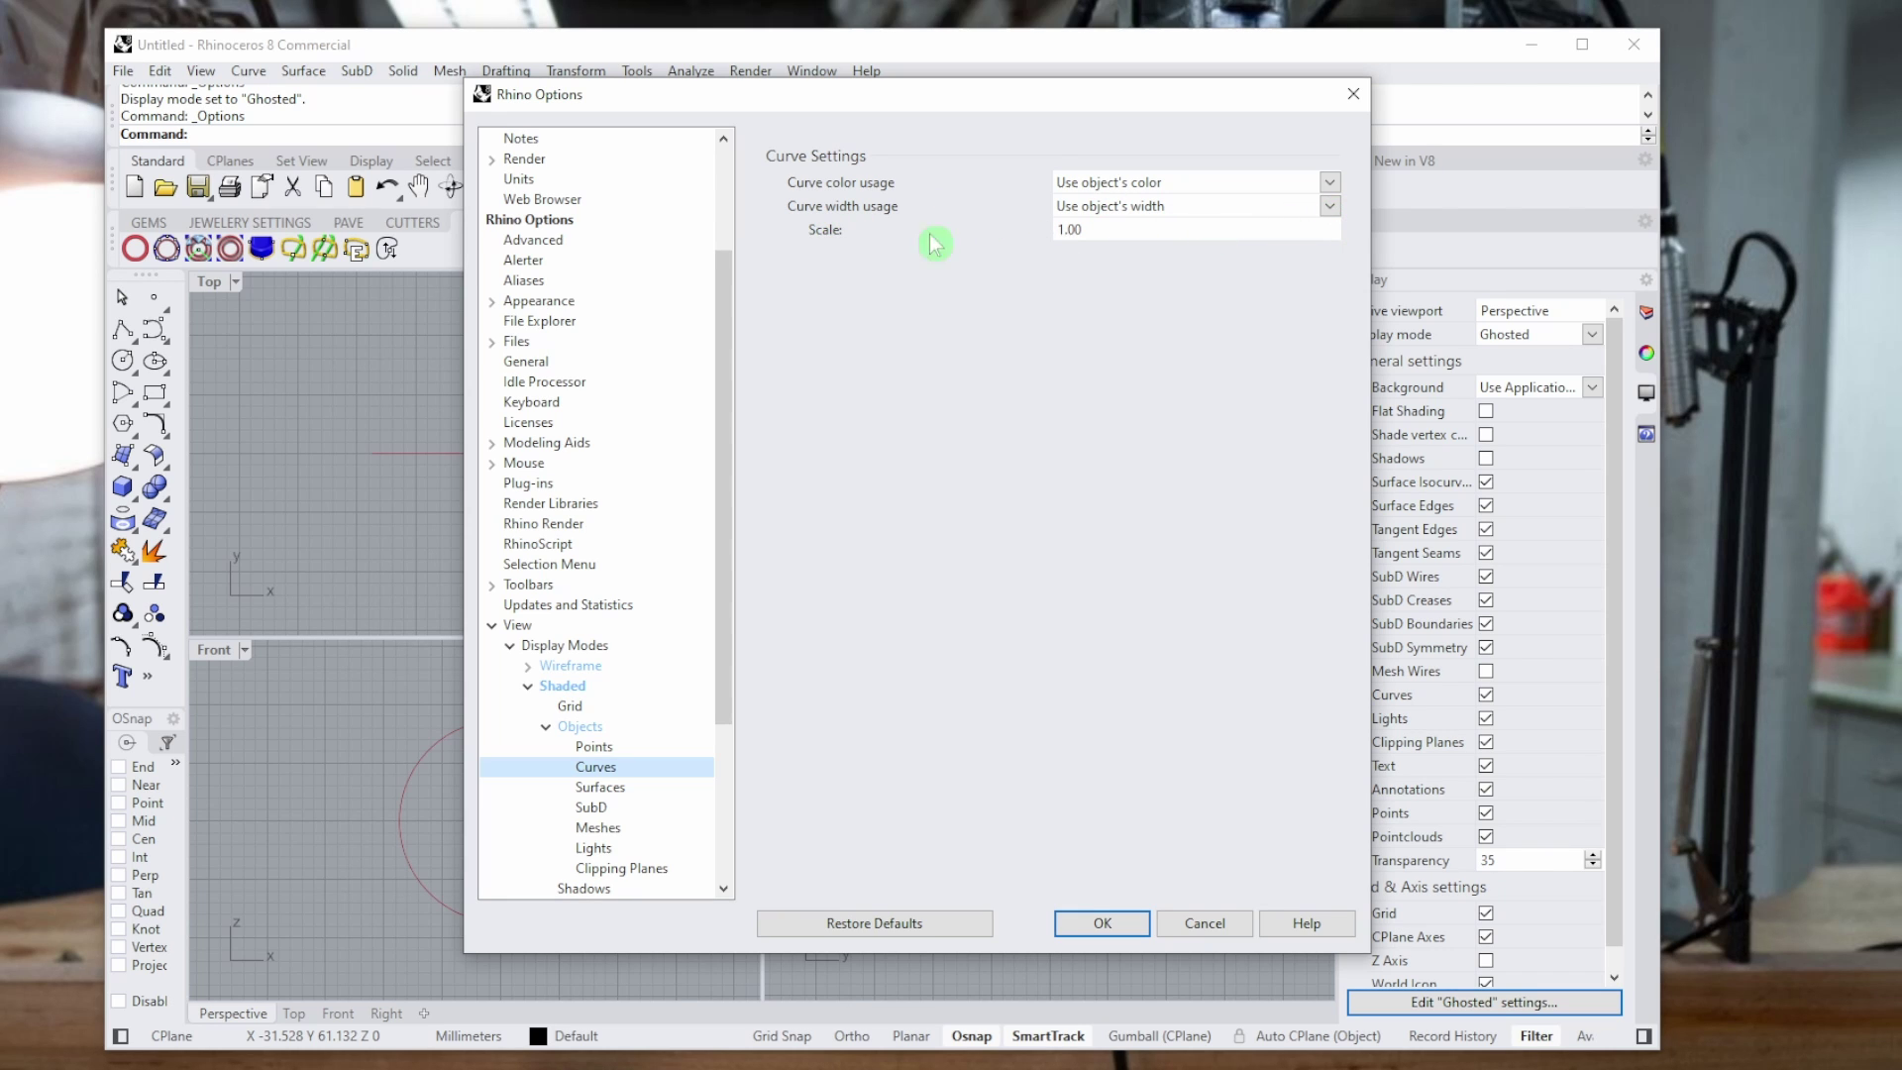
{"action": "double_click", "coordinate": [1065, 228]}
{"action": "type", "text": "2.00"}
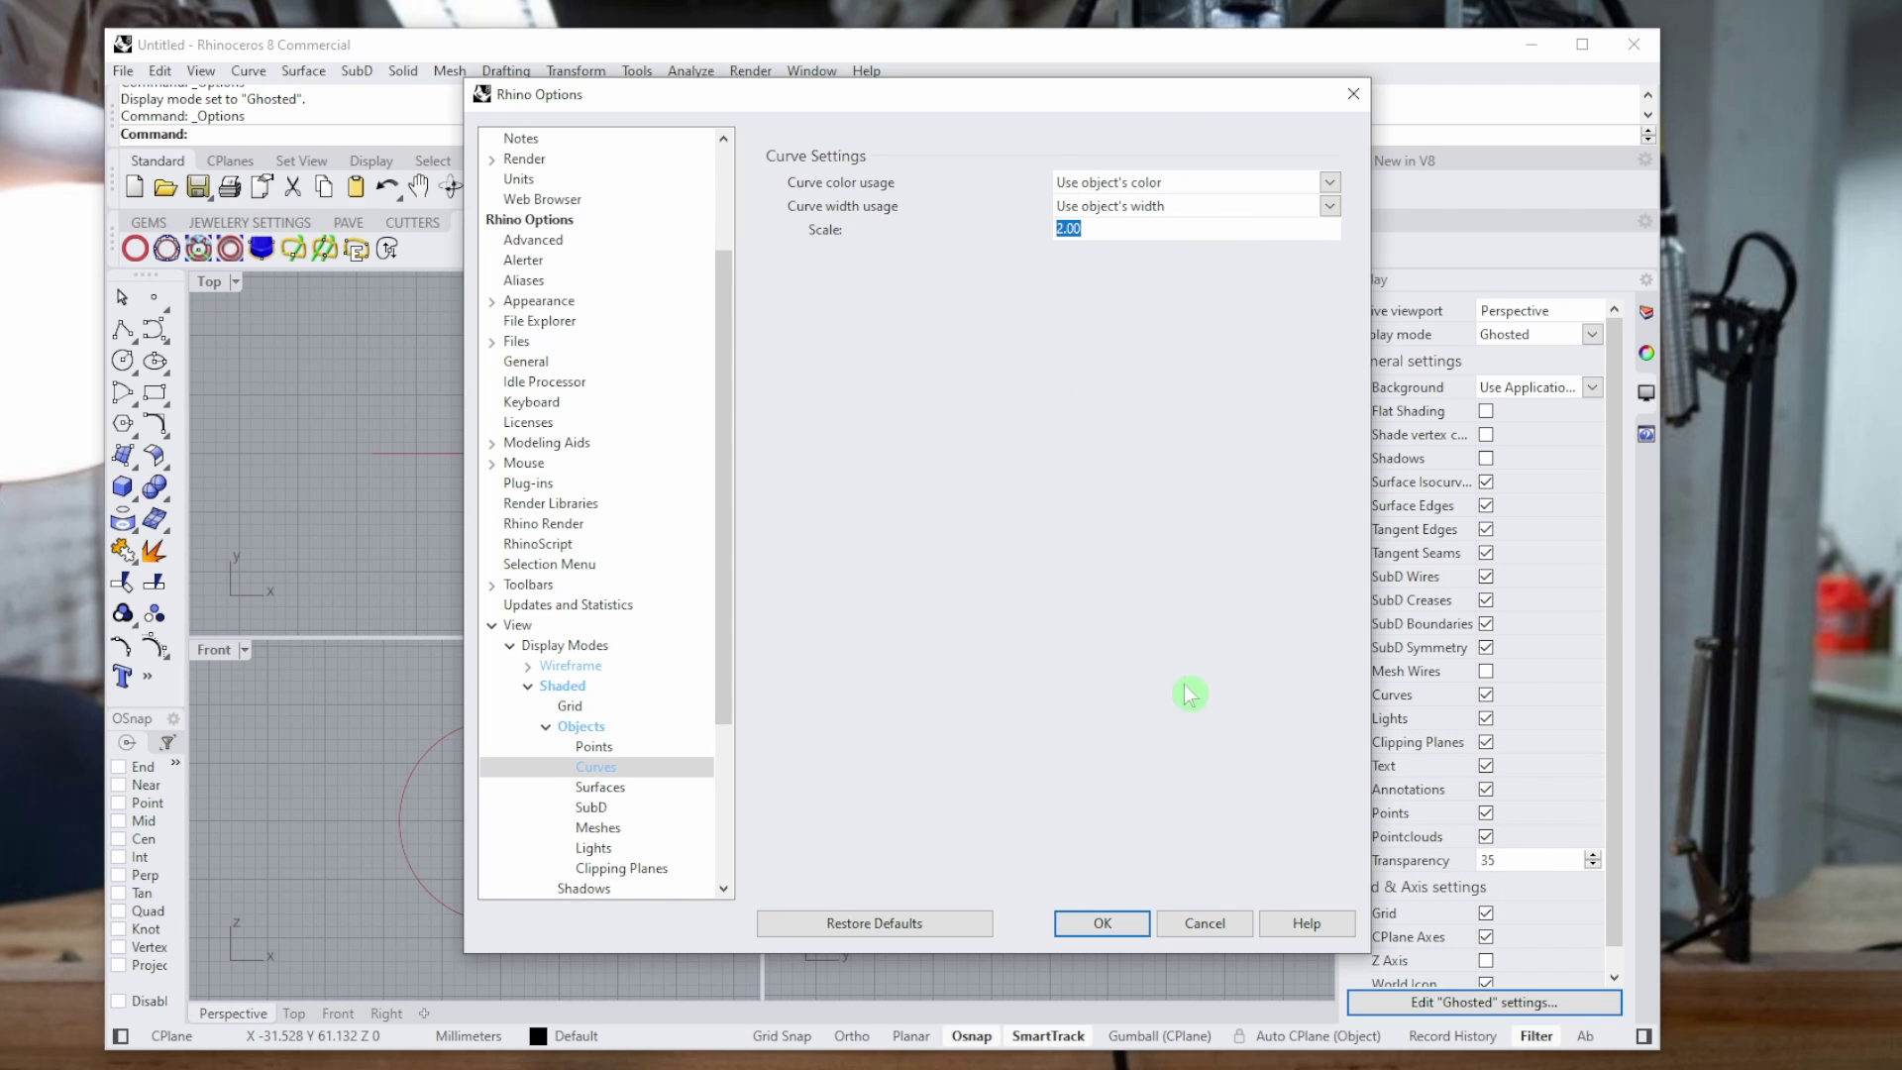
{"action": "left_click", "coordinate": [1095, 926]}
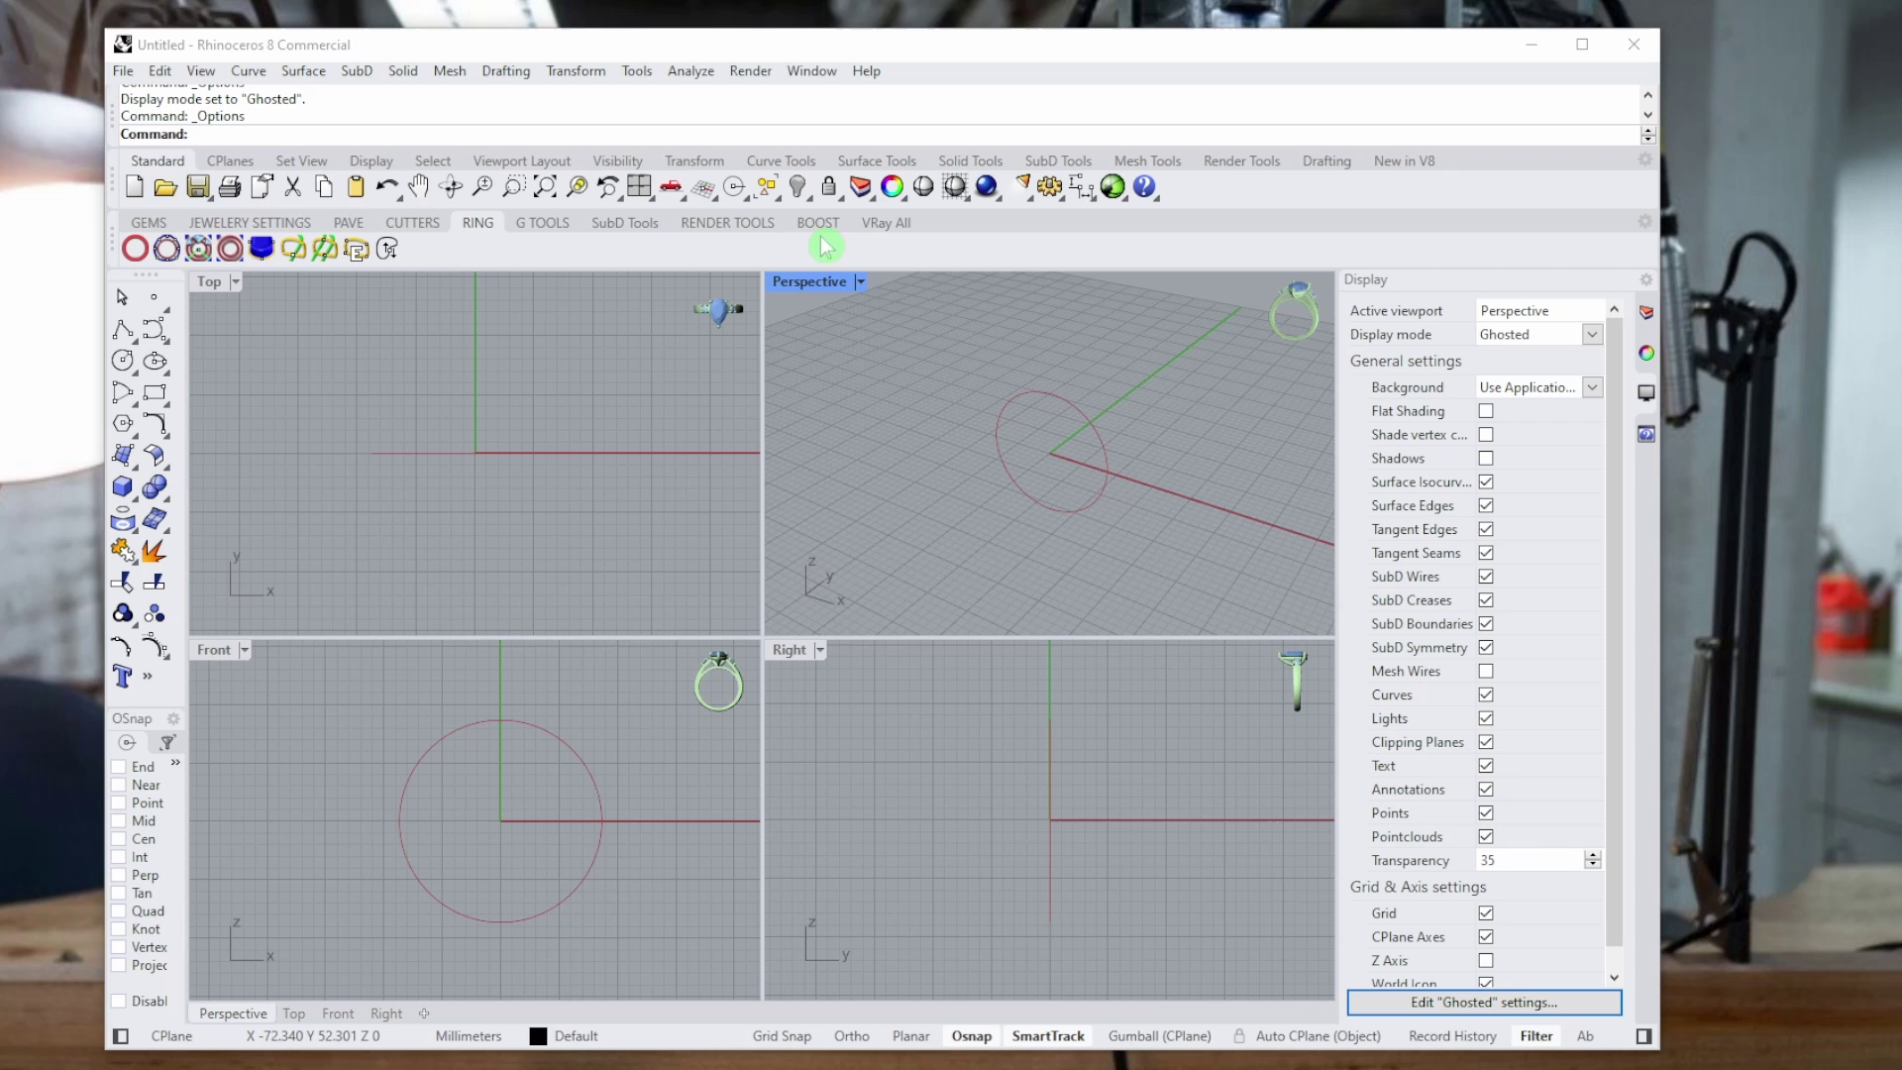
Switch the Perspective view to Shaded and check the circle's thicker line.
{"action": "left_click", "coordinate": [859, 284]}
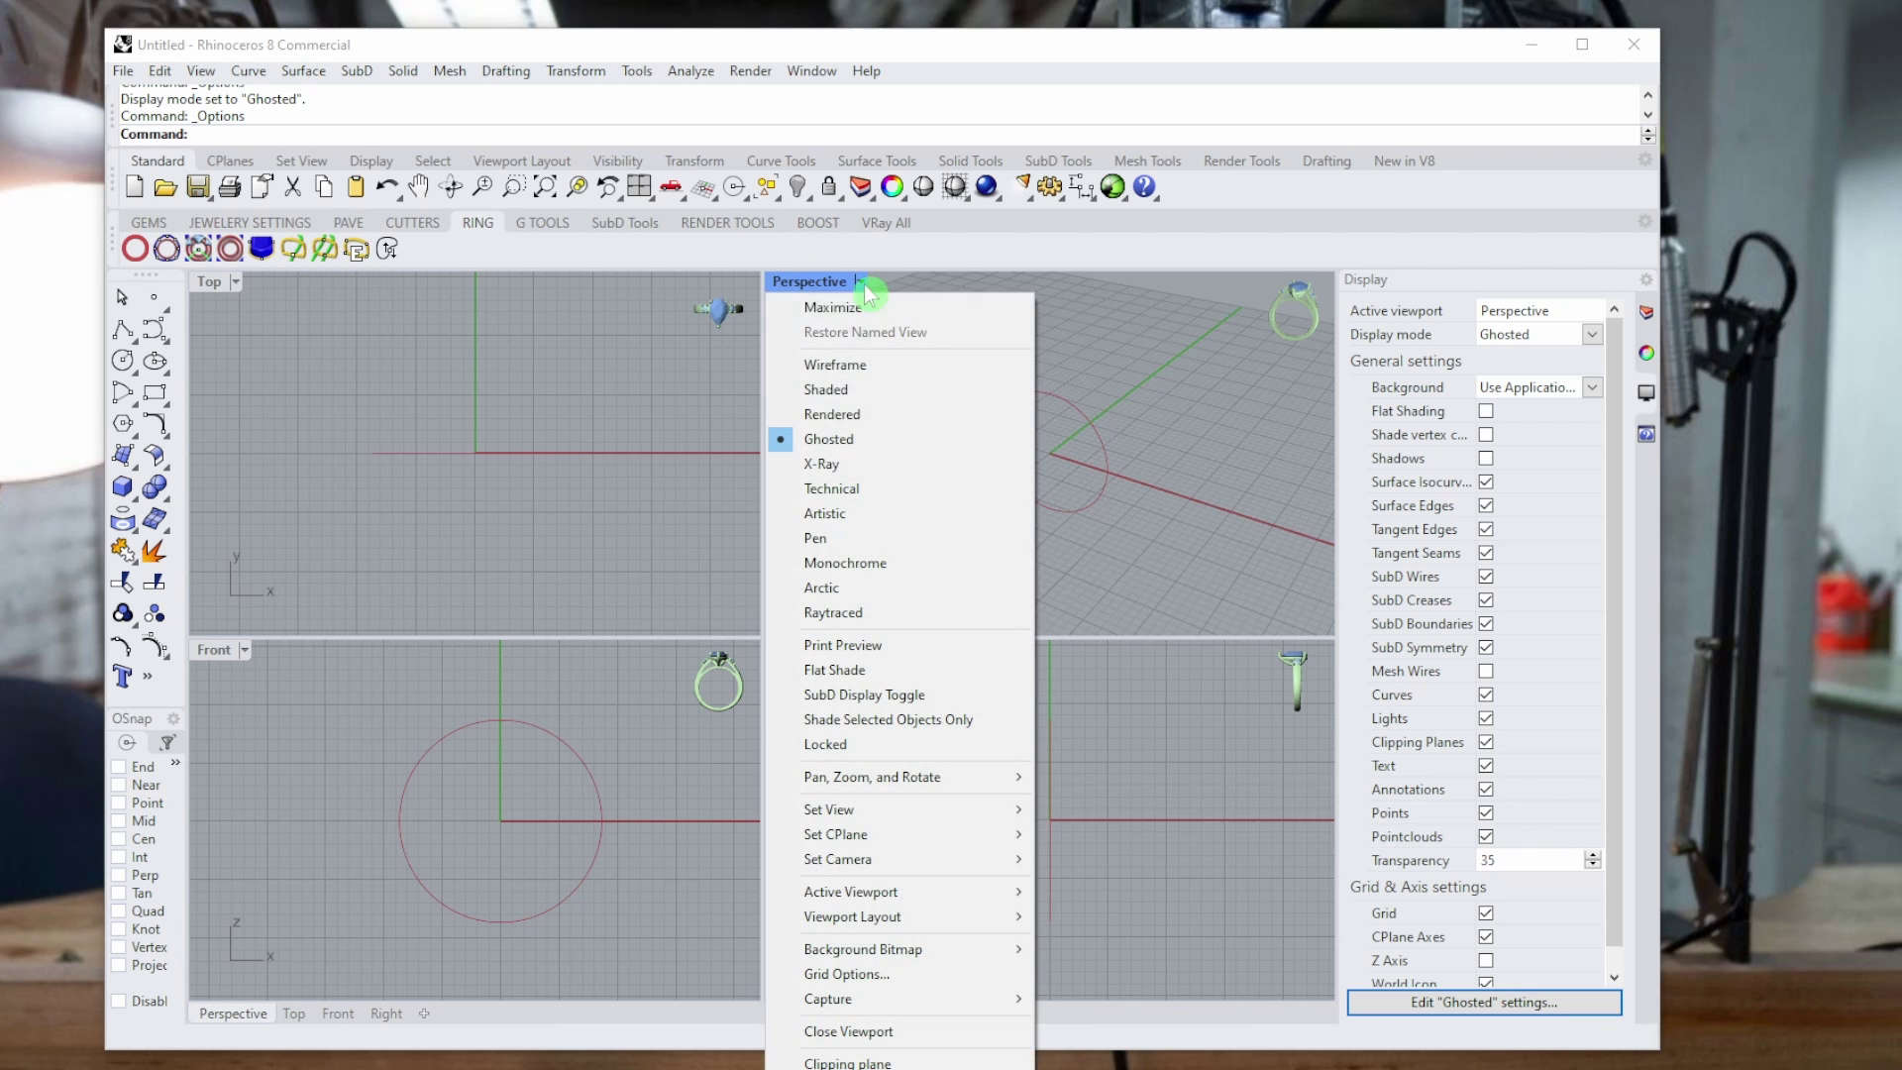
{"action": "left_click", "coordinate": [834, 392]}
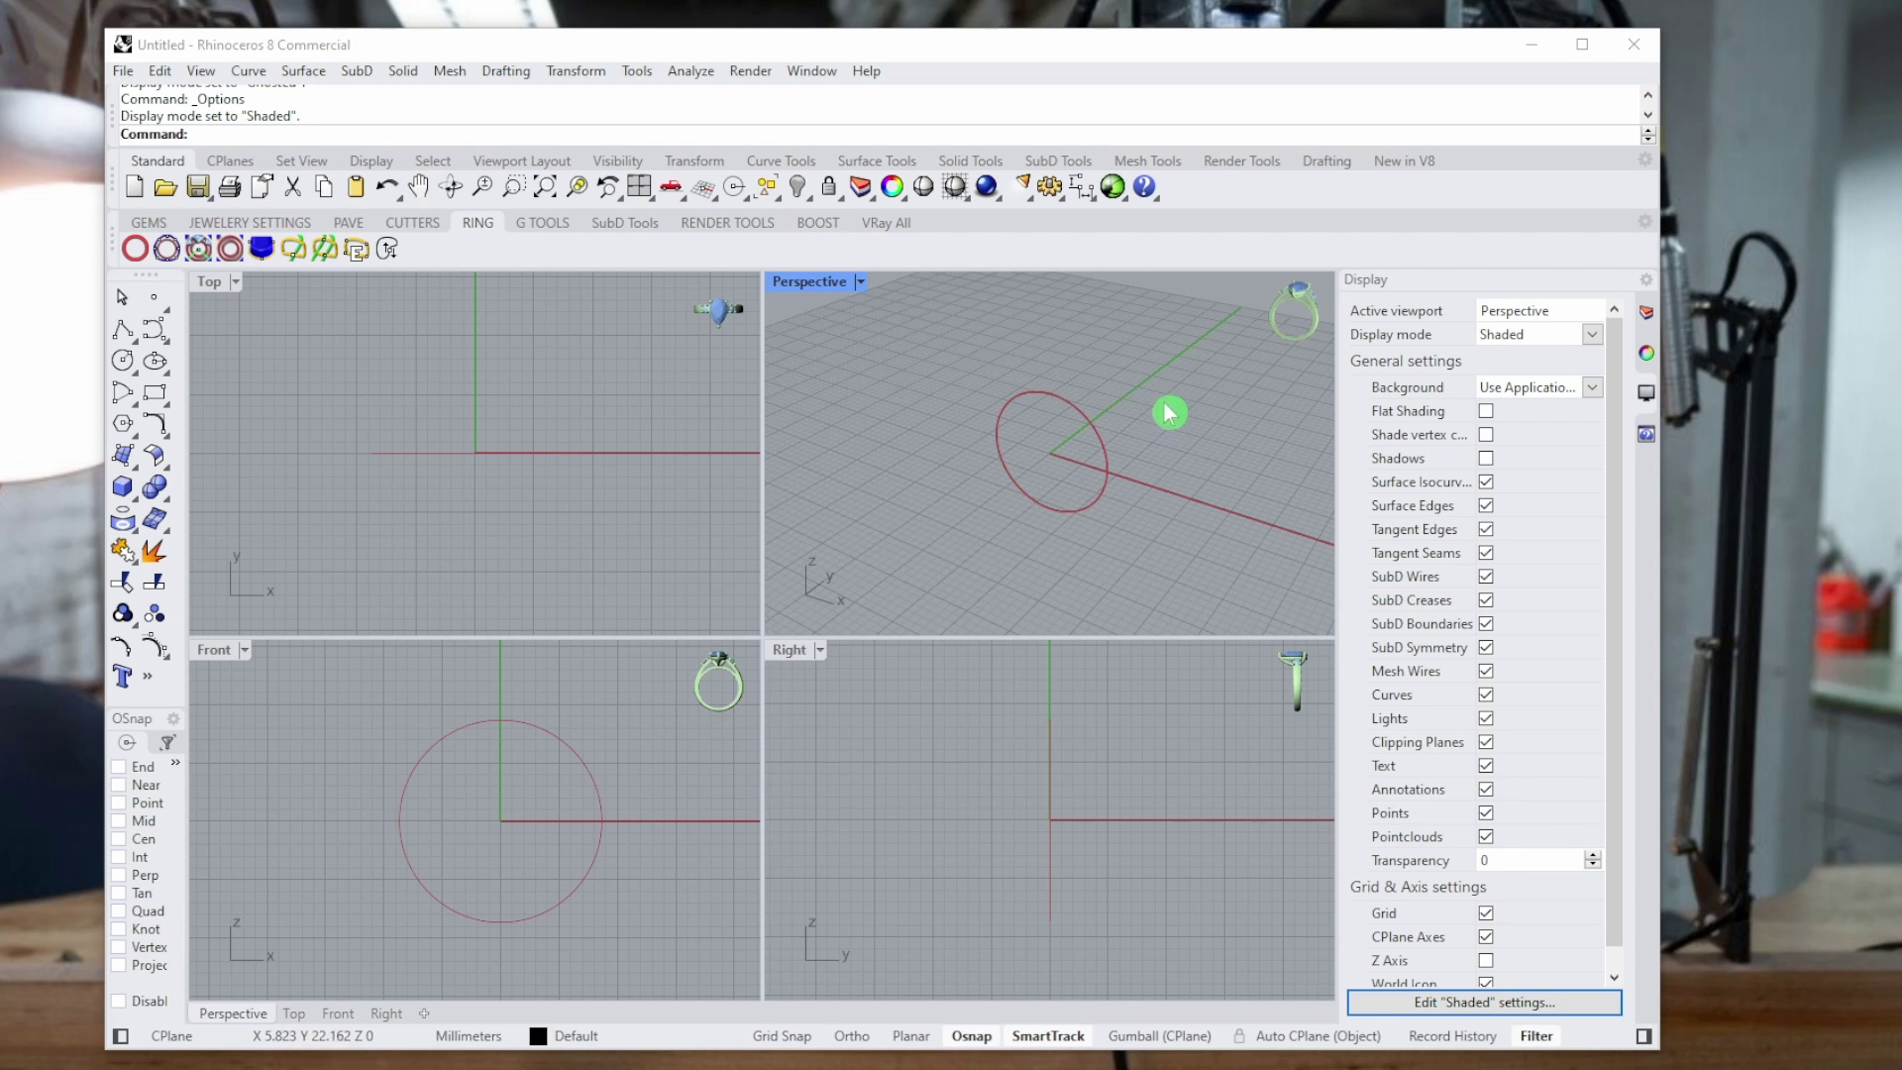
{"action": "left_click", "coordinate": [1095, 426]}
{"action": "left_click", "coordinate": [1052, 443]}
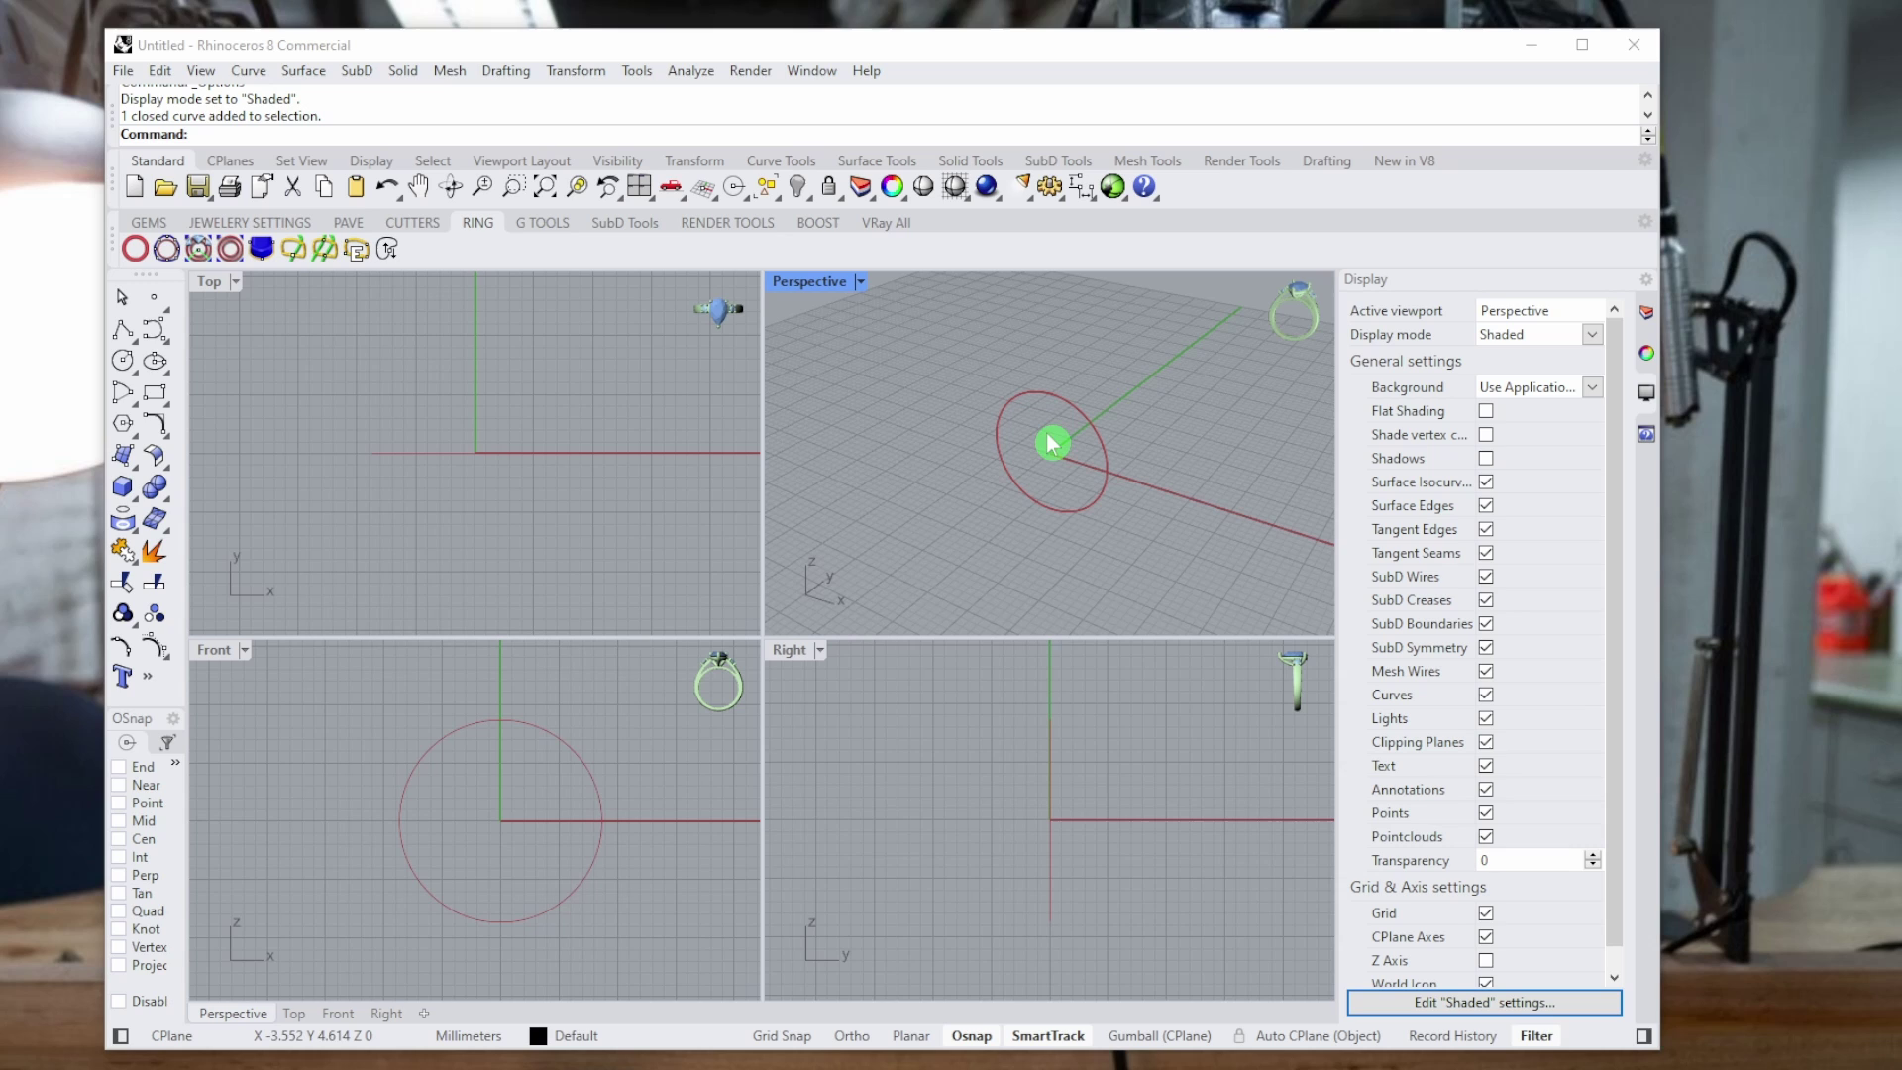
{"action": "right_click_drag", "start_coordinate": [1046, 449], "coordinate": [1062, 428]}
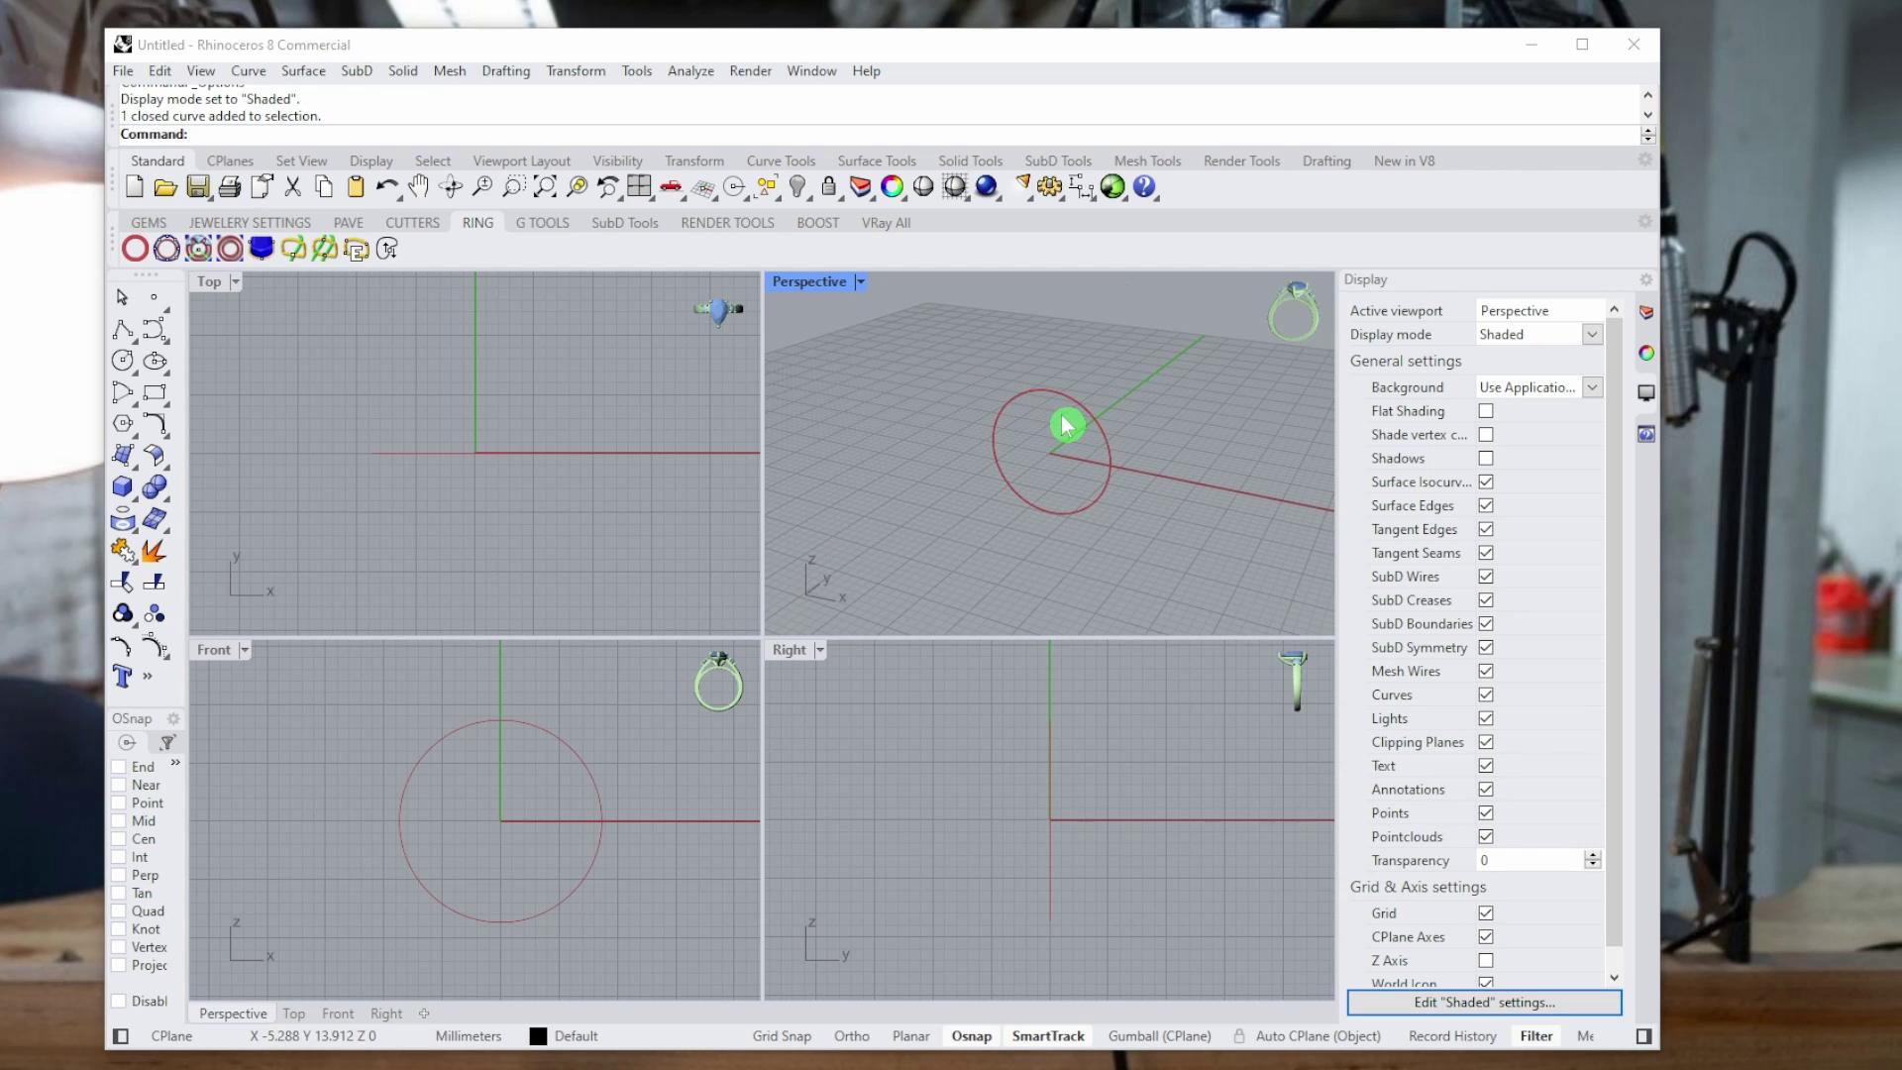
Compare the circle's line thickness in the Front view, then orbit the Perspective view.
{"action": "left_click", "coordinate": [639, 817]}
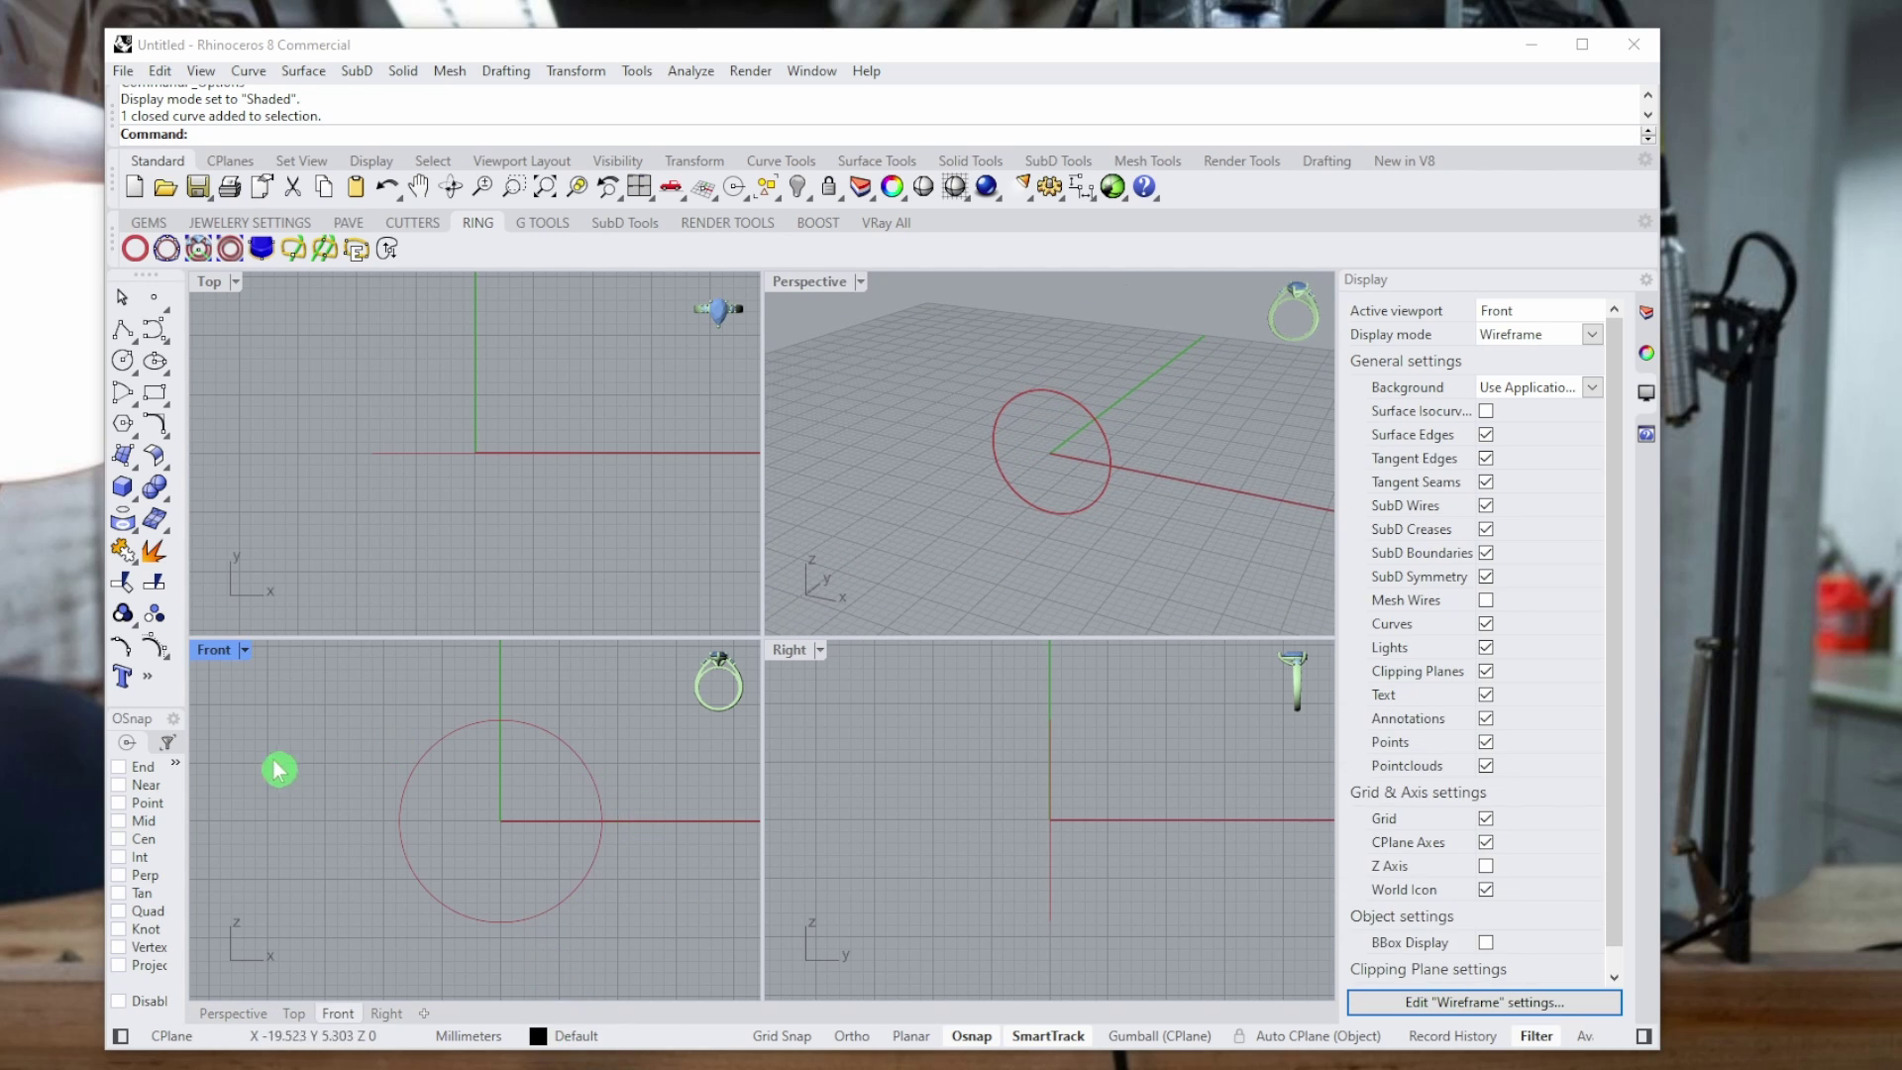
{"action": "left_click", "coordinate": [244, 650]}
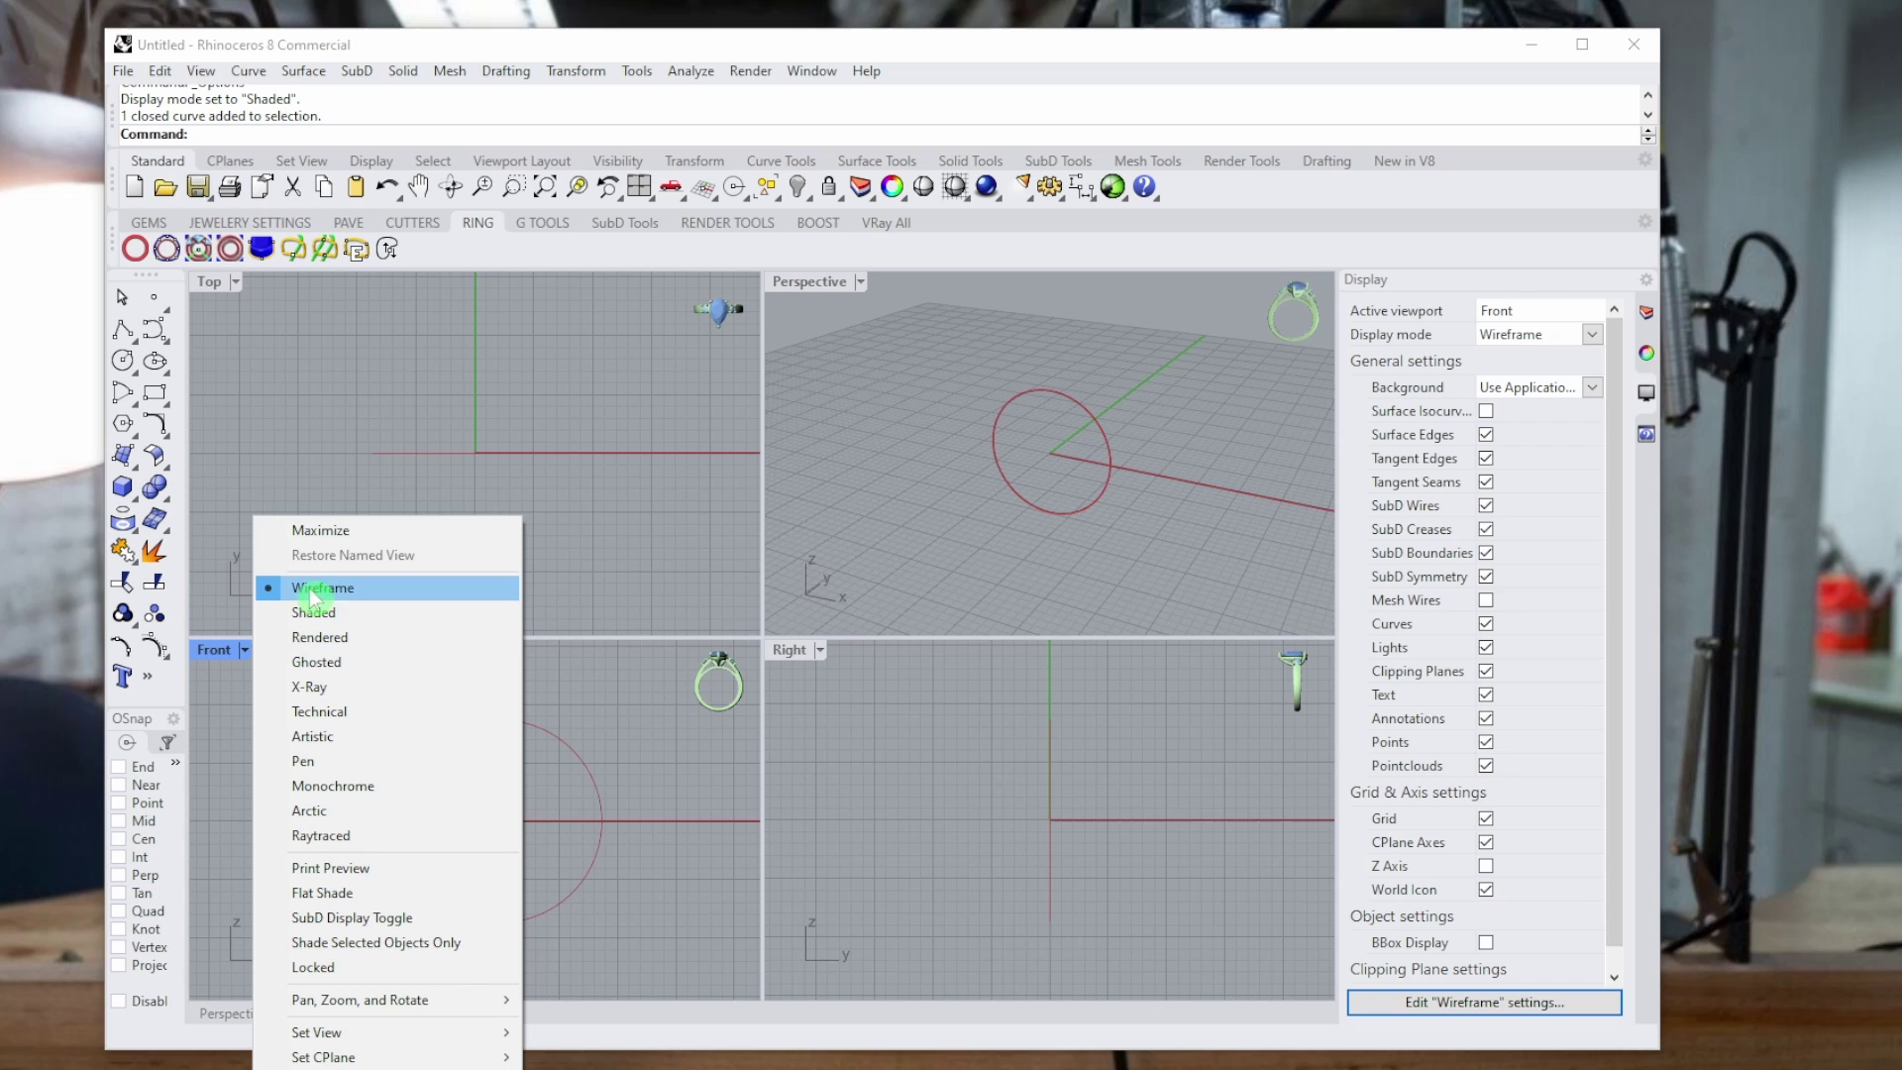
{"action": "left_click", "coordinate": [658, 762]}
{"action": "left_click", "coordinate": [585, 763]}
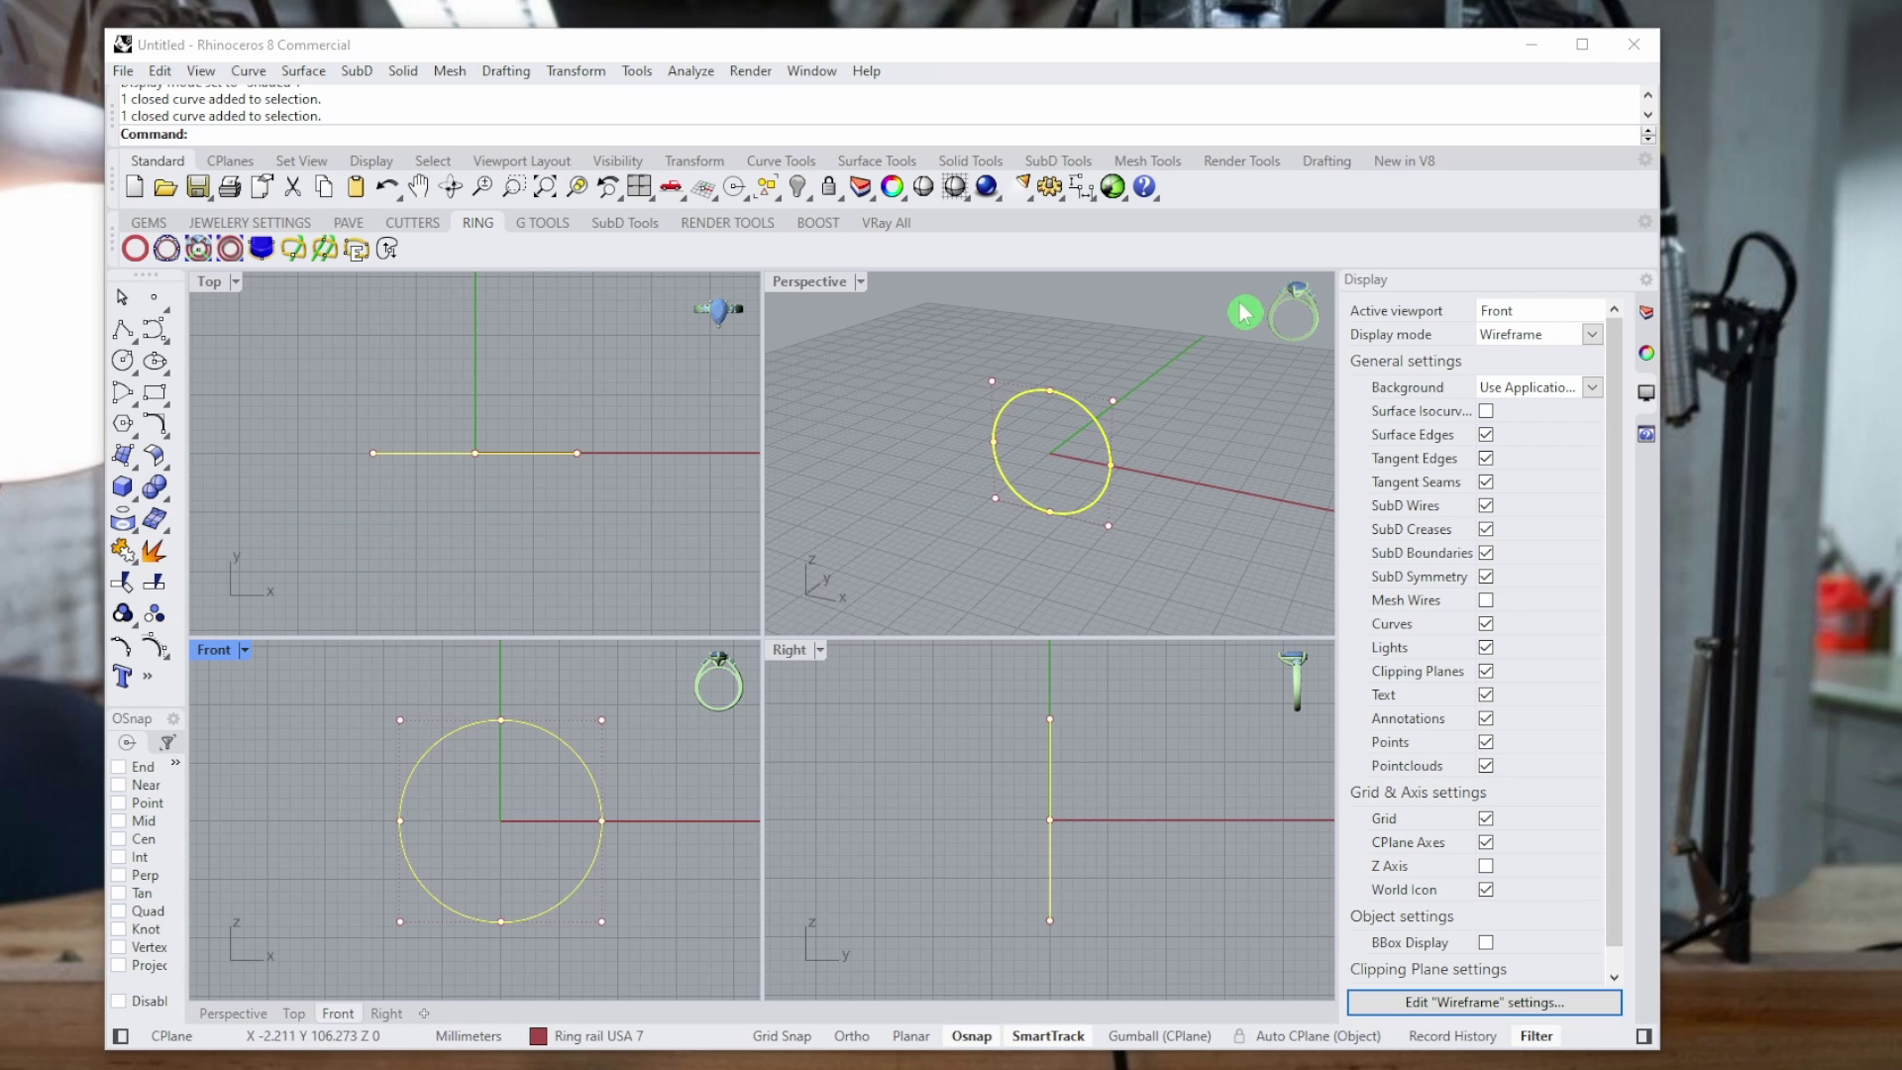
{"action": "left_click", "coordinate": [929, 553]}
{"action": "right_click_drag", "start_coordinate": [1118, 401], "coordinate": [1107, 445]}
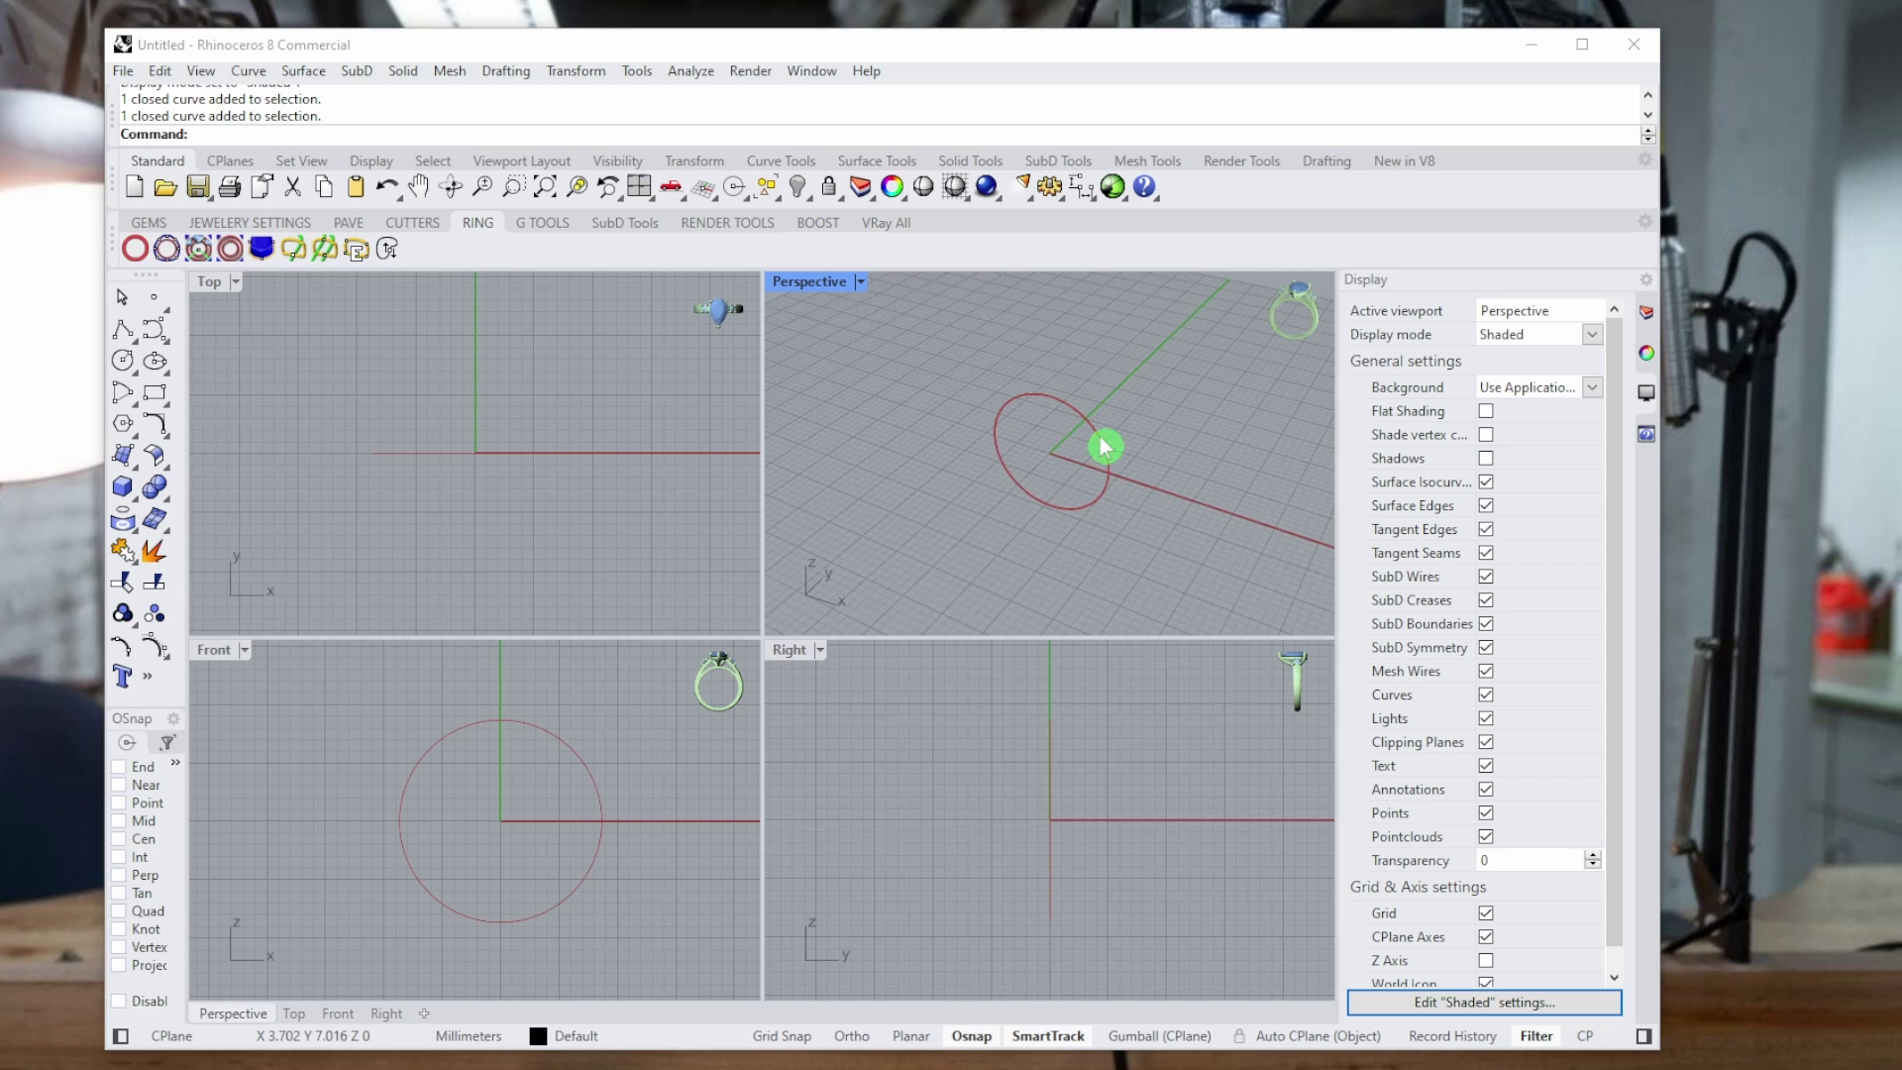
Set the Wireframe mode's Objects > Curves width scale to 2 and apply with OK.
{"action": "left_click", "coordinate": [1049, 188]}
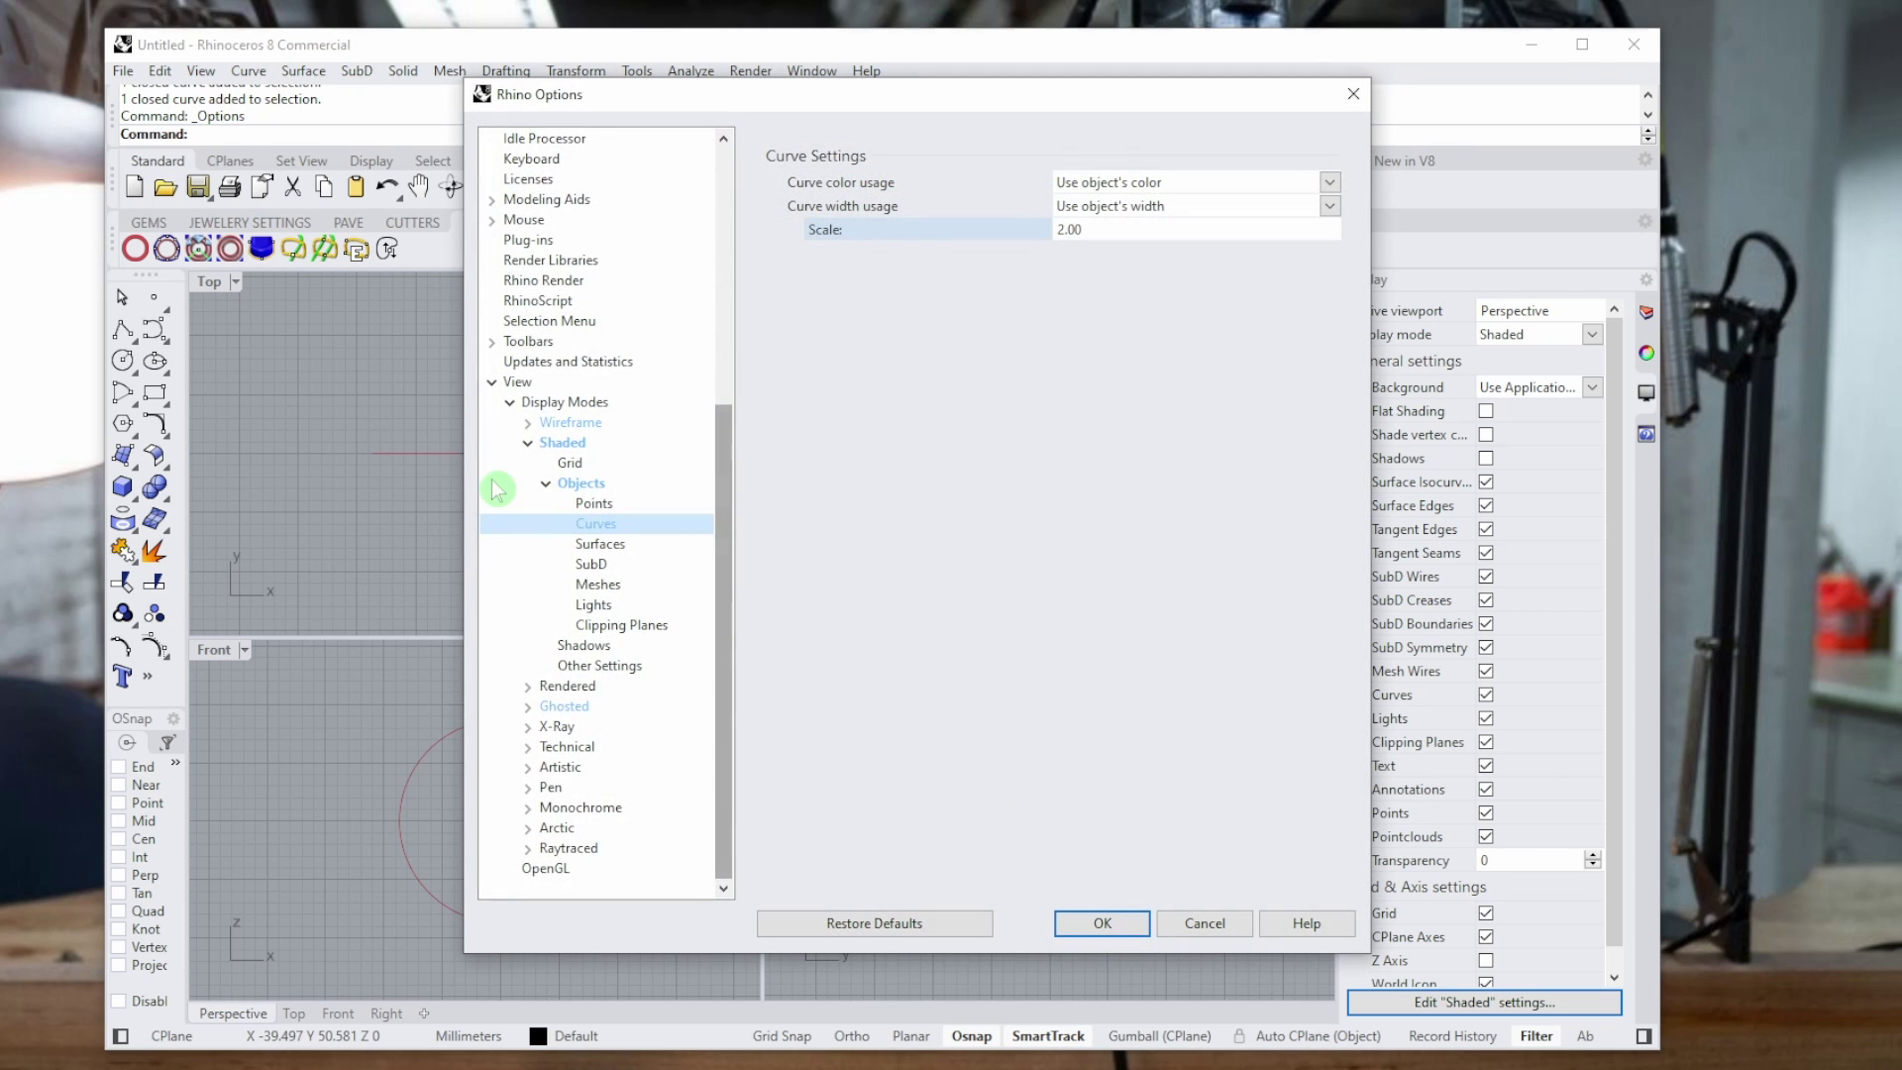
{"action": "left_click", "coordinate": [527, 423]}
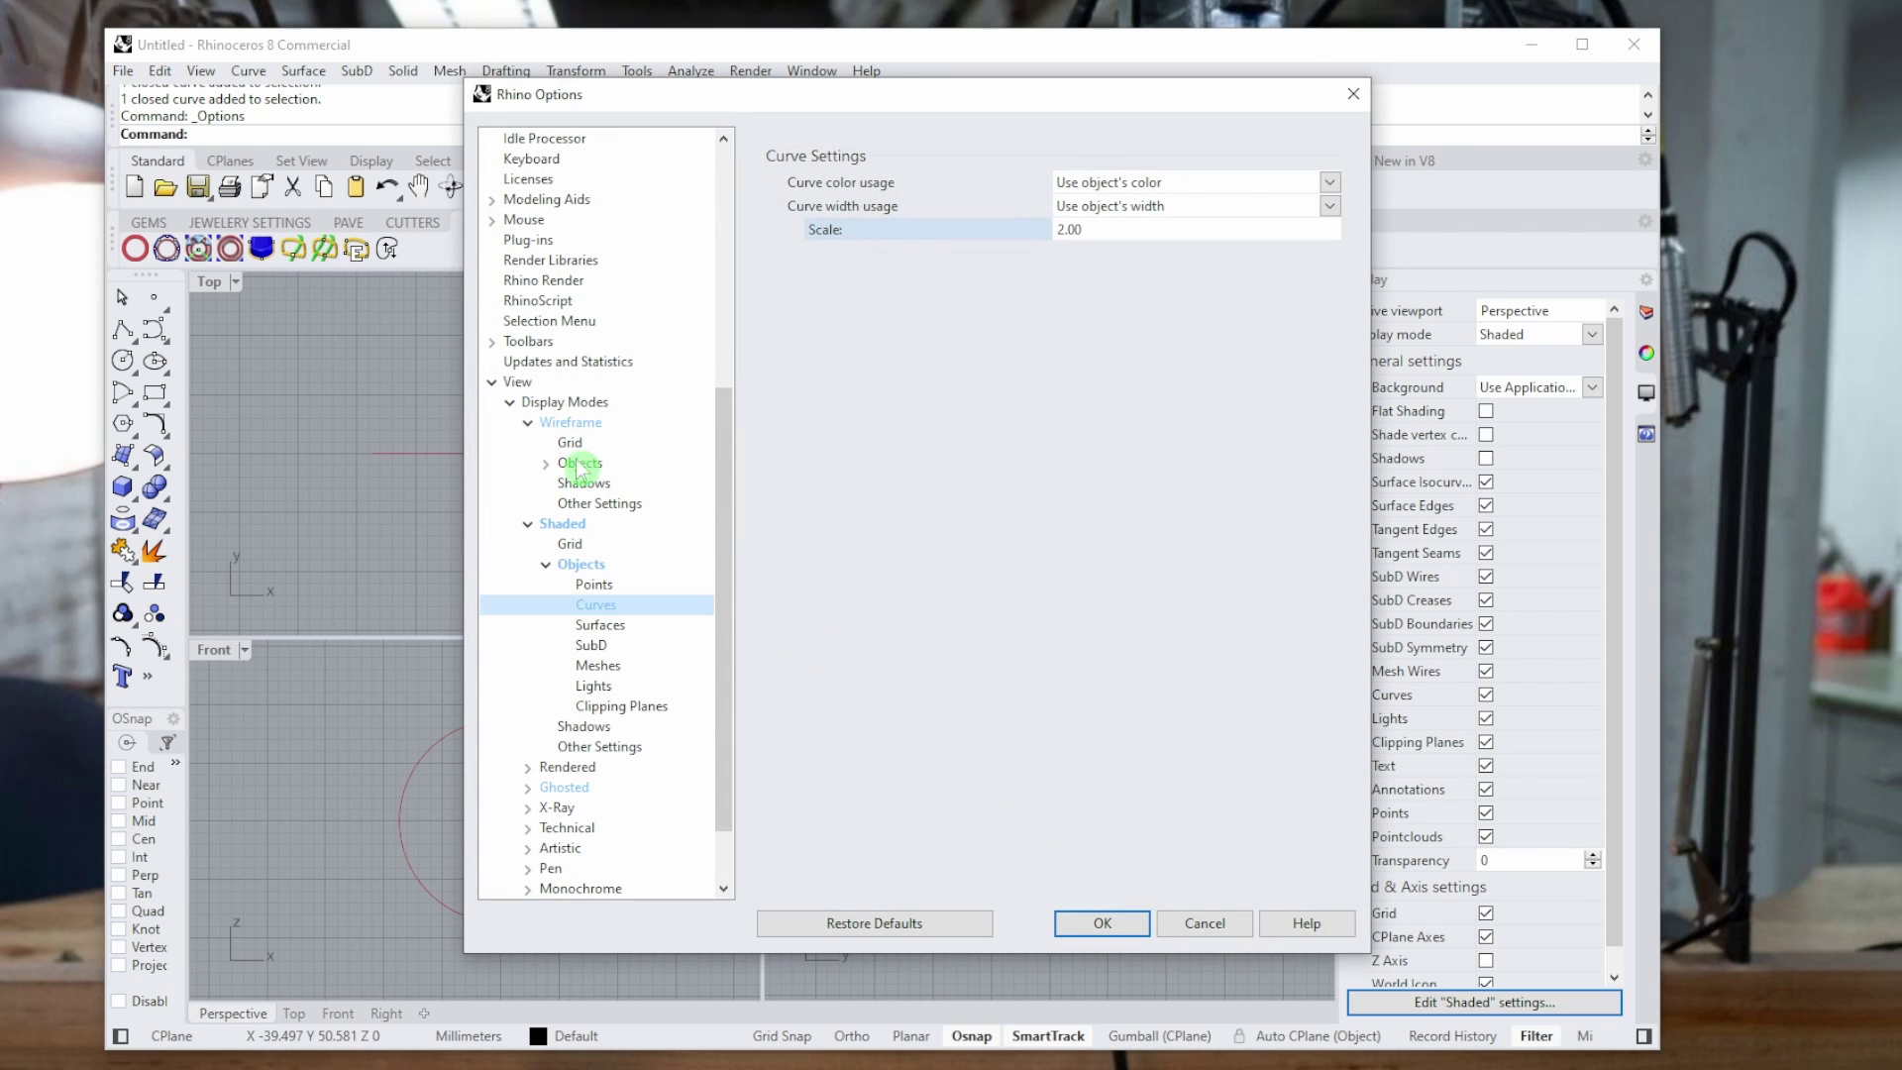
{"action": "left_click", "coordinate": [557, 465]}
{"action": "left_click", "coordinate": [547, 466]}
{"action": "left_click", "coordinate": [596, 506]}
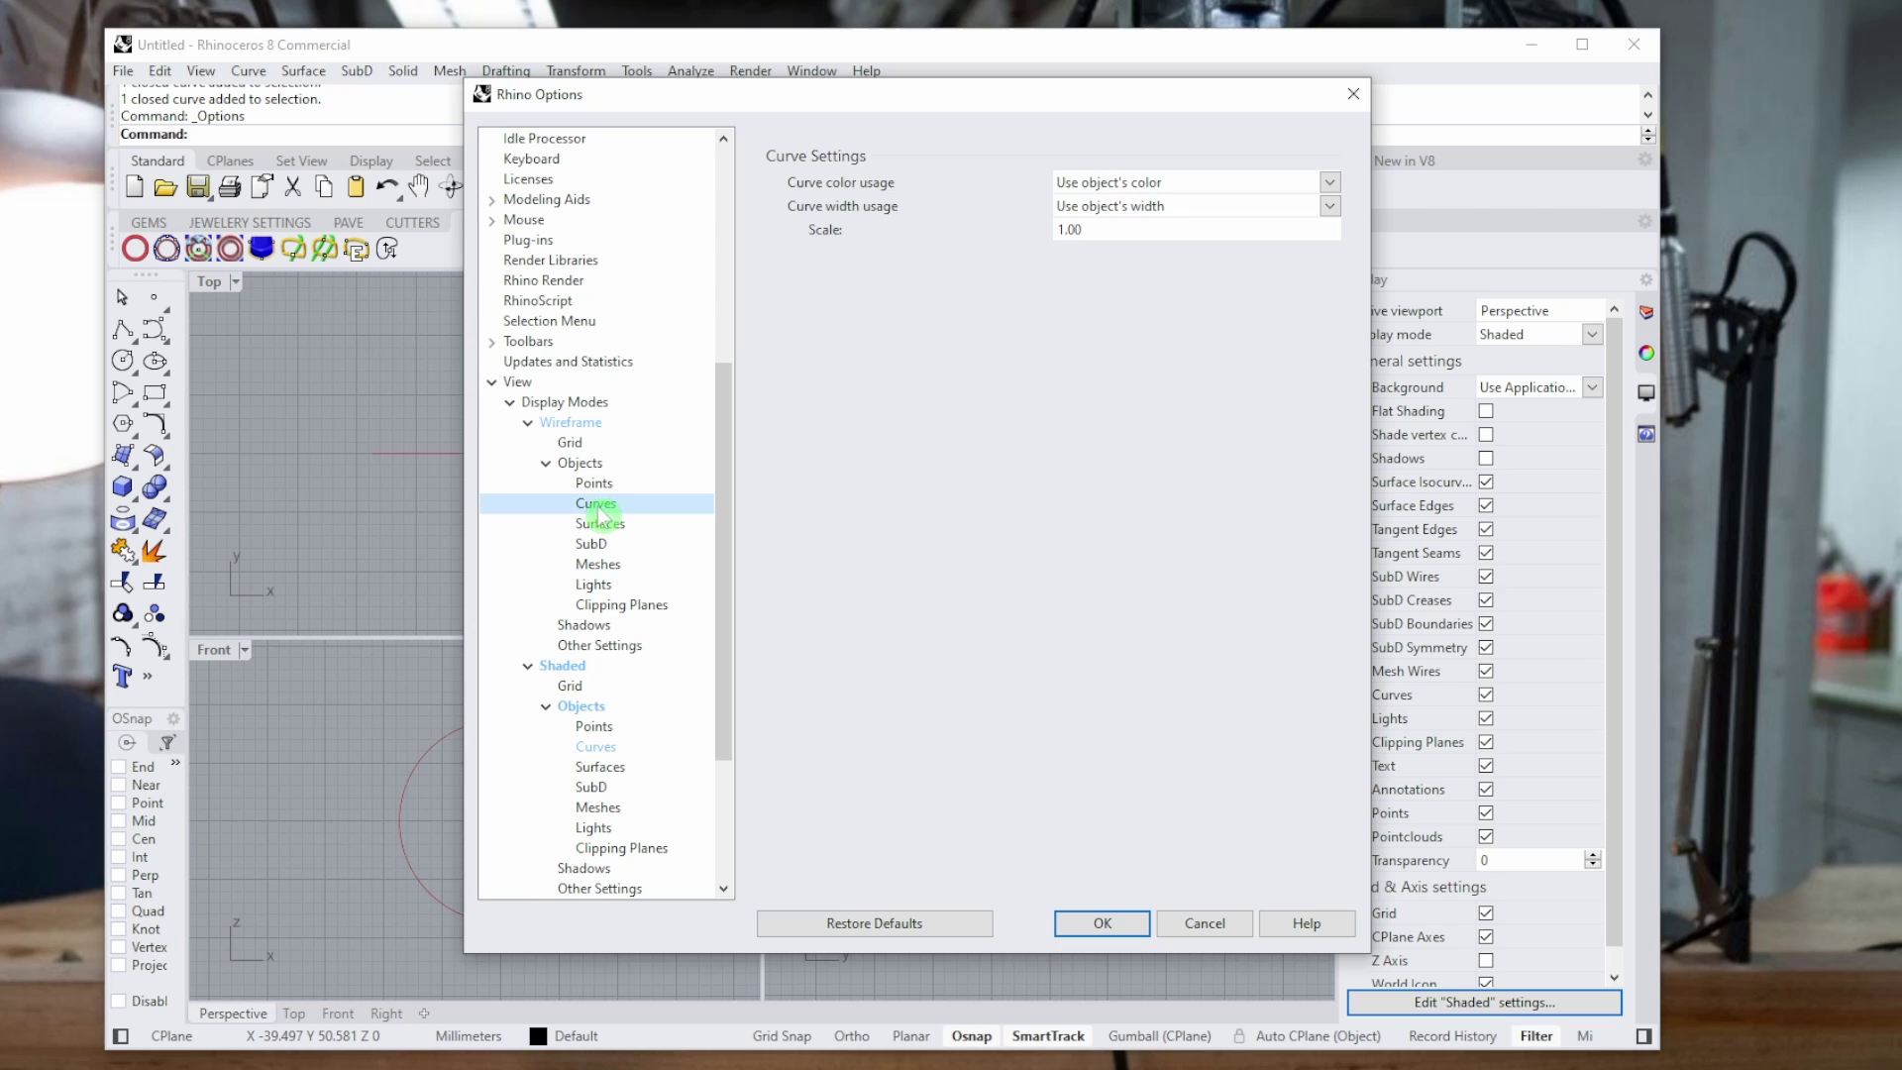
{"action": "double_click", "coordinate": [1066, 230]}
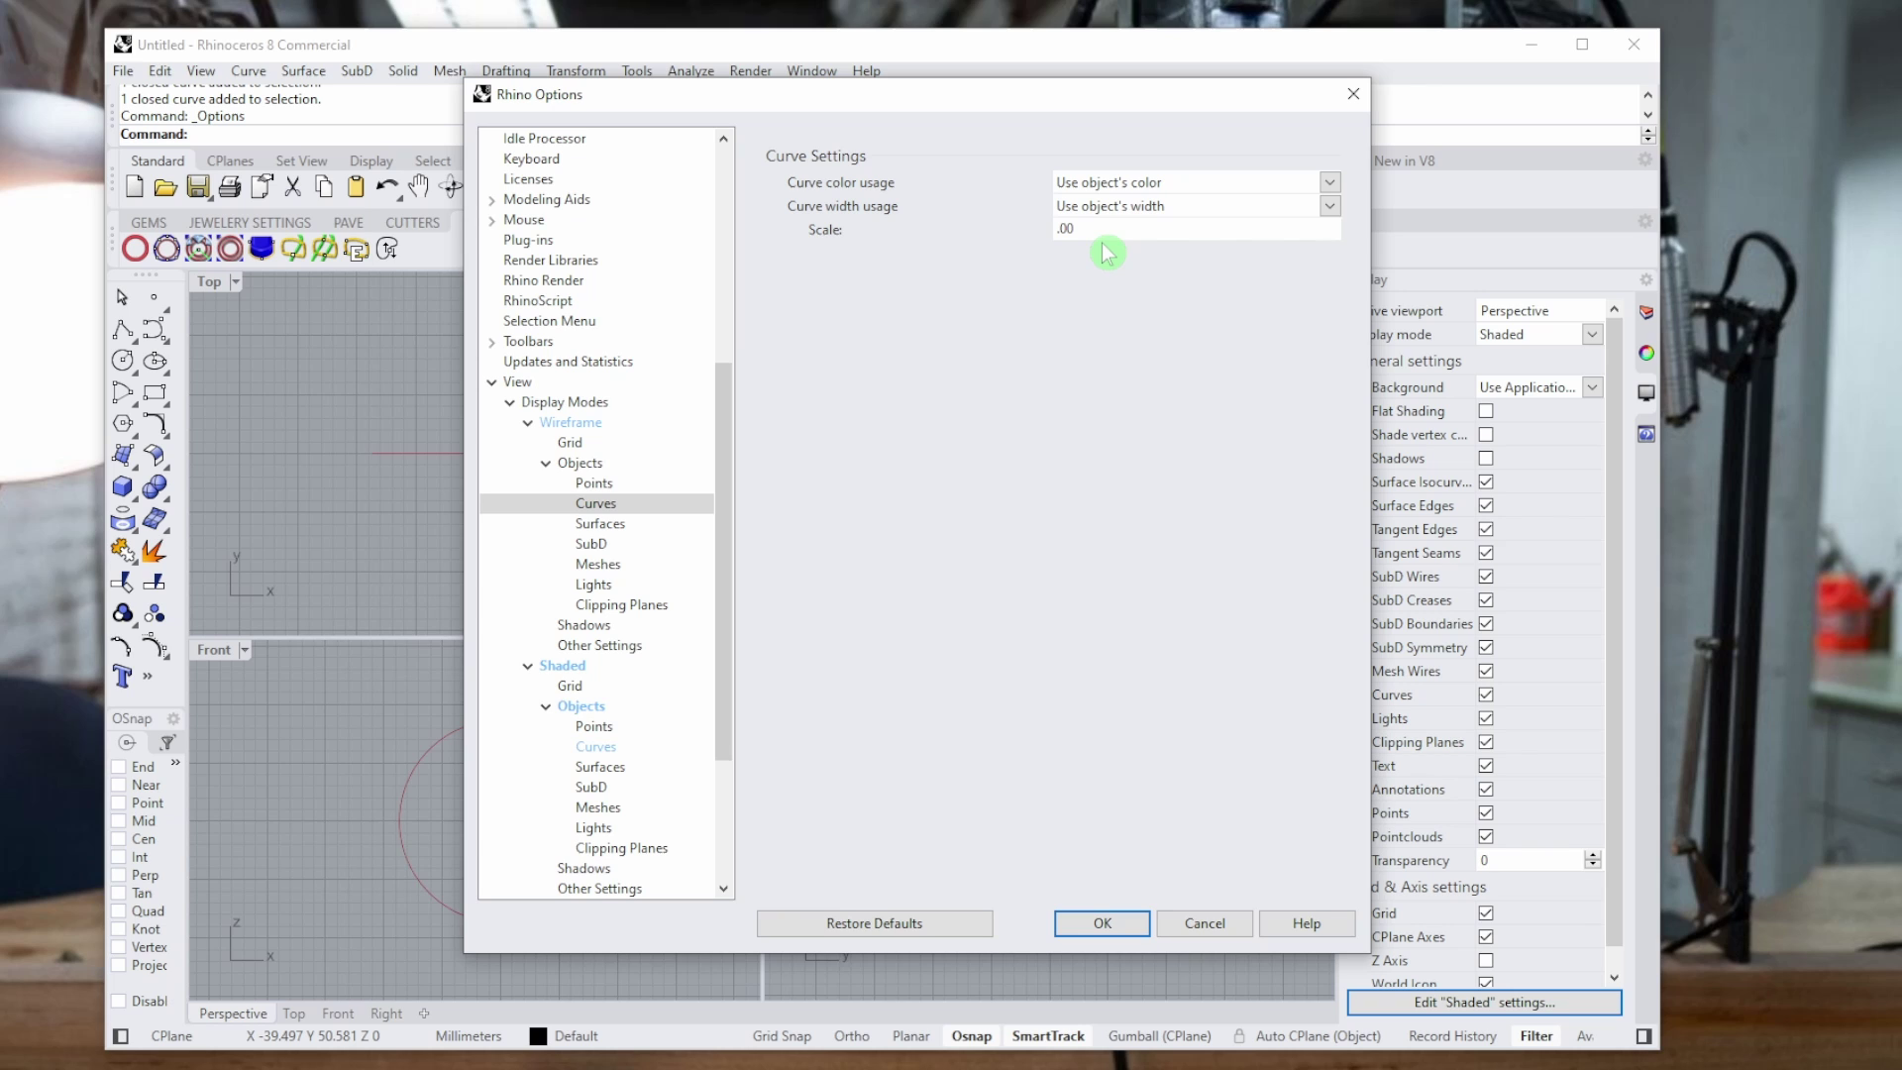
{"action": "type", "text": "2"}
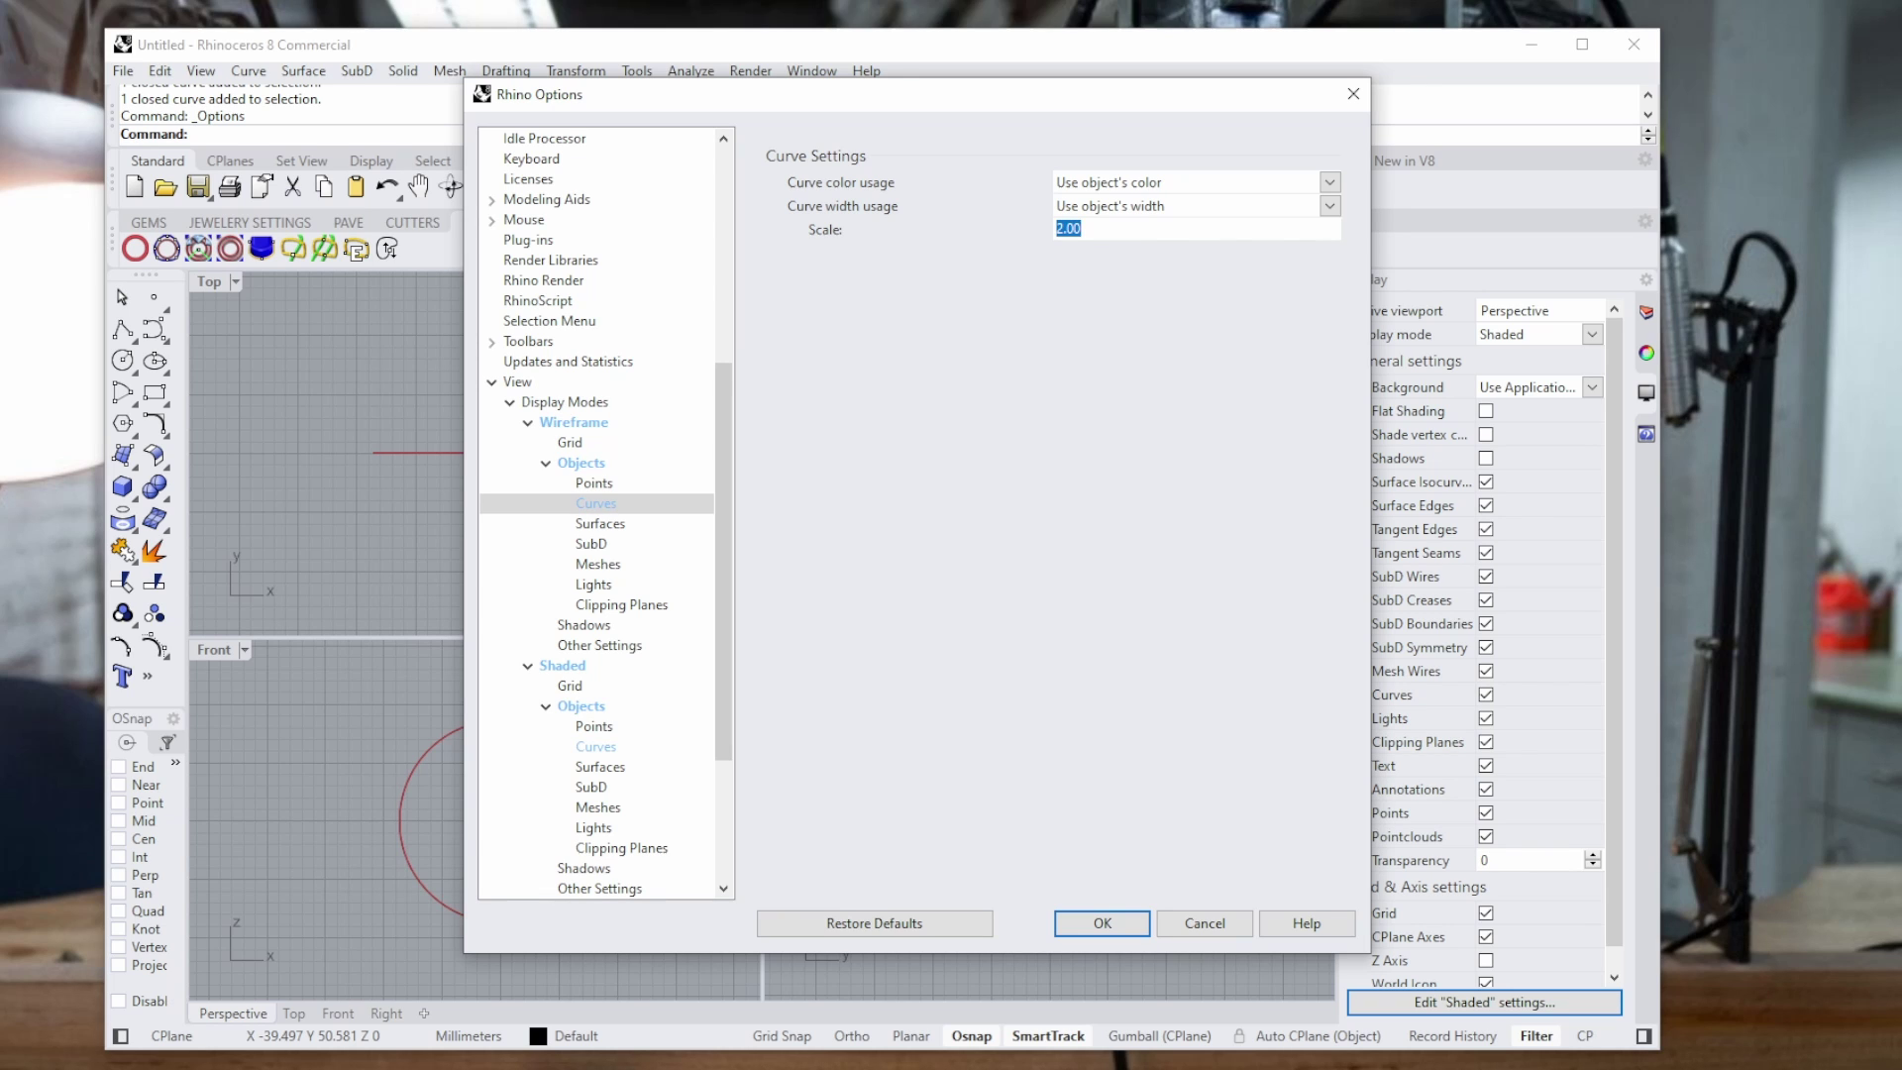
{"action": "left_click", "coordinate": [1086, 924]}
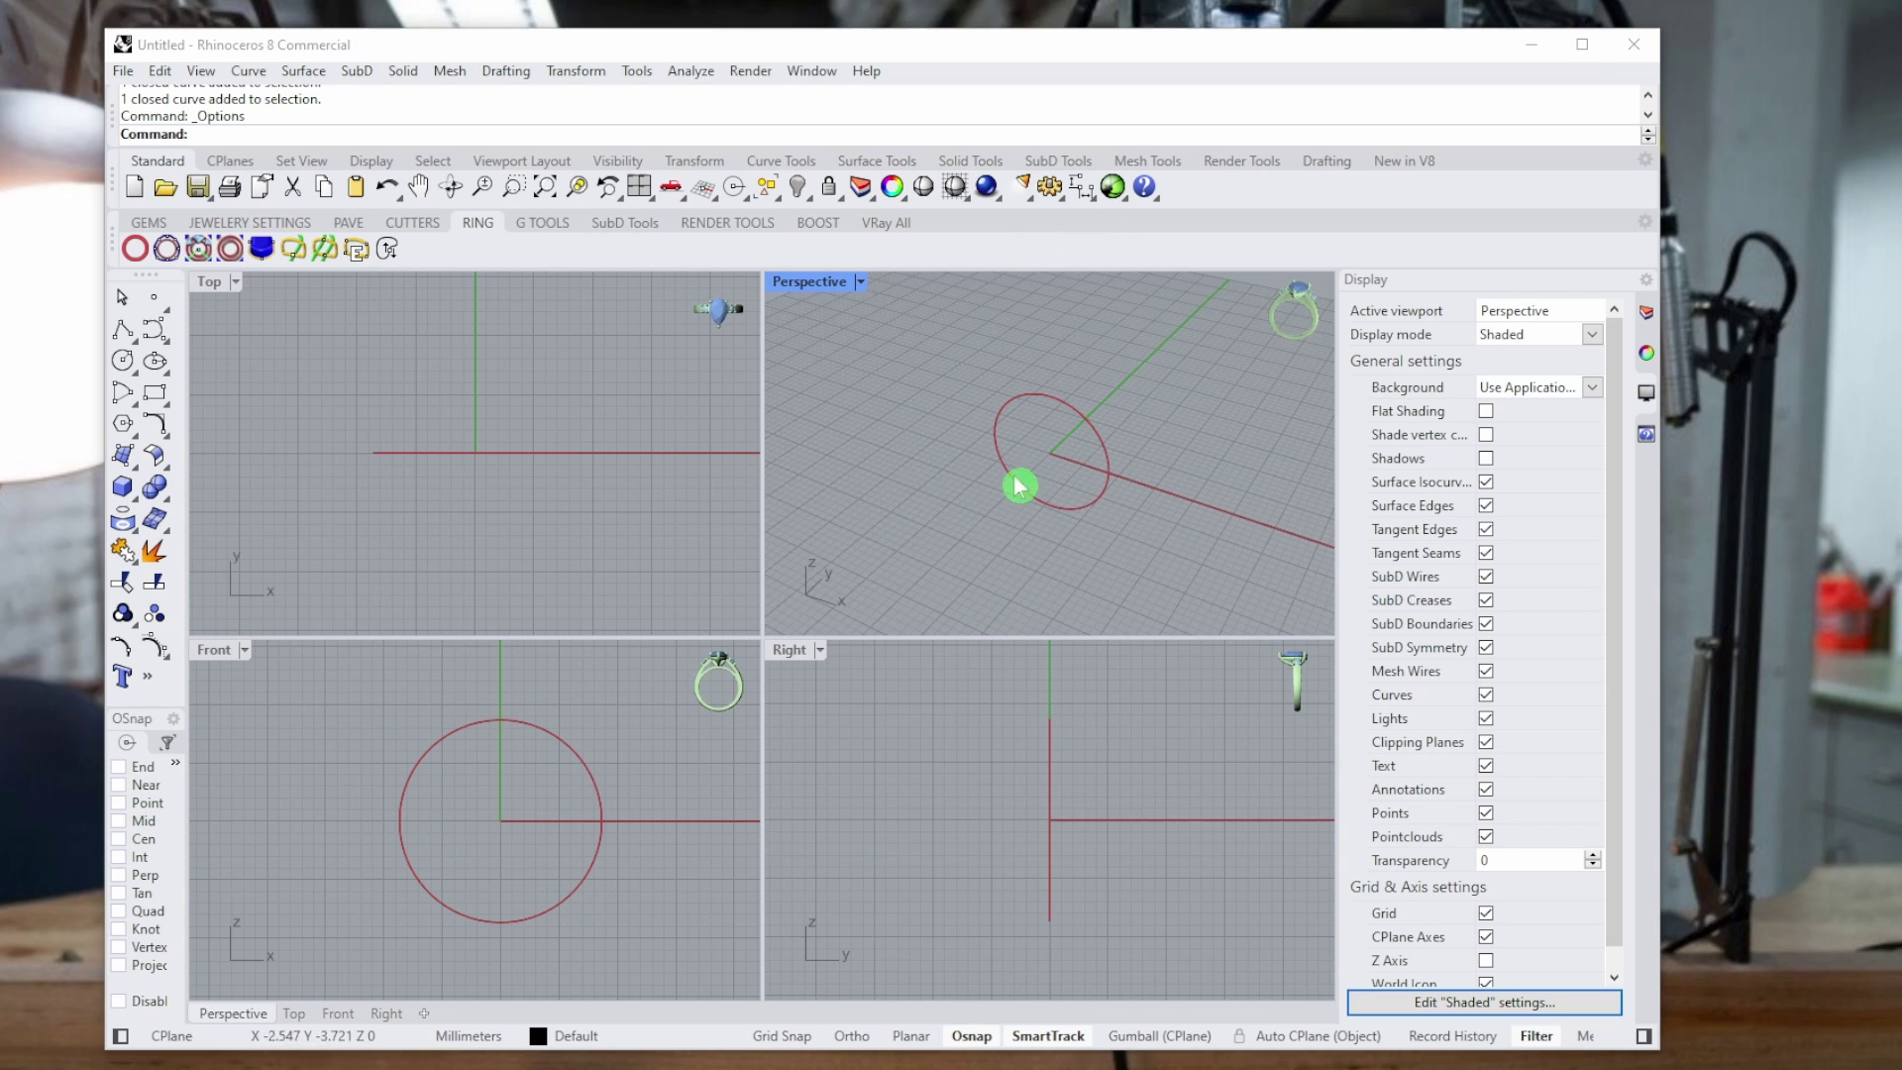
For Ghosted mode, shade-highlight selected meshes and set the curve width scale to 2.
{"action": "left_click", "coordinate": [1049, 187]}
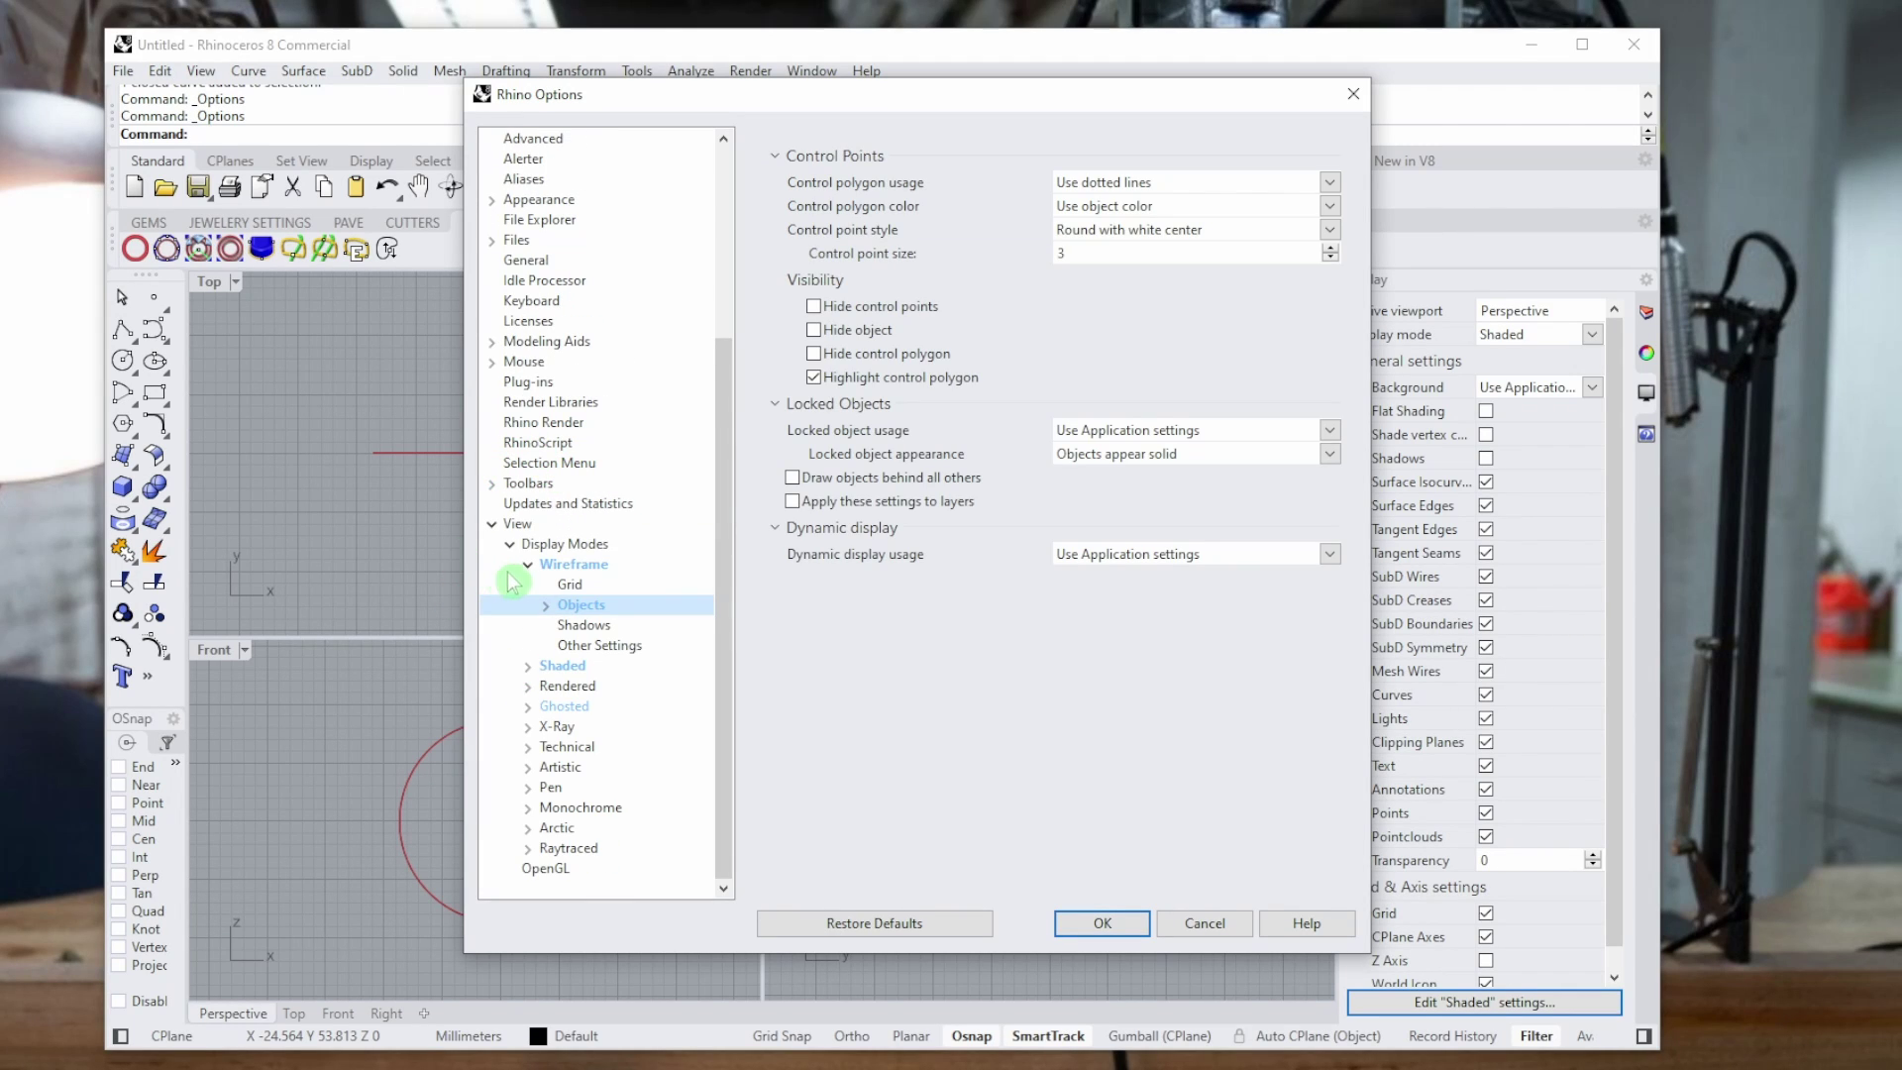
{"action": "left_click", "coordinate": [528, 565]}
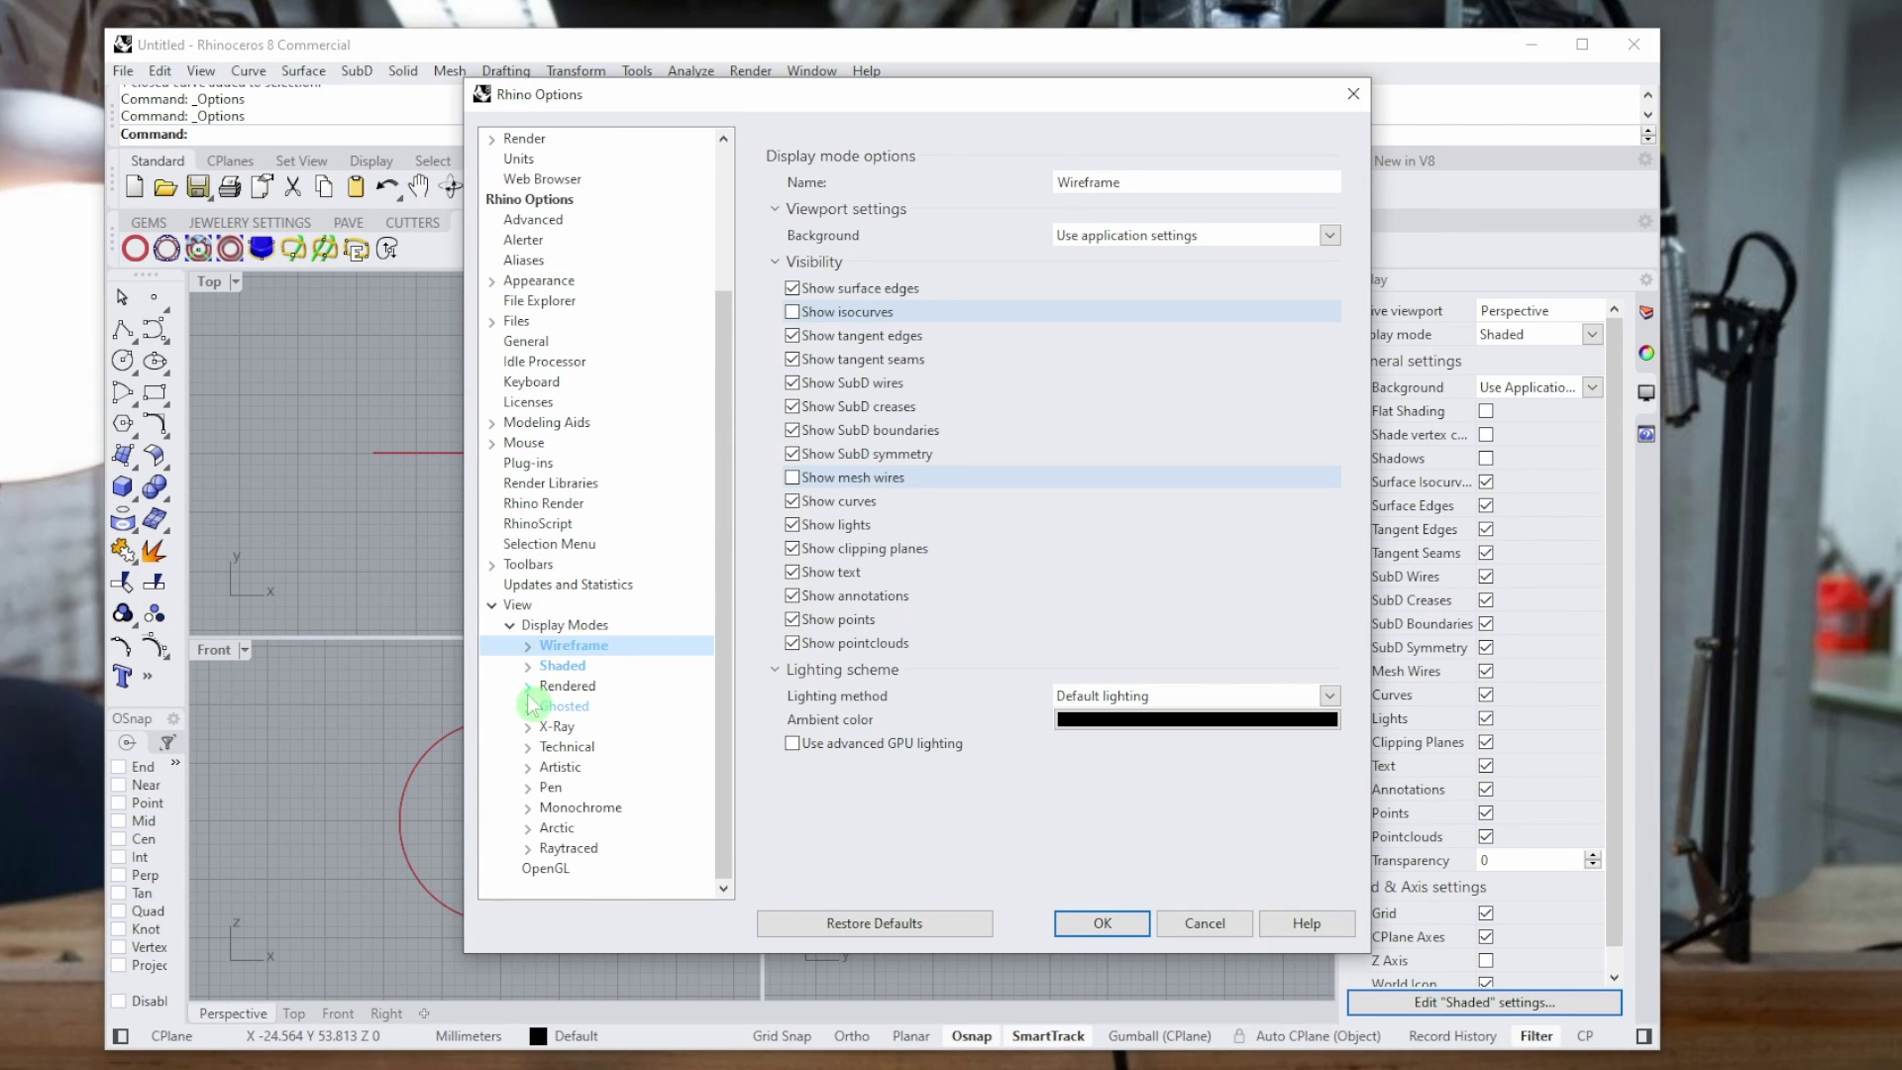
{"action": "left_click", "coordinate": [528, 706]}
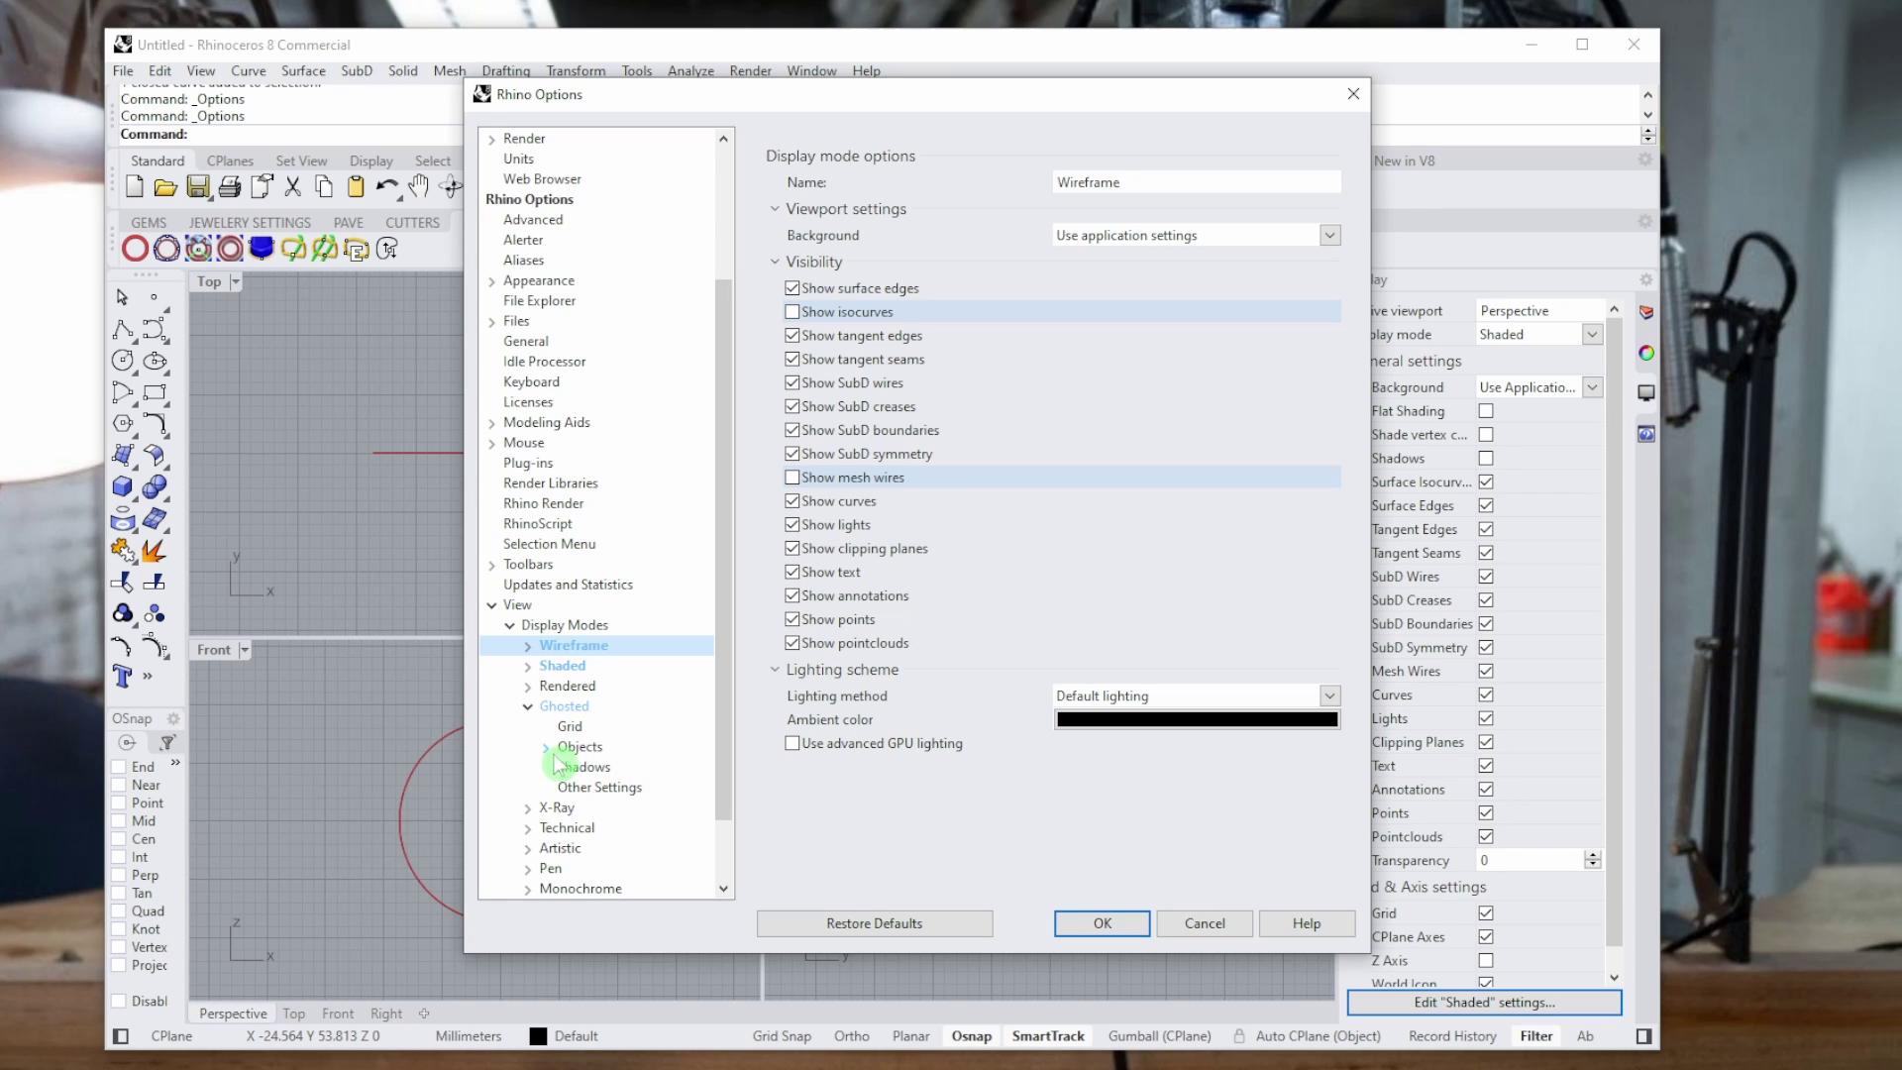
{"action": "left_click", "coordinate": [579, 748]}
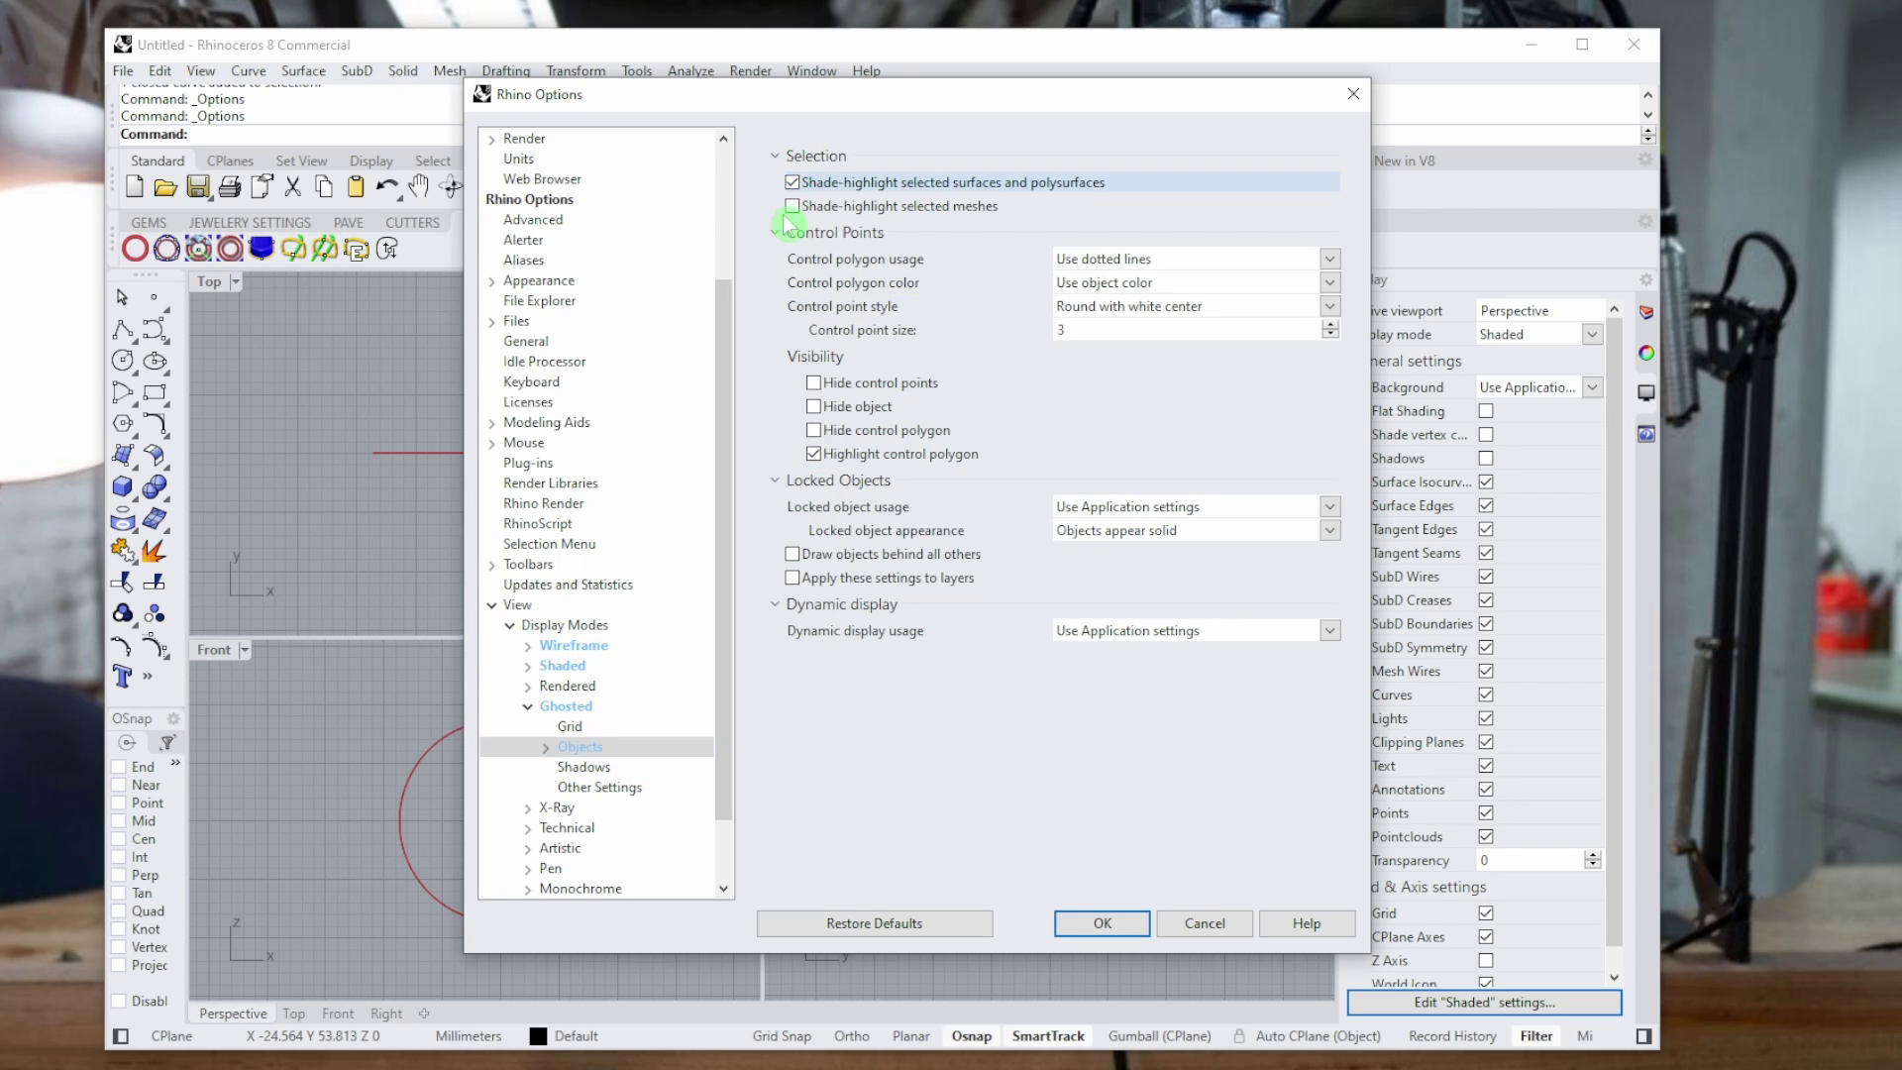
{"action": "left_click", "coordinate": [793, 206]}
{"action": "left_click", "coordinate": [546, 747]}
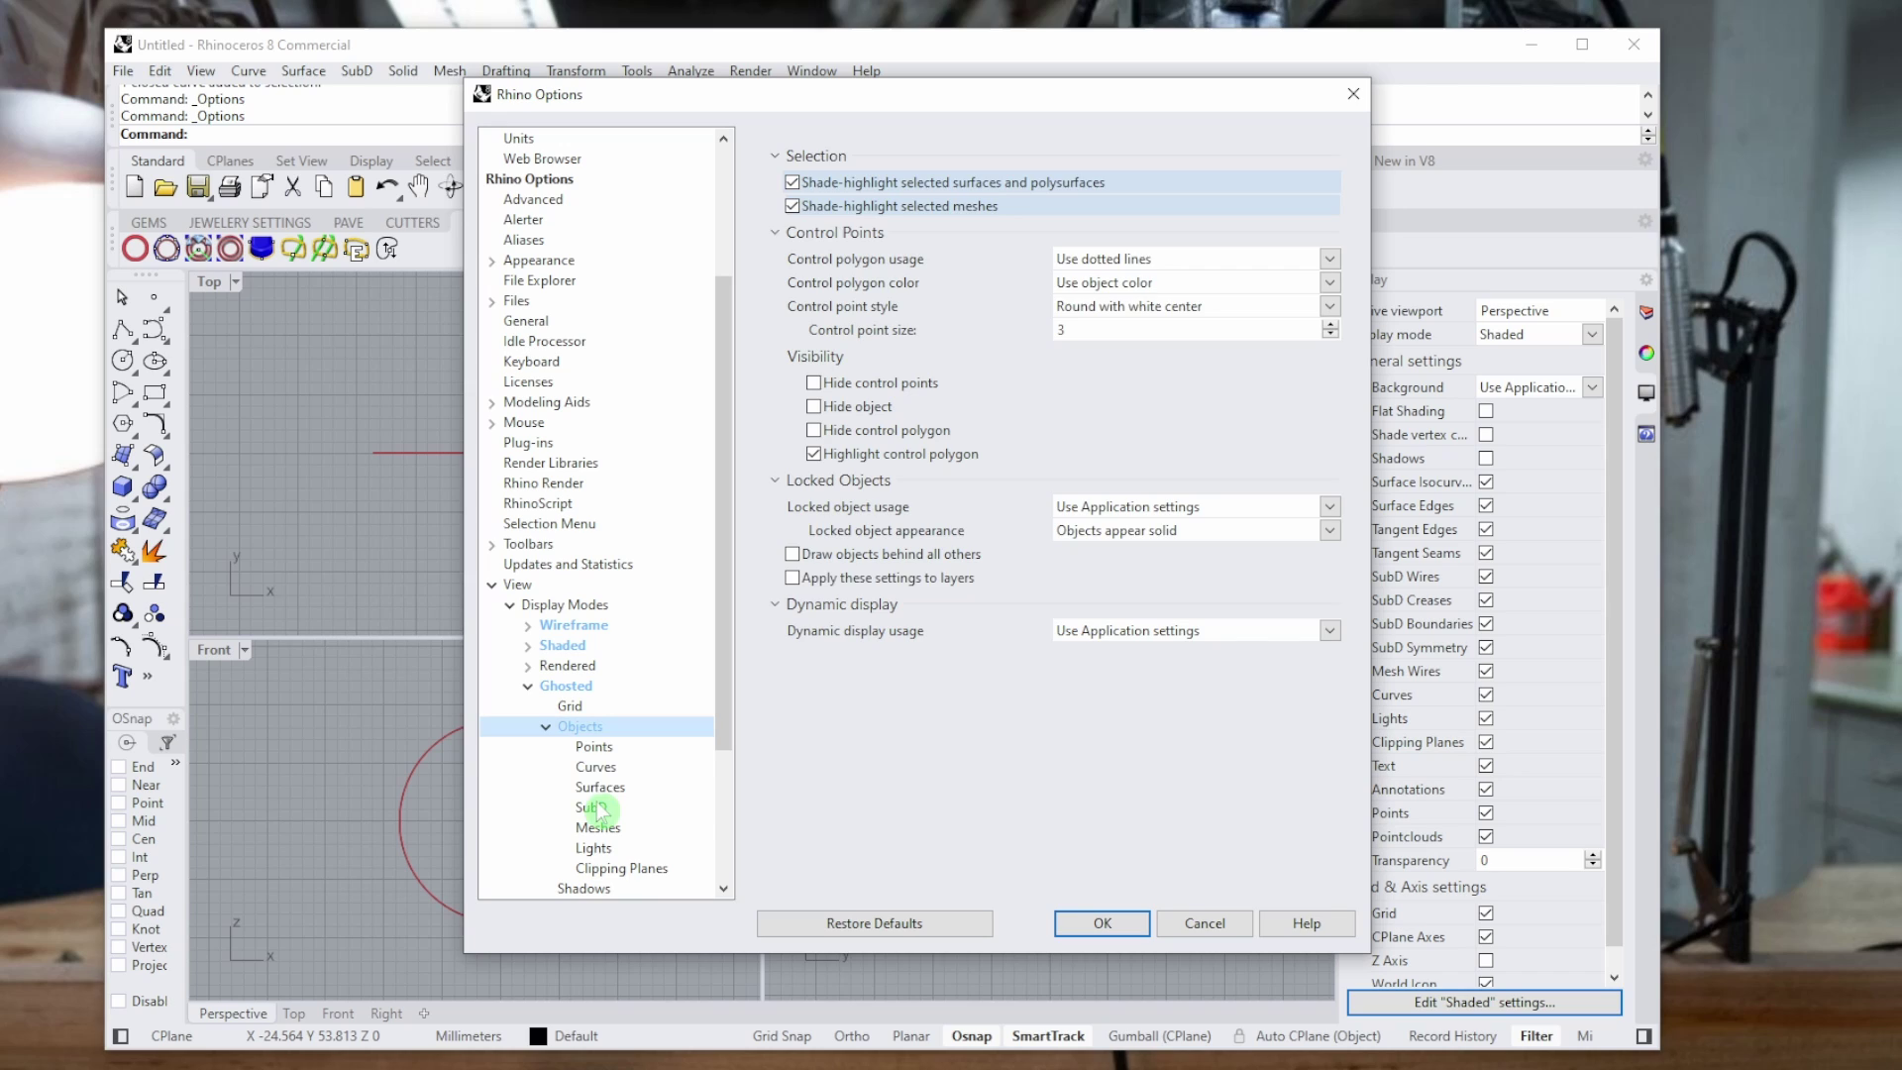
{"action": "left_click", "coordinate": [595, 767]}
{"action": "left_click", "coordinate": [1063, 228]}
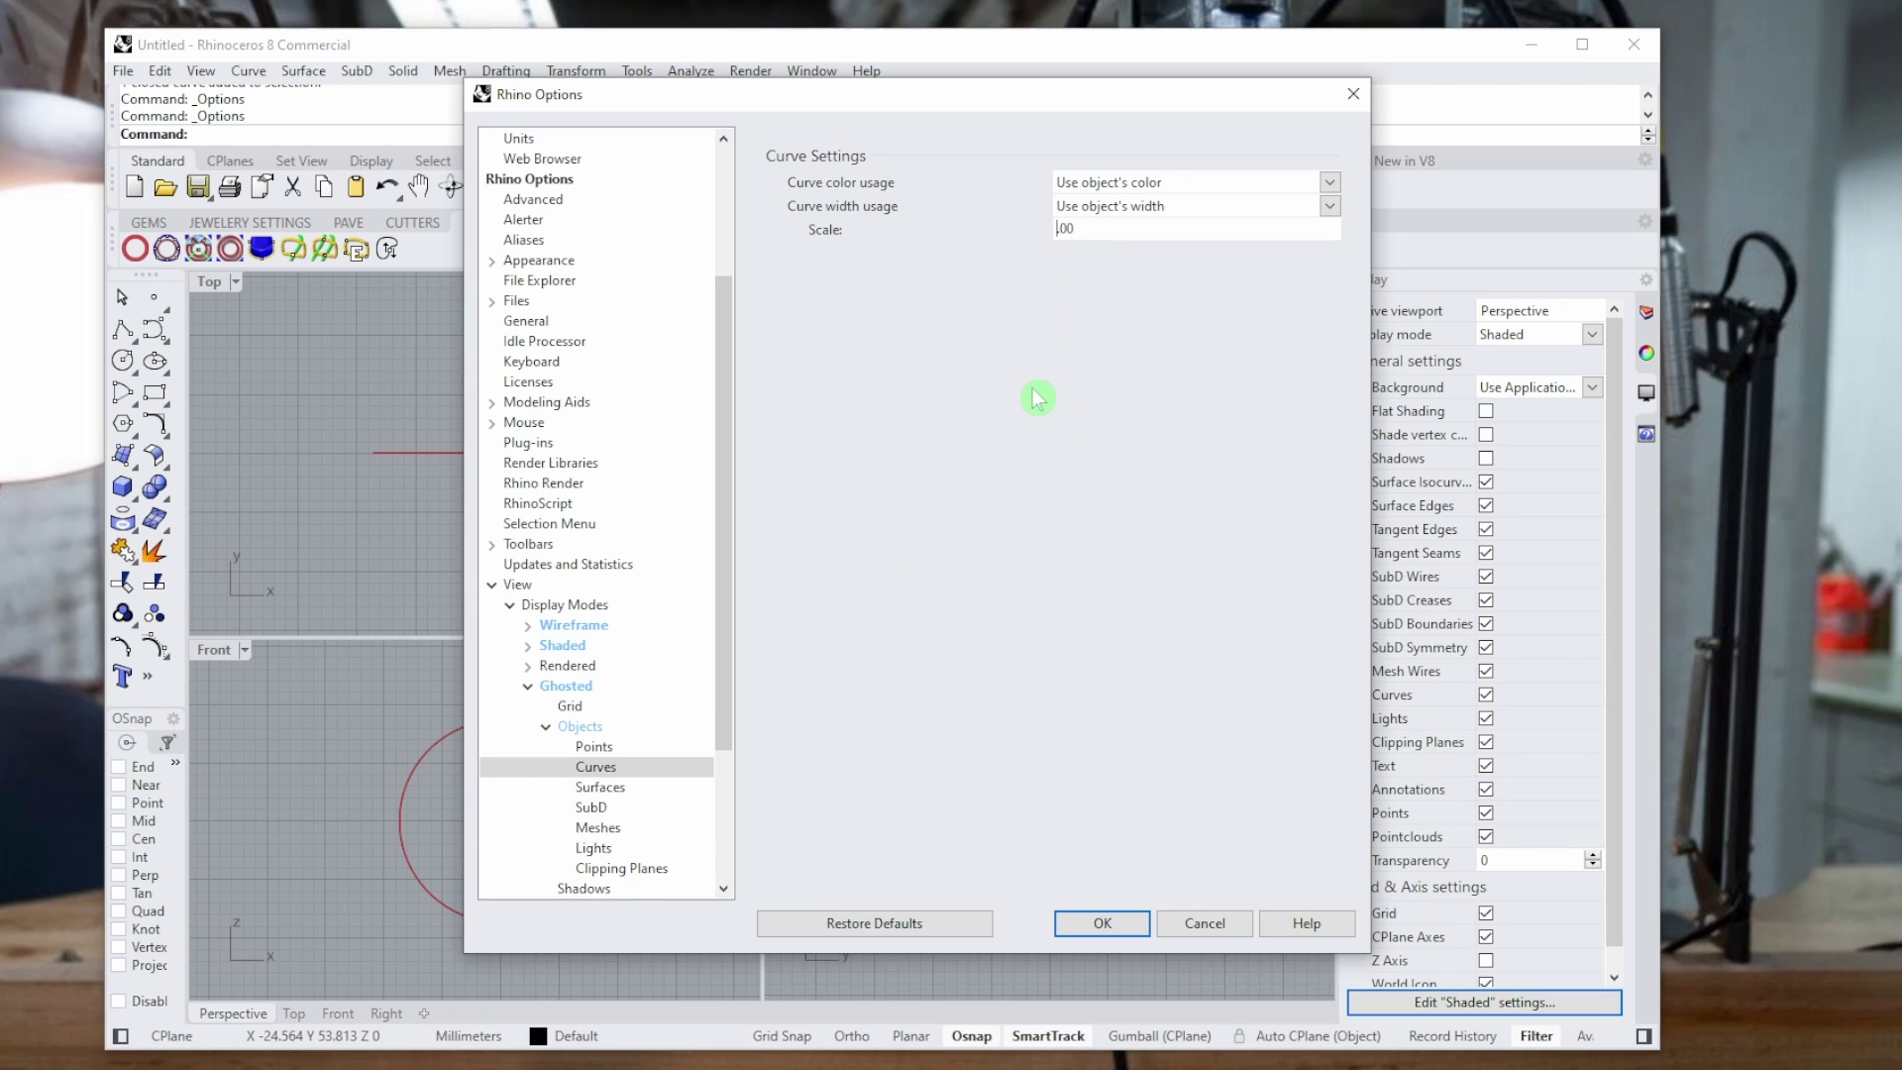
{"action": "type", "text": "2"}
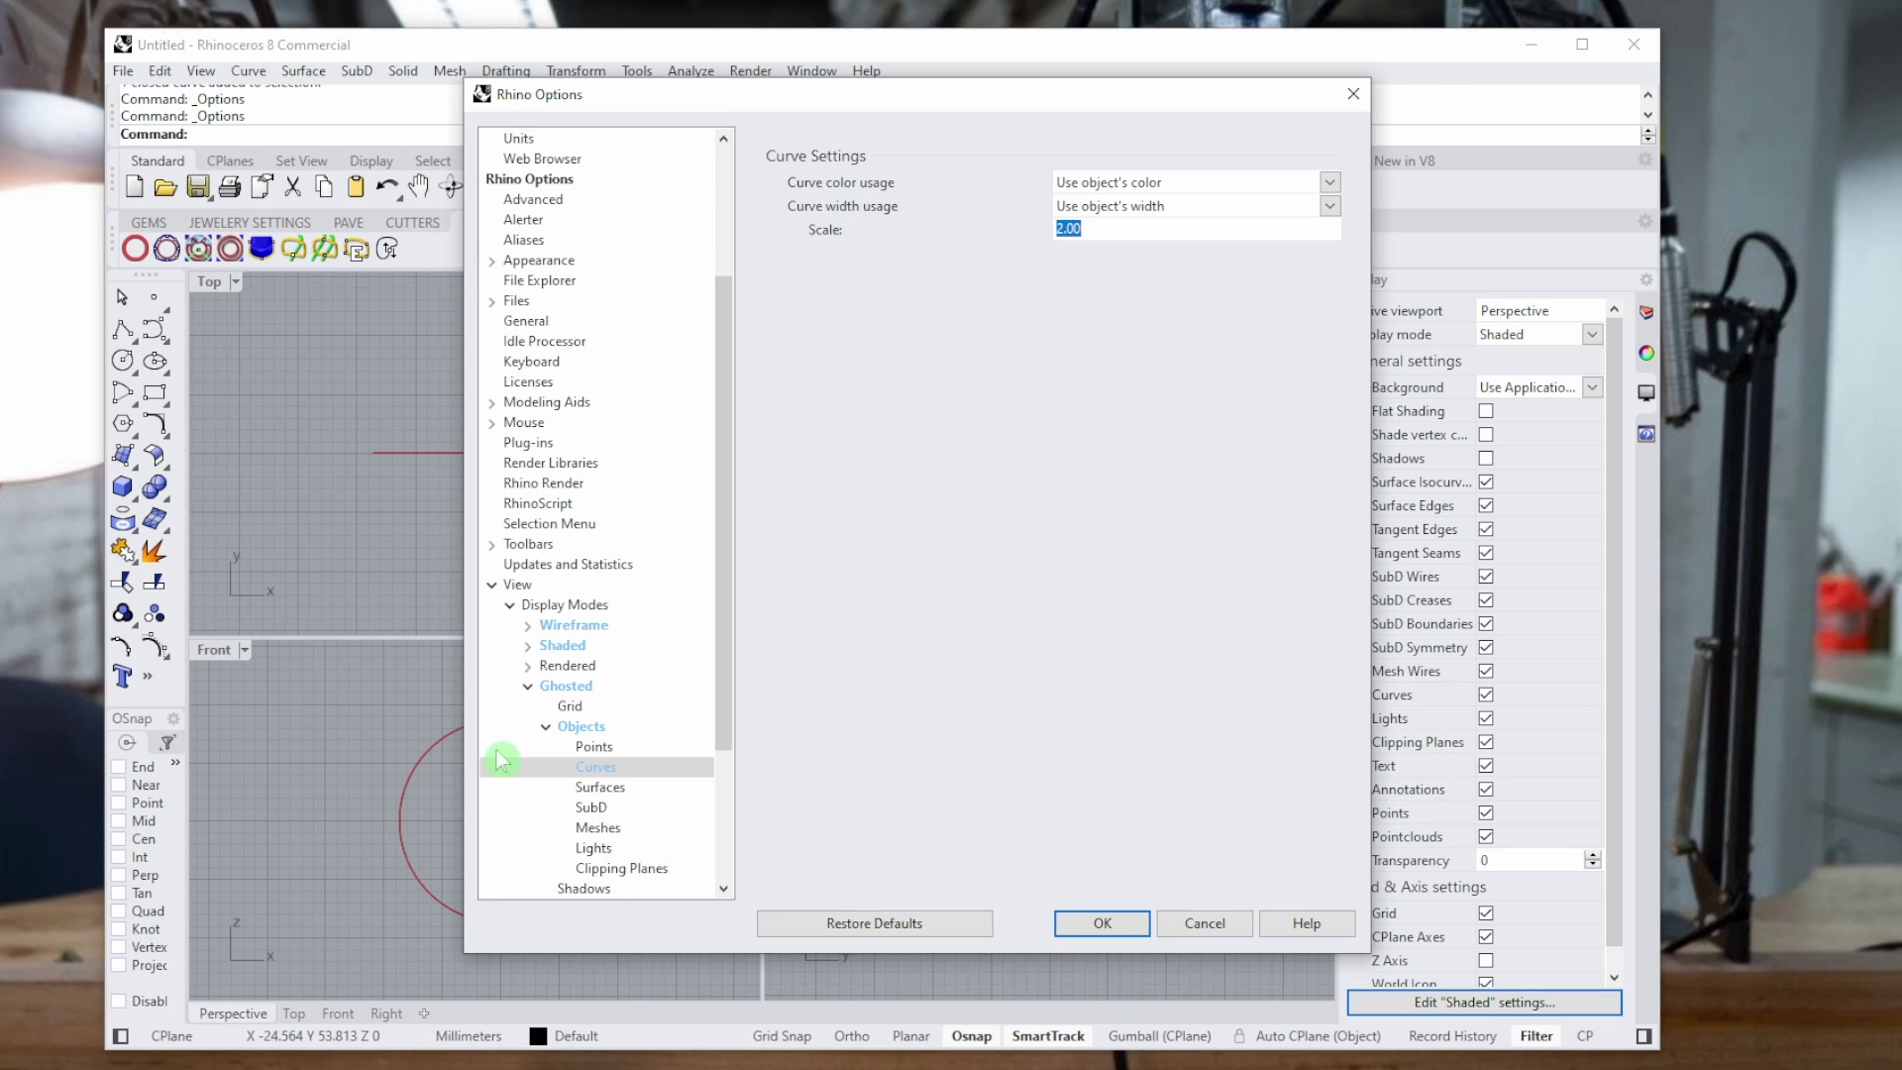
{"action": "left_click", "coordinate": [545, 727]}
{"action": "left_click", "coordinate": [526, 688]}
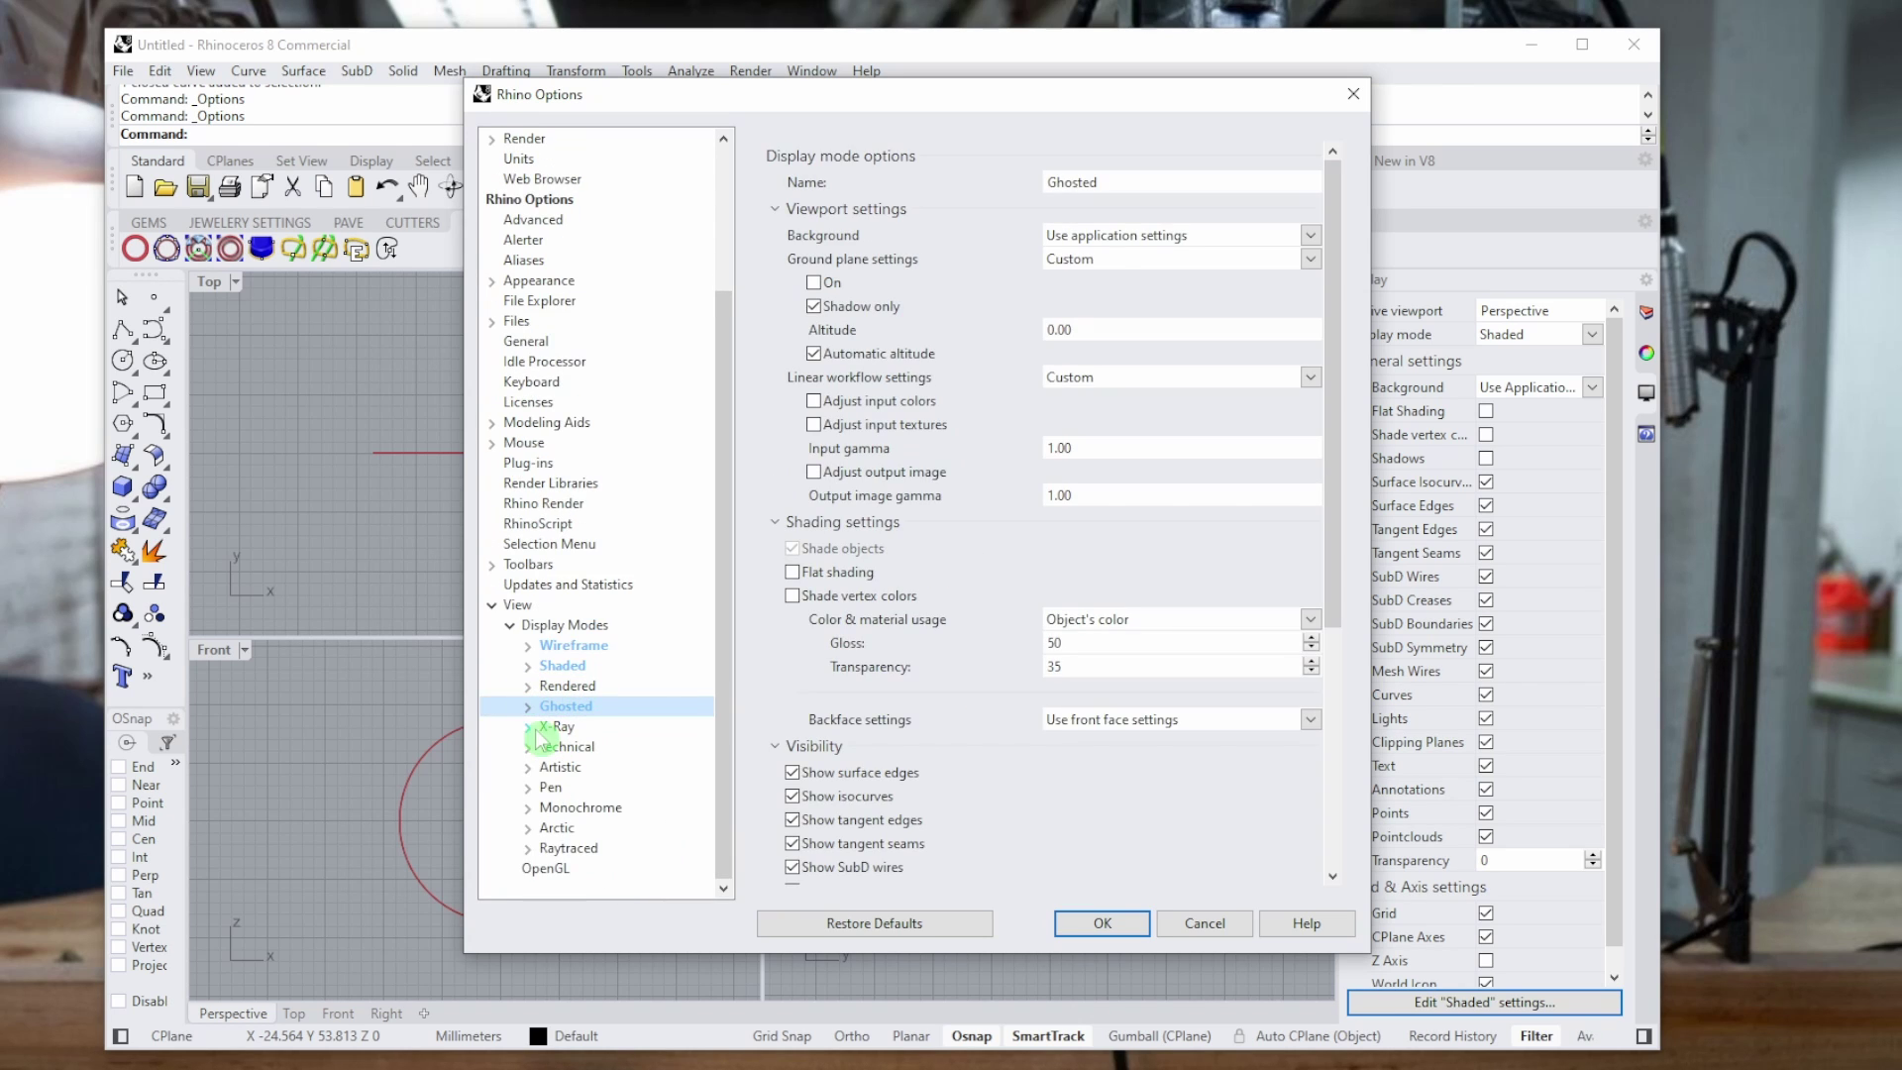
For X-Ray mode, shade-highlight selected surfaces and meshes and set curve scale 2, then apply with OK.
{"action": "left_click", "coordinate": [532, 729]}
{"action": "left_click", "coordinate": [577, 770]}
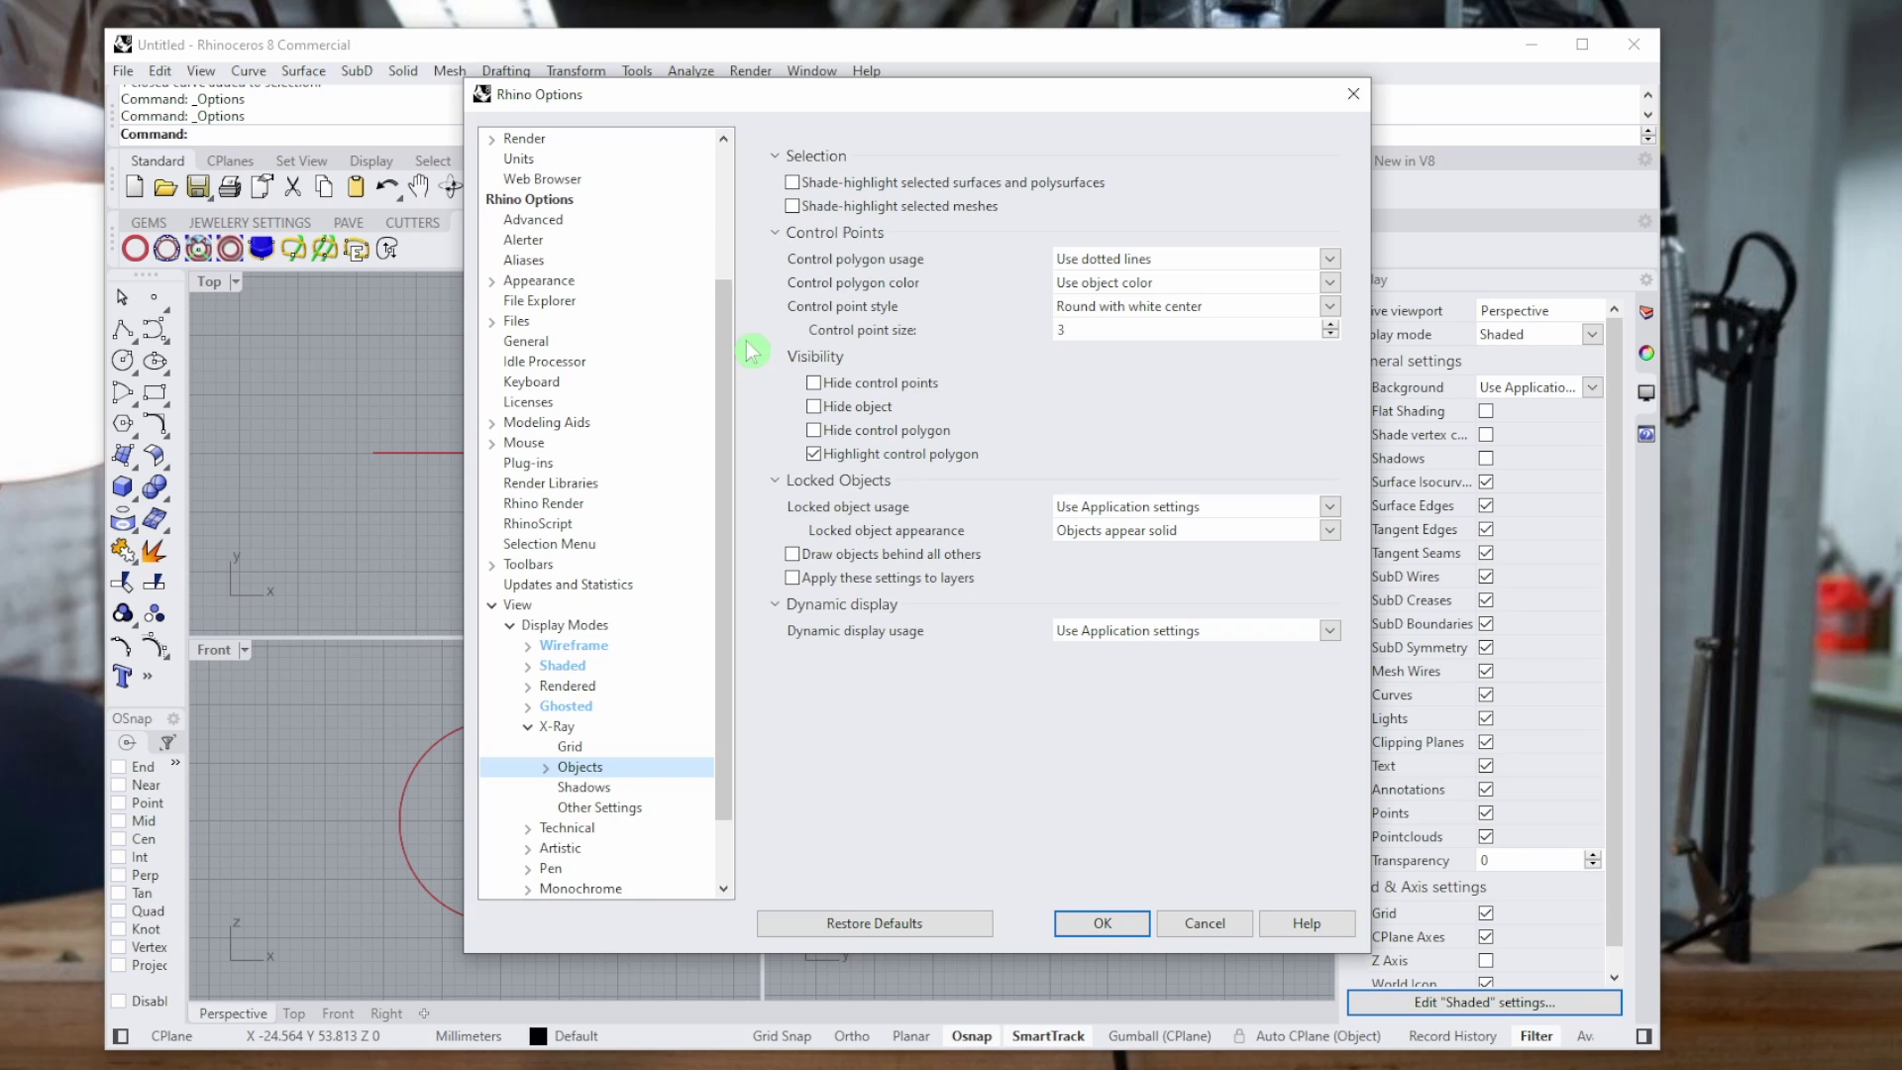
{"action": "left_click", "coordinate": [793, 182]}
{"action": "left_click", "coordinate": [793, 207]}
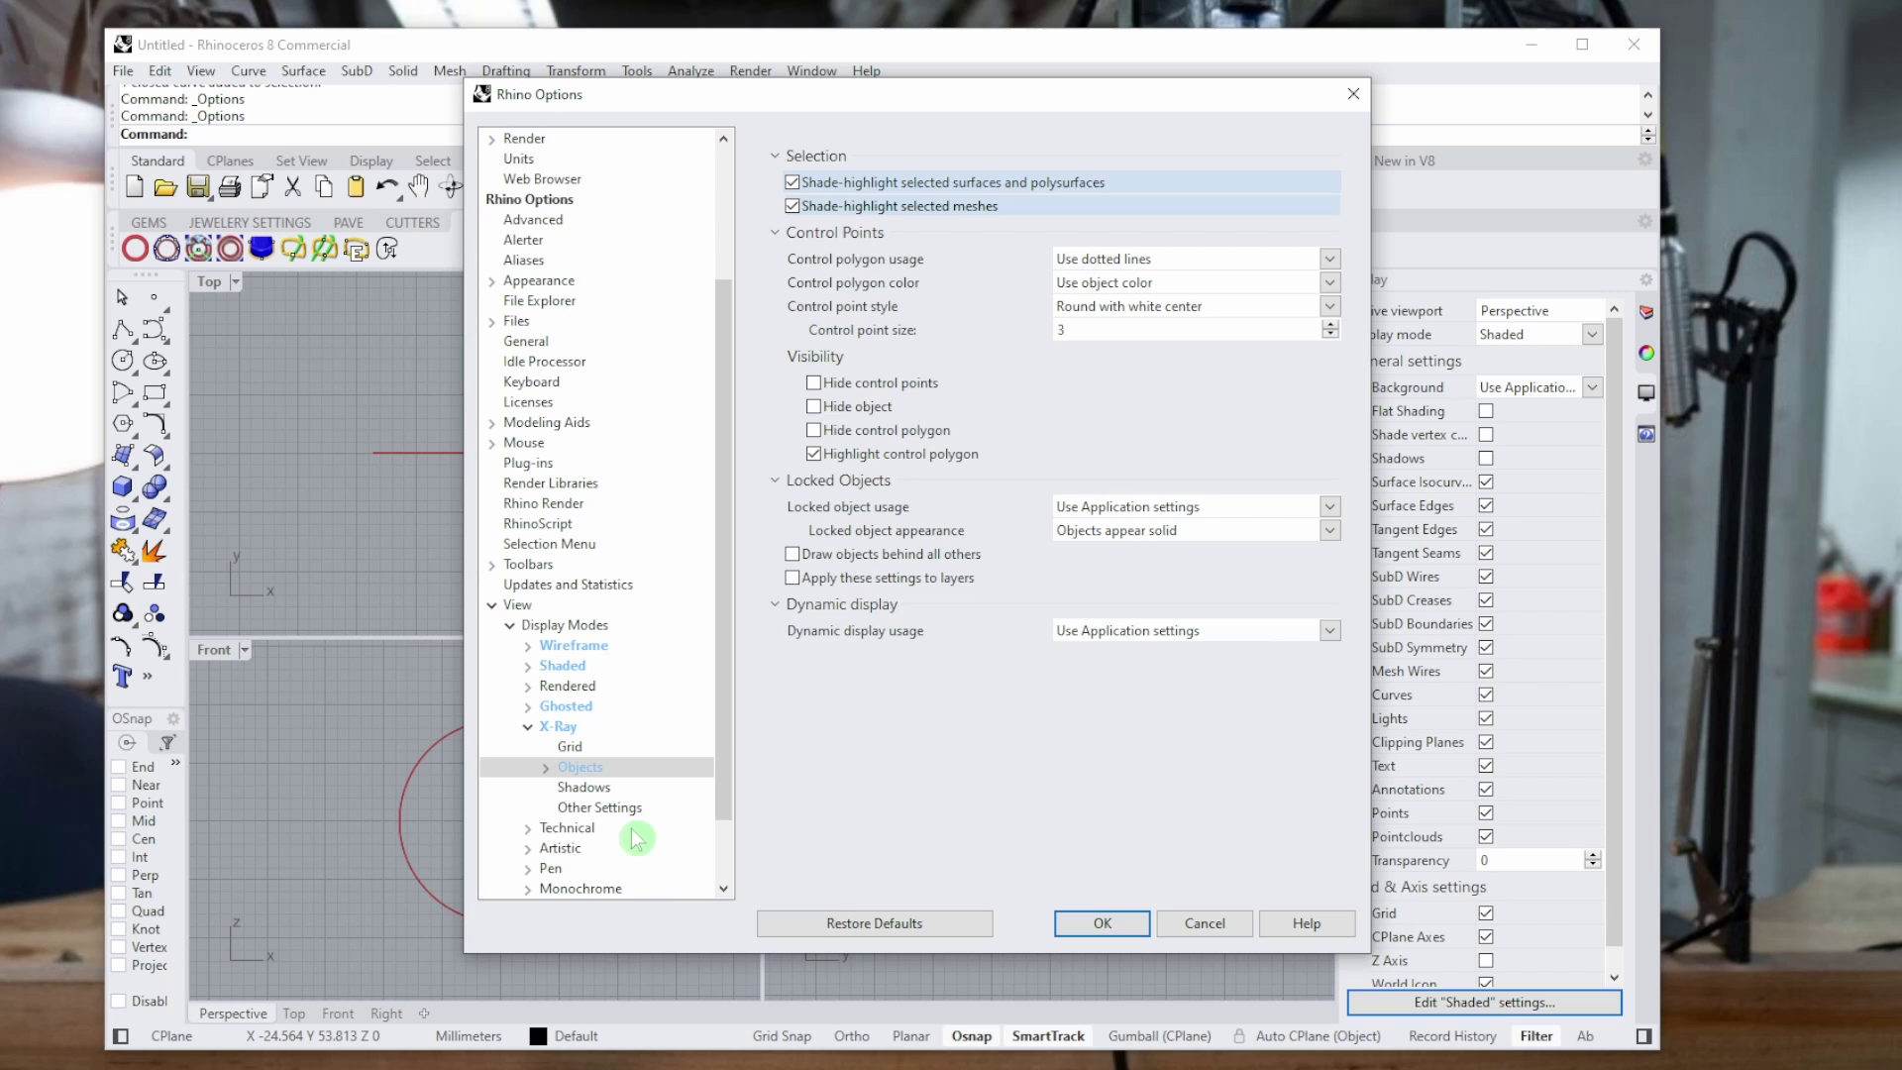
{"action": "left_click", "coordinate": [545, 768]}
{"action": "left_click", "coordinate": [597, 769]}
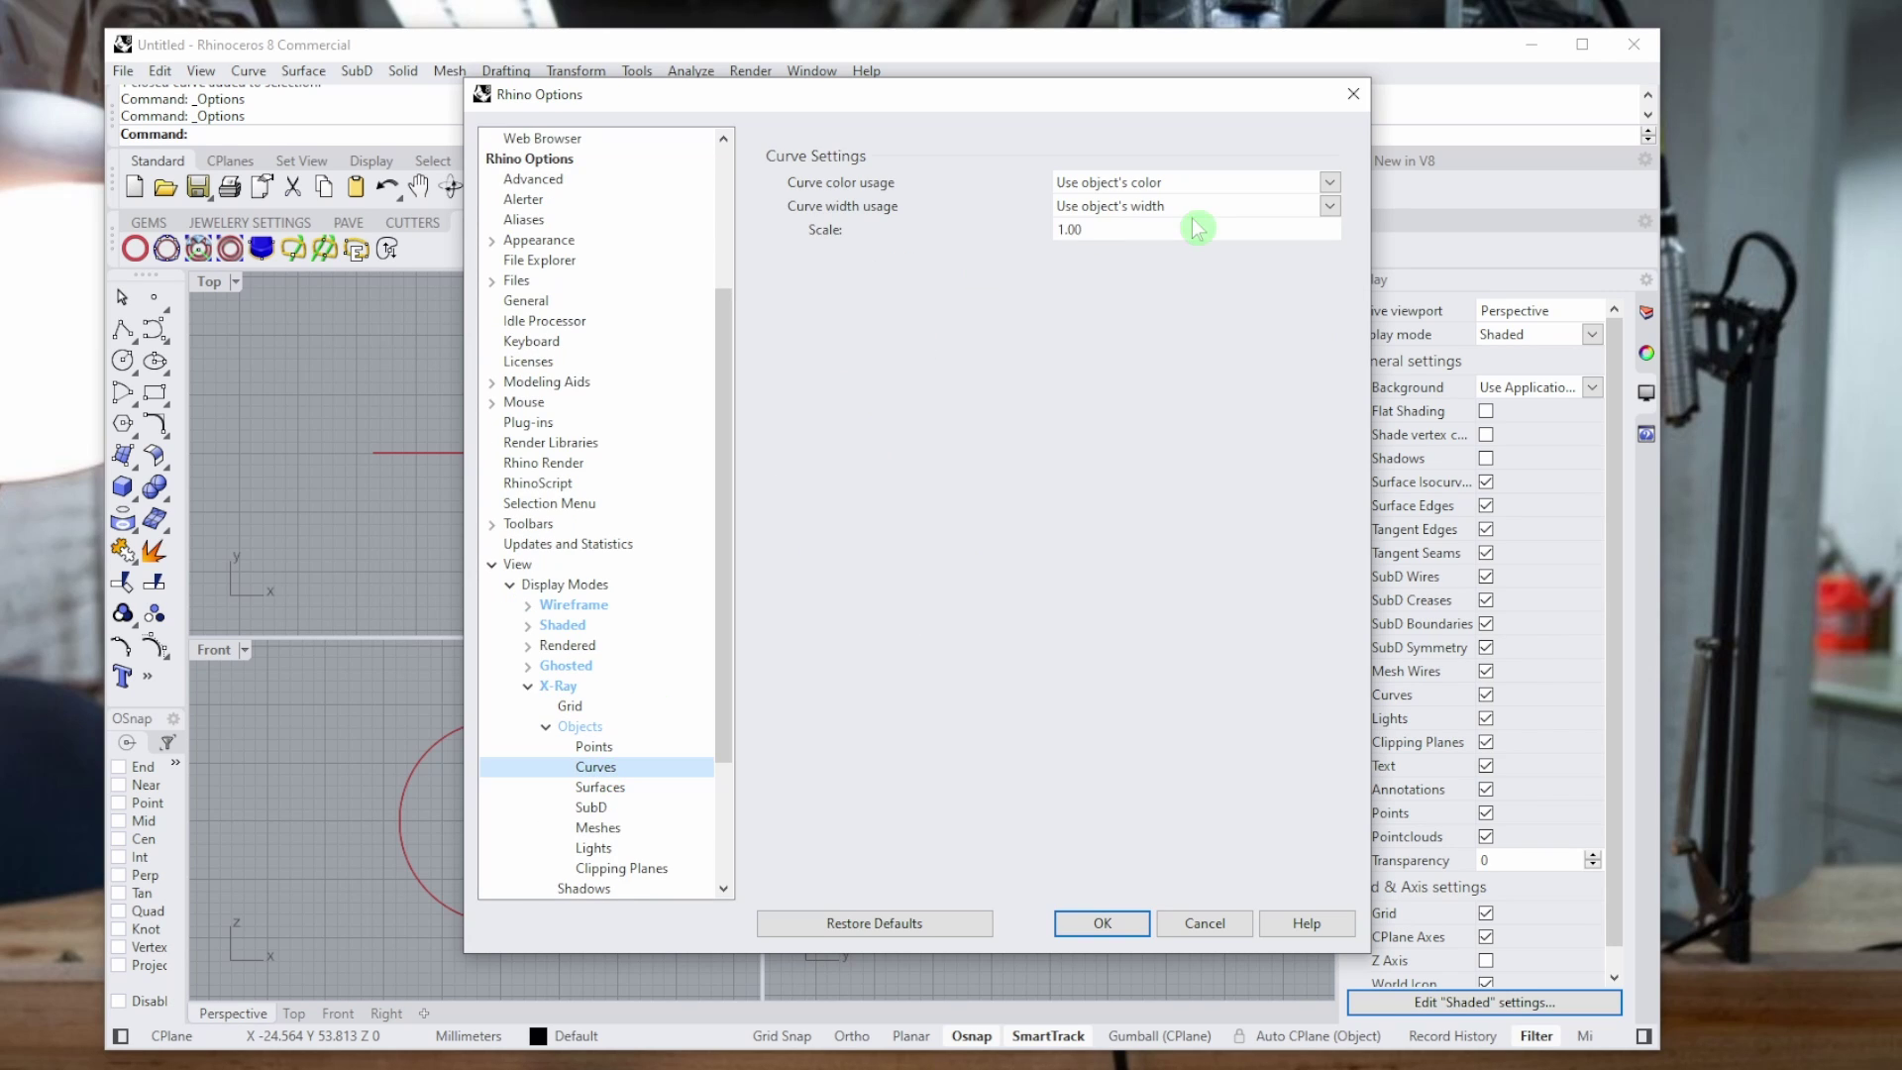
{"action": "left_click", "coordinate": [1058, 228]}
{"action": "type", "text": "2"}
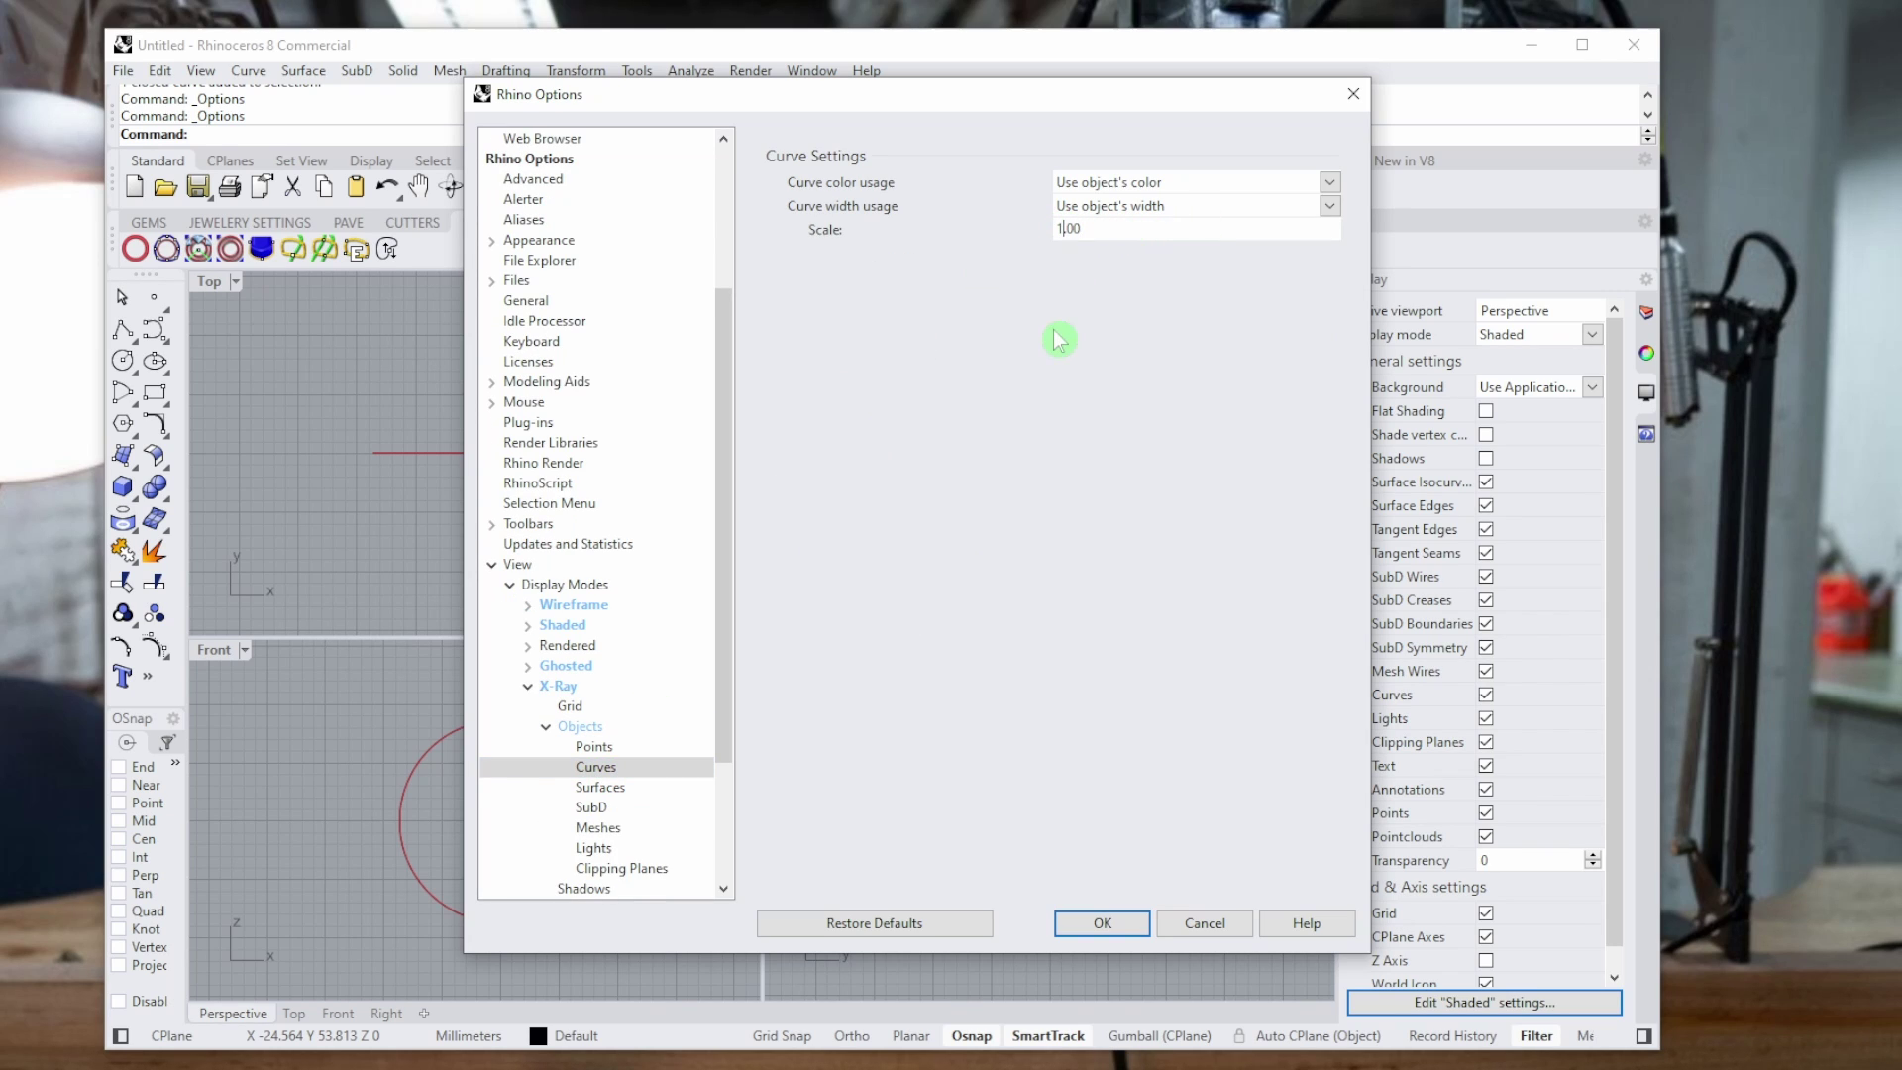
{"action": "key", "text": "Return"}
{"action": "left_click", "coordinate": [545, 728]}
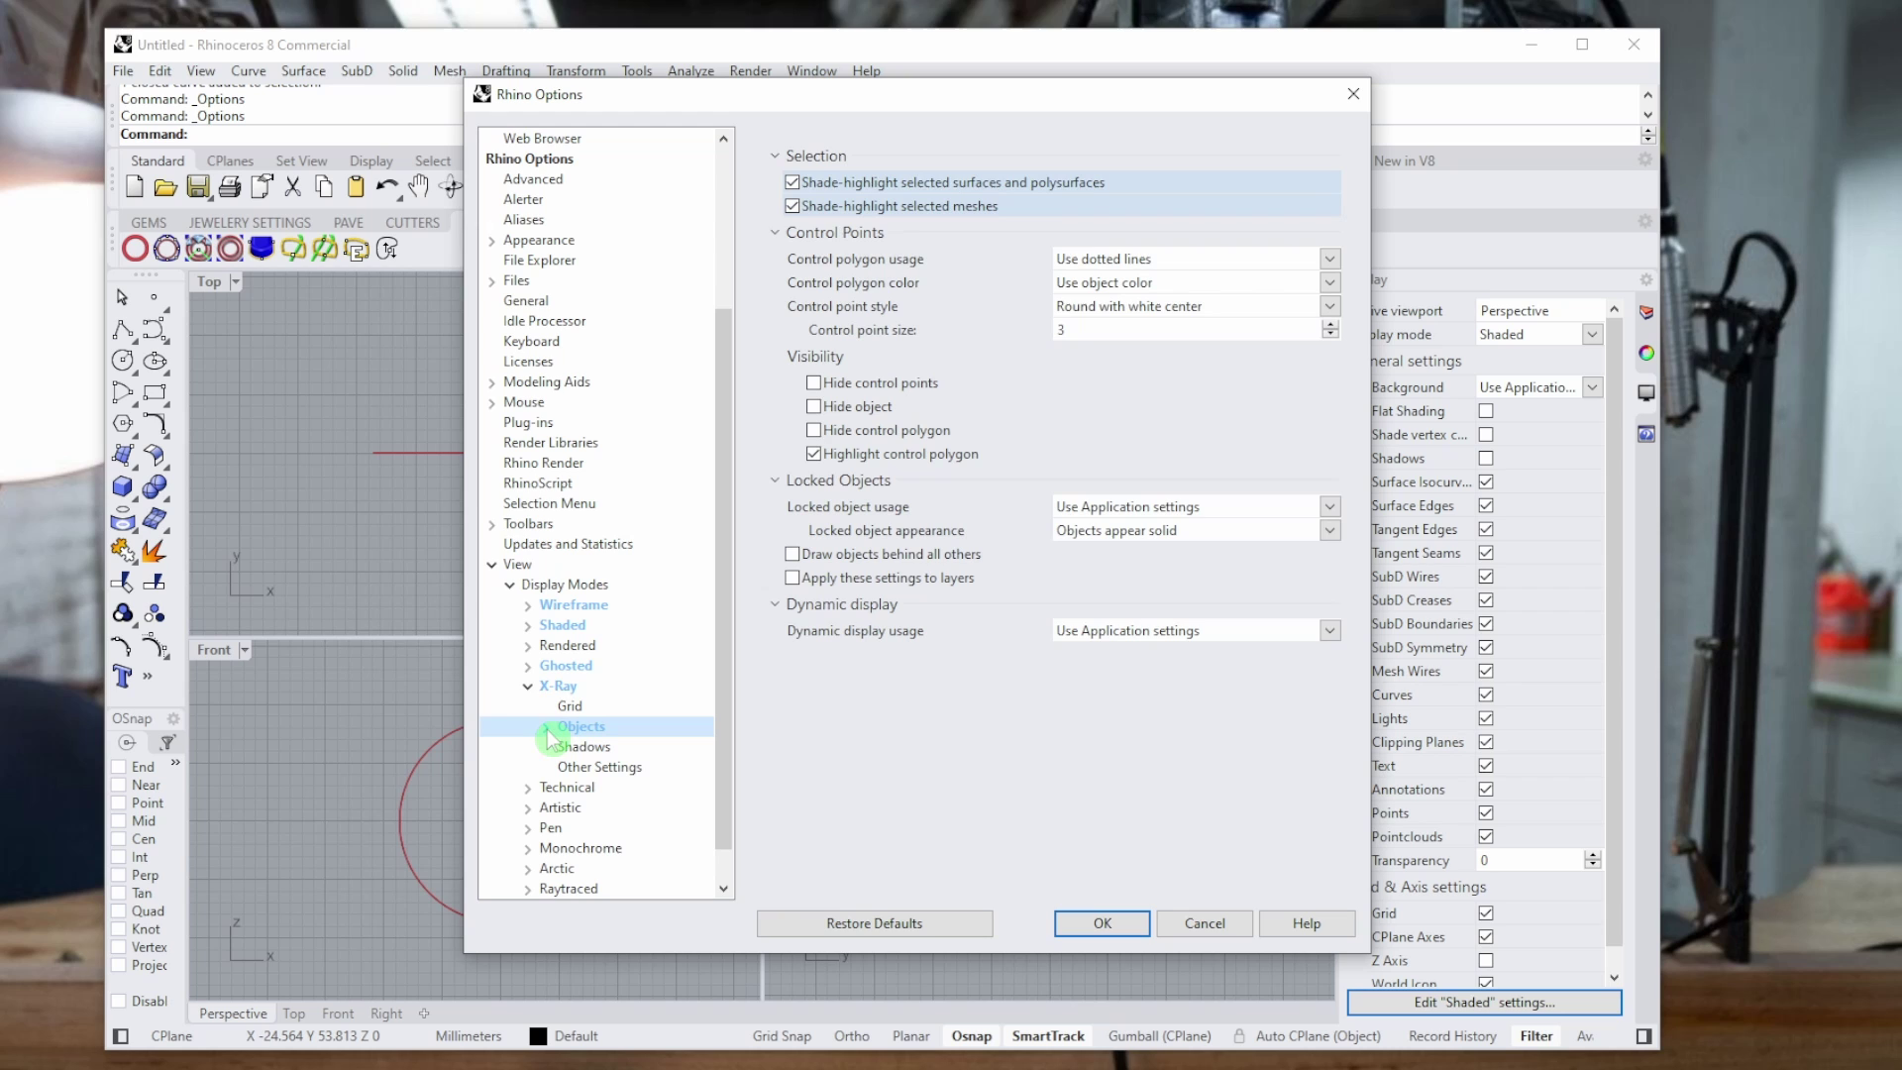
{"action": "left_click", "coordinate": [528, 687]}
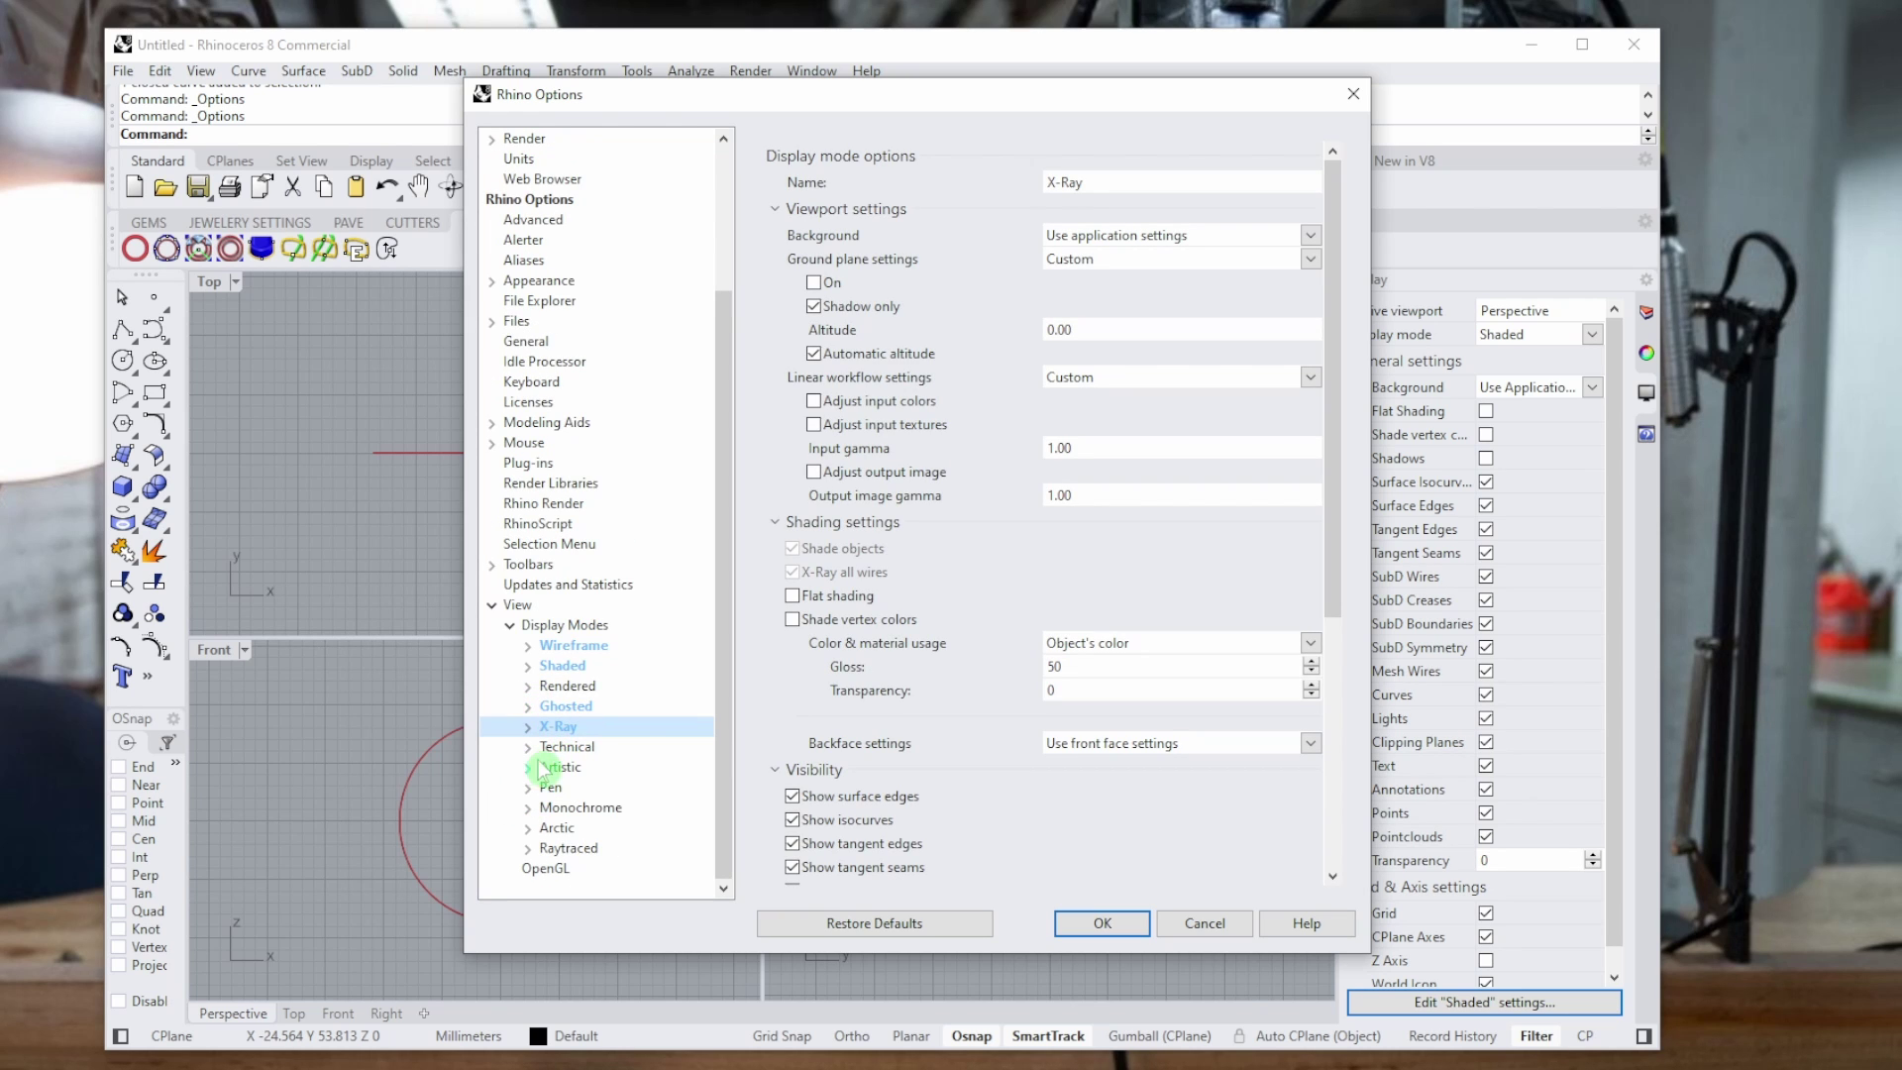
{"action": "left_click", "coordinate": [1101, 922]}
{"action": "right_click_drag", "start_coordinate": [1031, 479], "coordinate": [1075, 461]}
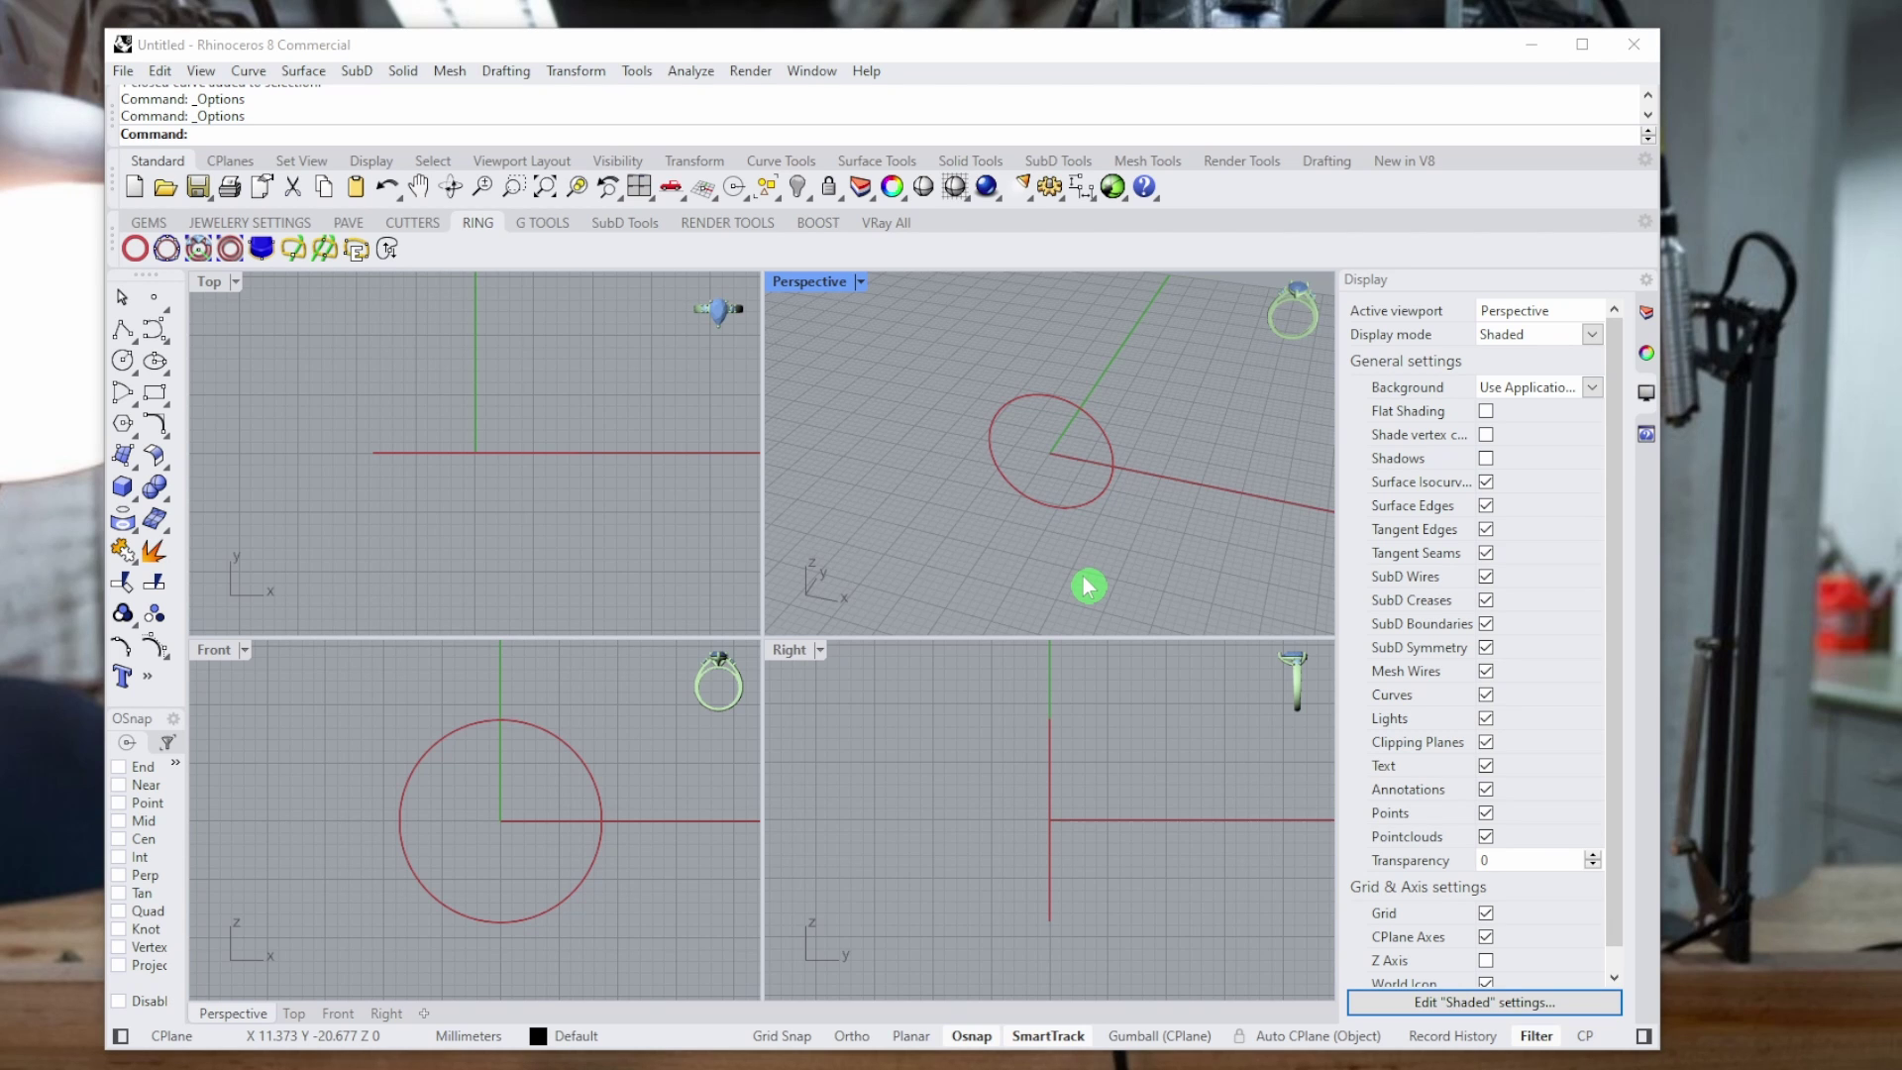
Open Options at Appearance > Colors and move the window aside to reveal the viewports.
{"action": "left_click", "coordinate": [1052, 188]}
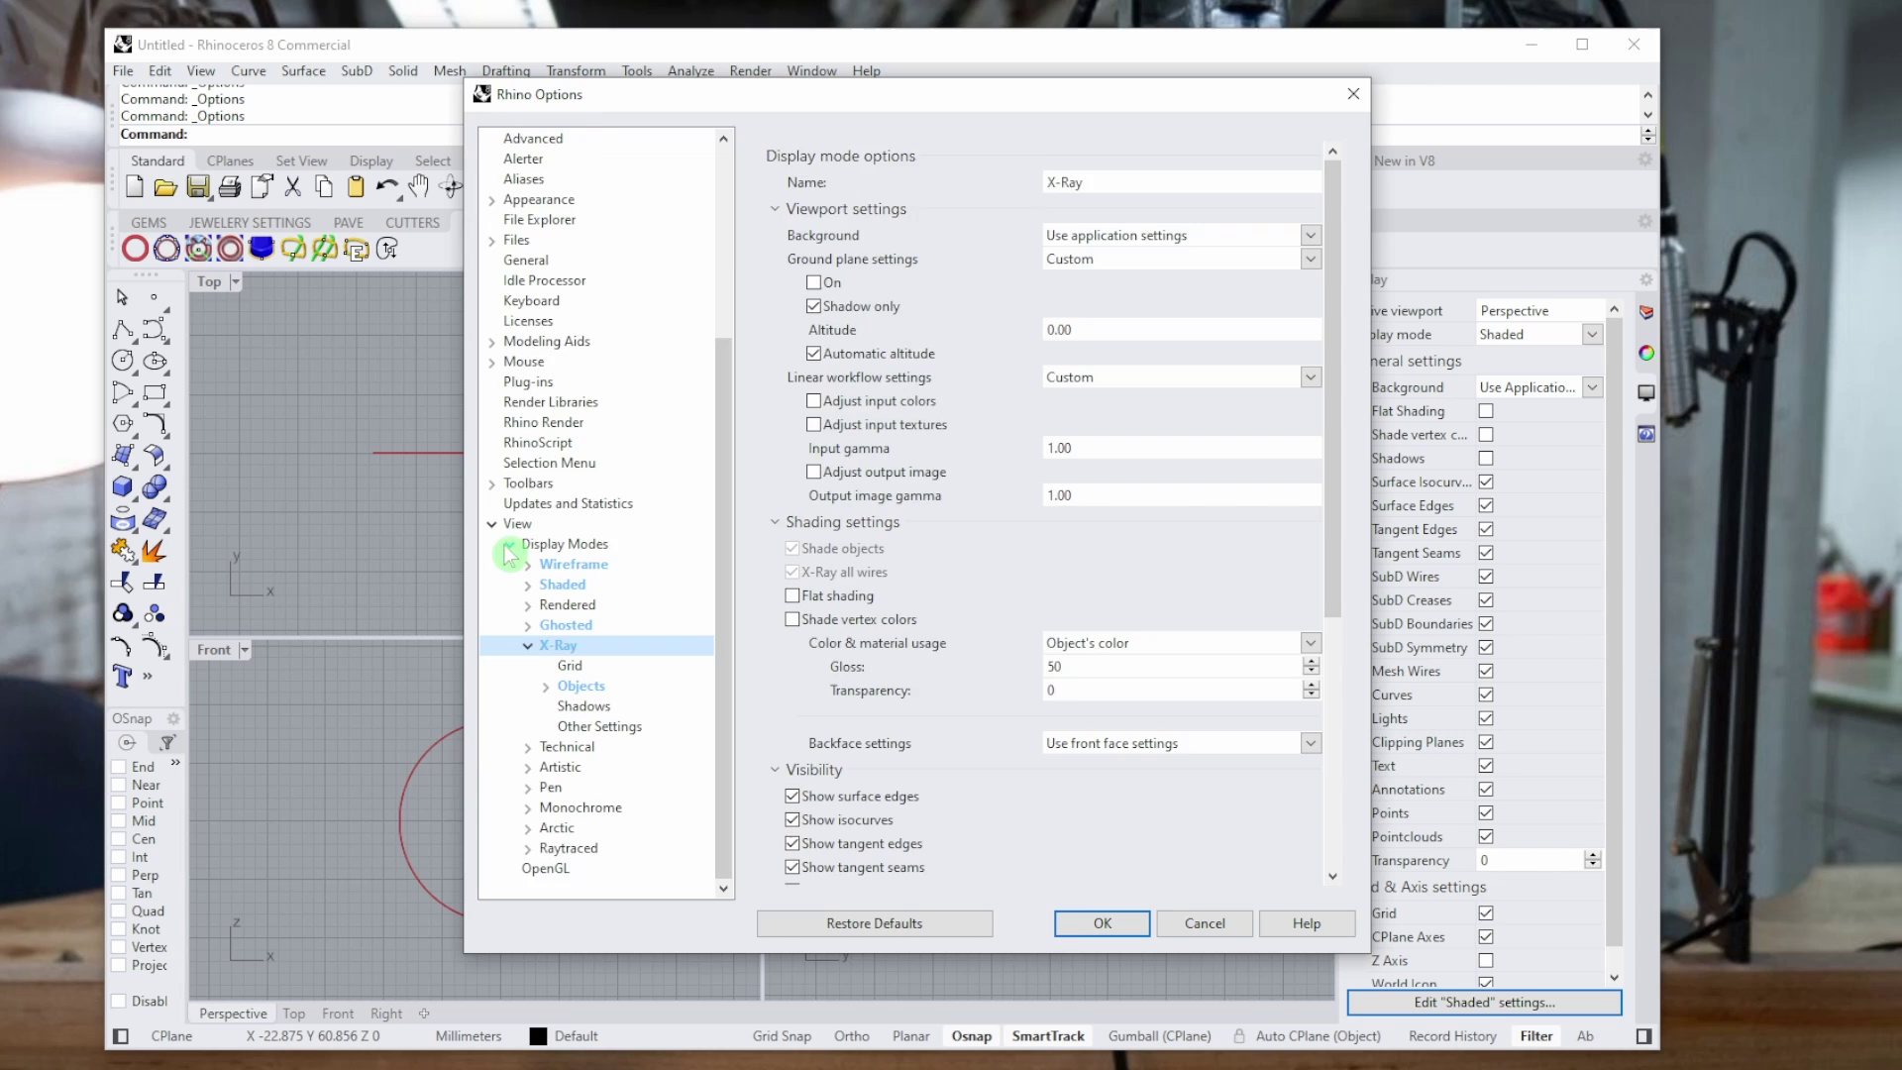
{"action": "left_click", "coordinate": [509, 548]}
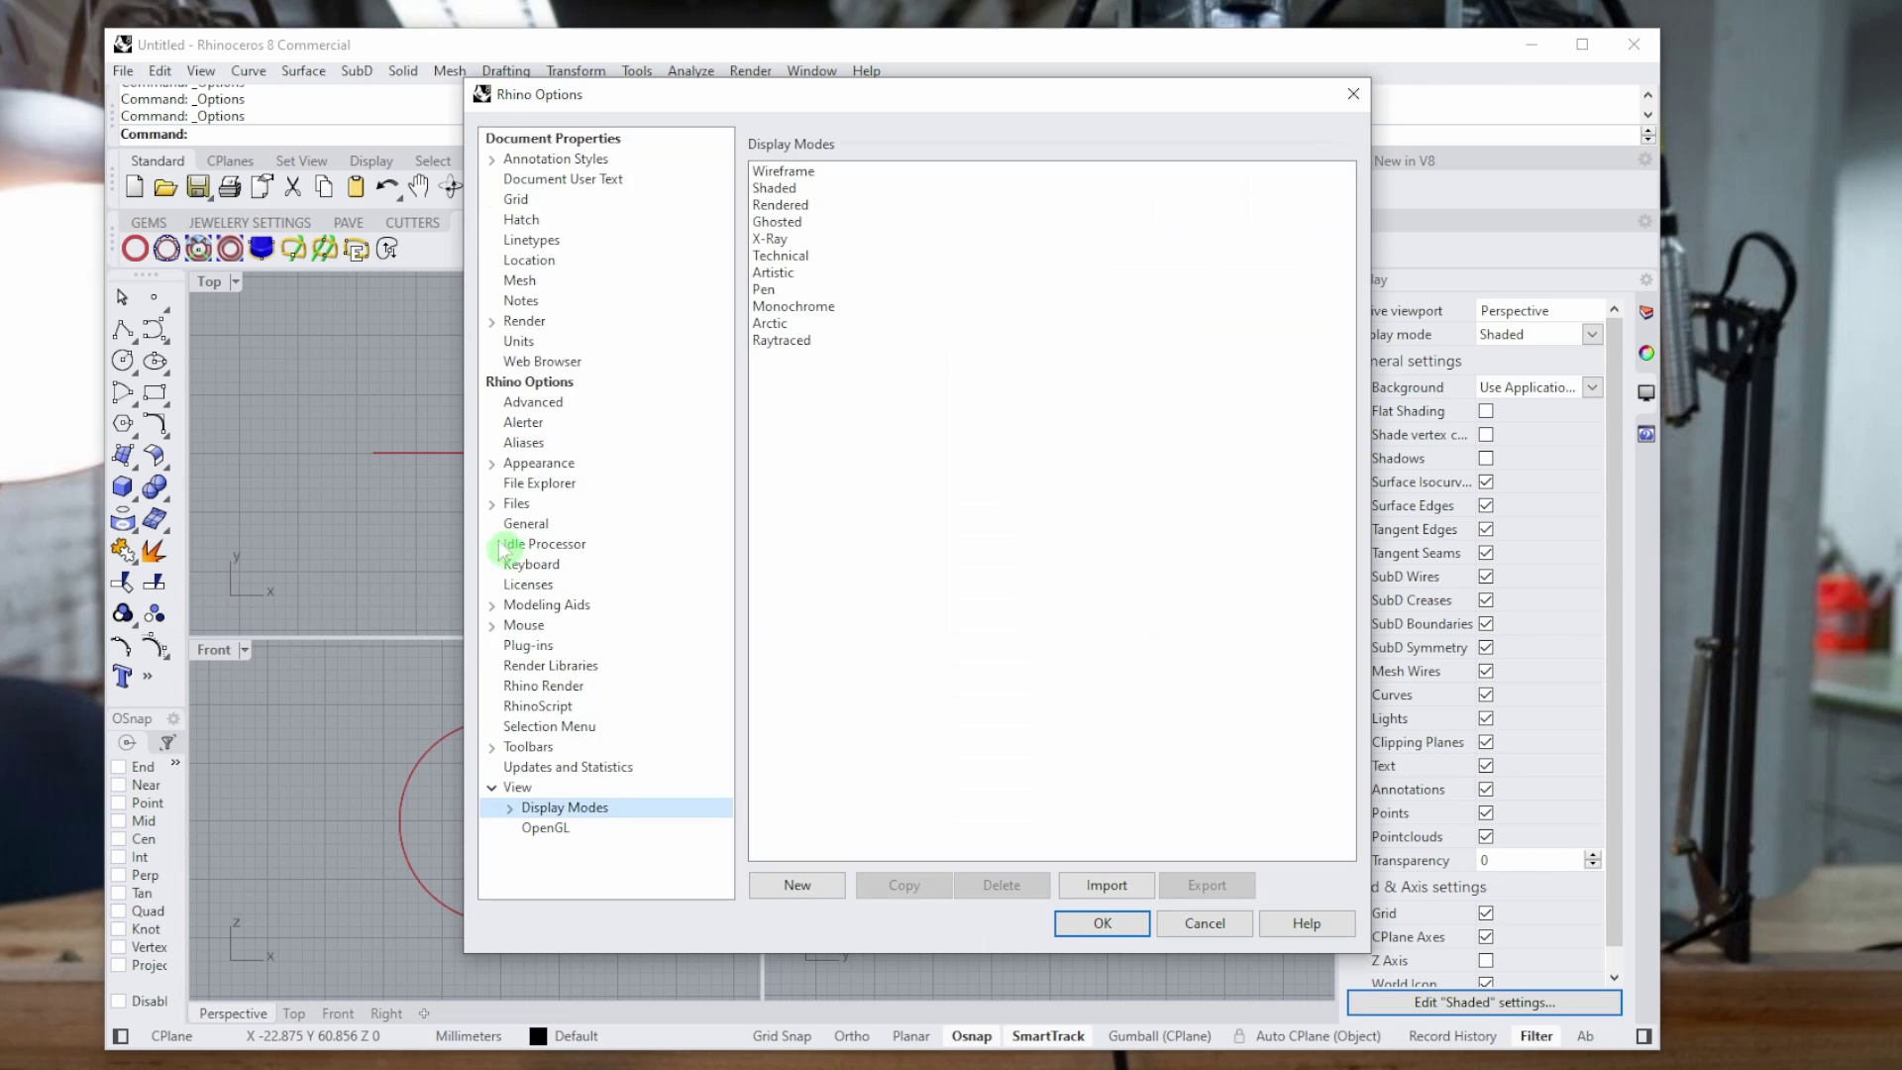
{"action": "left_click", "coordinate": [514, 467]}
{"action": "left_click", "coordinate": [493, 464]}
{"action": "left_click", "coordinate": [535, 484]}
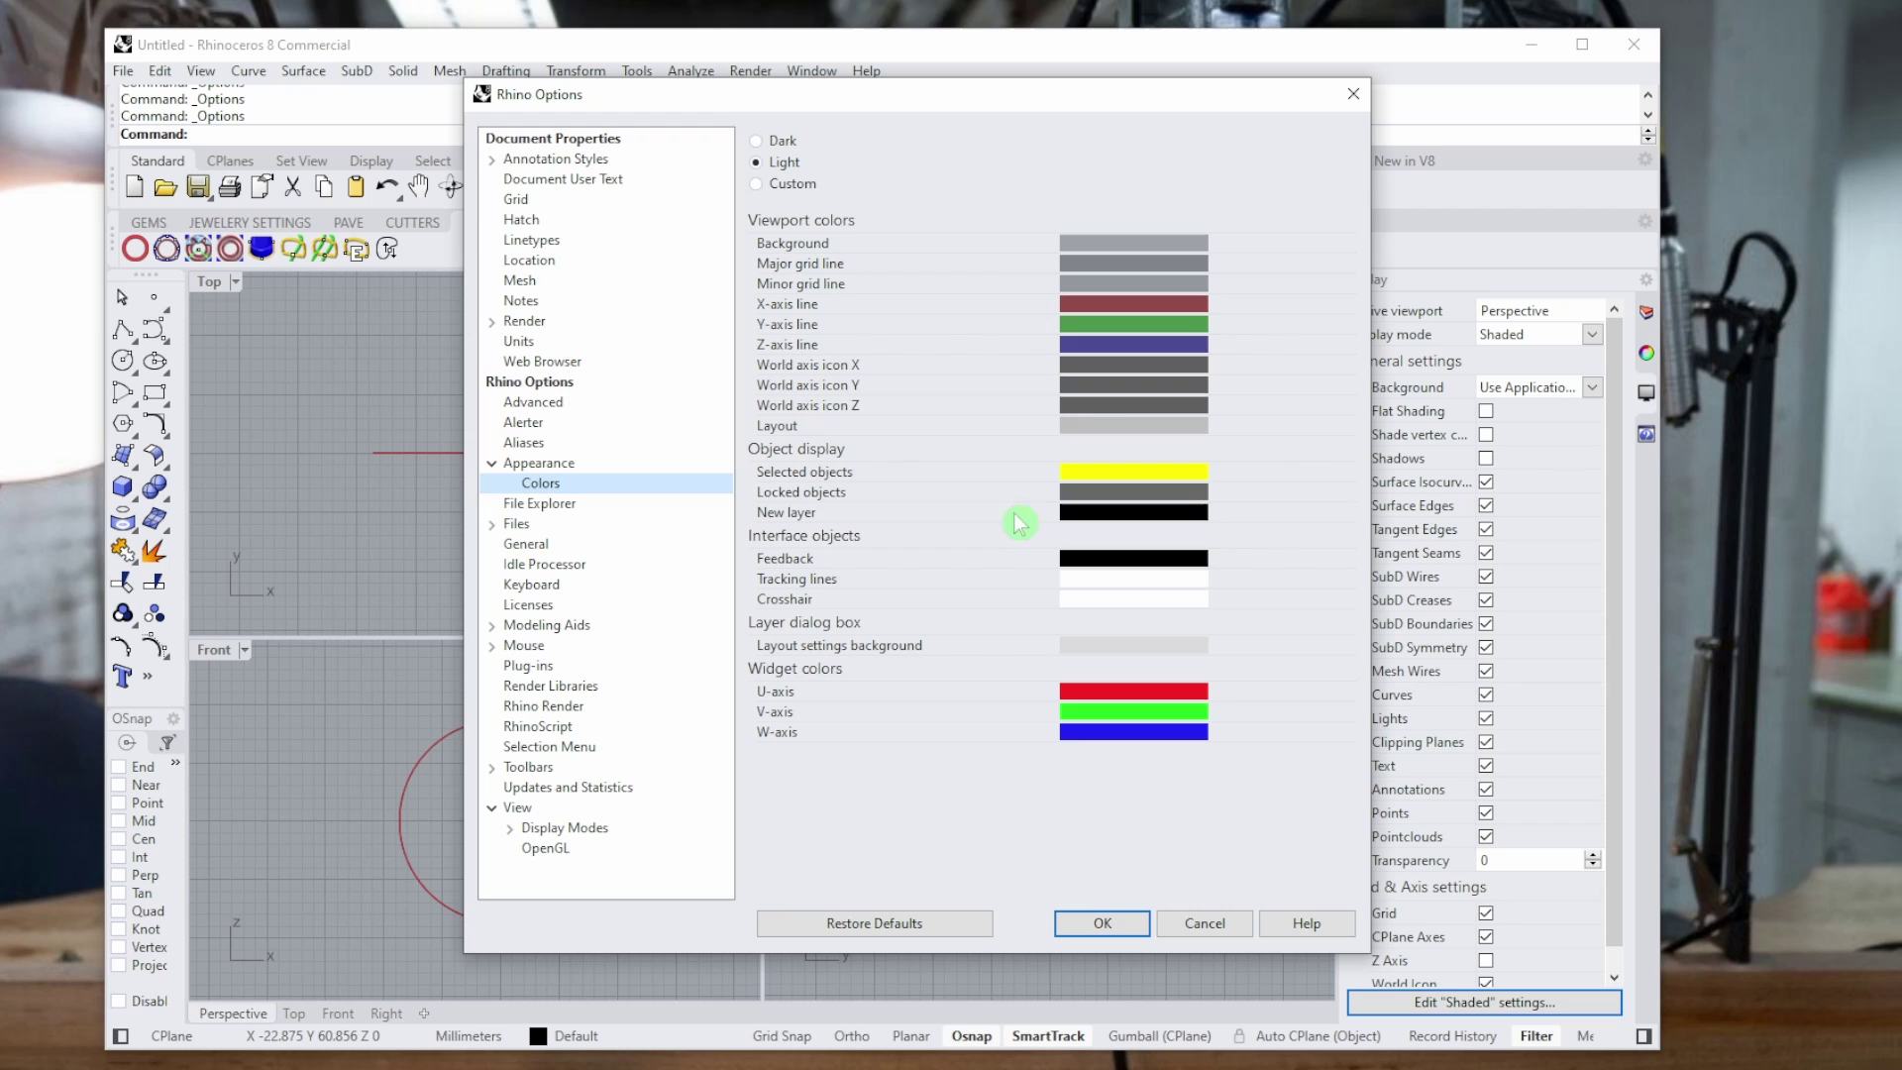
{"action": "left_click_drag", "start_coordinate": [999, 106], "coordinate": [1317, 150]}
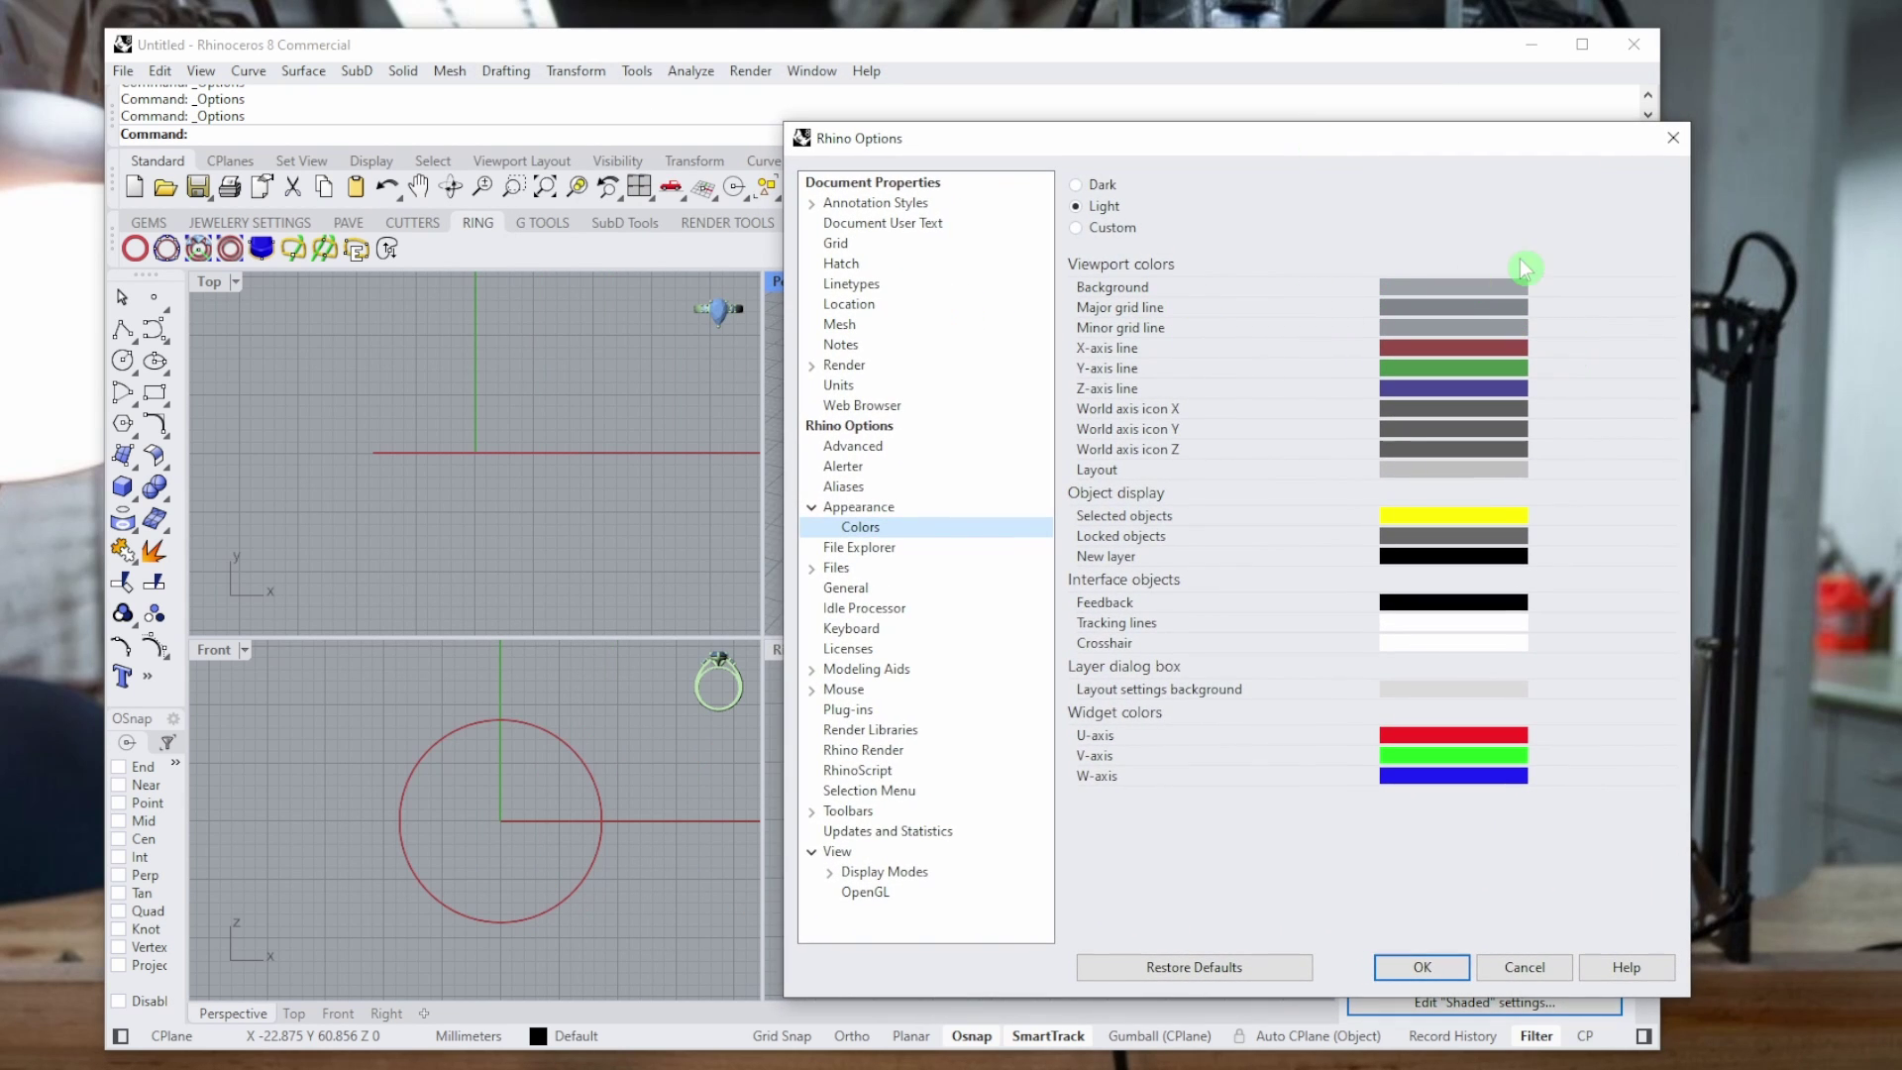
Set the viewport background to white and the grid lines to a lighter gray (#BEBEBE).
{"action": "left_click", "coordinate": [1477, 299]}
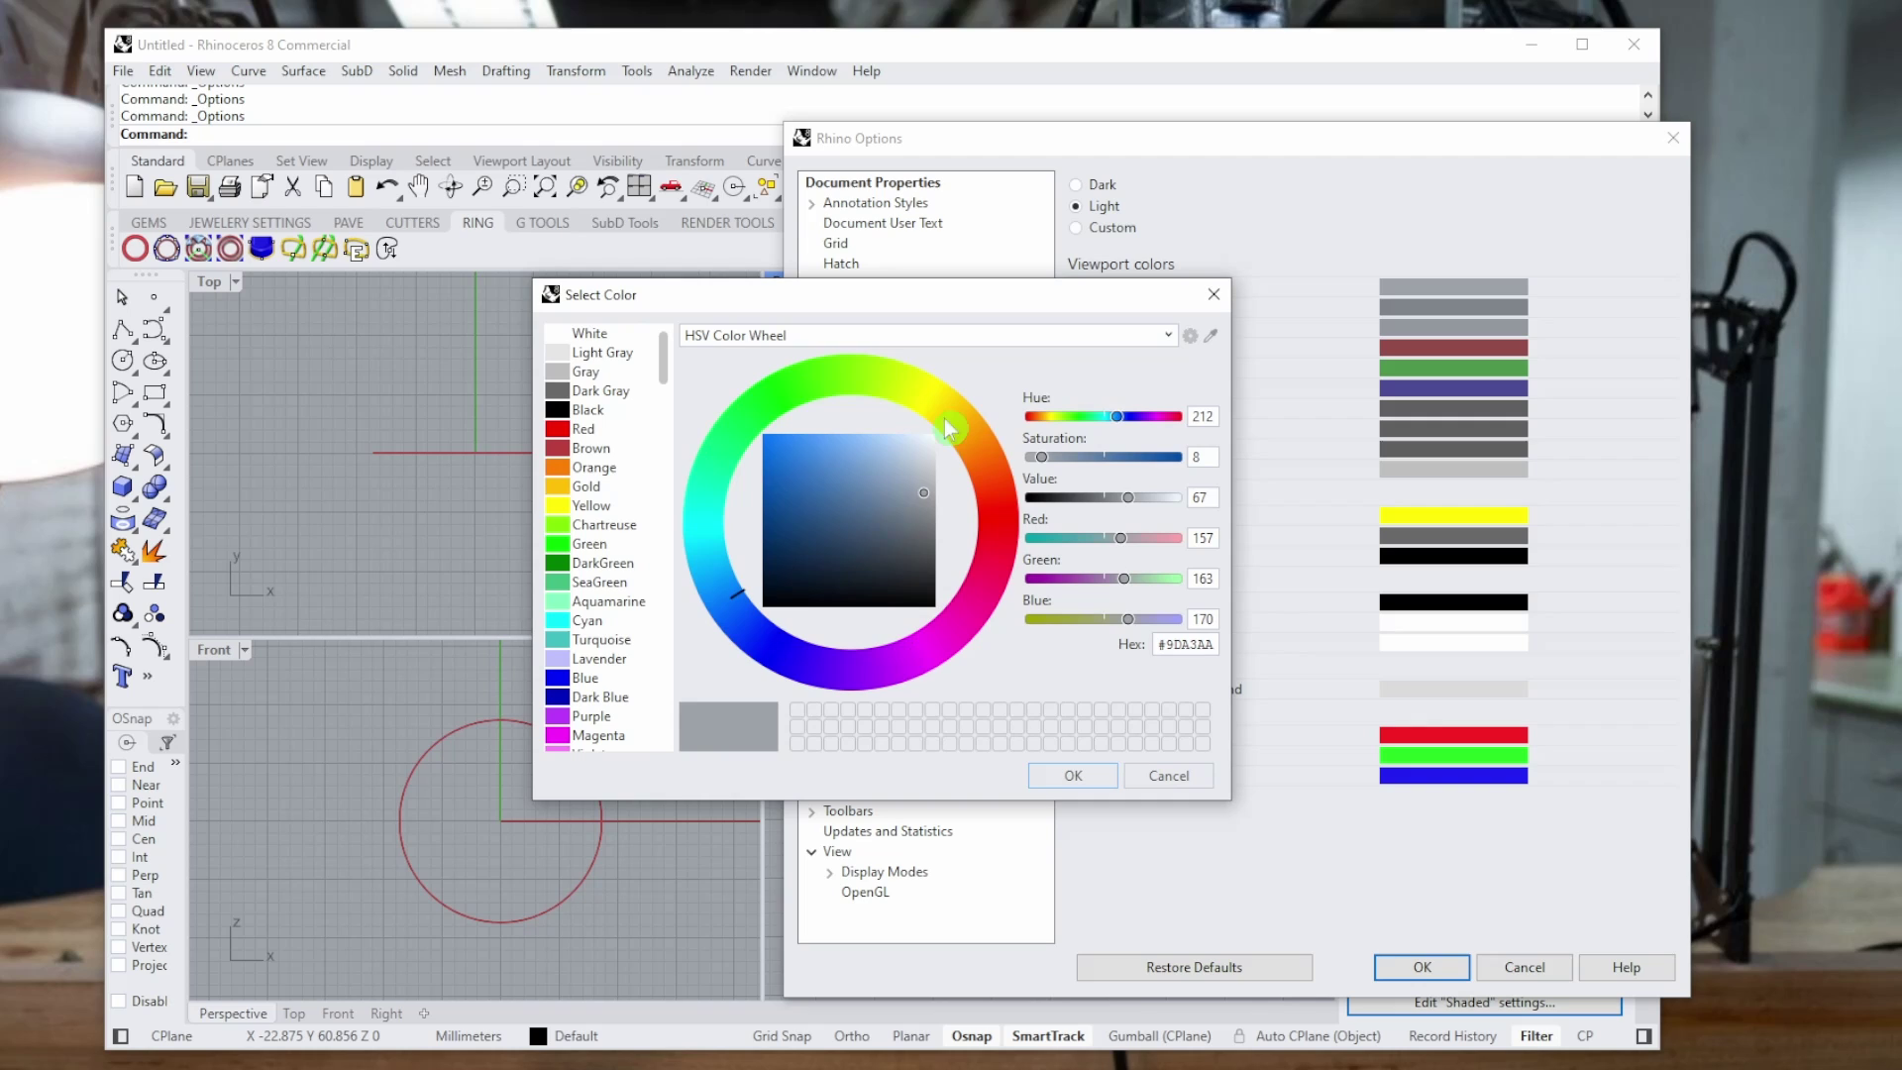
{"action": "left_click", "coordinate": [561, 337]}
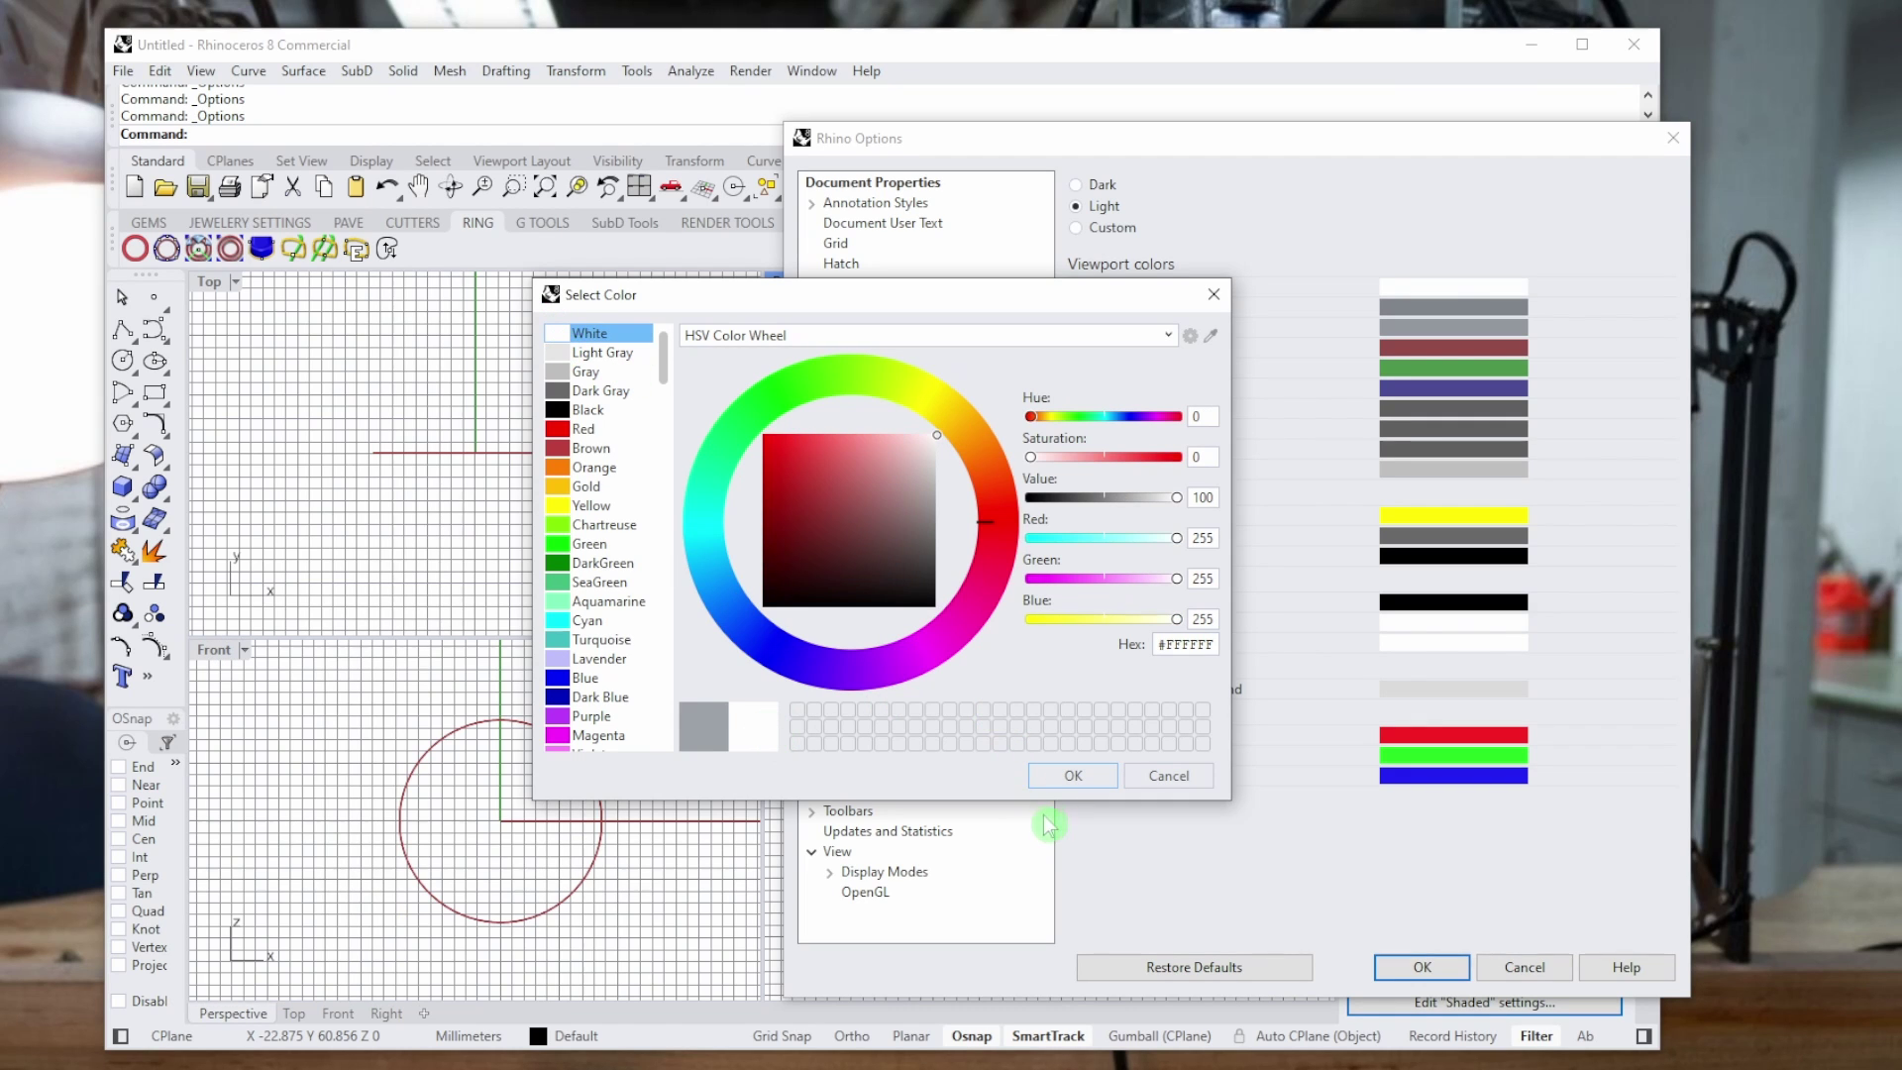
{"action": "left_click", "coordinate": [1073, 775]}
{"action": "left_click", "coordinate": [1444, 331]}
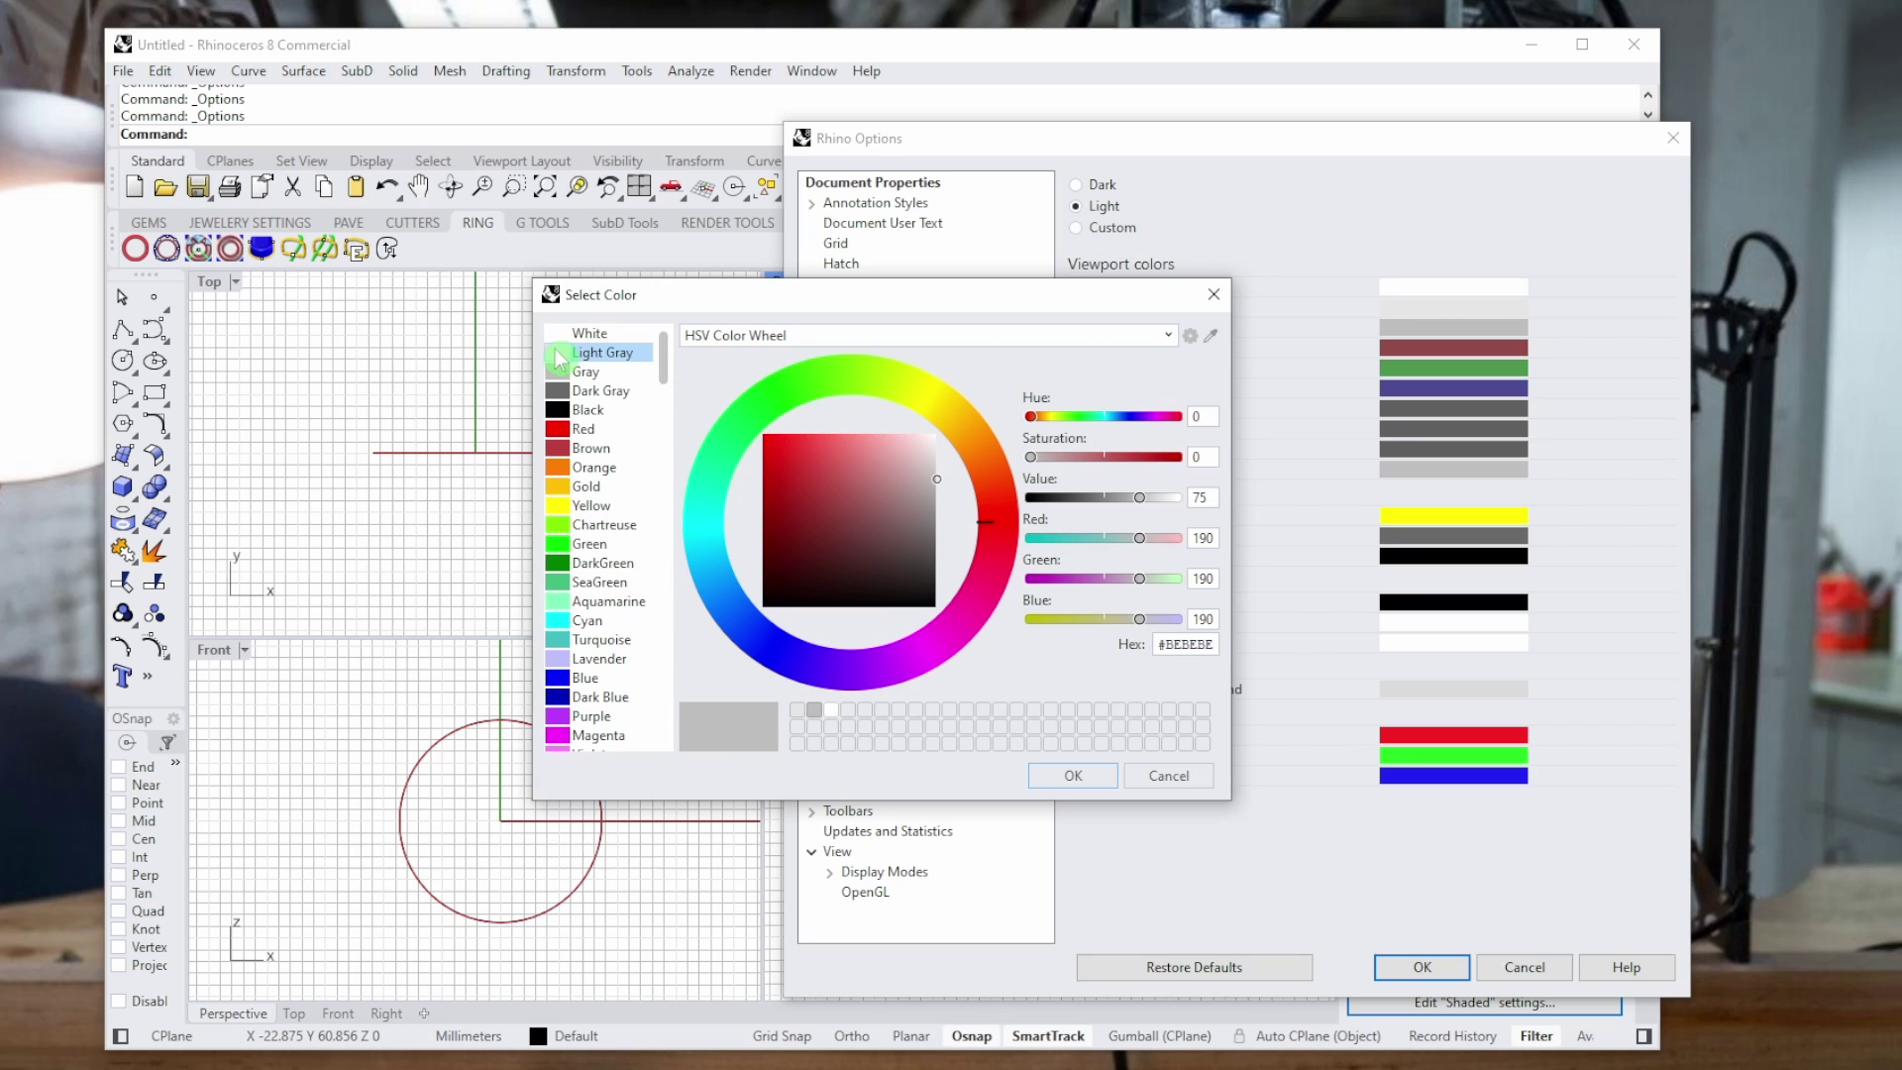
{"action": "left_click", "coordinate": [745, 723]}
{"action": "left_click", "coordinate": [1073, 776]}
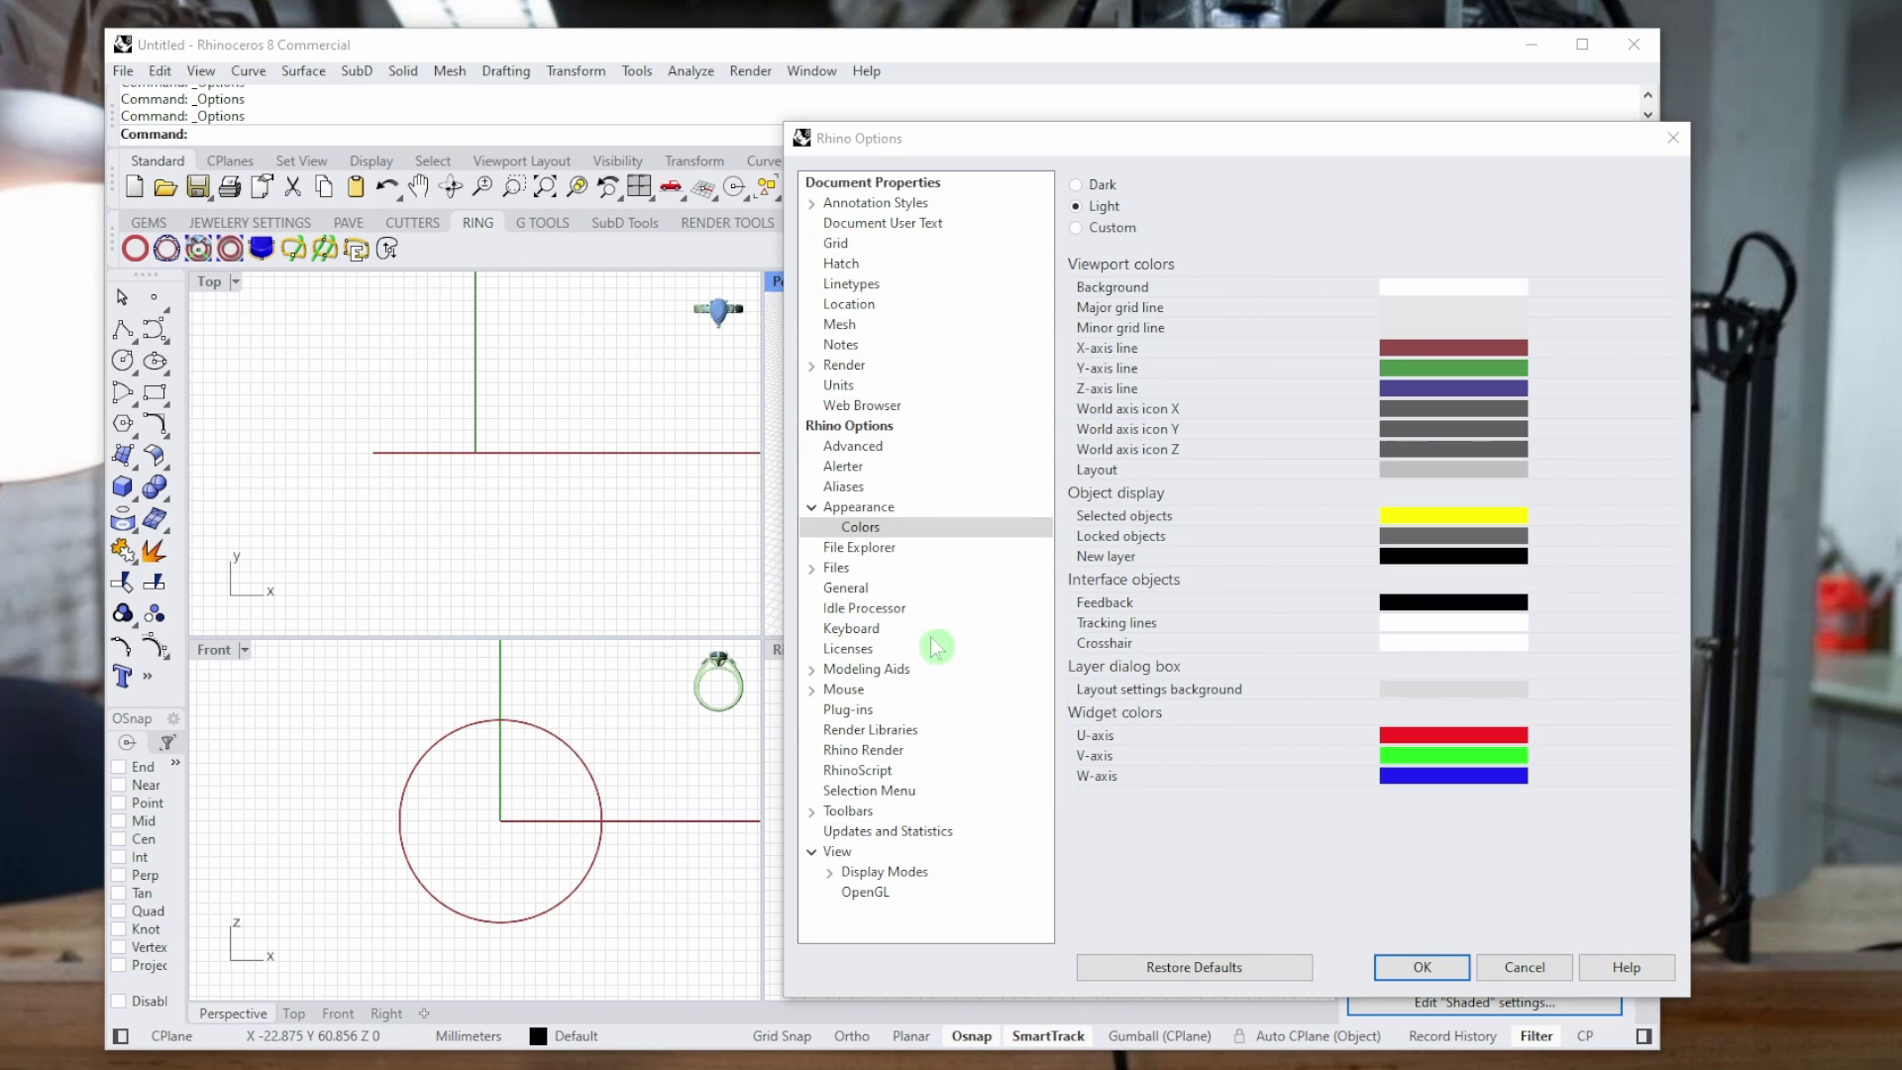
Set the other grid line colour to Gray.
{"action": "left_click", "coordinate": [1421, 328]}
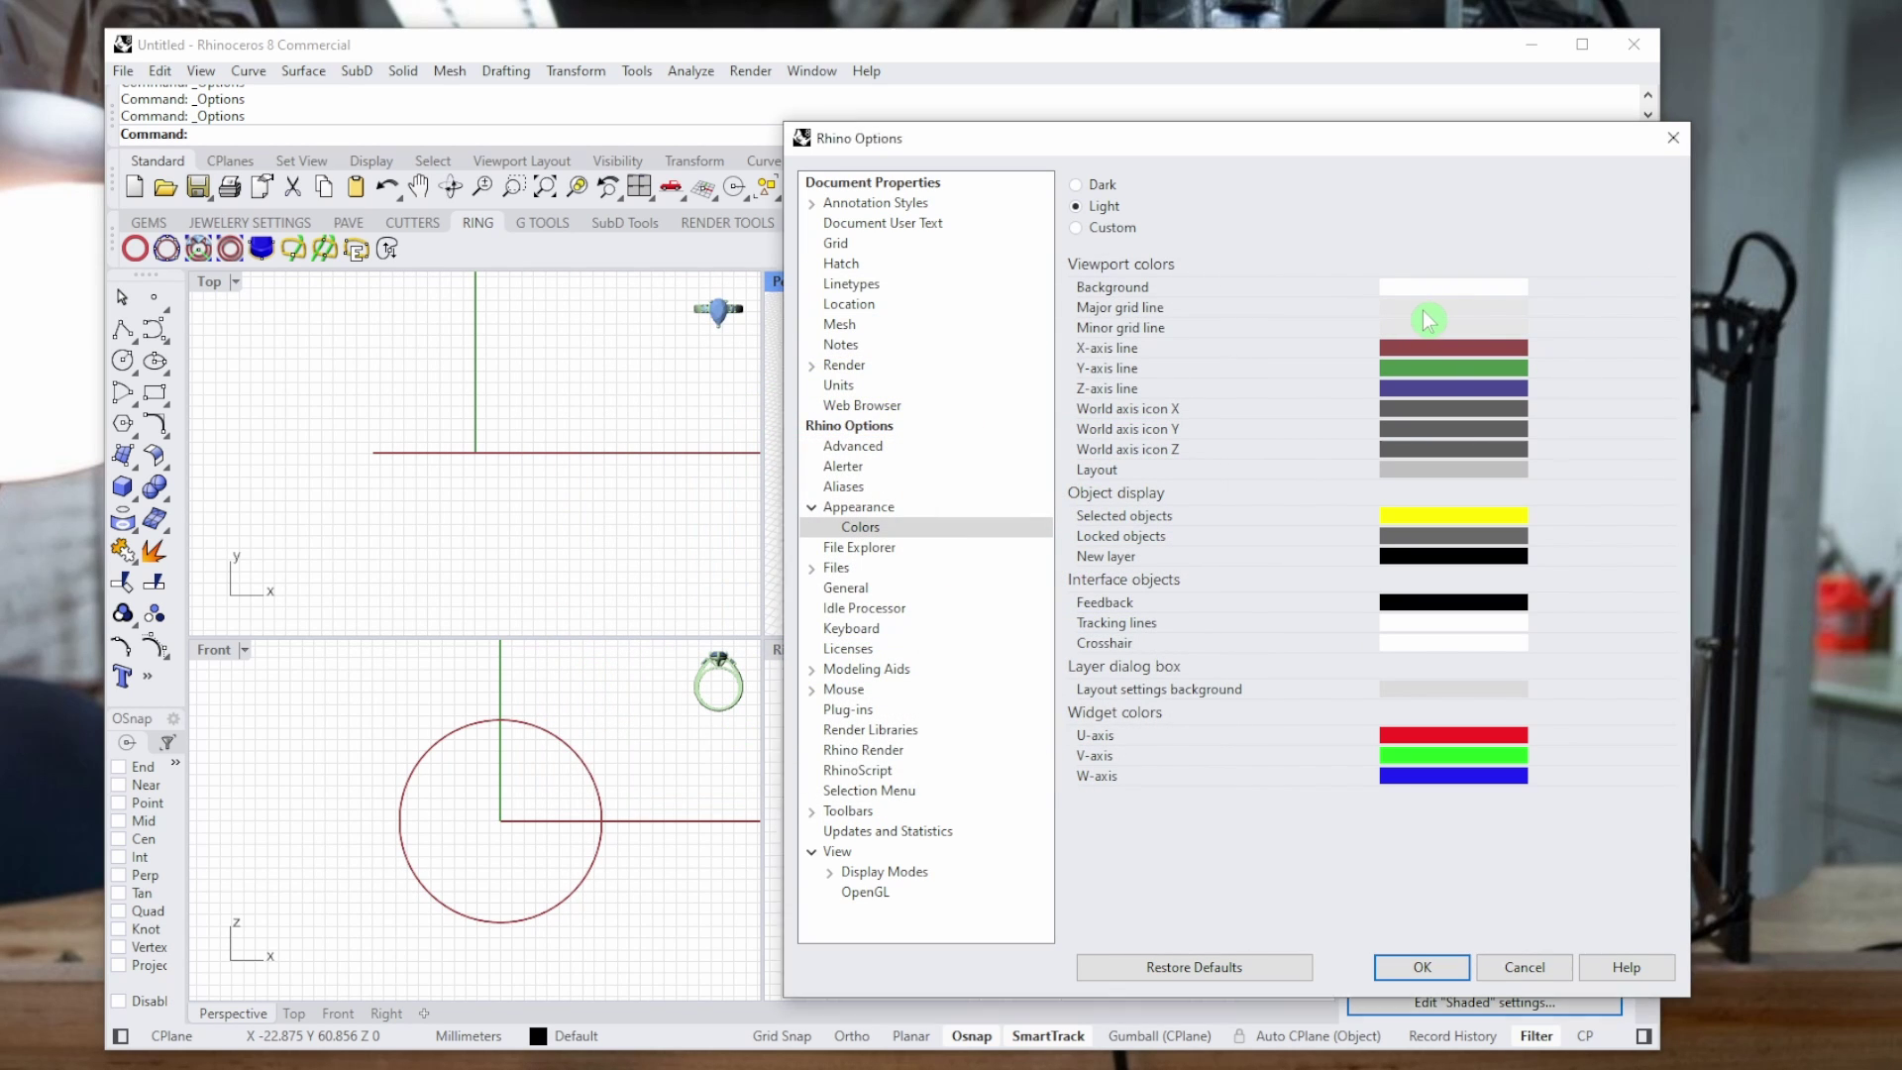
{"action": "left_click", "coordinate": [560, 374]}
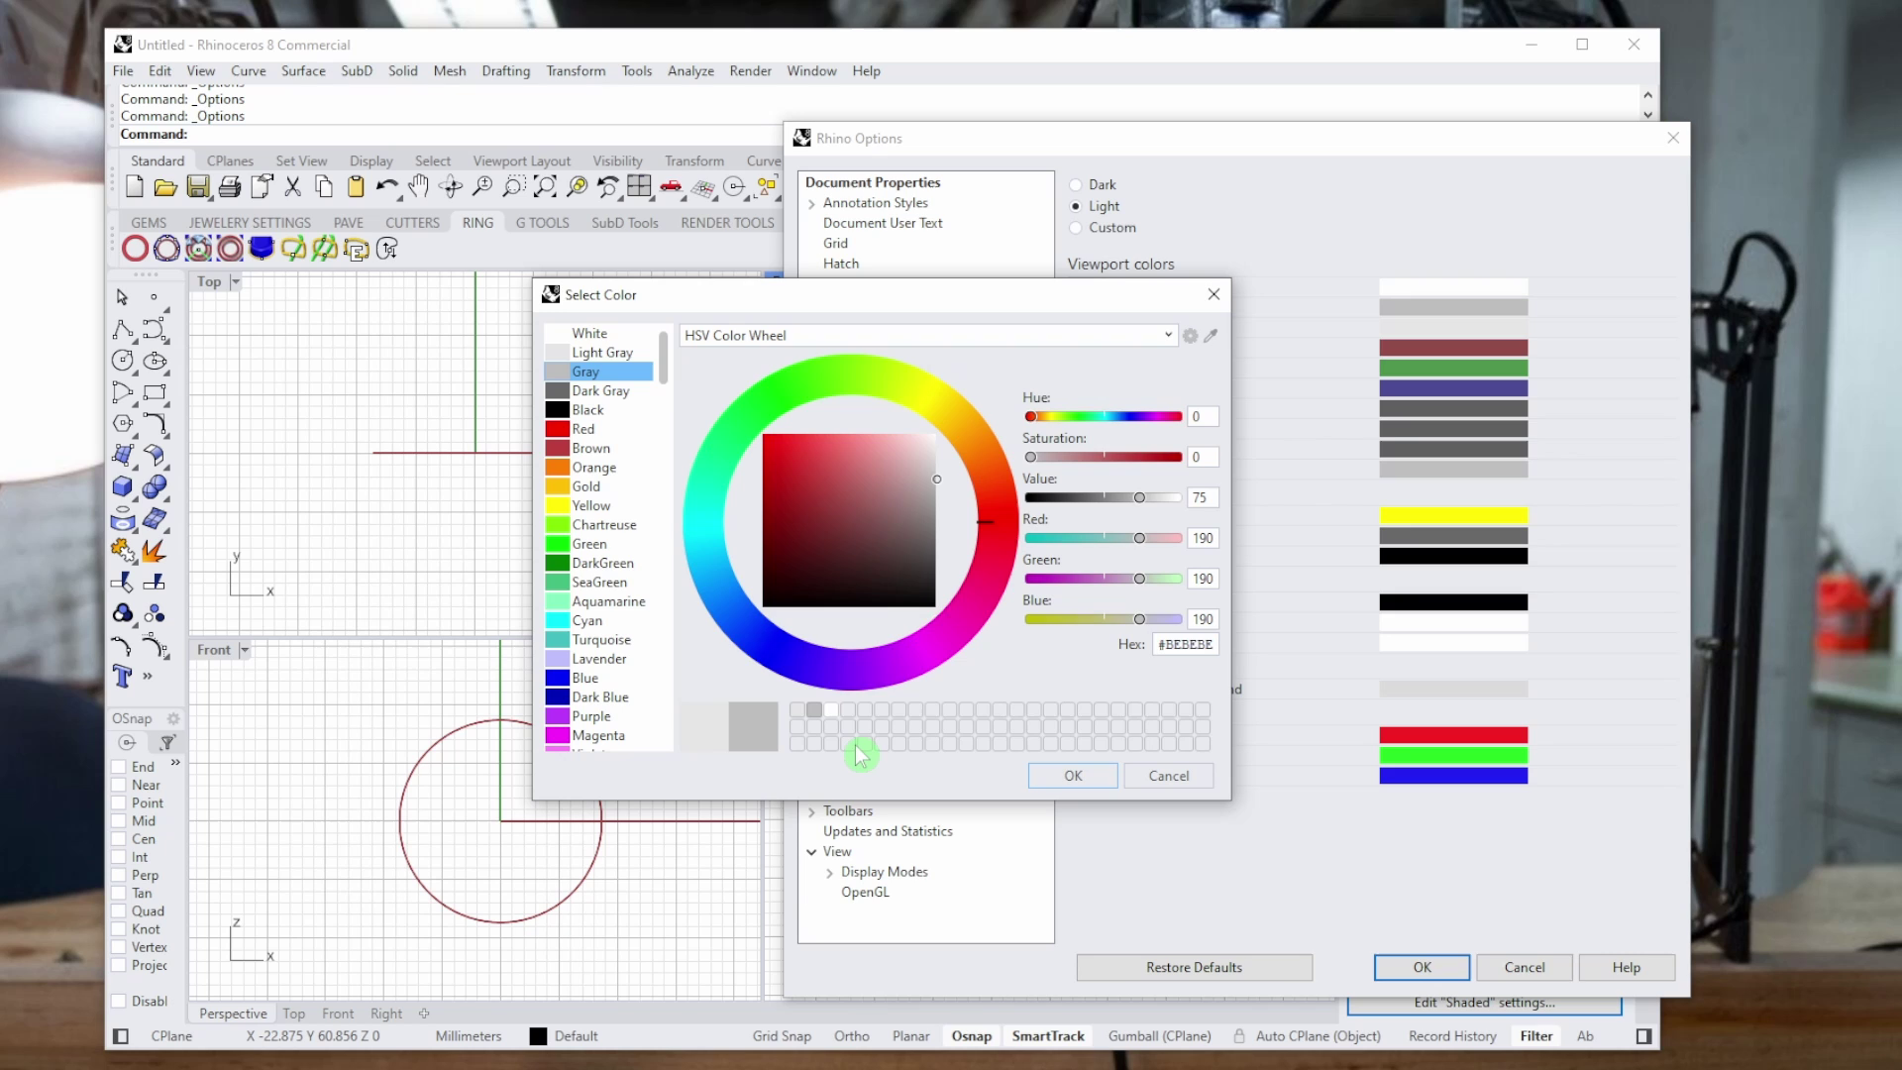
{"action": "left_click", "coordinate": [1042, 775]}
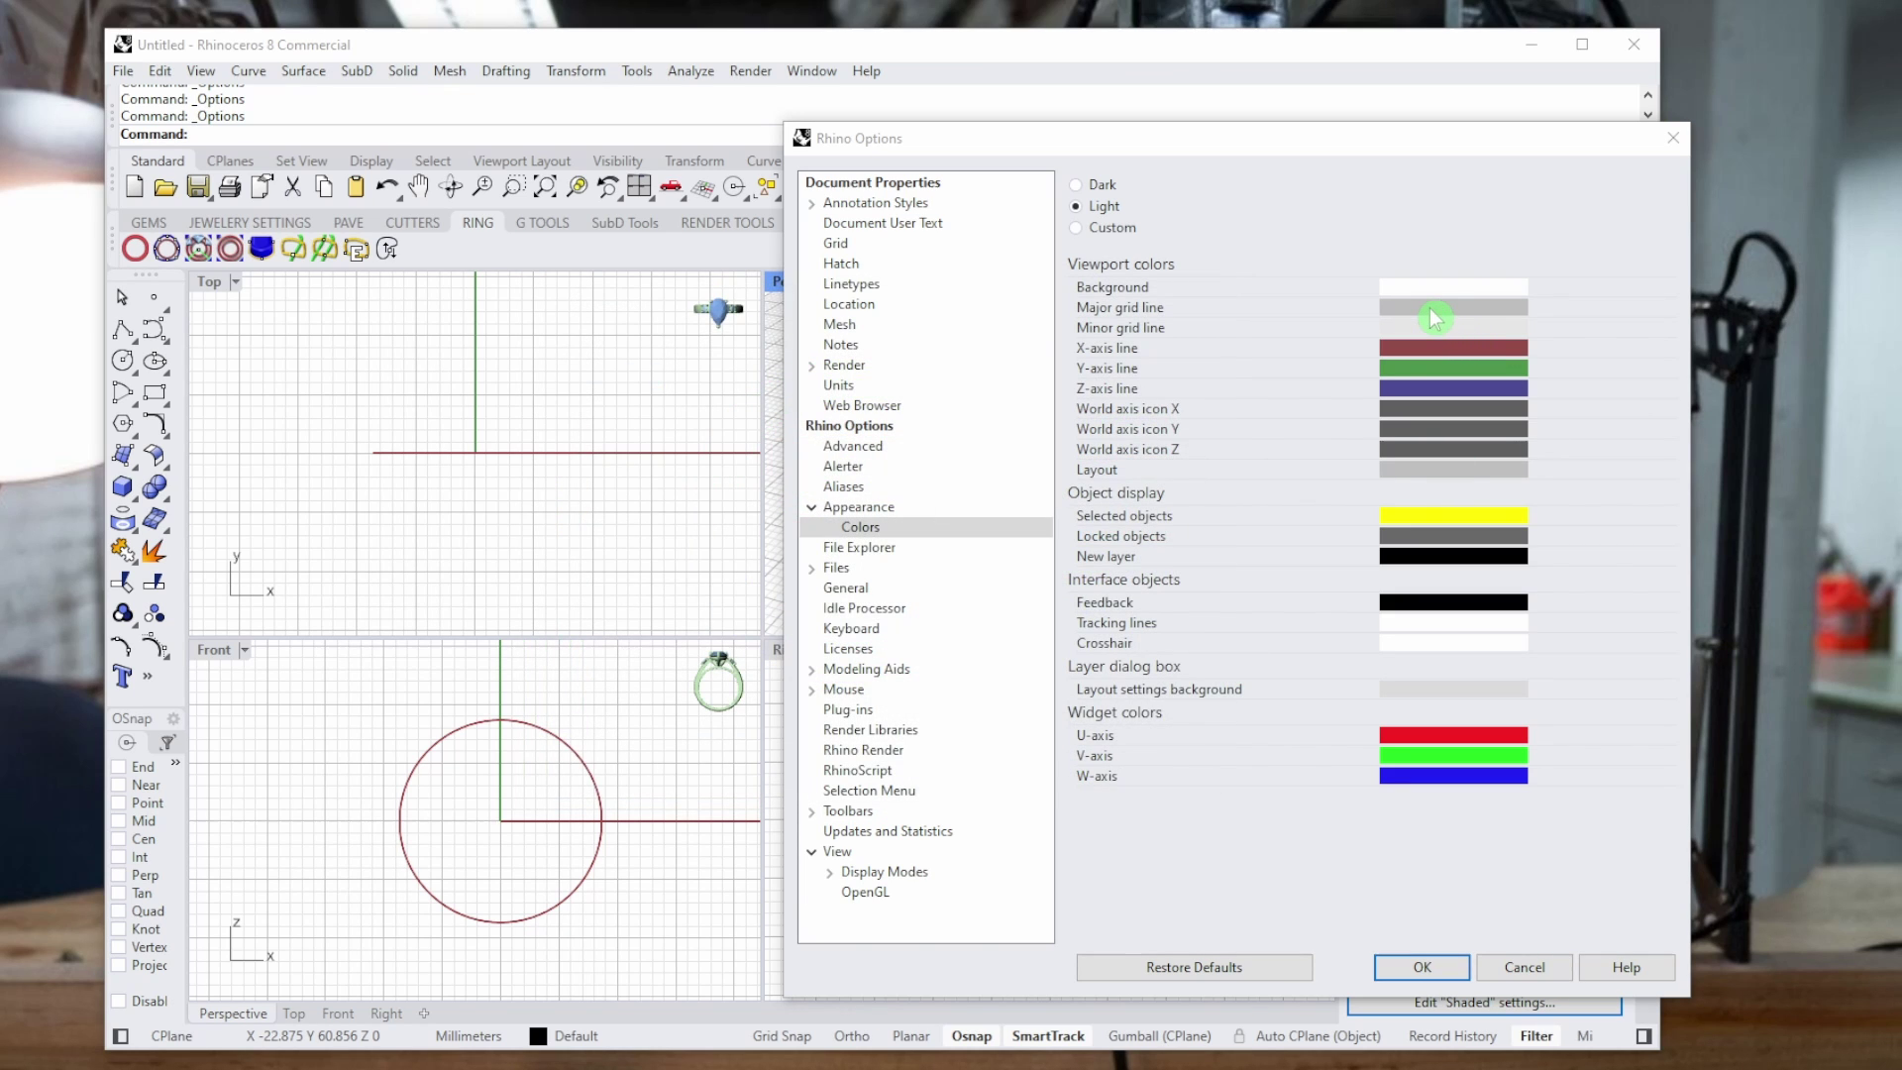
Soften the X-axis line to muted red (#A67D7D) and the Y-axis line to green (#78AB78).
{"action": "left_click", "coordinate": [1451, 358]}
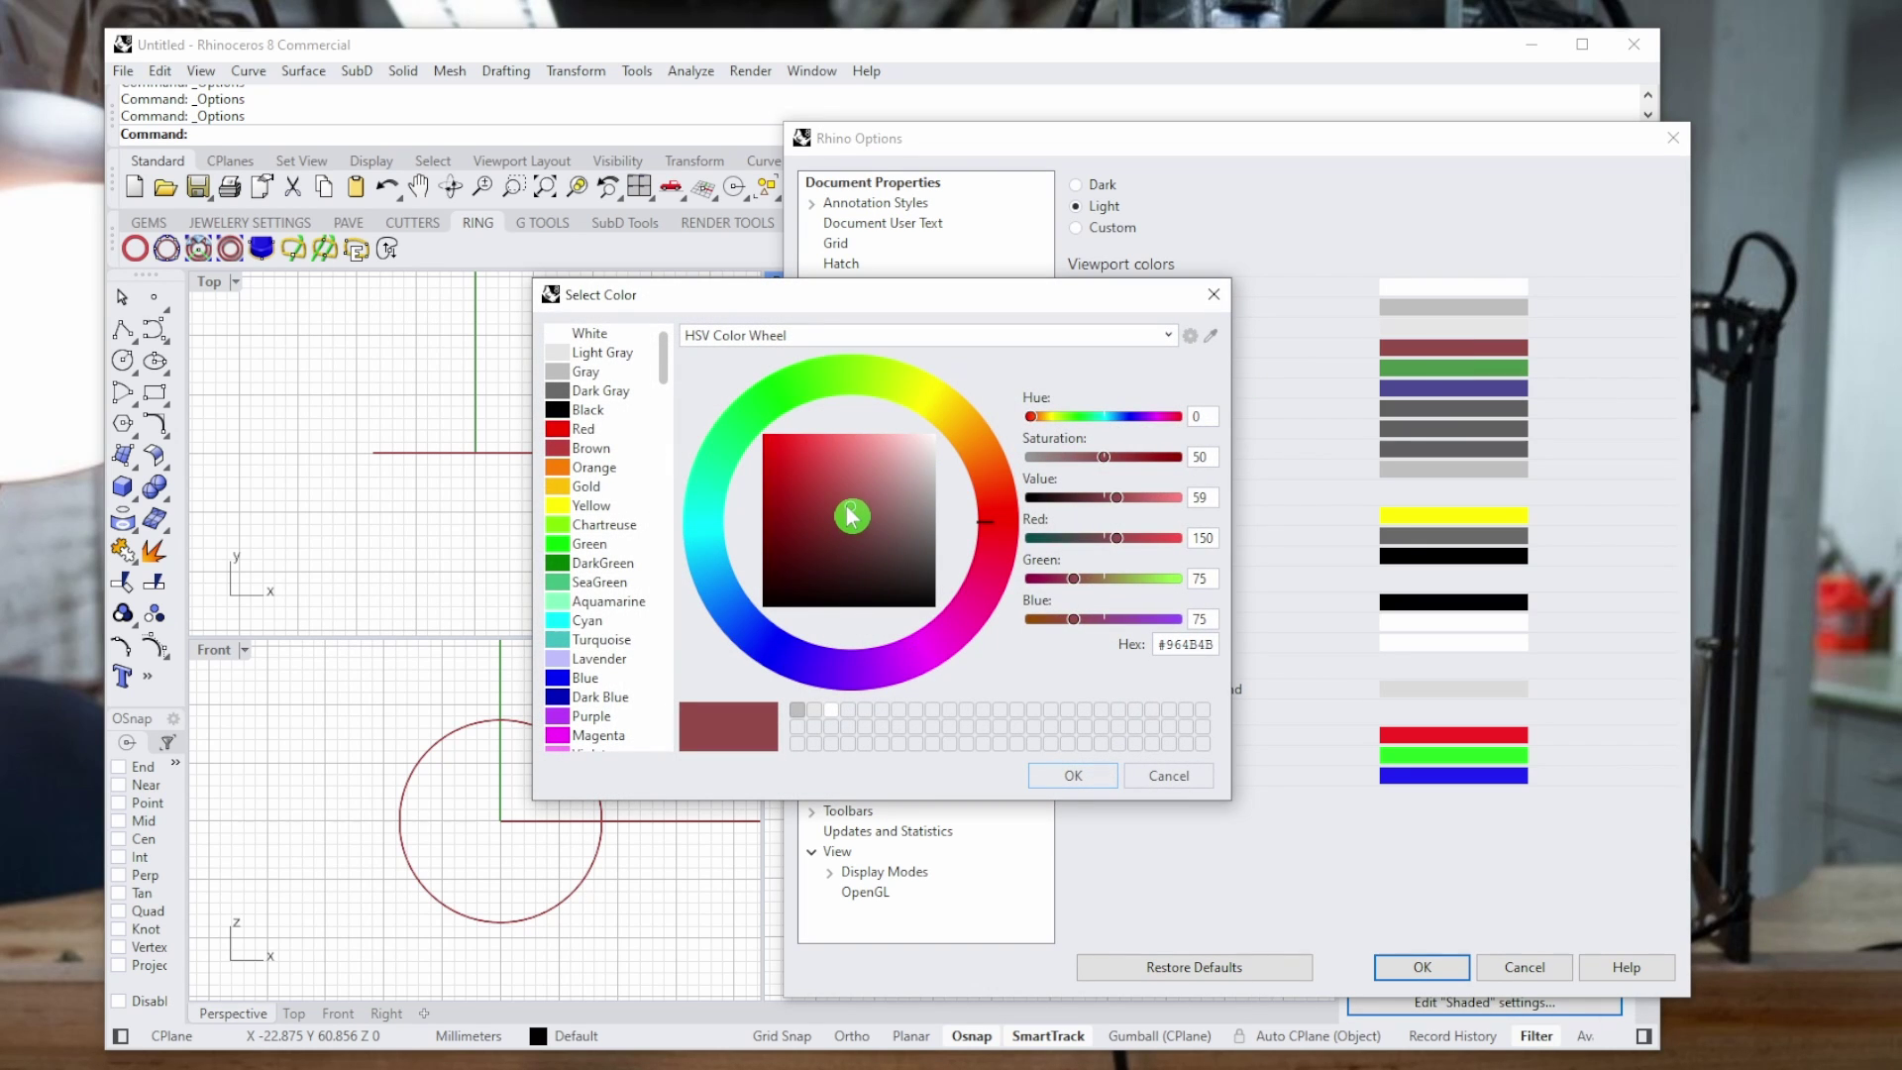
{"action": "left_click_drag", "start_coordinate": [851, 512], "coordinate": [866, 530]}
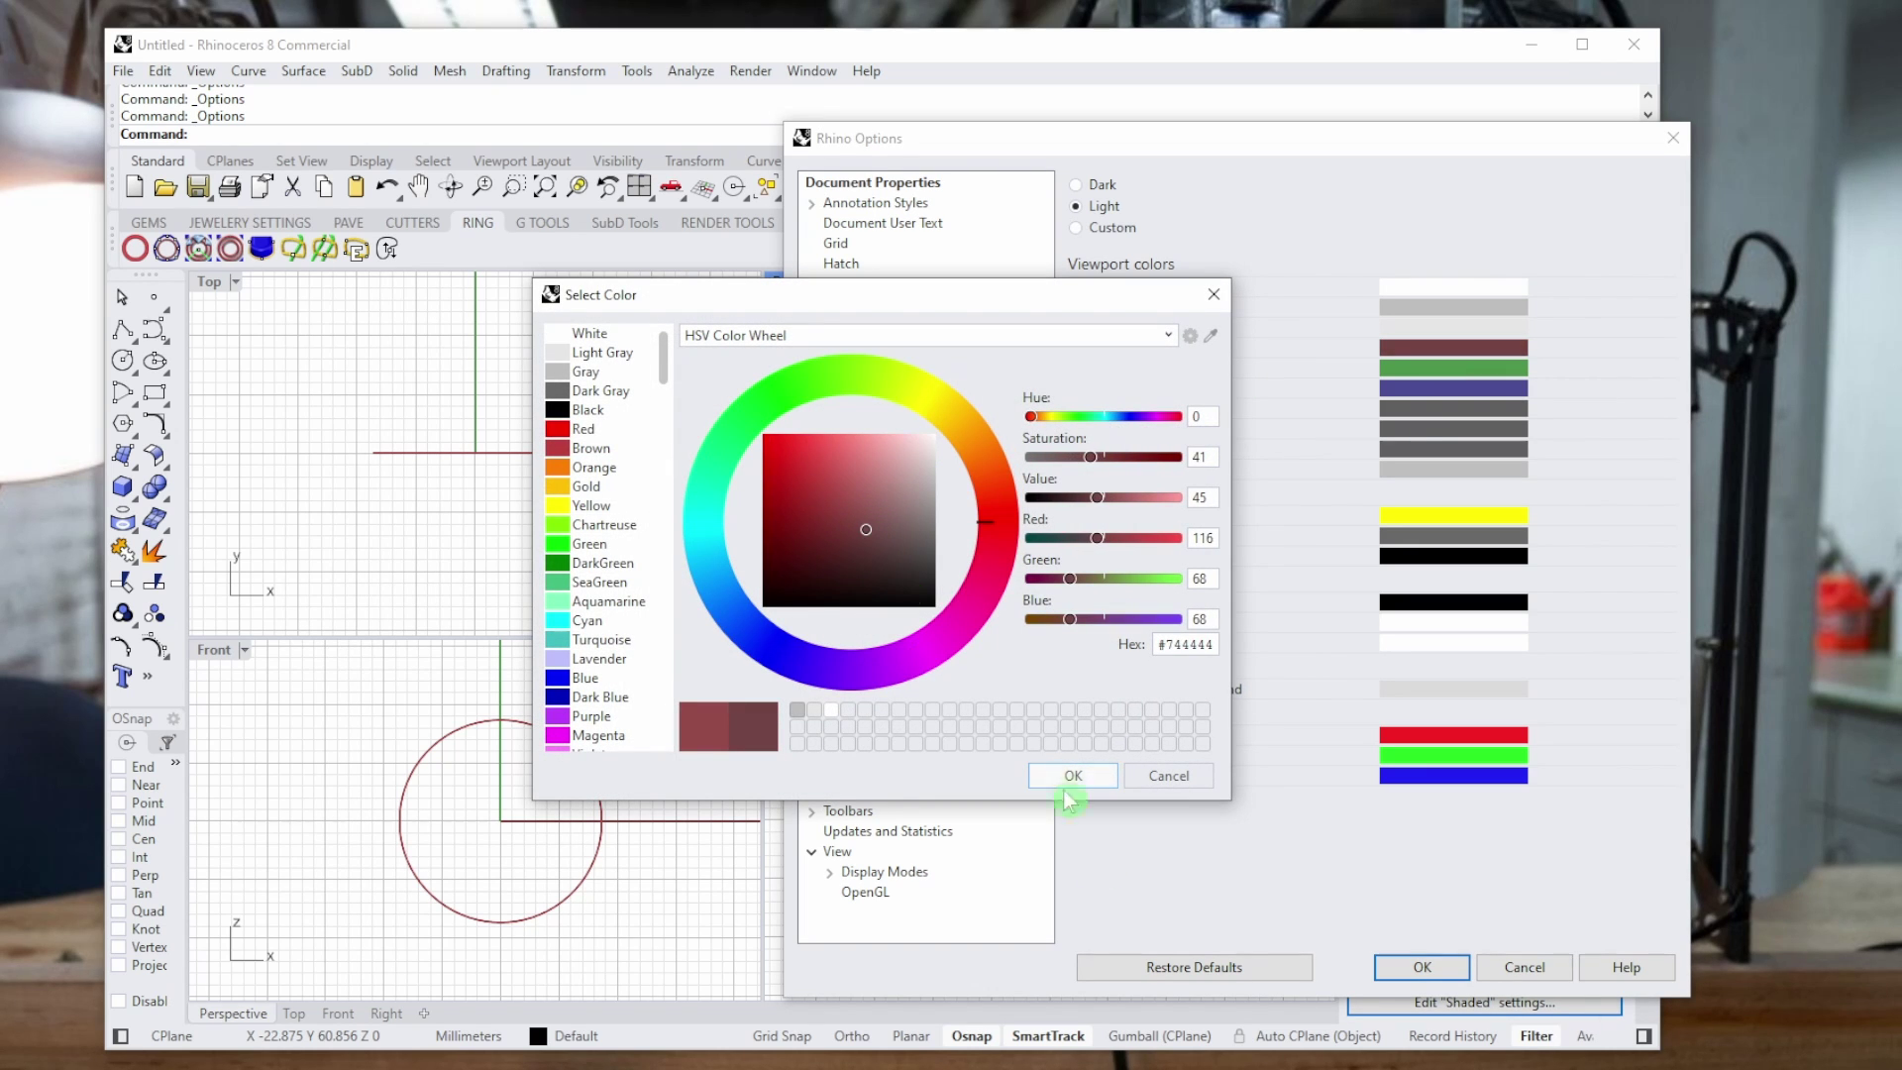
{"action": "left_click", "coordinate": [1068, 782]}
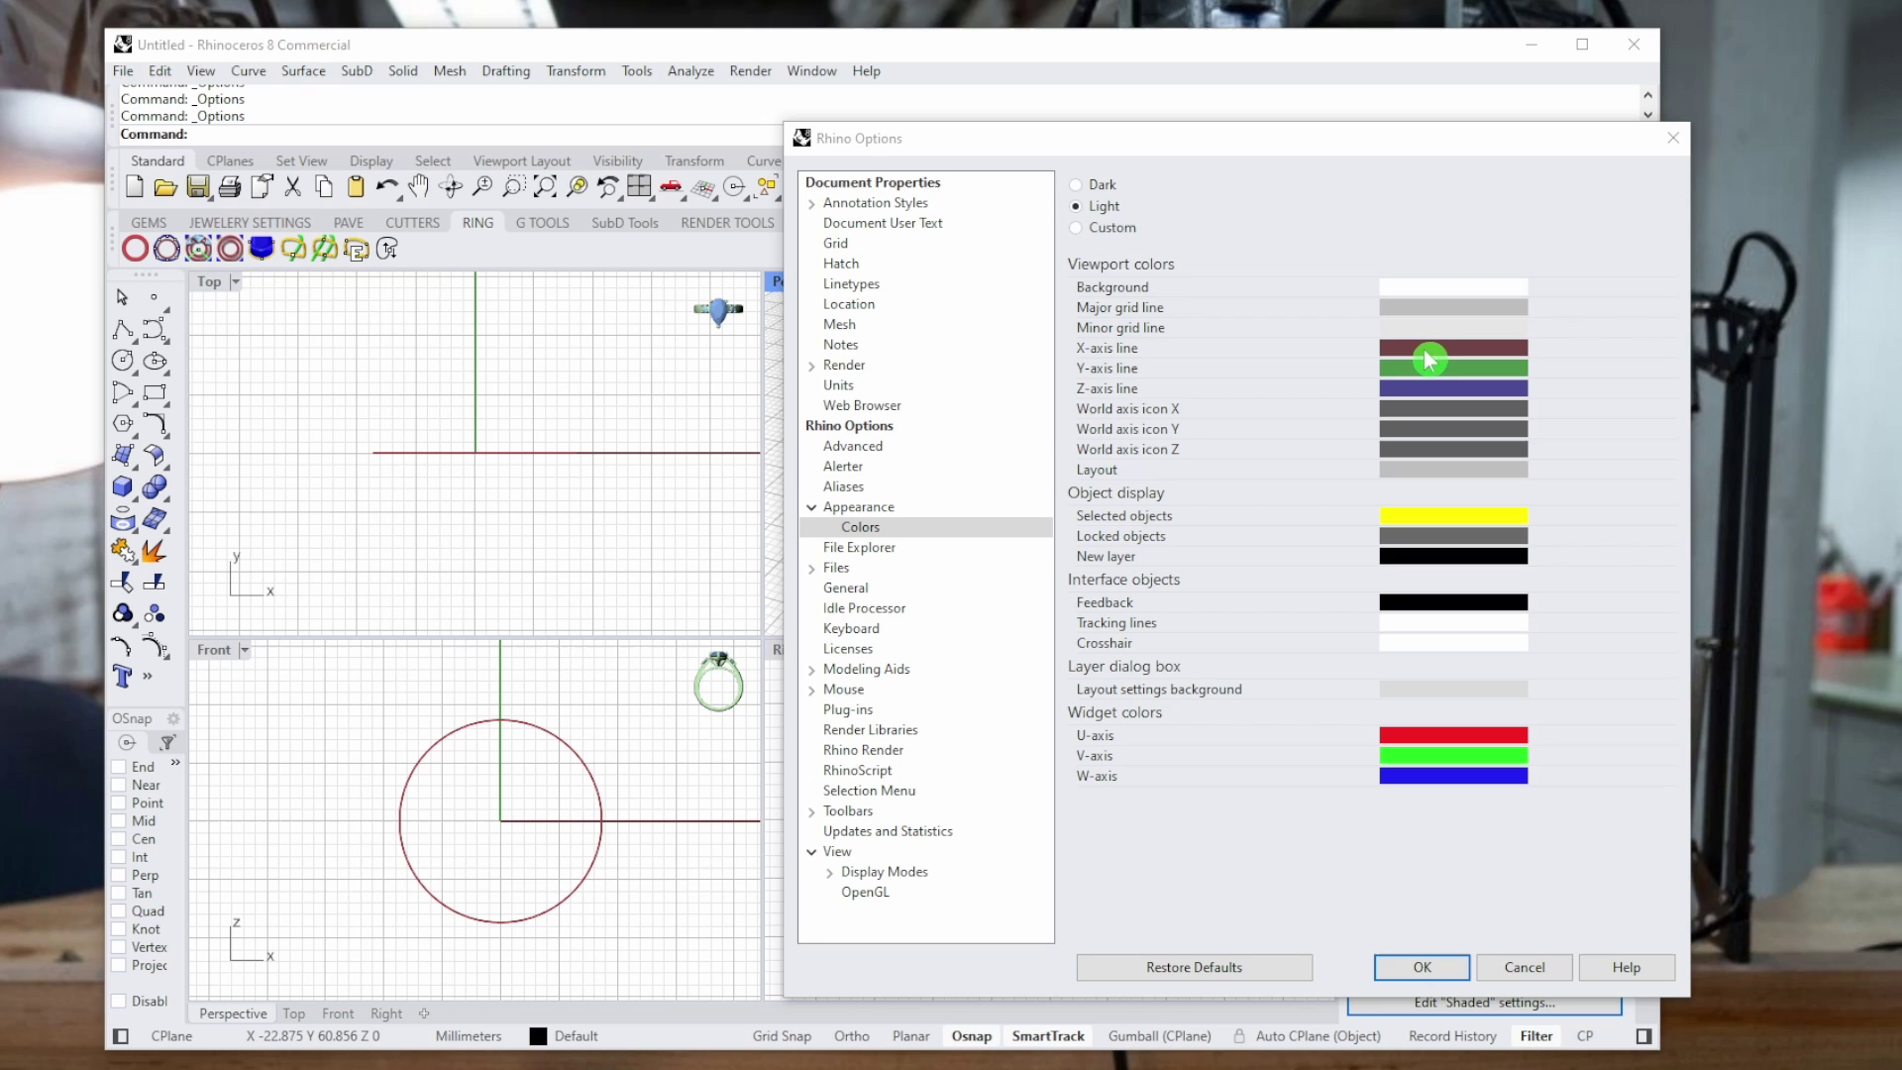
{"action": "left_click", "coordinate": [1430, 360]}
{"action": "left_click_drag", "start_coordinate": [862, 539], "coordinate": [895, 493]}
{"action": "left_click", "coordinate": [1075, 777]}
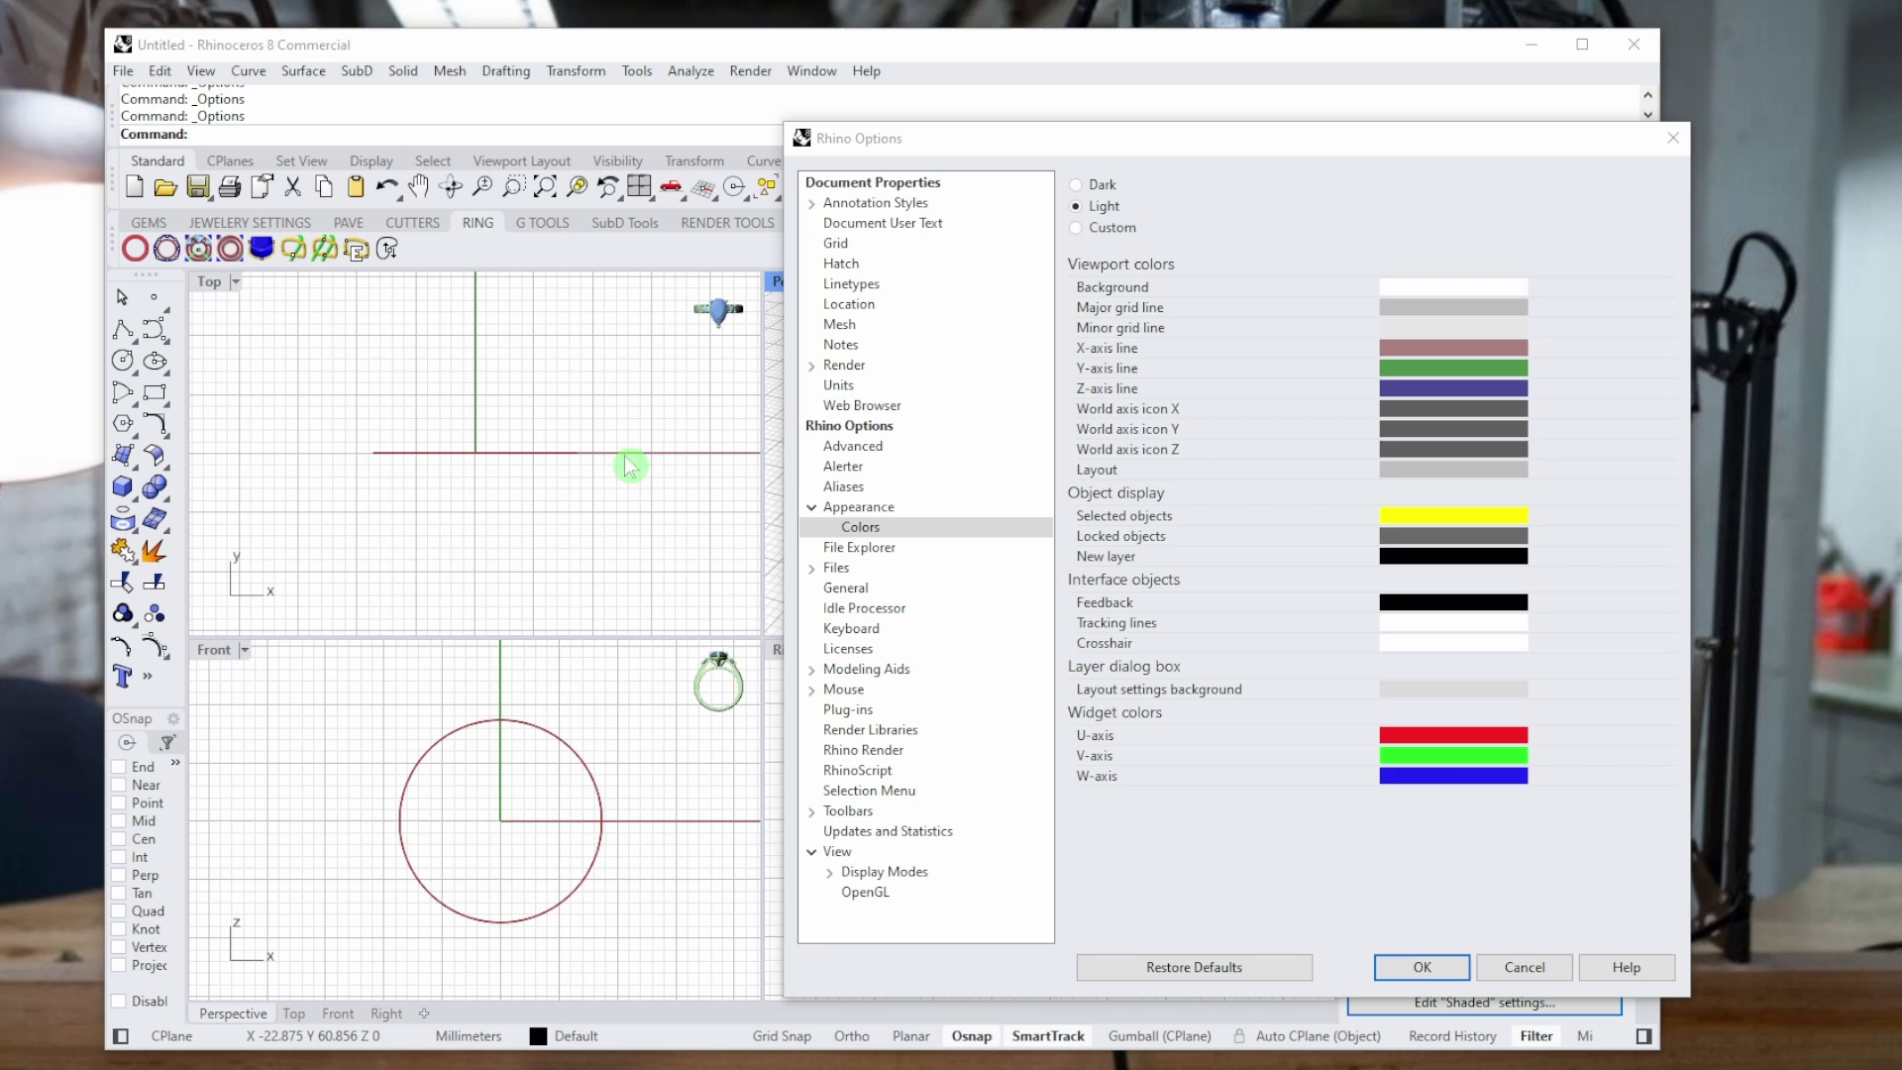
{"action": "left_click", "coordinate": [1414, 368]}
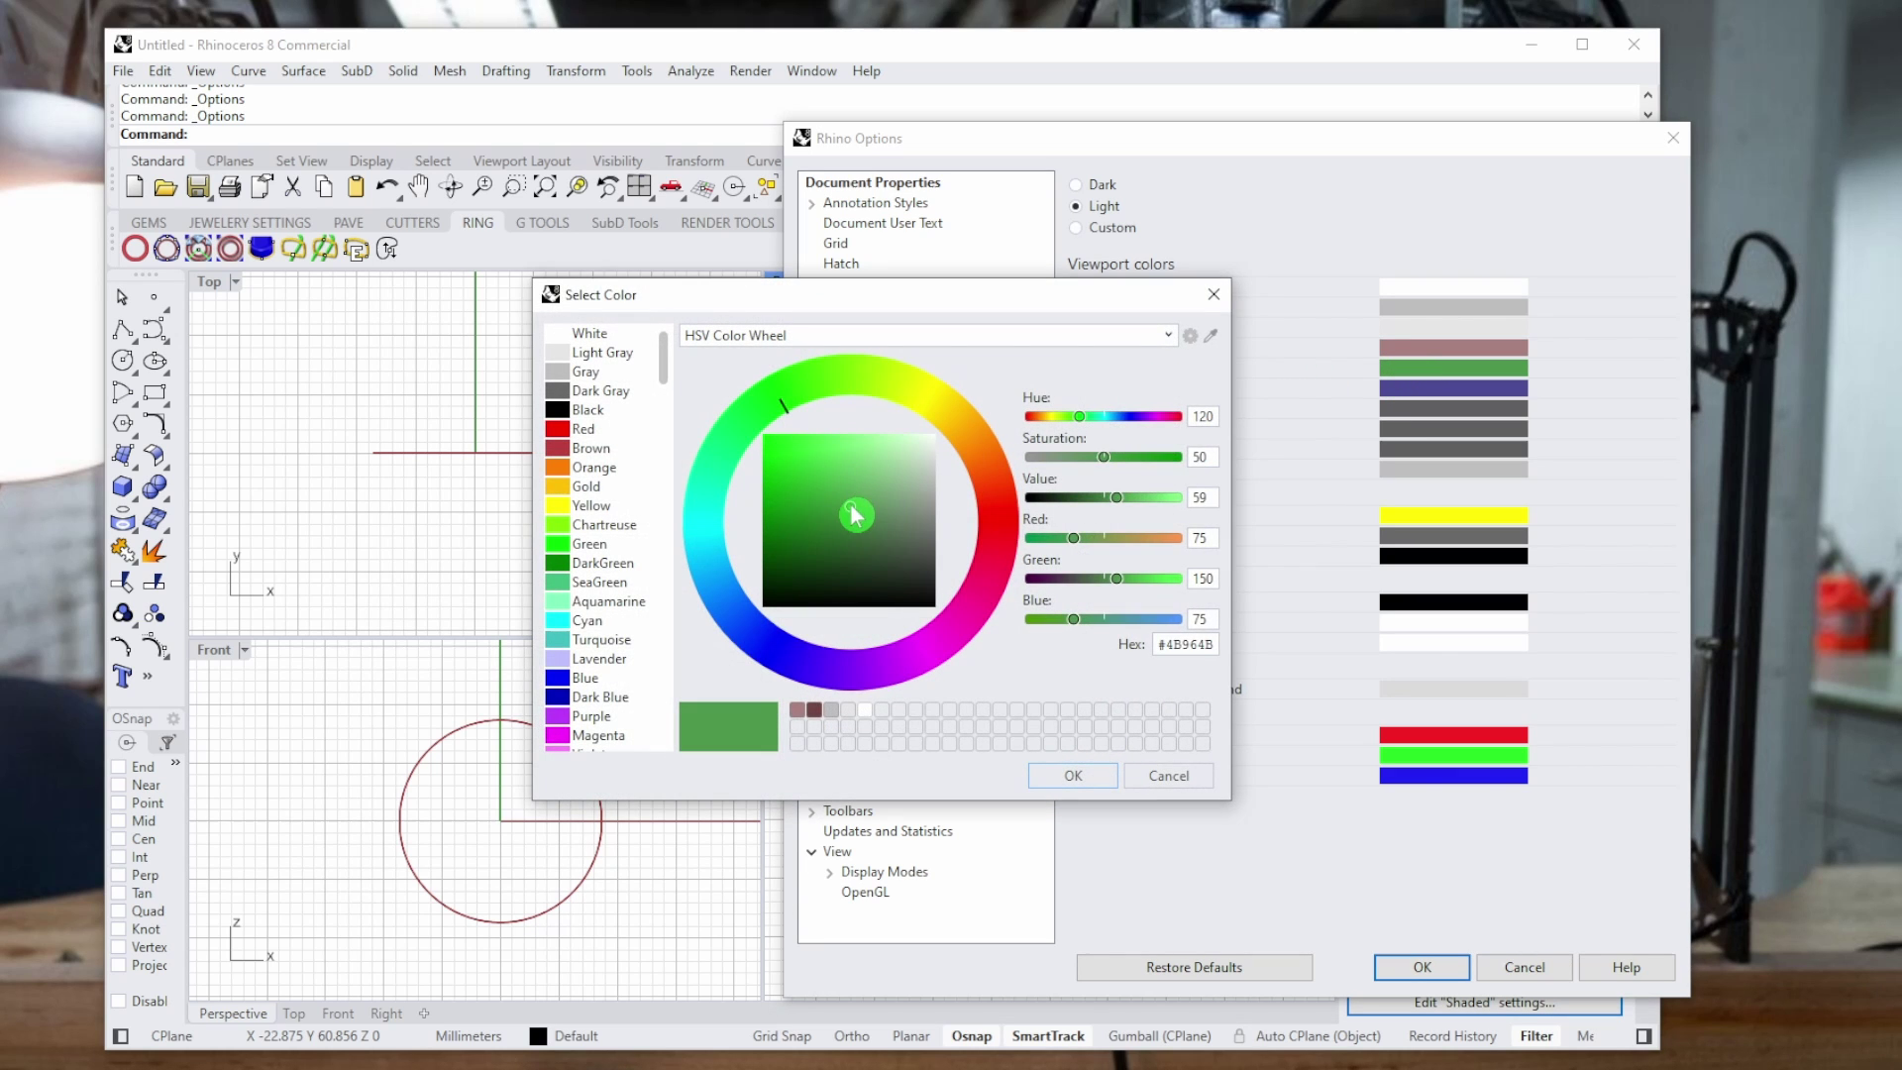
{"action": "left_click_drag", "start_coordinate": [854, 513], "coordinate": [887, 500]}
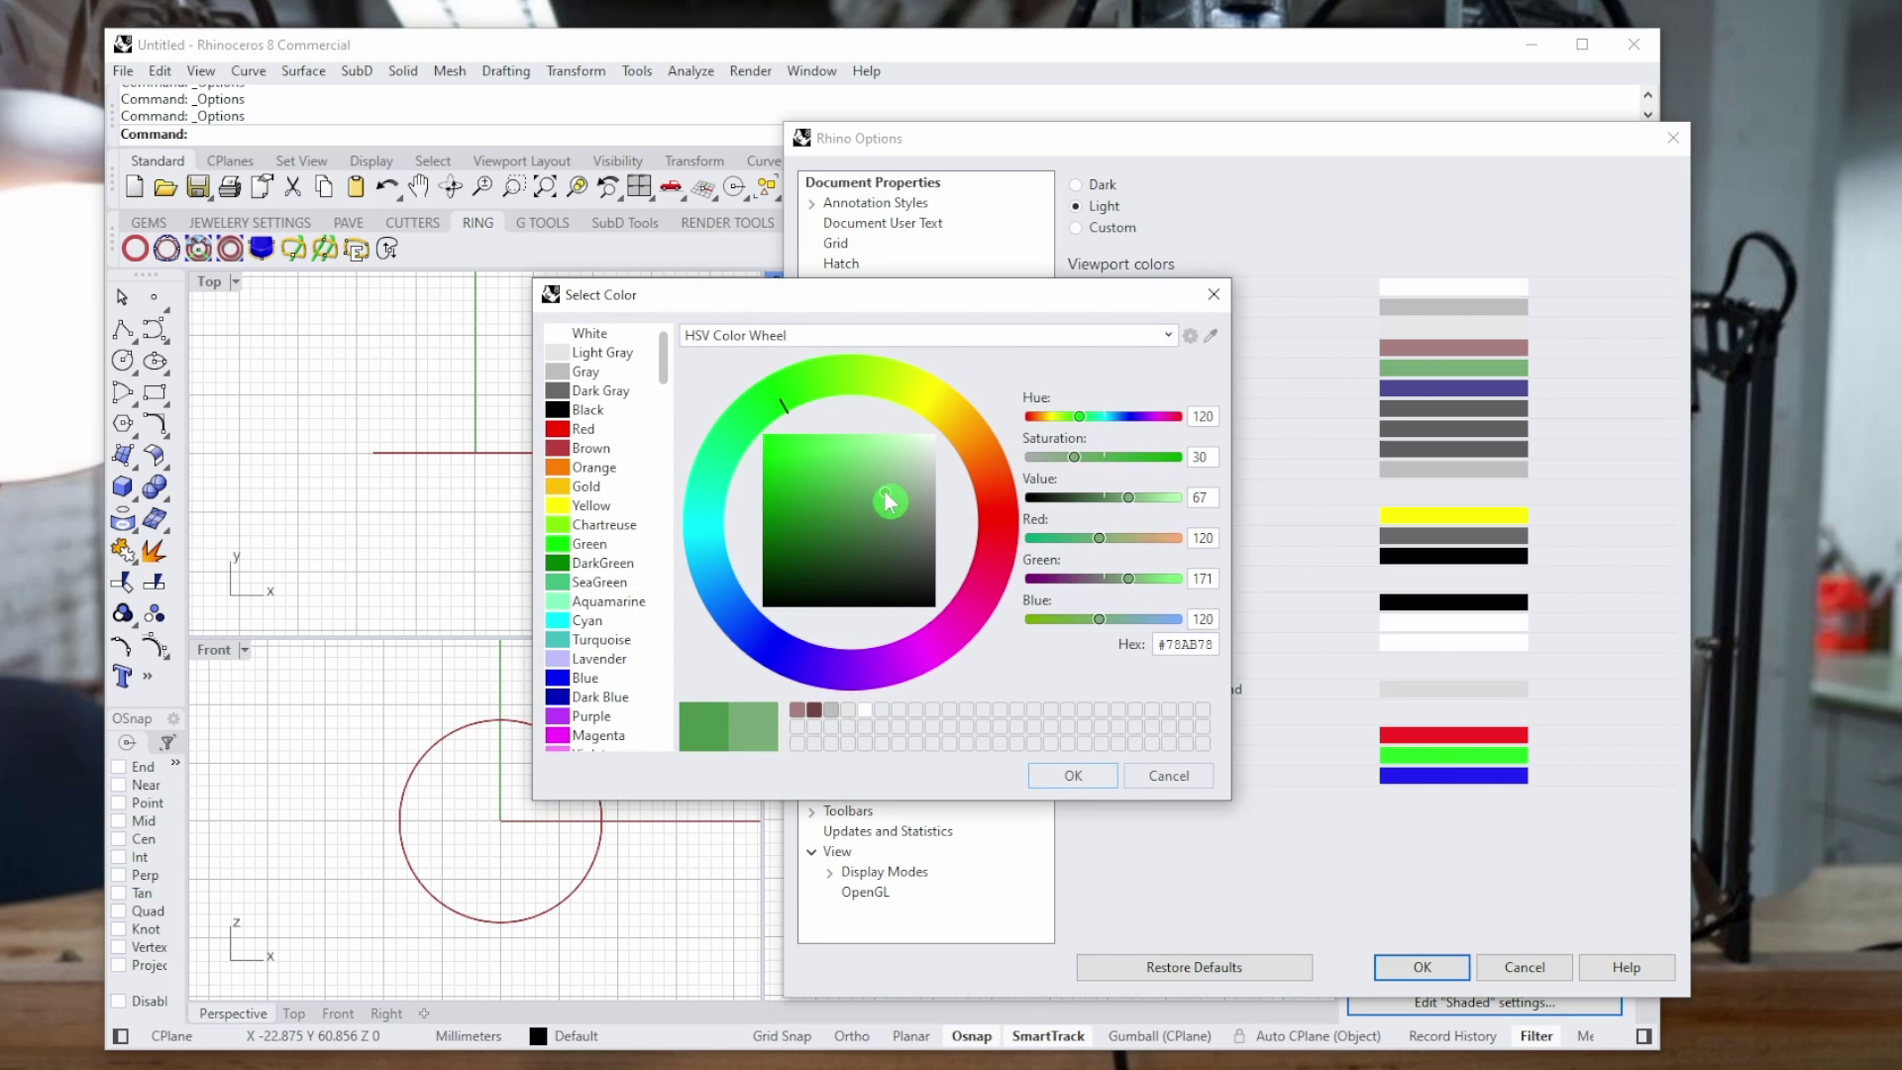
{"action": "left_click", "coordinate": [1072, 776]}
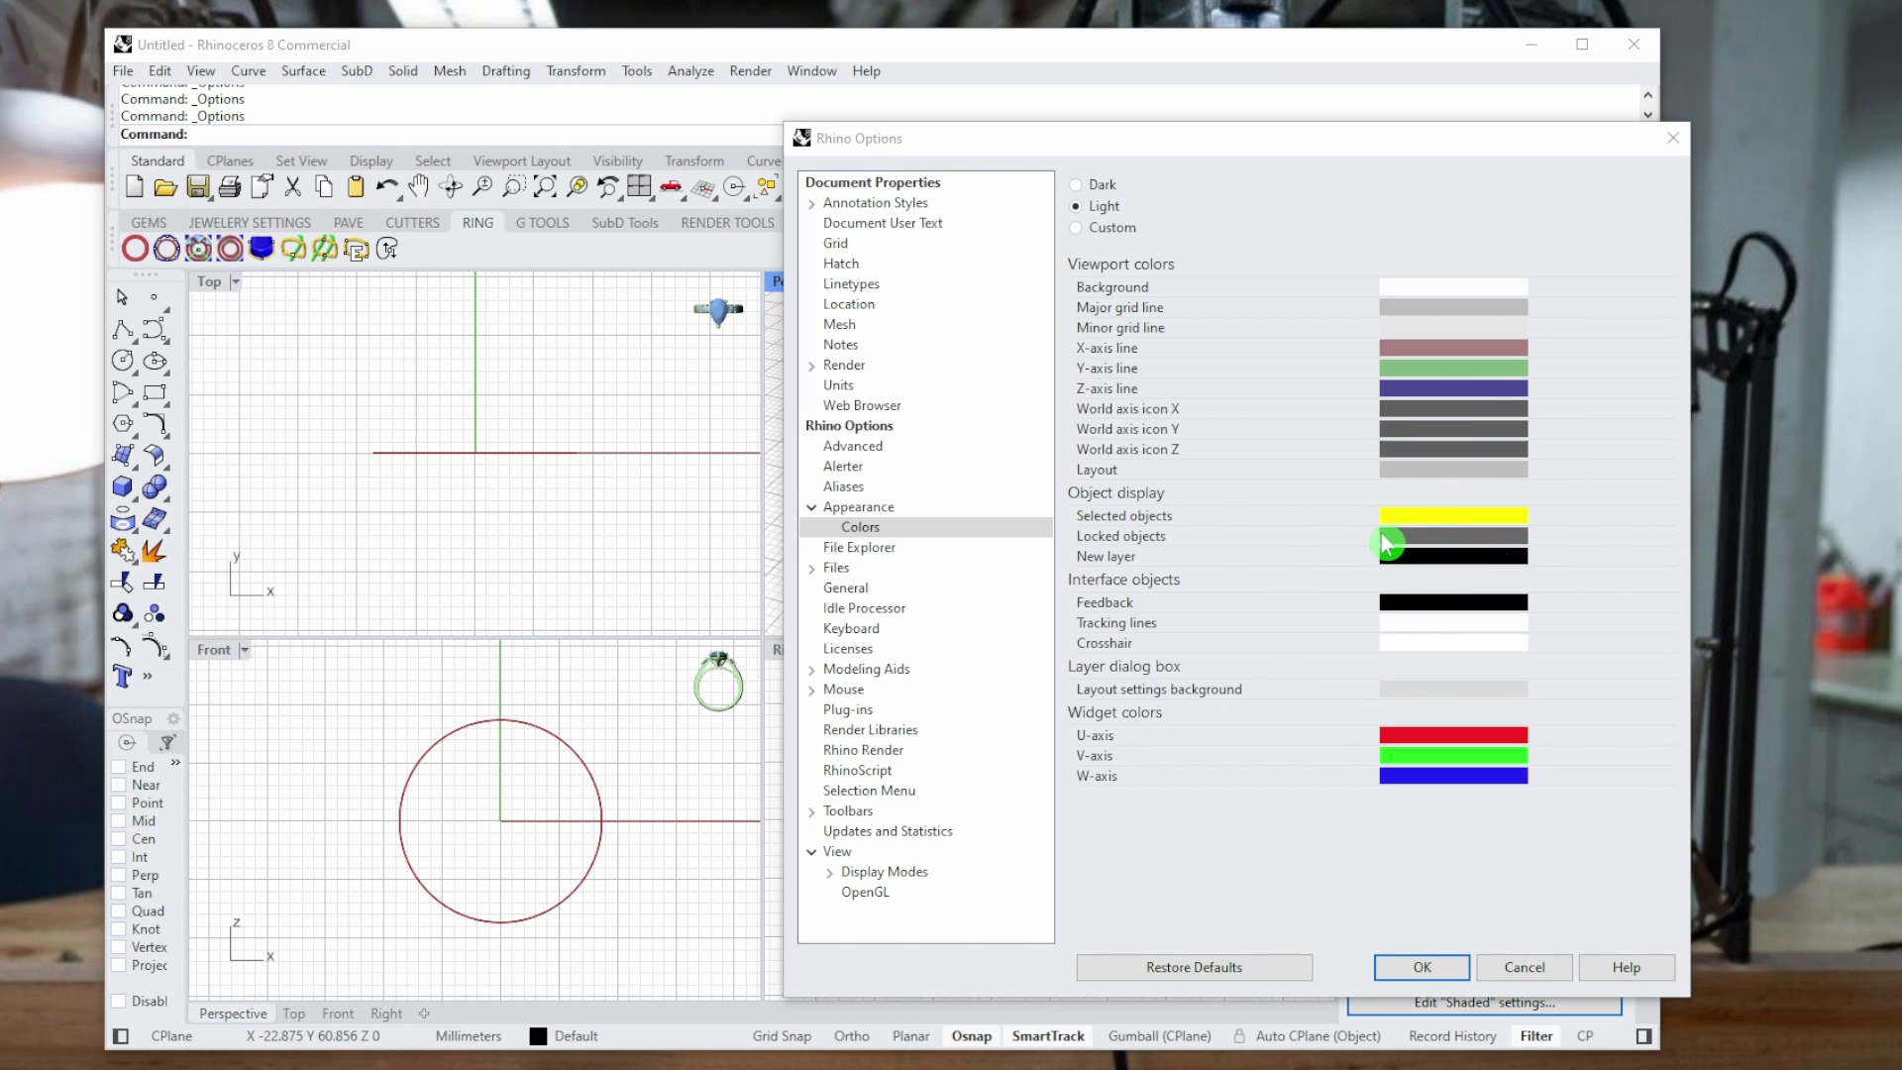
Make selected objects olive yellow, tracking lines dark red and the crosshair bright red.
{"action": "left_click", "coordinate": [1496, 516]}
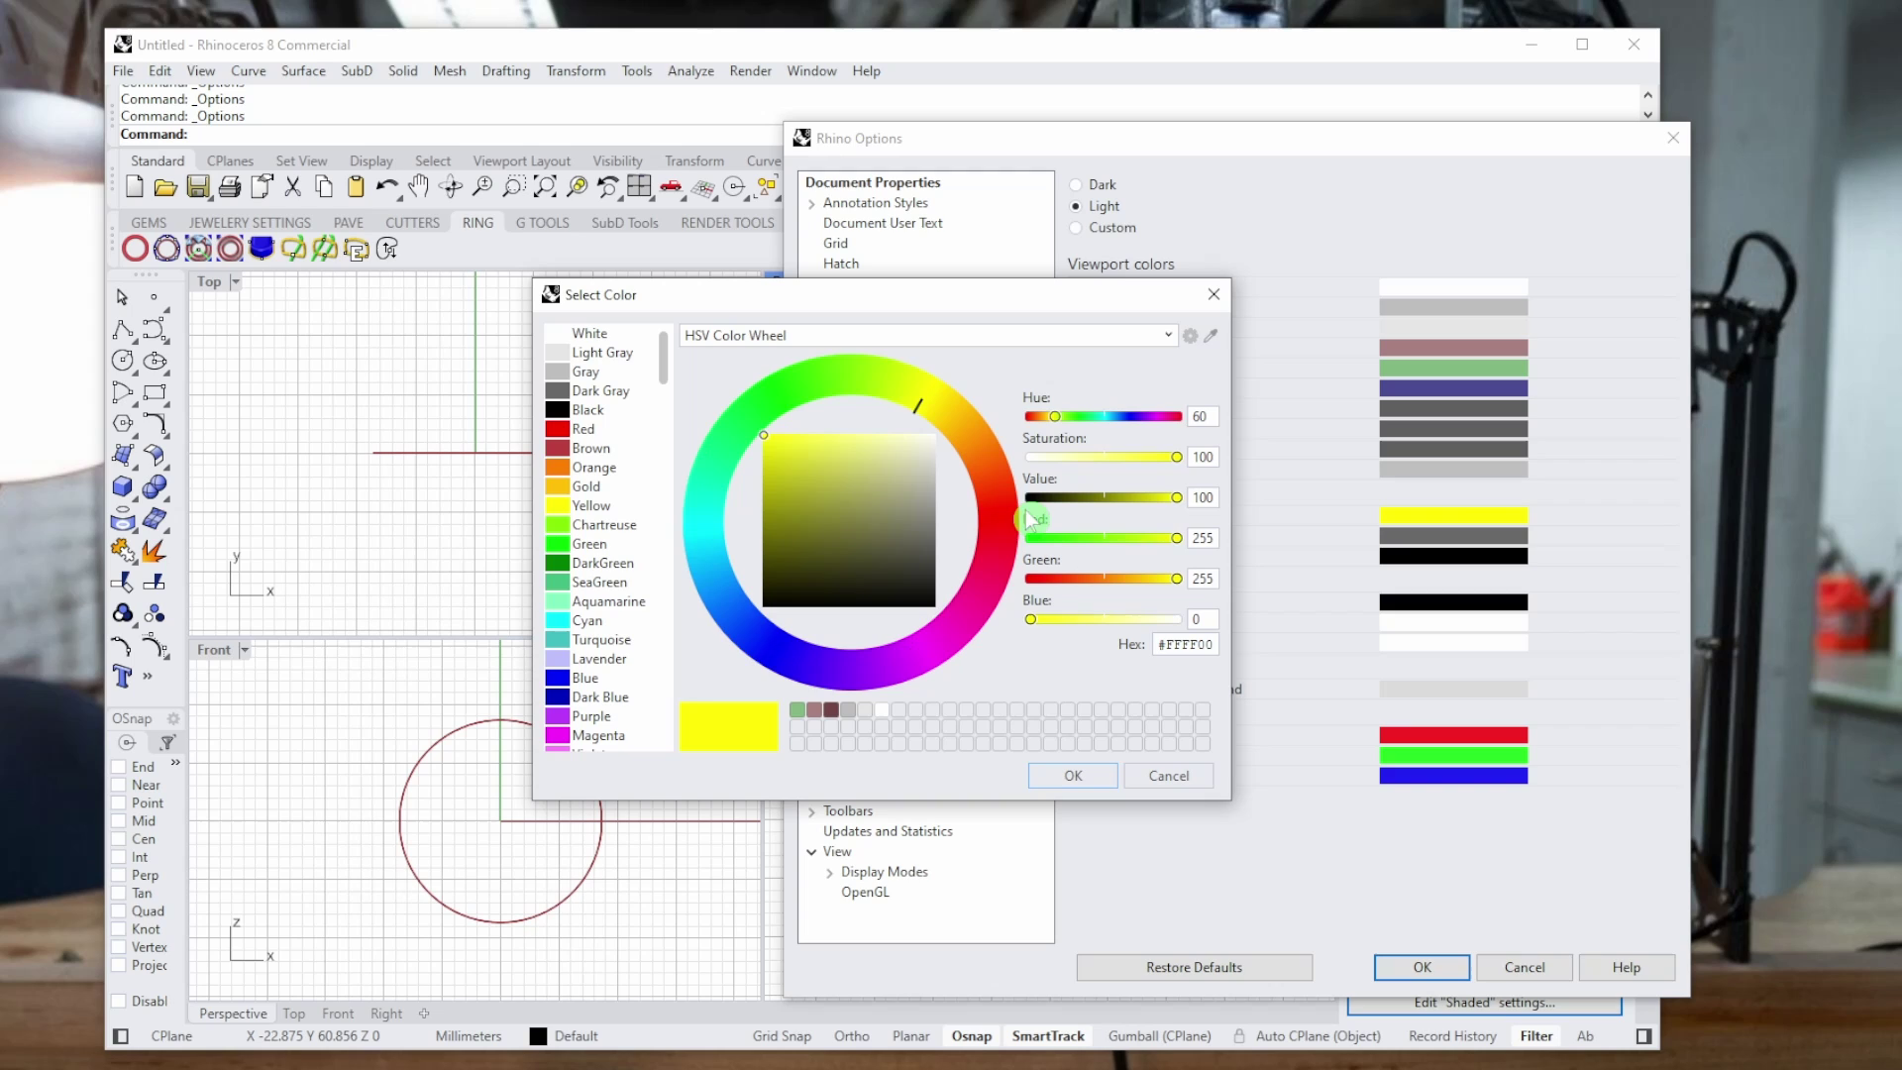
{"action": "mouse_move", "coordinate": [837, 495]}
{"action": "left_mouse_down"}
{"action": "mouse_move", "coordinate": [841, 531]}
{"action": "mouse_move", "coordinate": [833, 502]}
{"action": "left_mouse_up"}
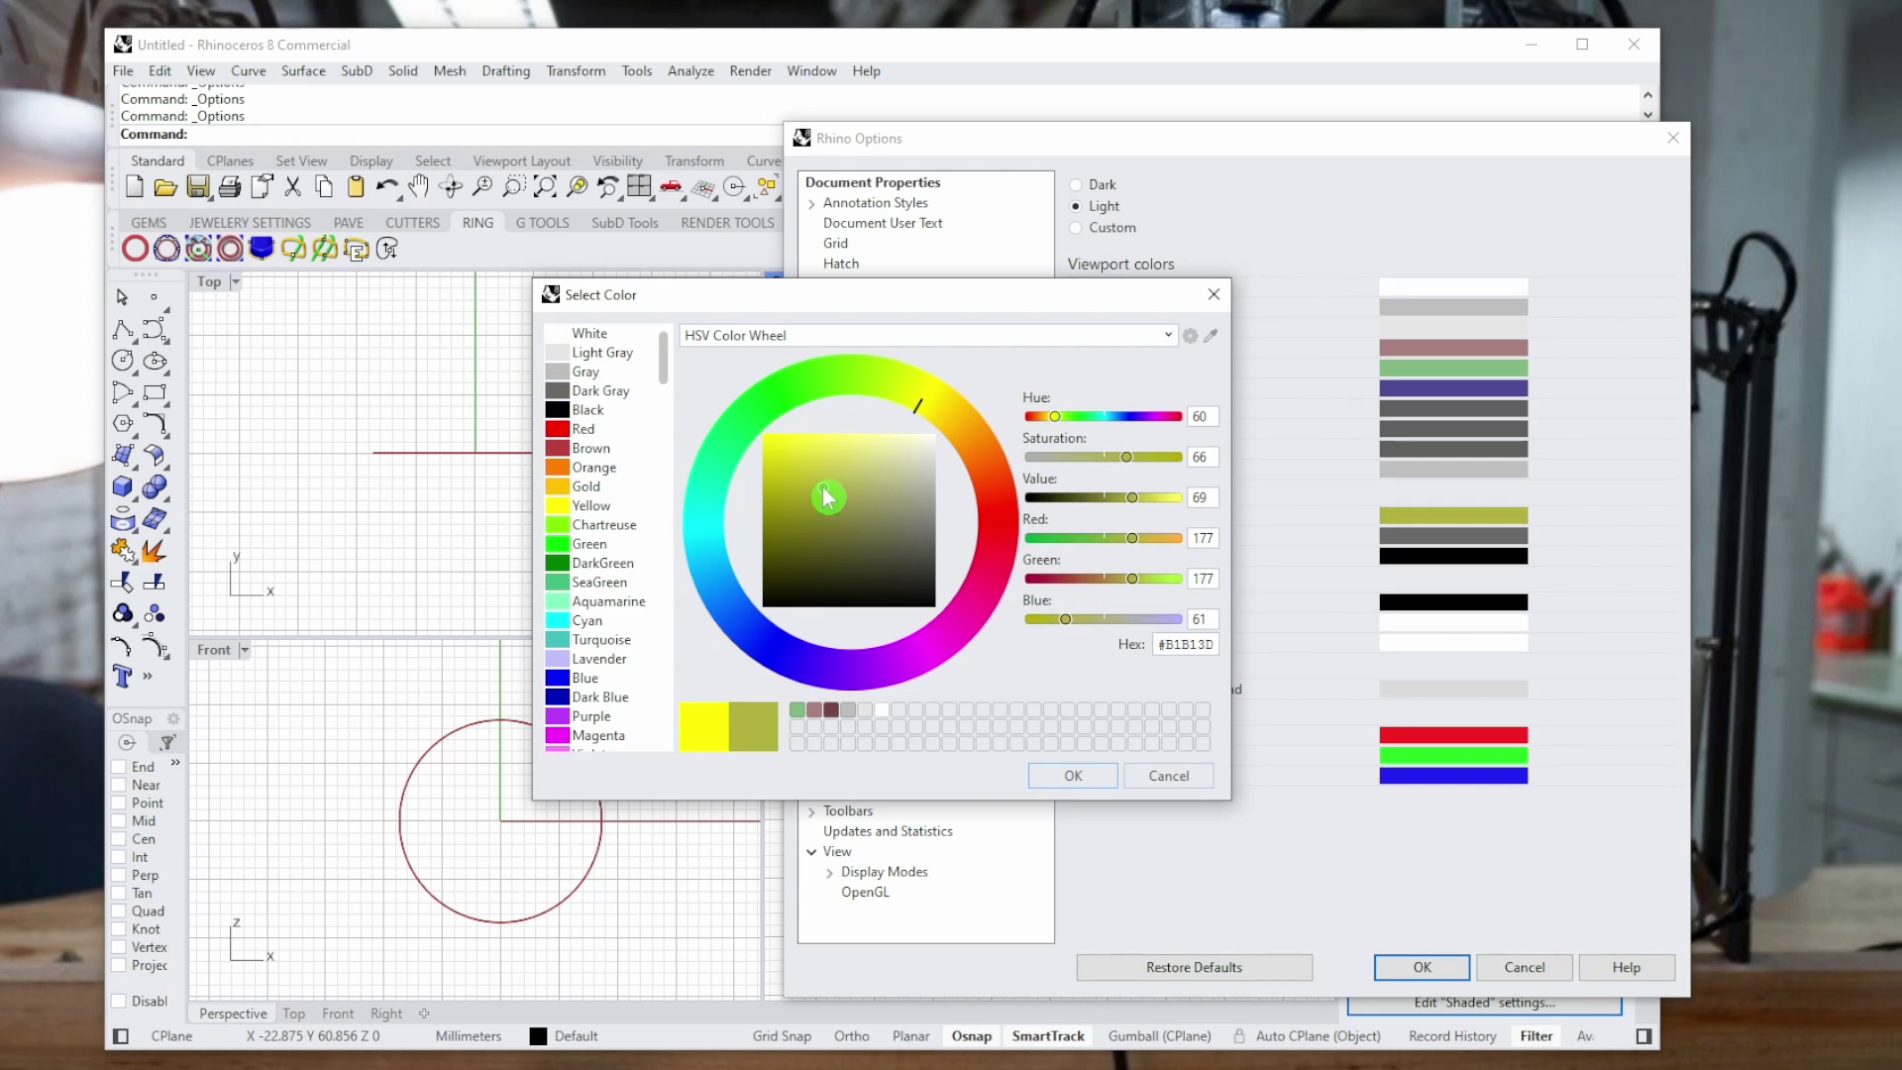
{"action": "left_click", "coordinate": [1078, 776]}
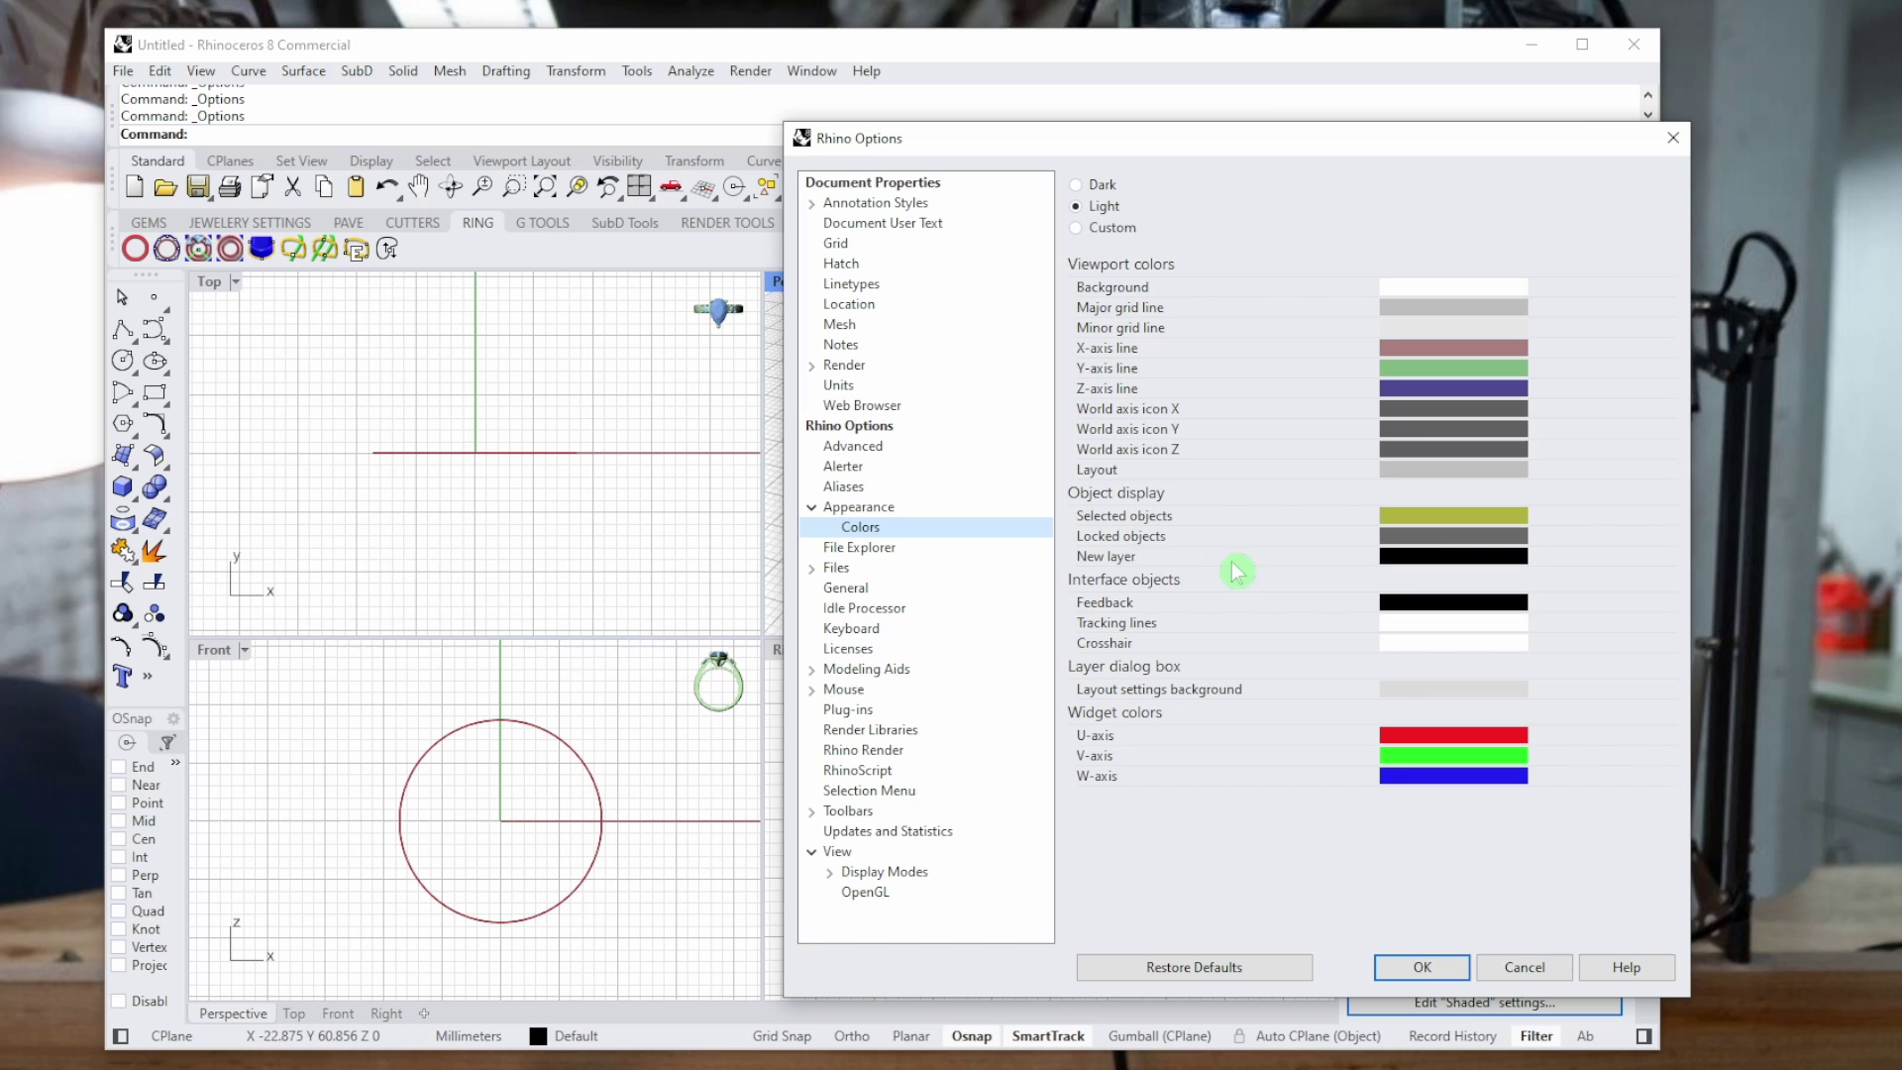
{"action": "left_click", "coordinate": [1482, 639]}
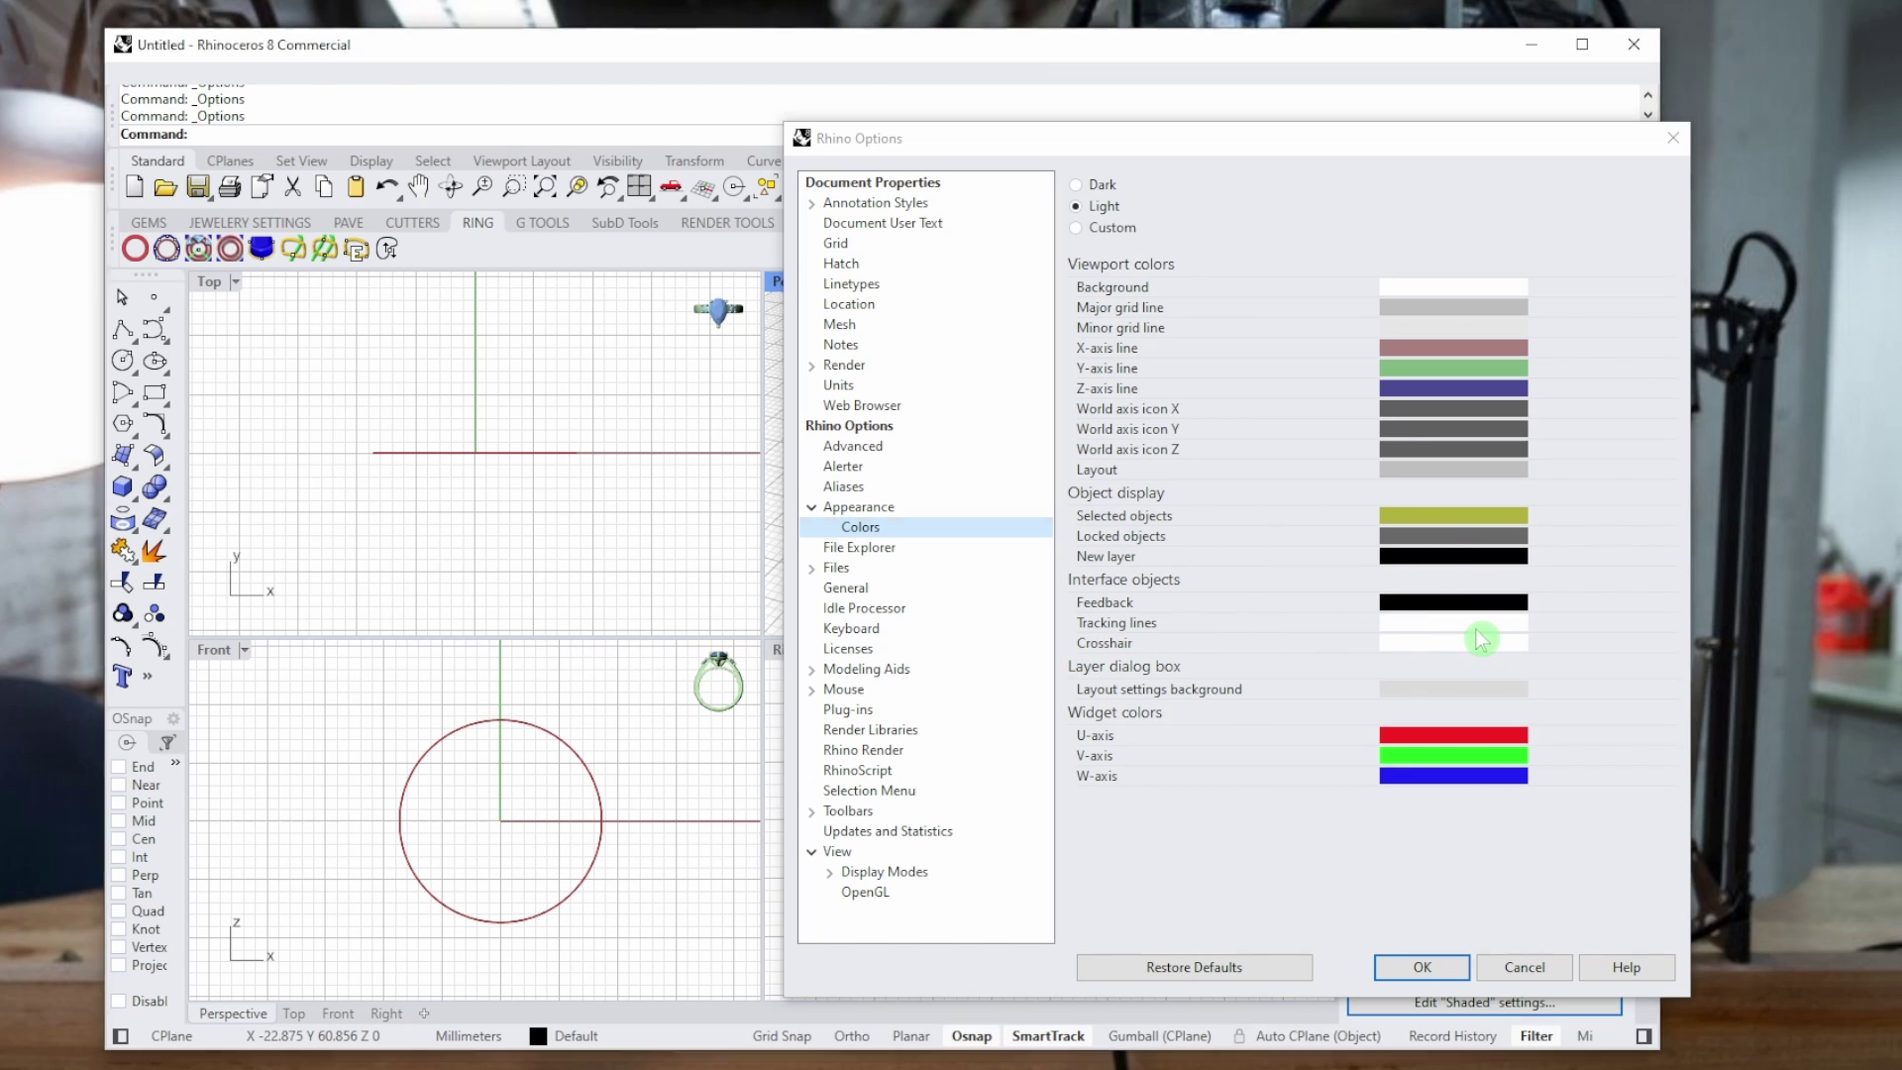
{"action": "left_click_drag", "start_coordinate": [782, 458], "coordinate": [818, 507]}
{"action": "left_click", "coordinate": [1104, 776]}
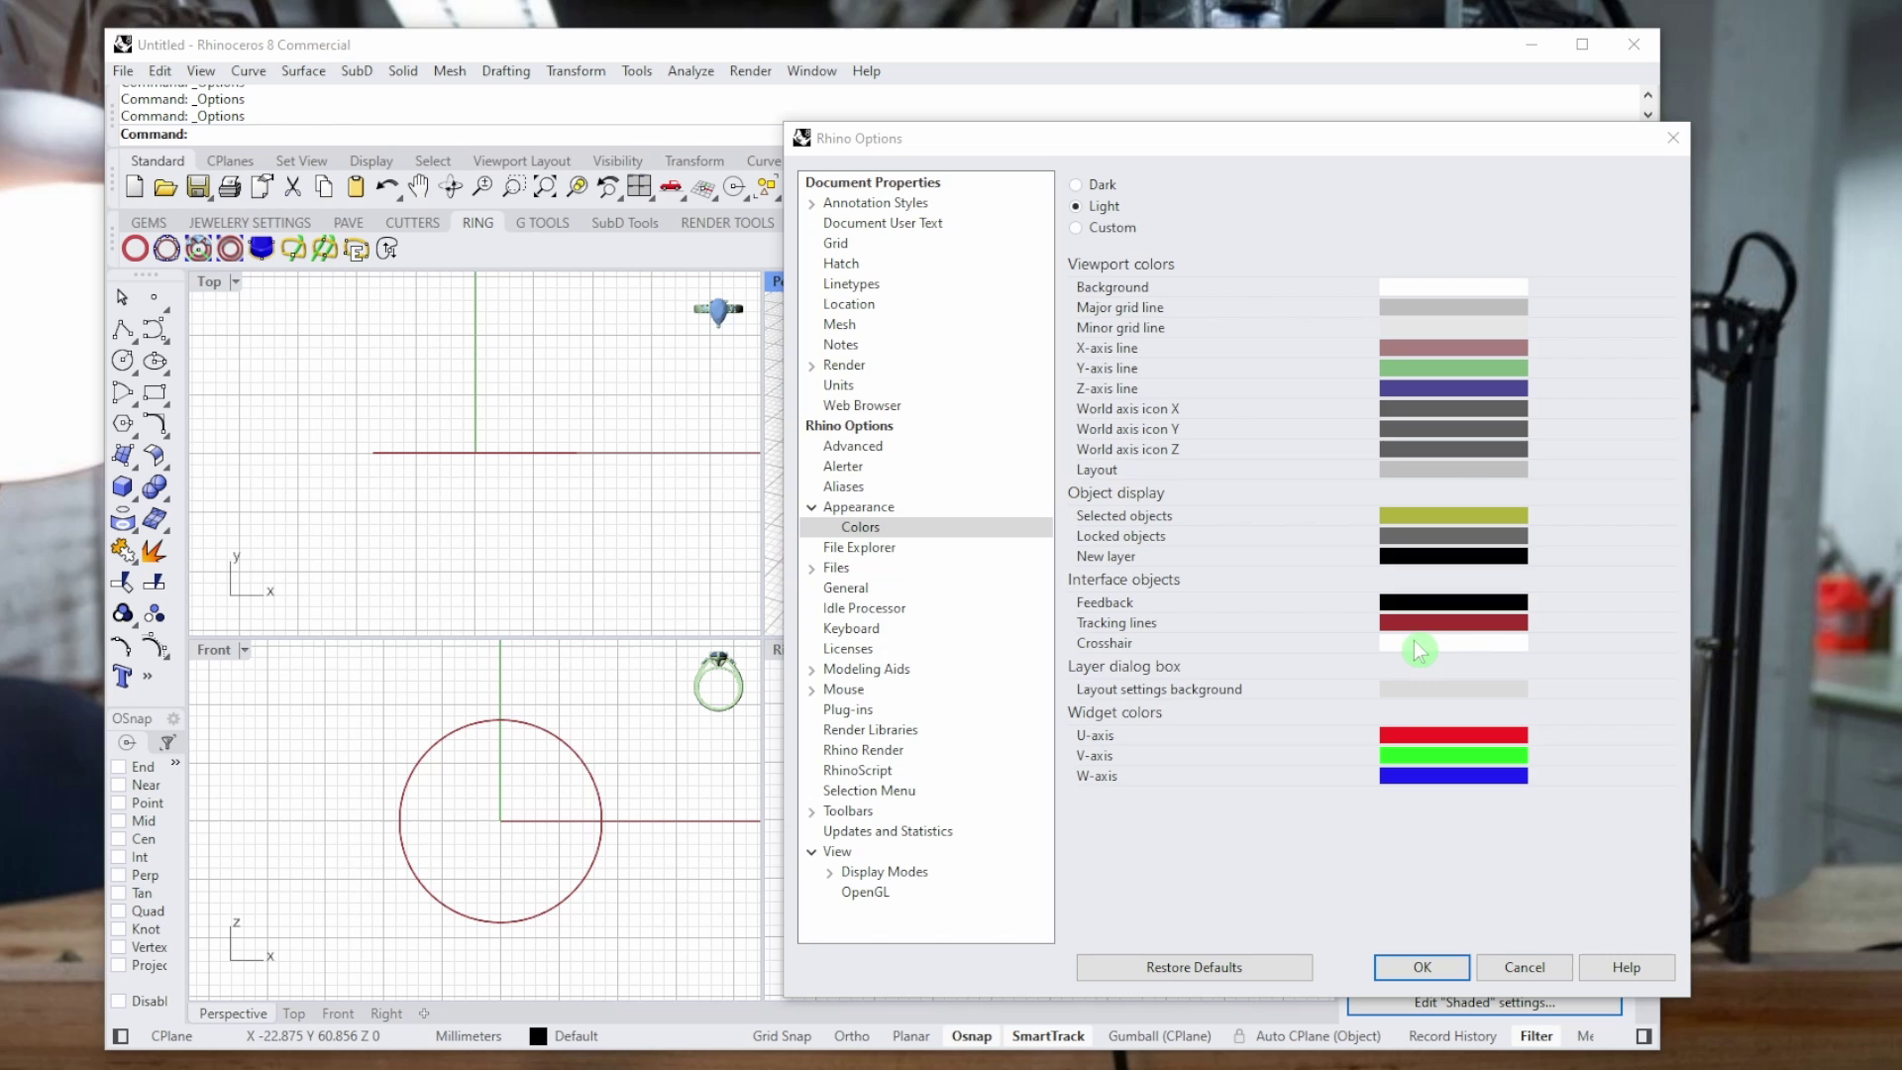
{"action": "left_click", "coordinate": [1419, 649]}
{"action": "left_click", "coordinate": [777, 442]}
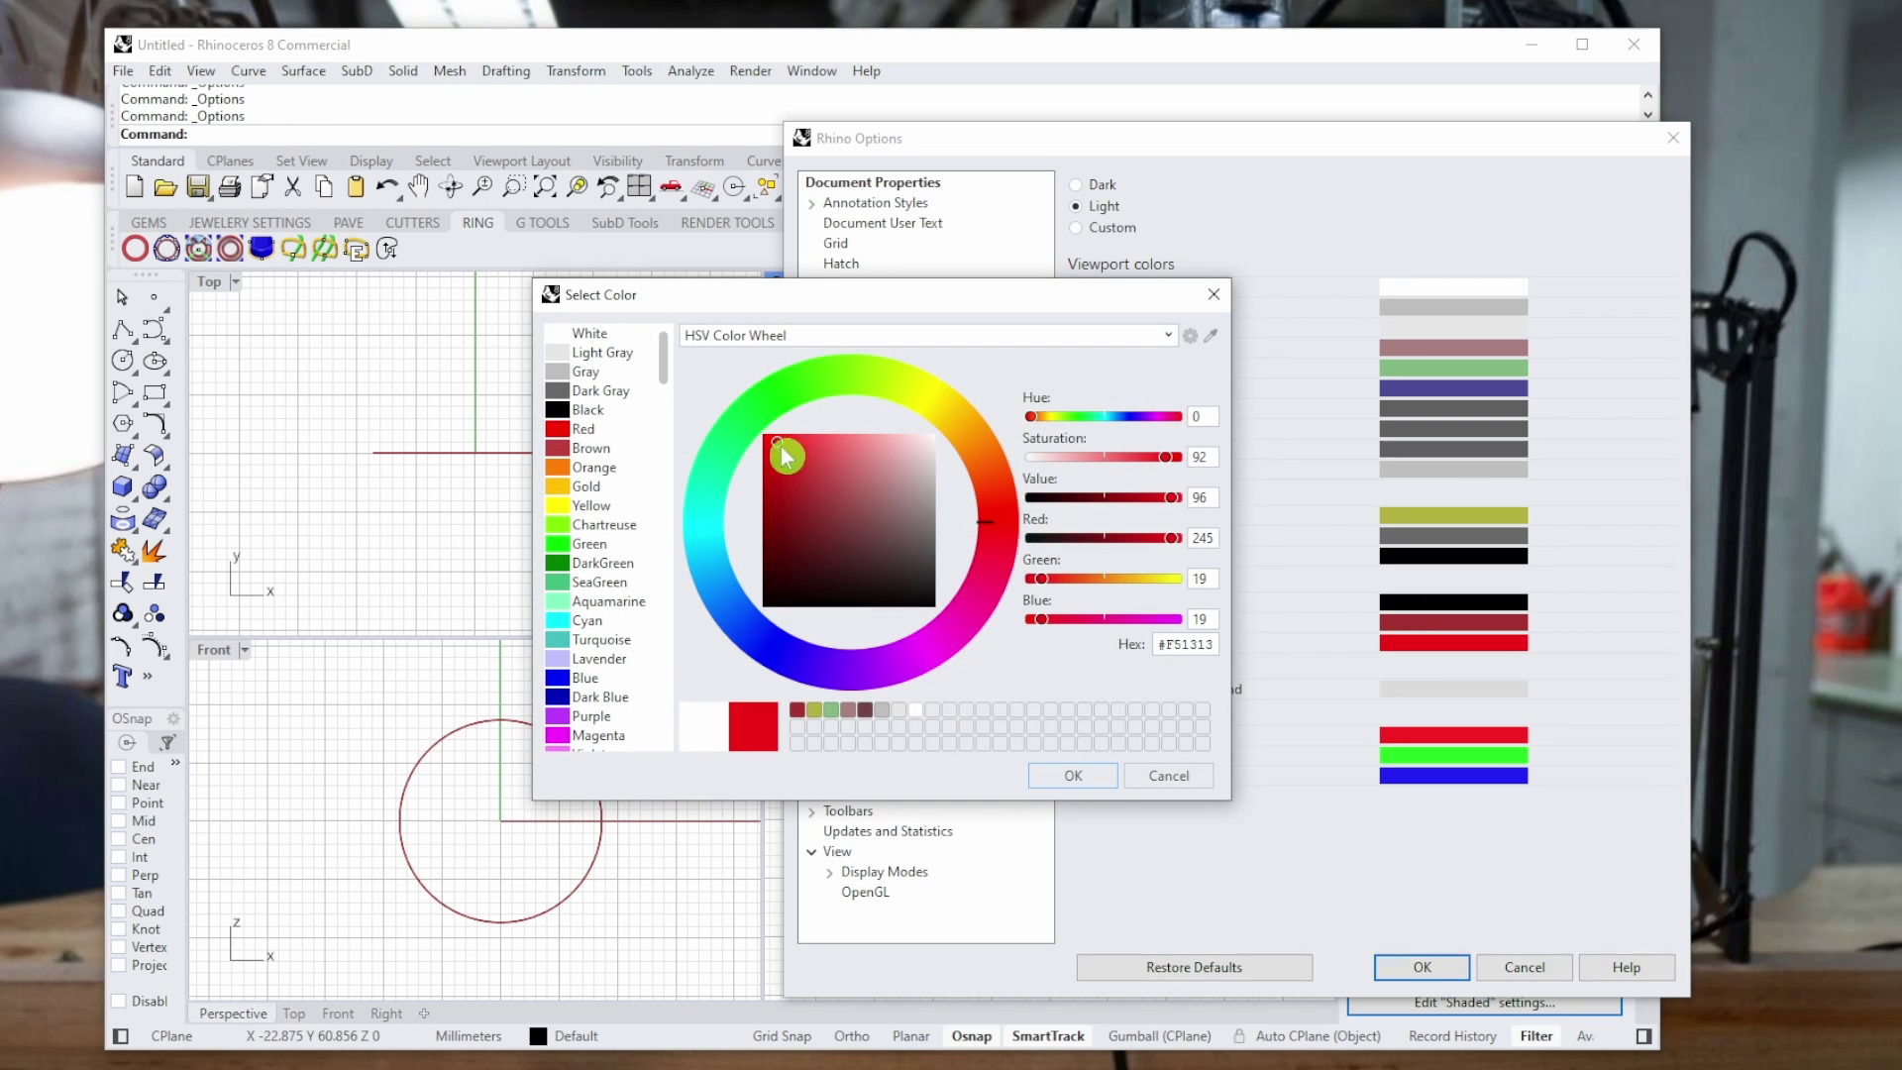
{"action": "left_click", "coordinate": [1070, 775]}
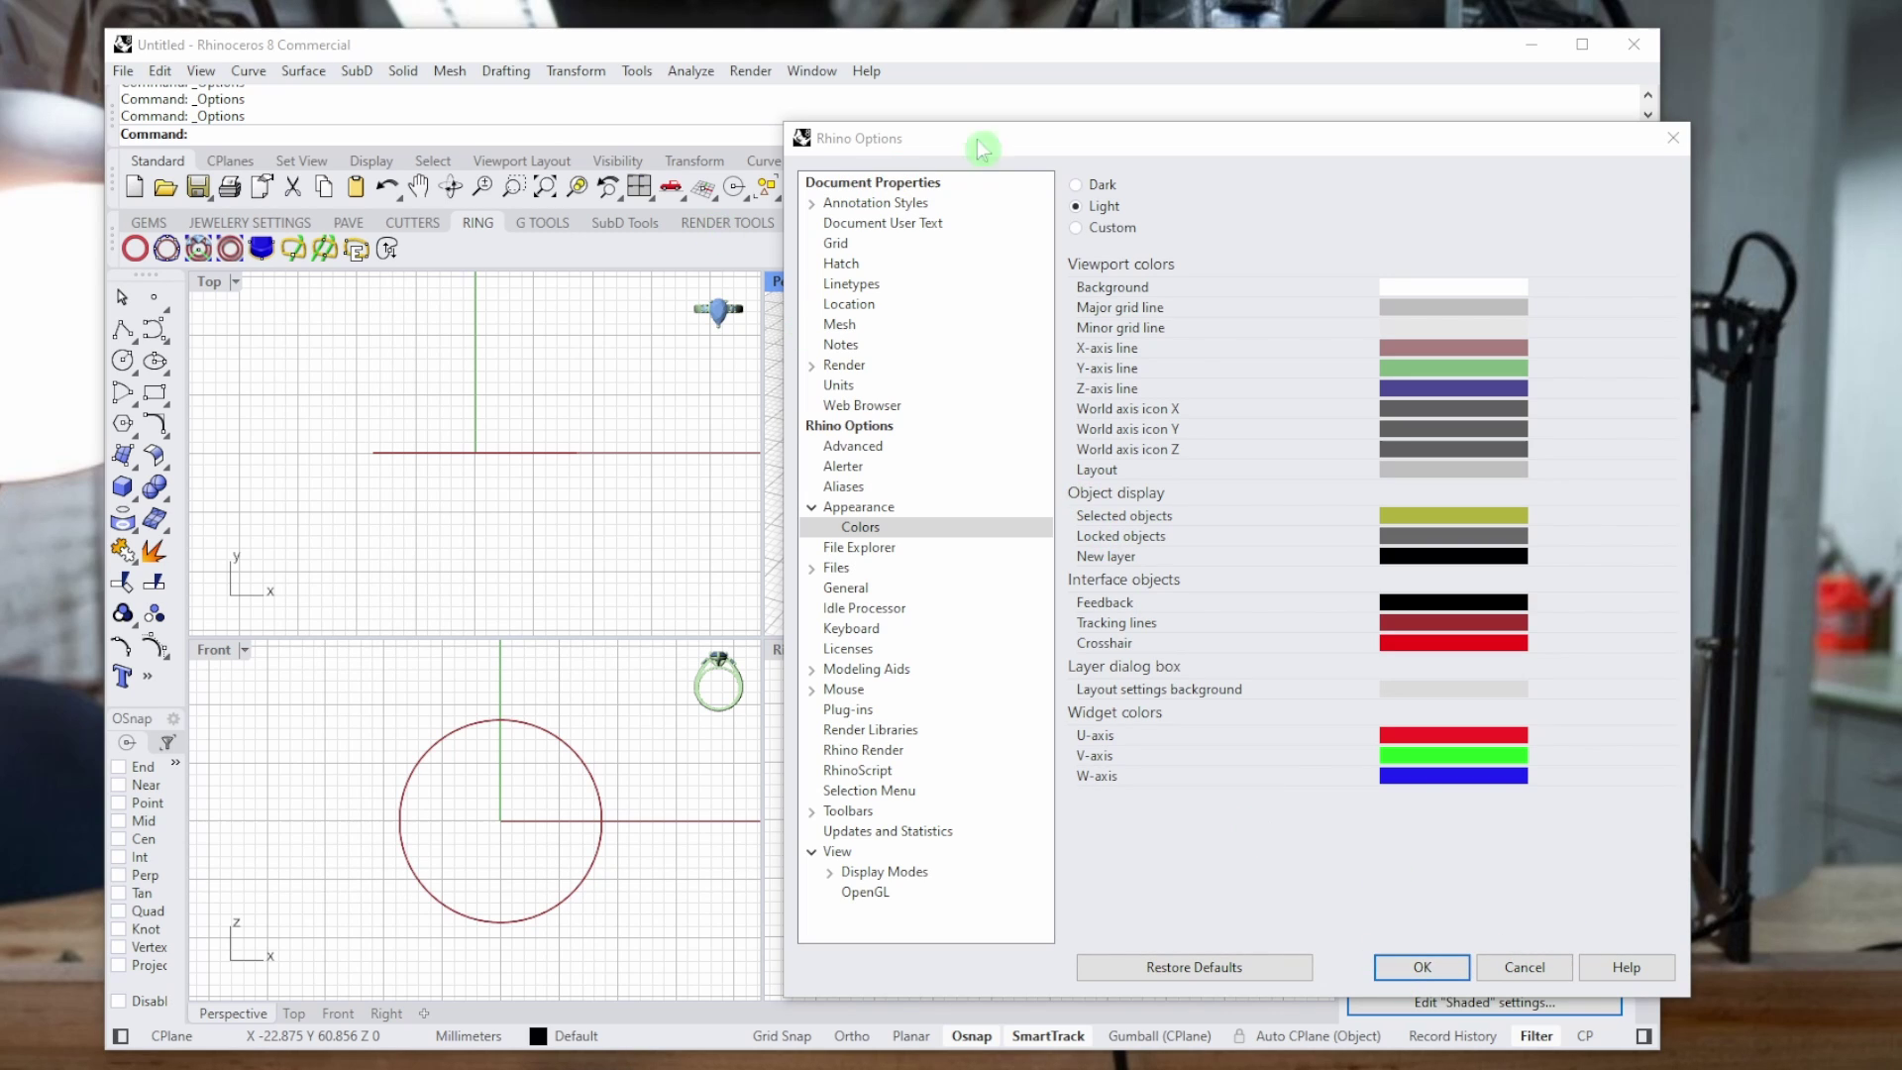
Switch to the Dark theme and back to Light, then restore the default colours.
{"action": "left_click", "coordinate": [1078, 187]}
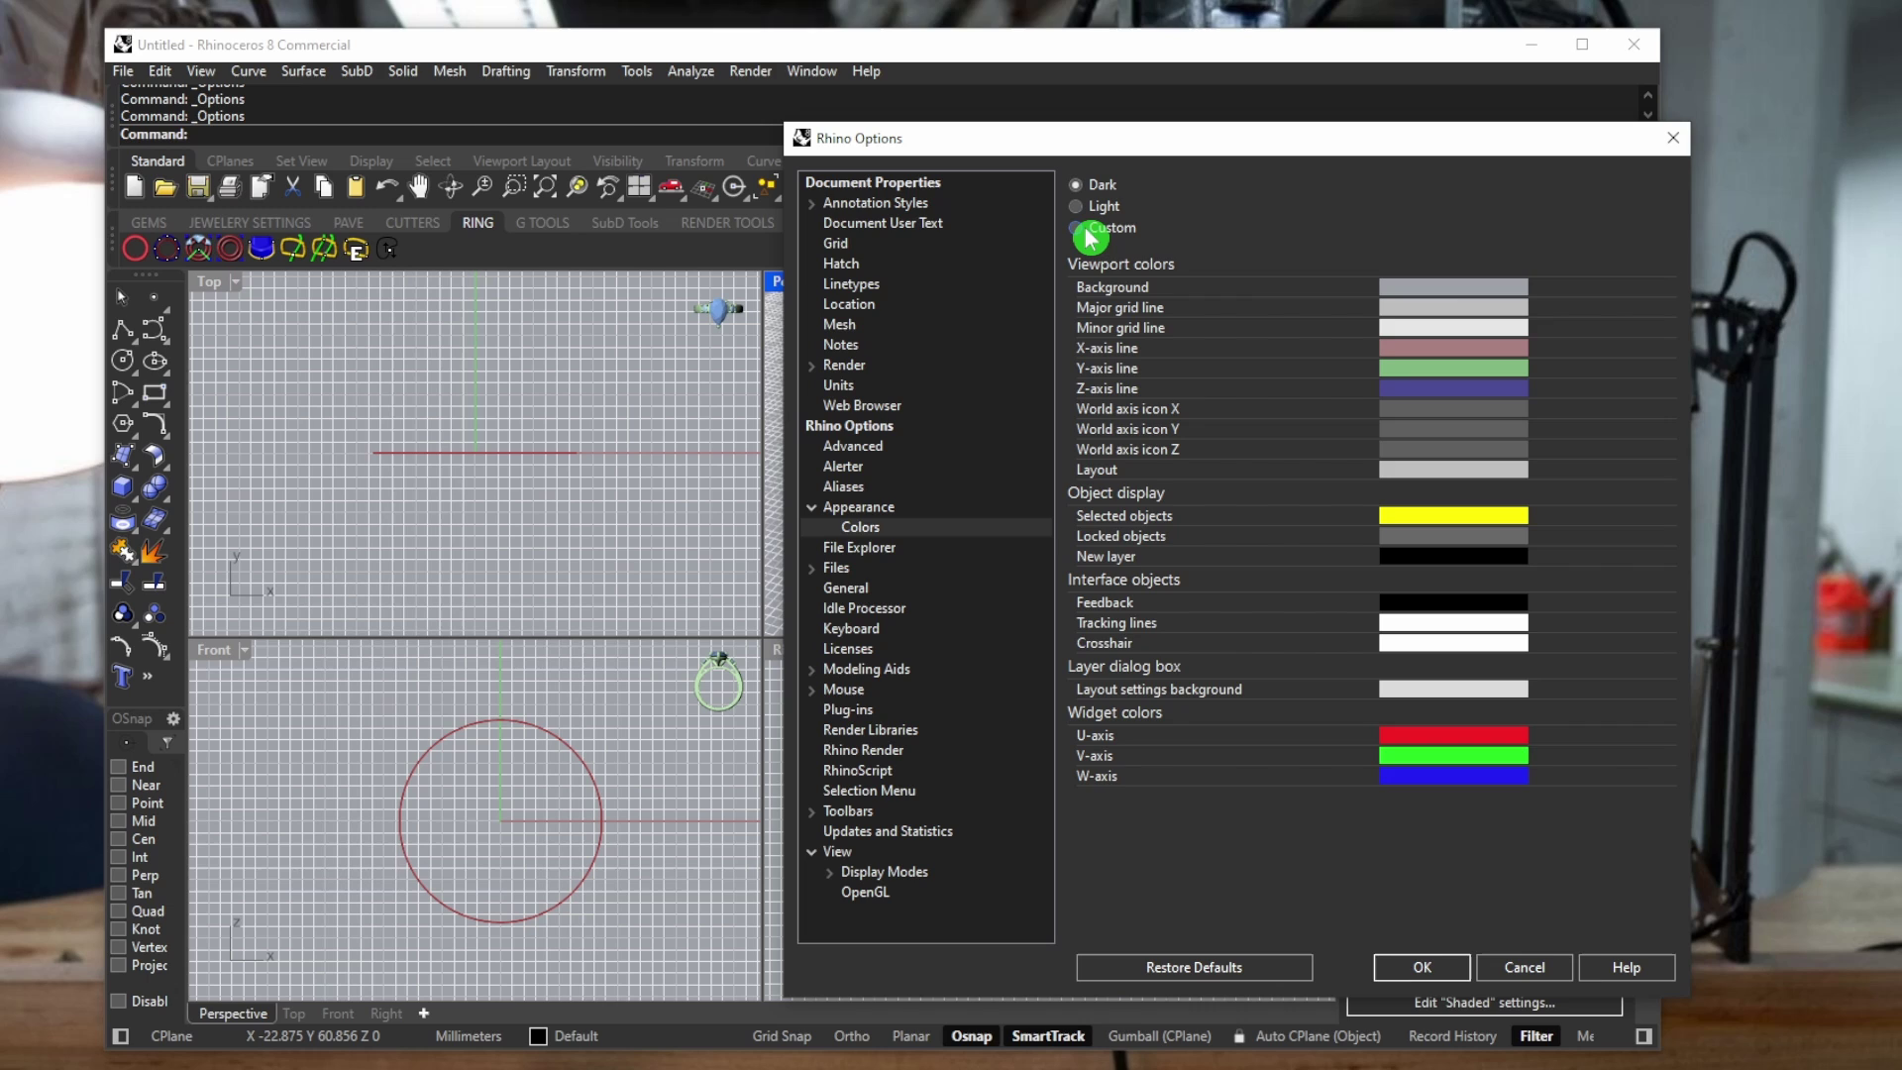
{"action": "left_click", "coordinate": [1077, 208]}
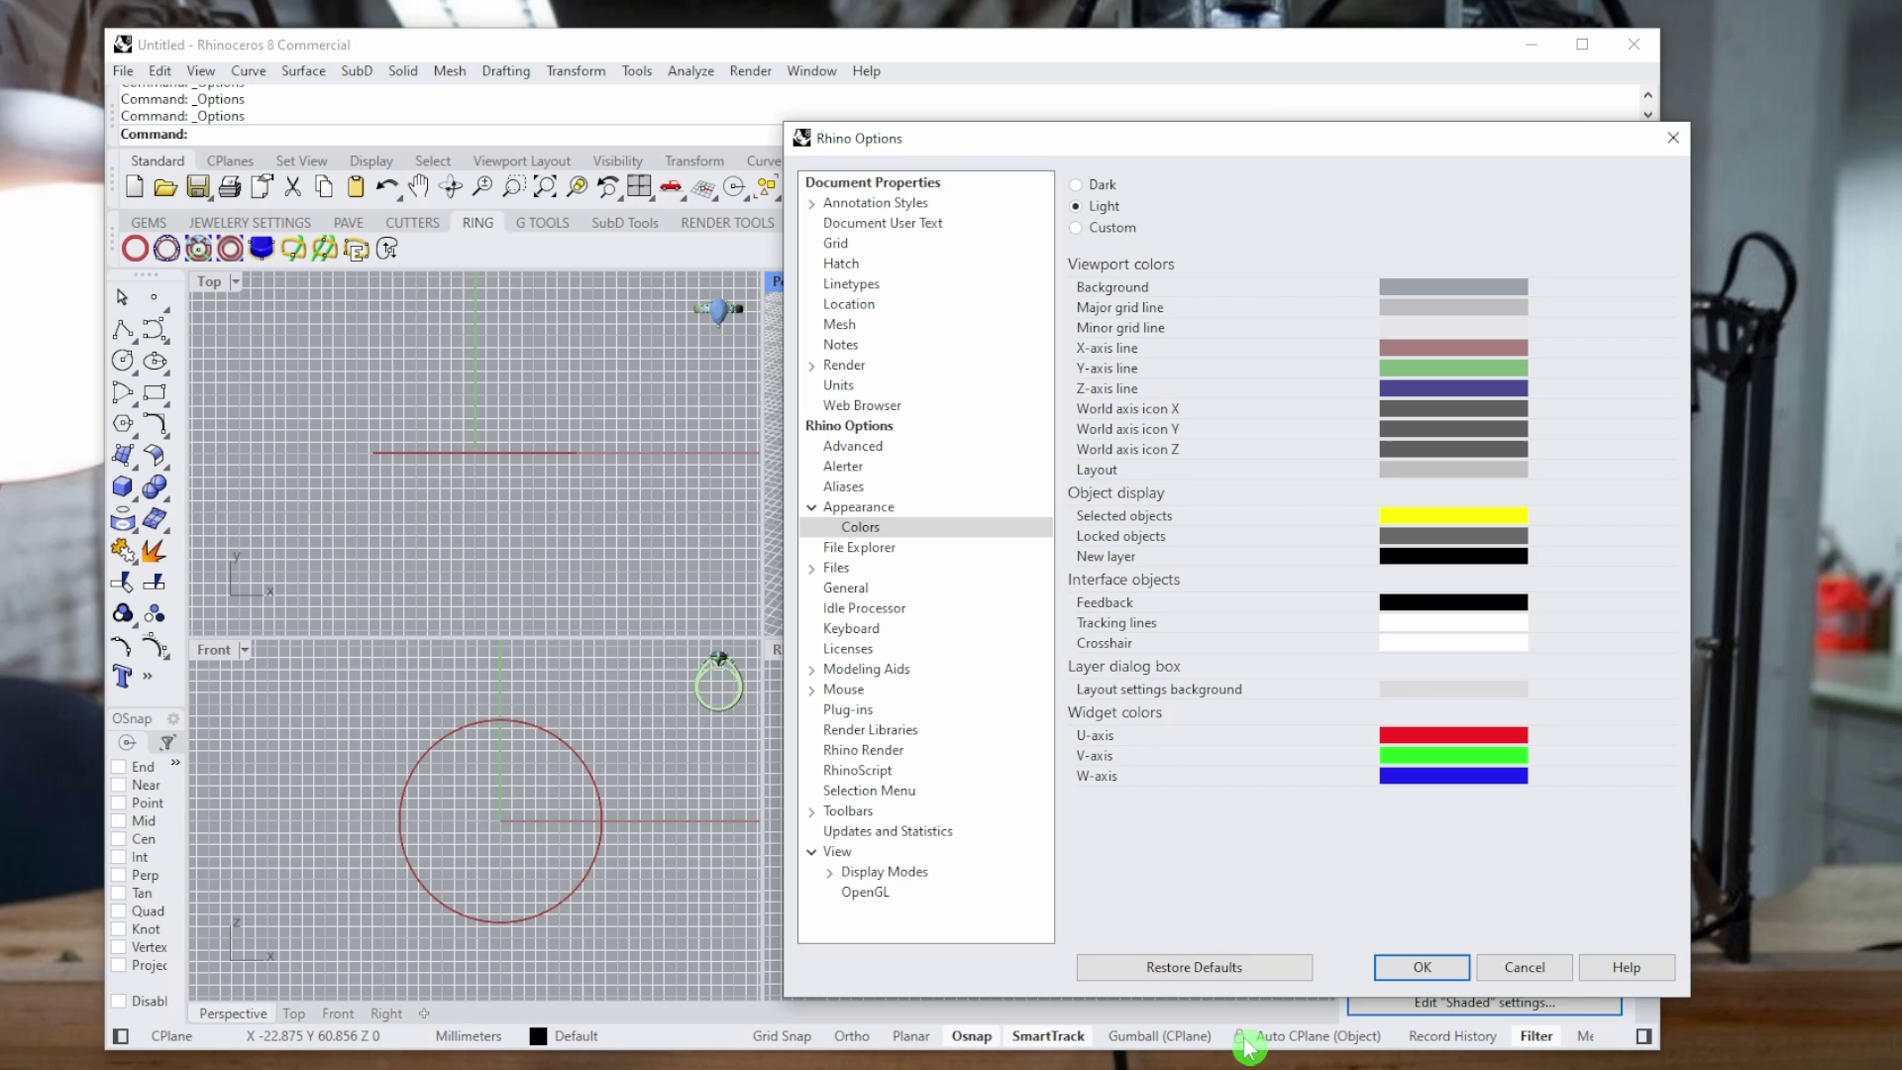
{"action": "left_click", "coordinate": [1179, 971]}
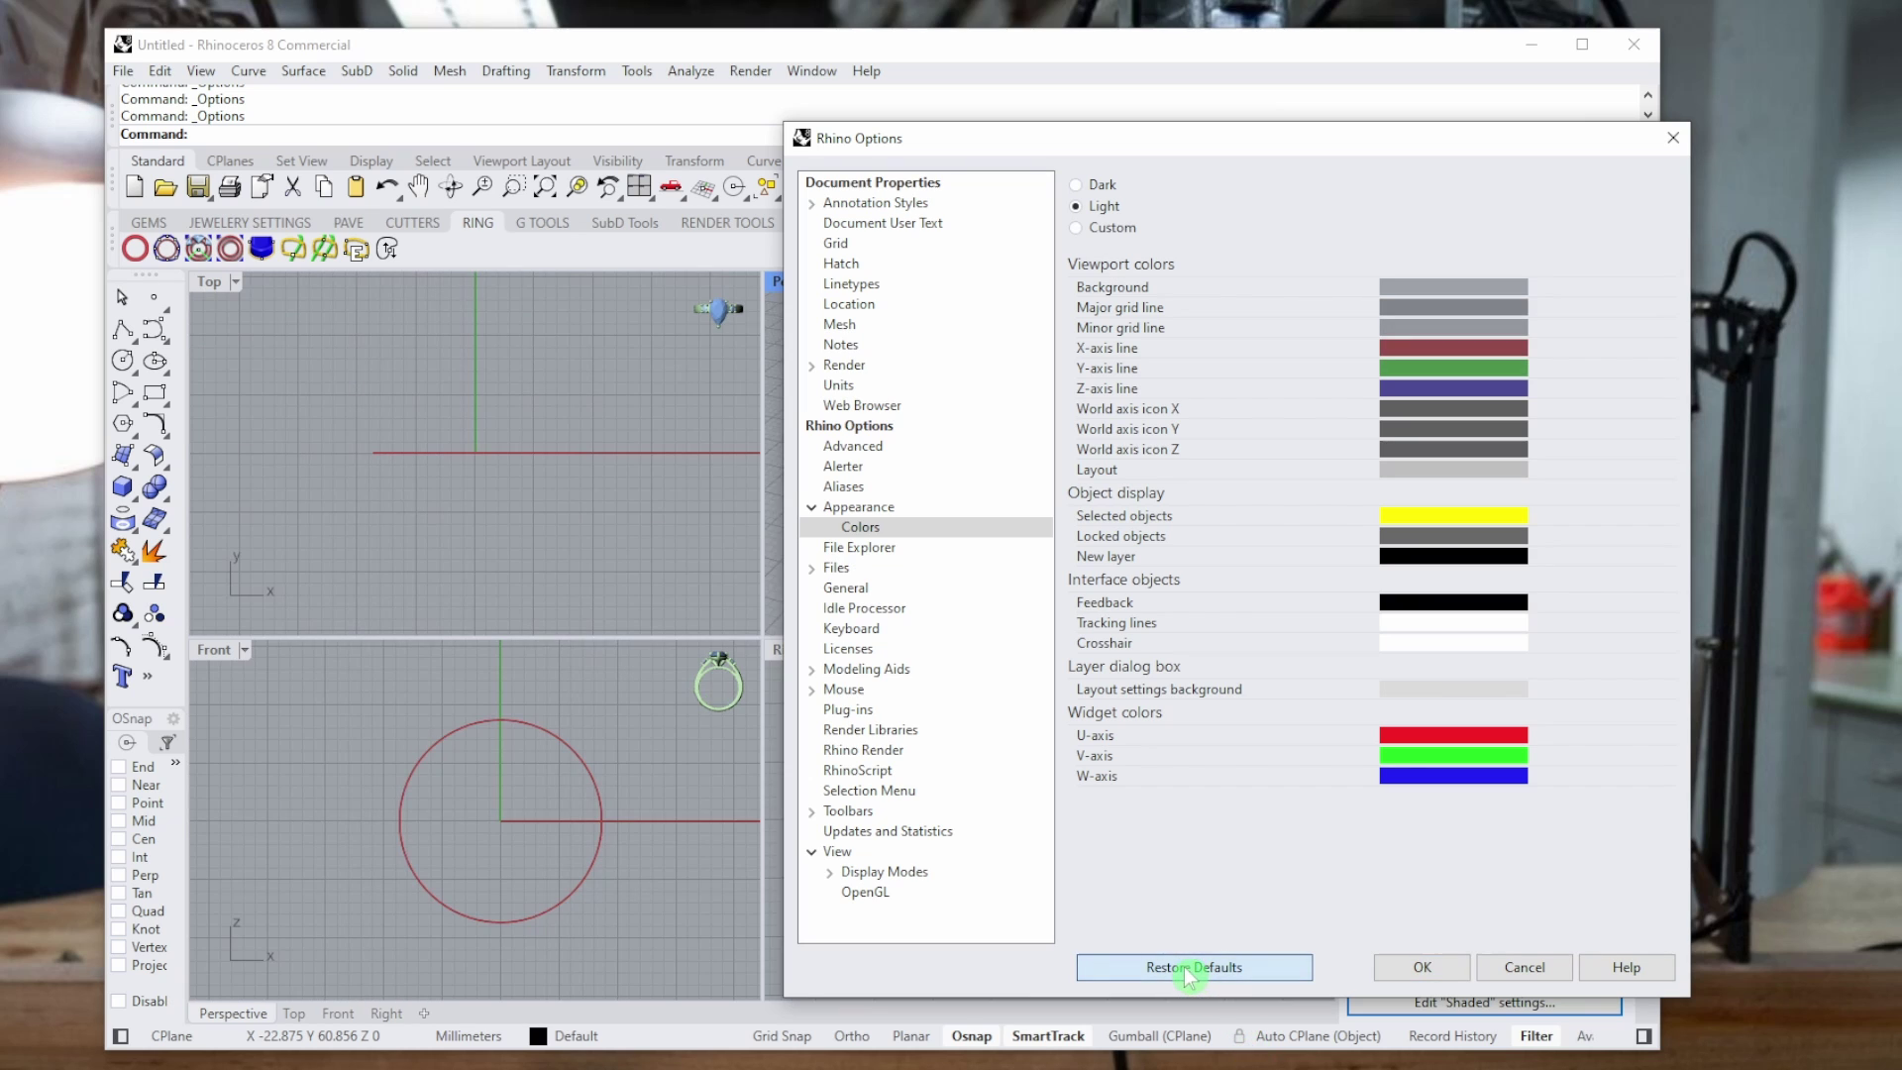
Reopen the Colors options and set the viewport background to white.
{"action": "left_click", "coordinate": [1424, 969]}
{"action": "left_click", "coordinate": [1049, 186]}
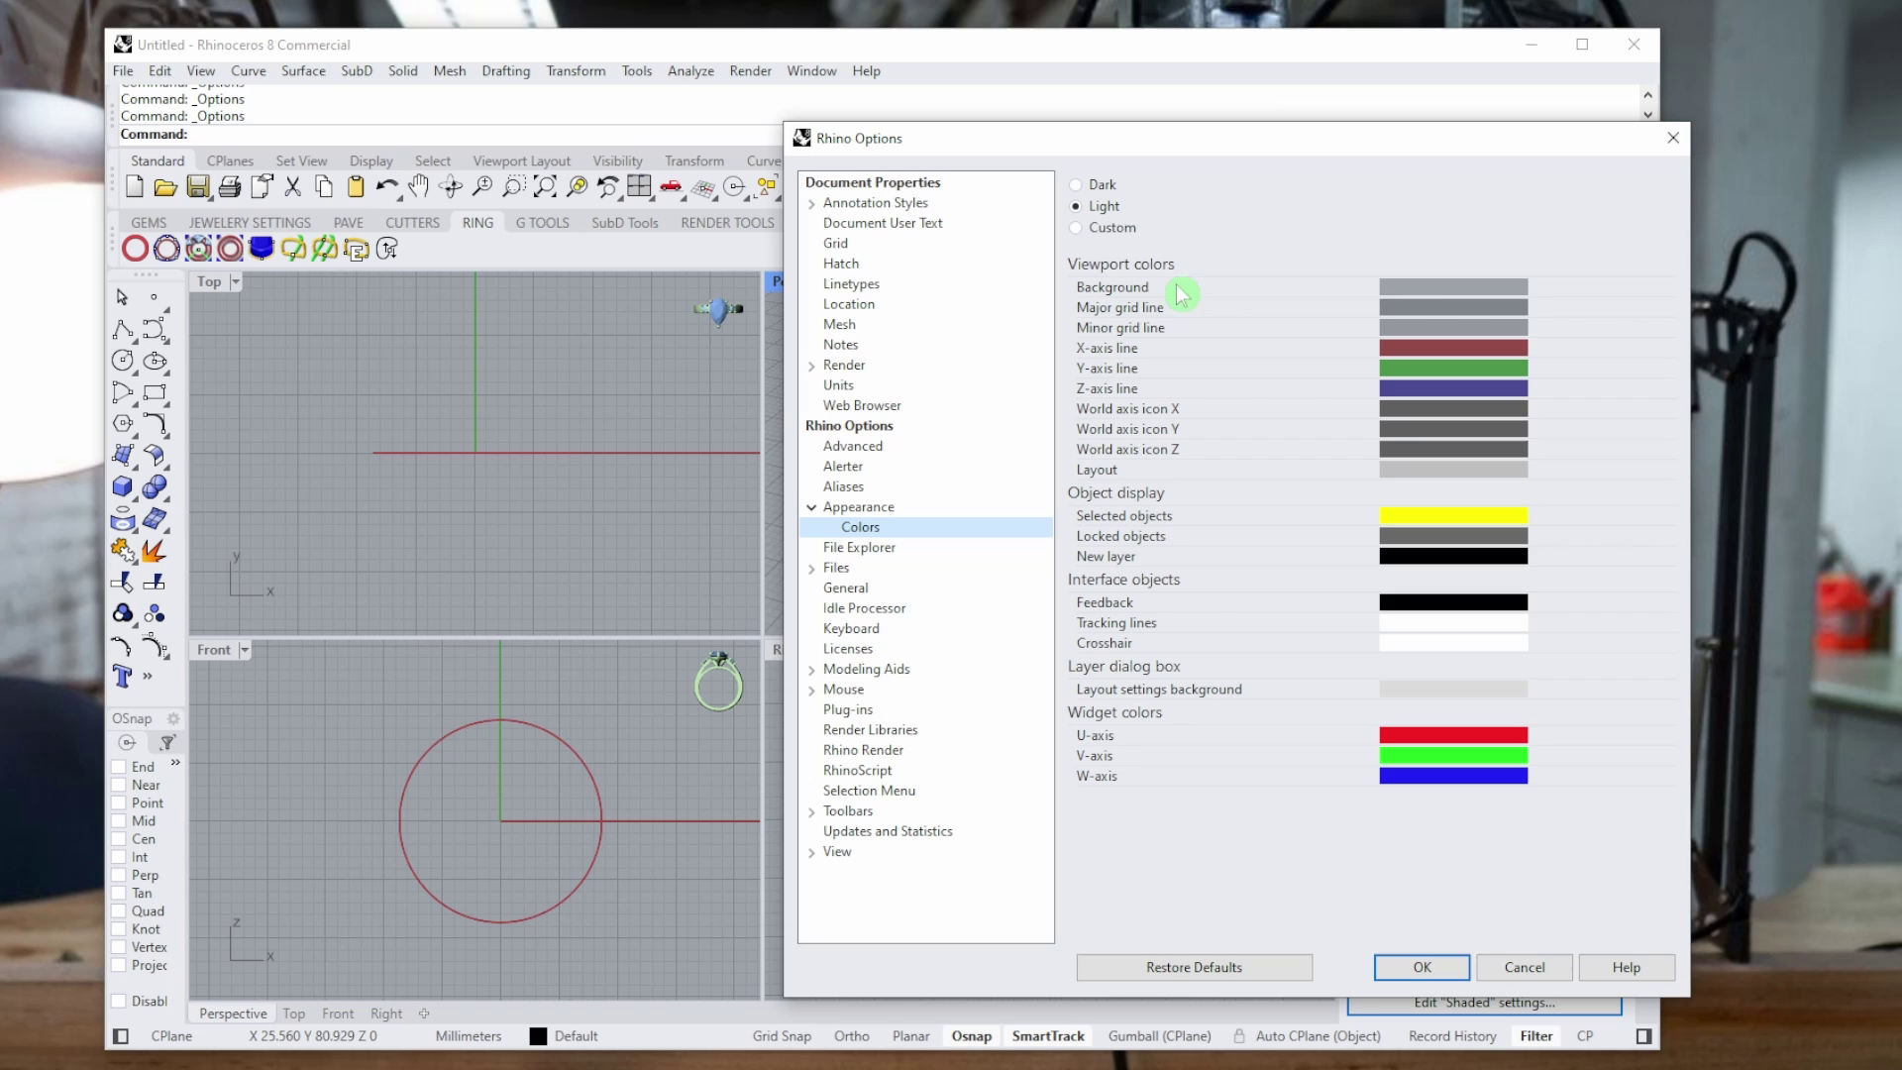
{"action": "left_click", "coordinate": [1436, 288]}
{"action": "left_click", "coordinate": [591, 334]}
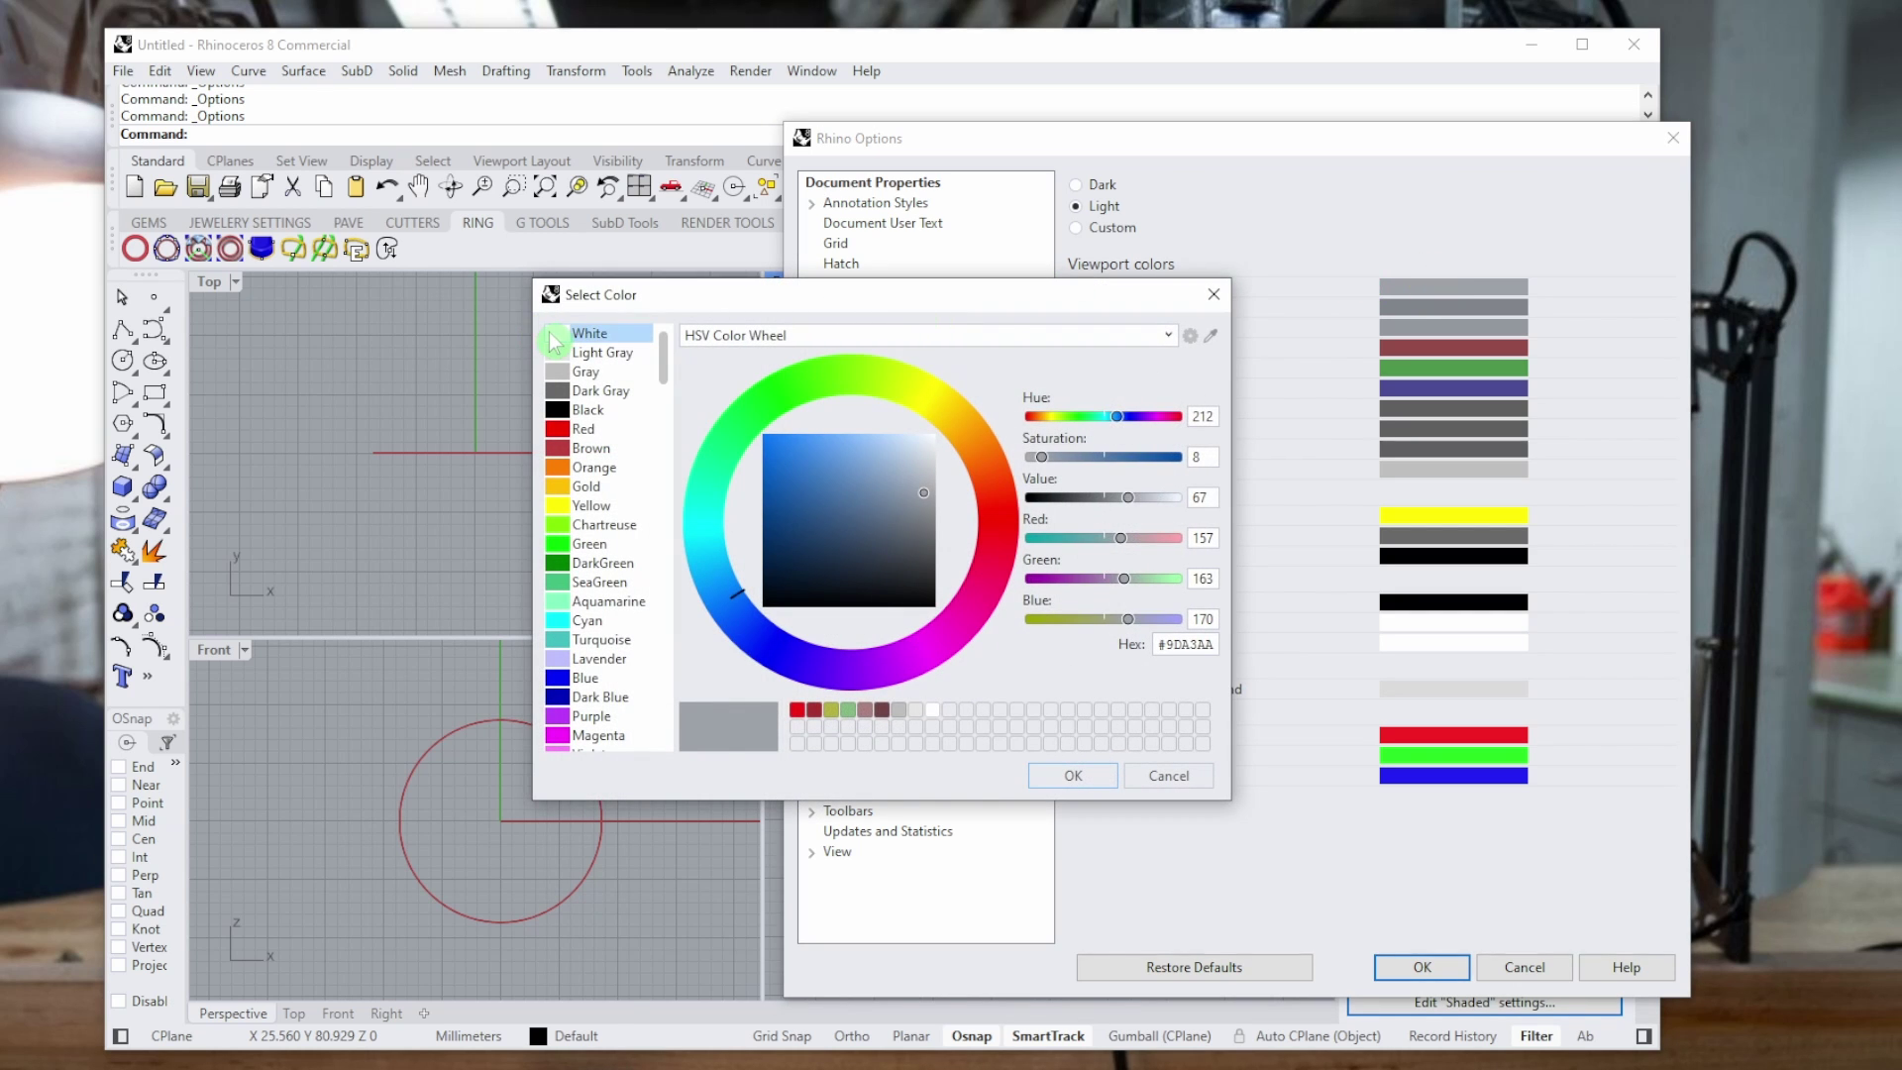
{"action": "left_click", "coordinate": [1052, 776]}
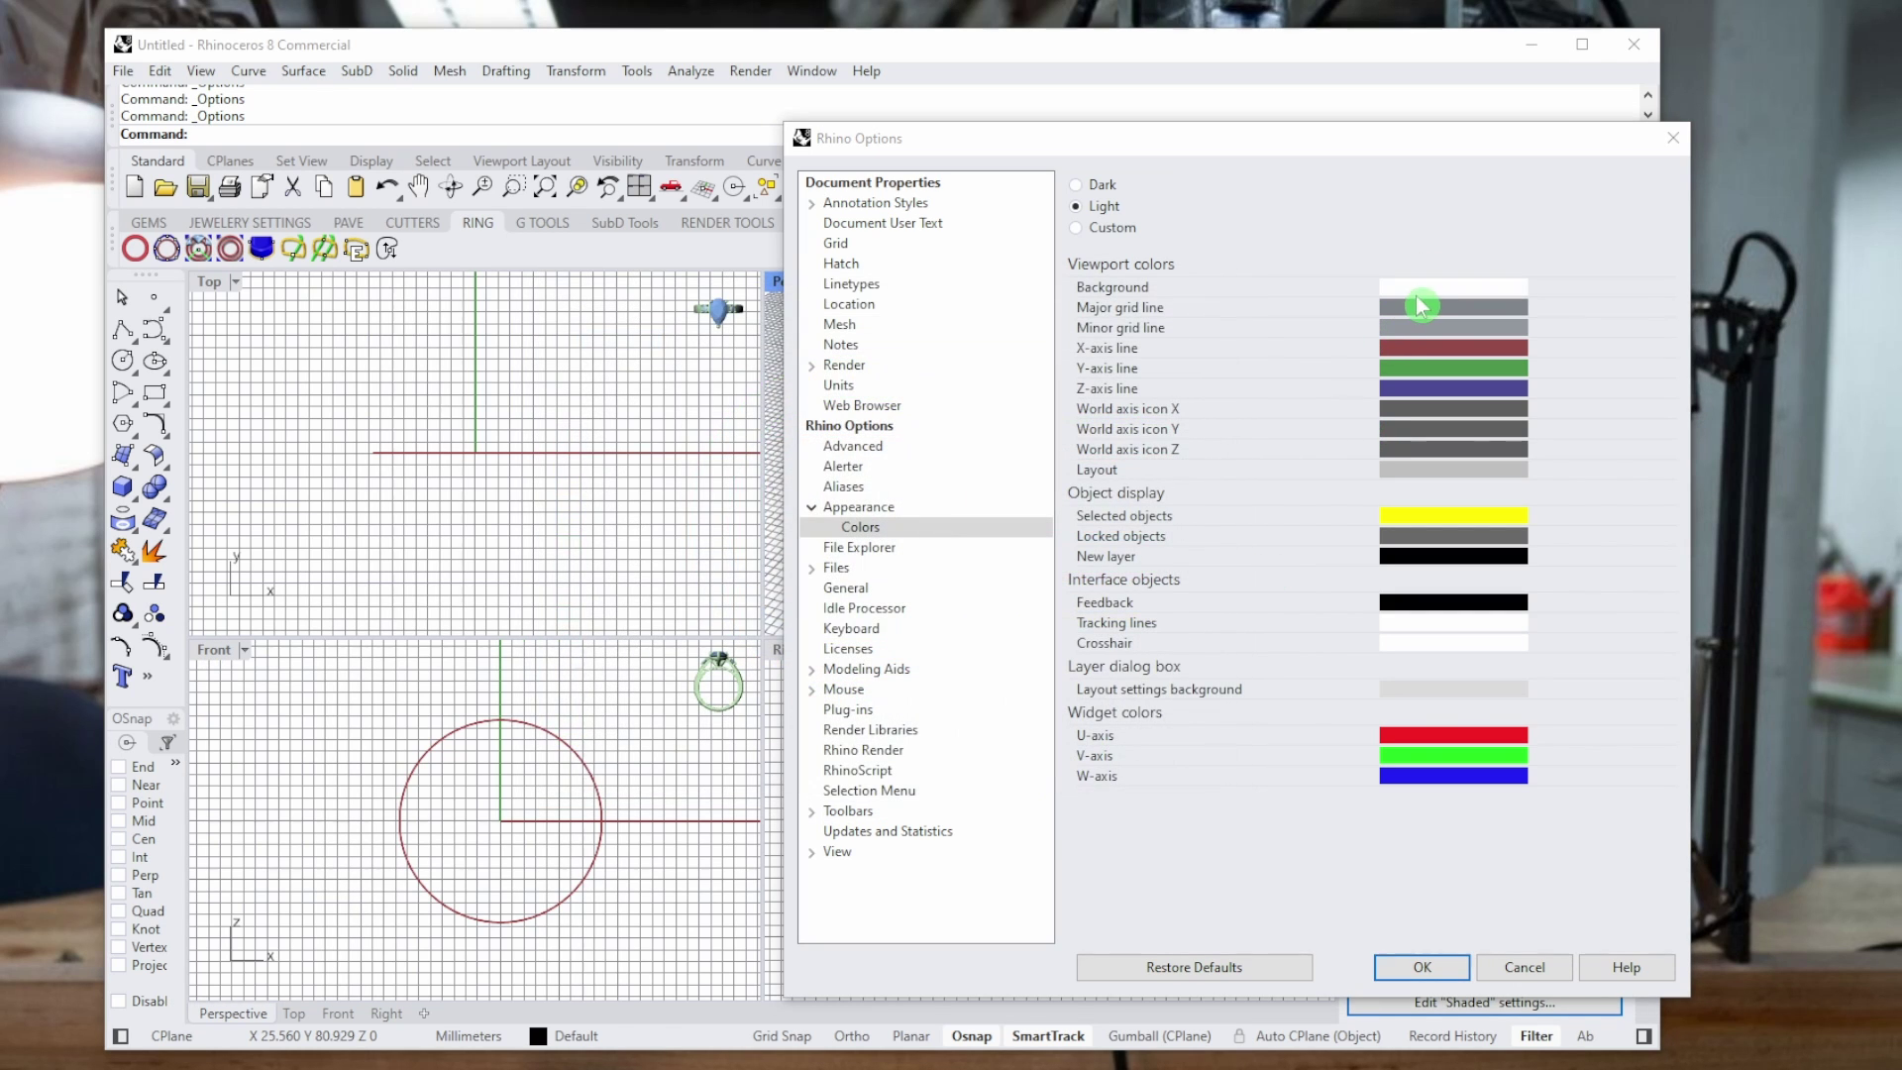
Set the major grid lines to gray and the minor grid lines to light gray.
{"action": "left_click", "coordinate": [1421, 307]}
{"action": "left_click", "coordinate": [562, 355]}
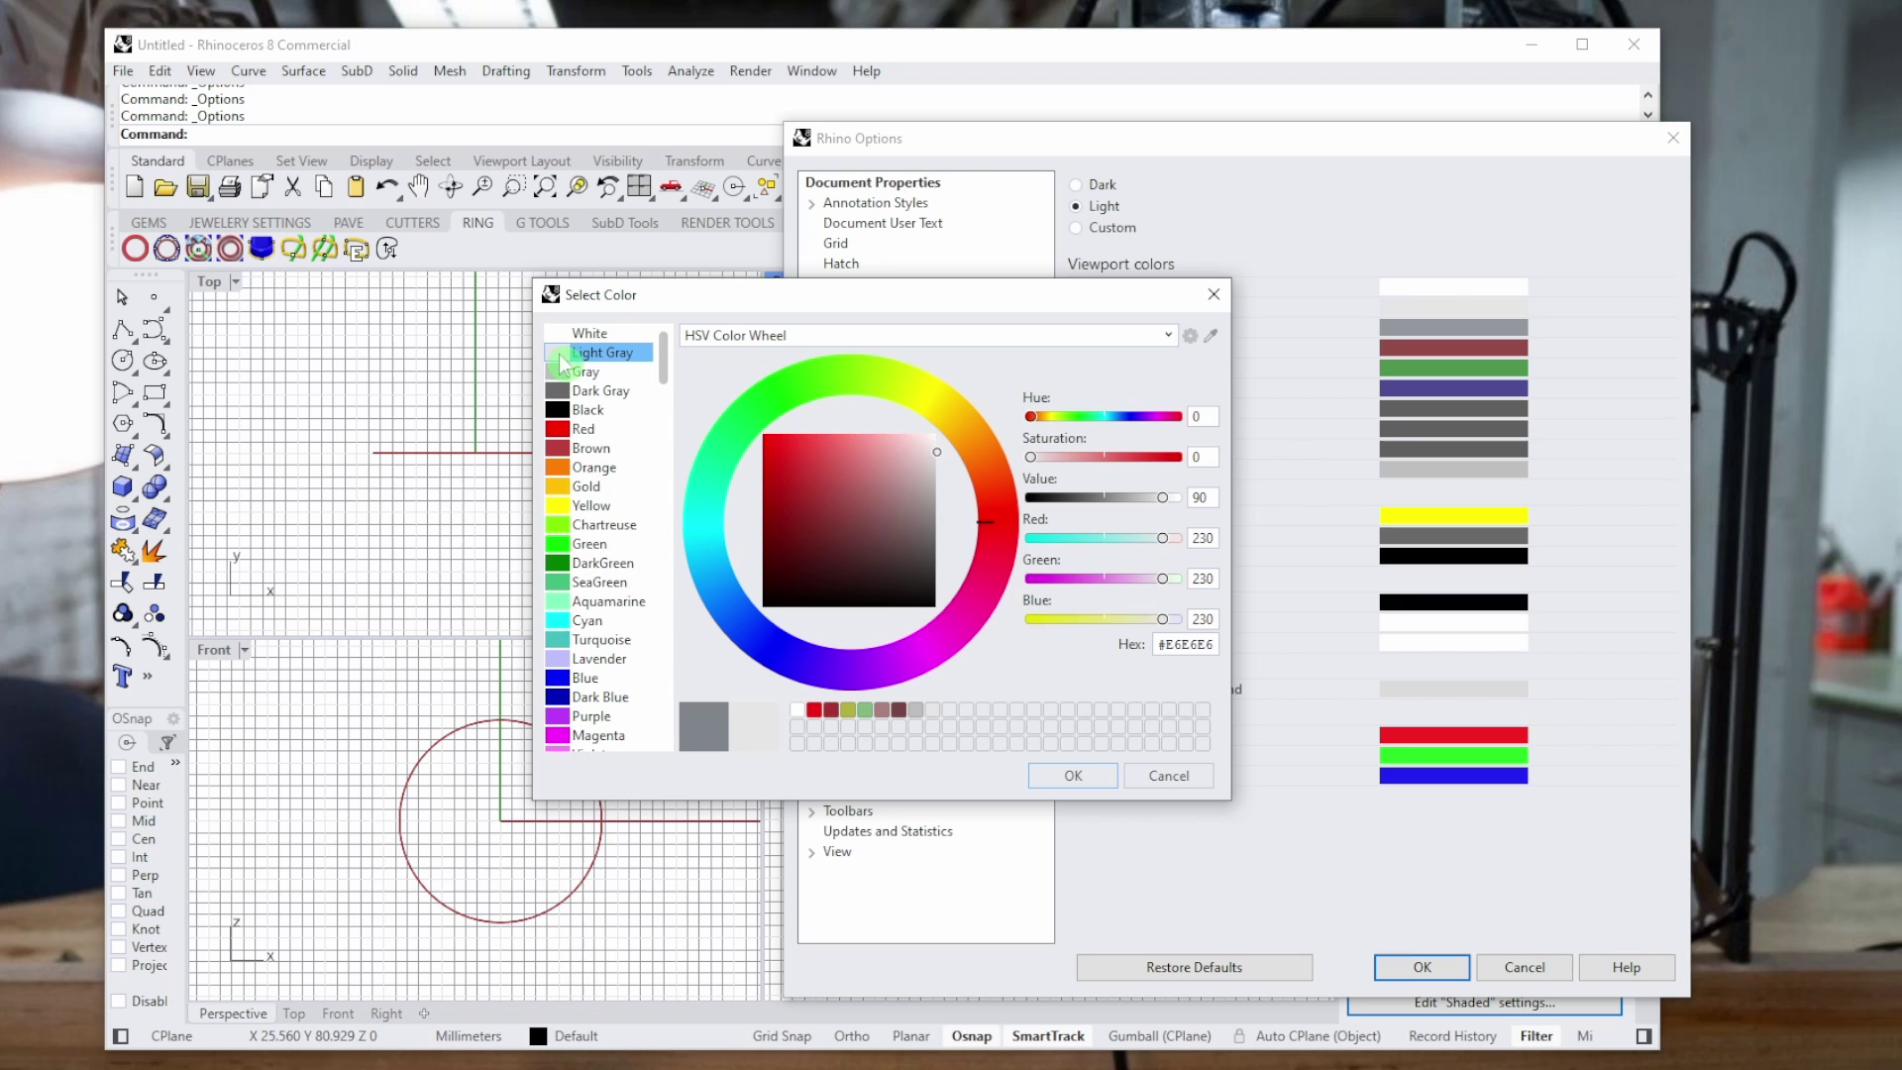
{"action": "left_click", "coordinate": [586, 371]}
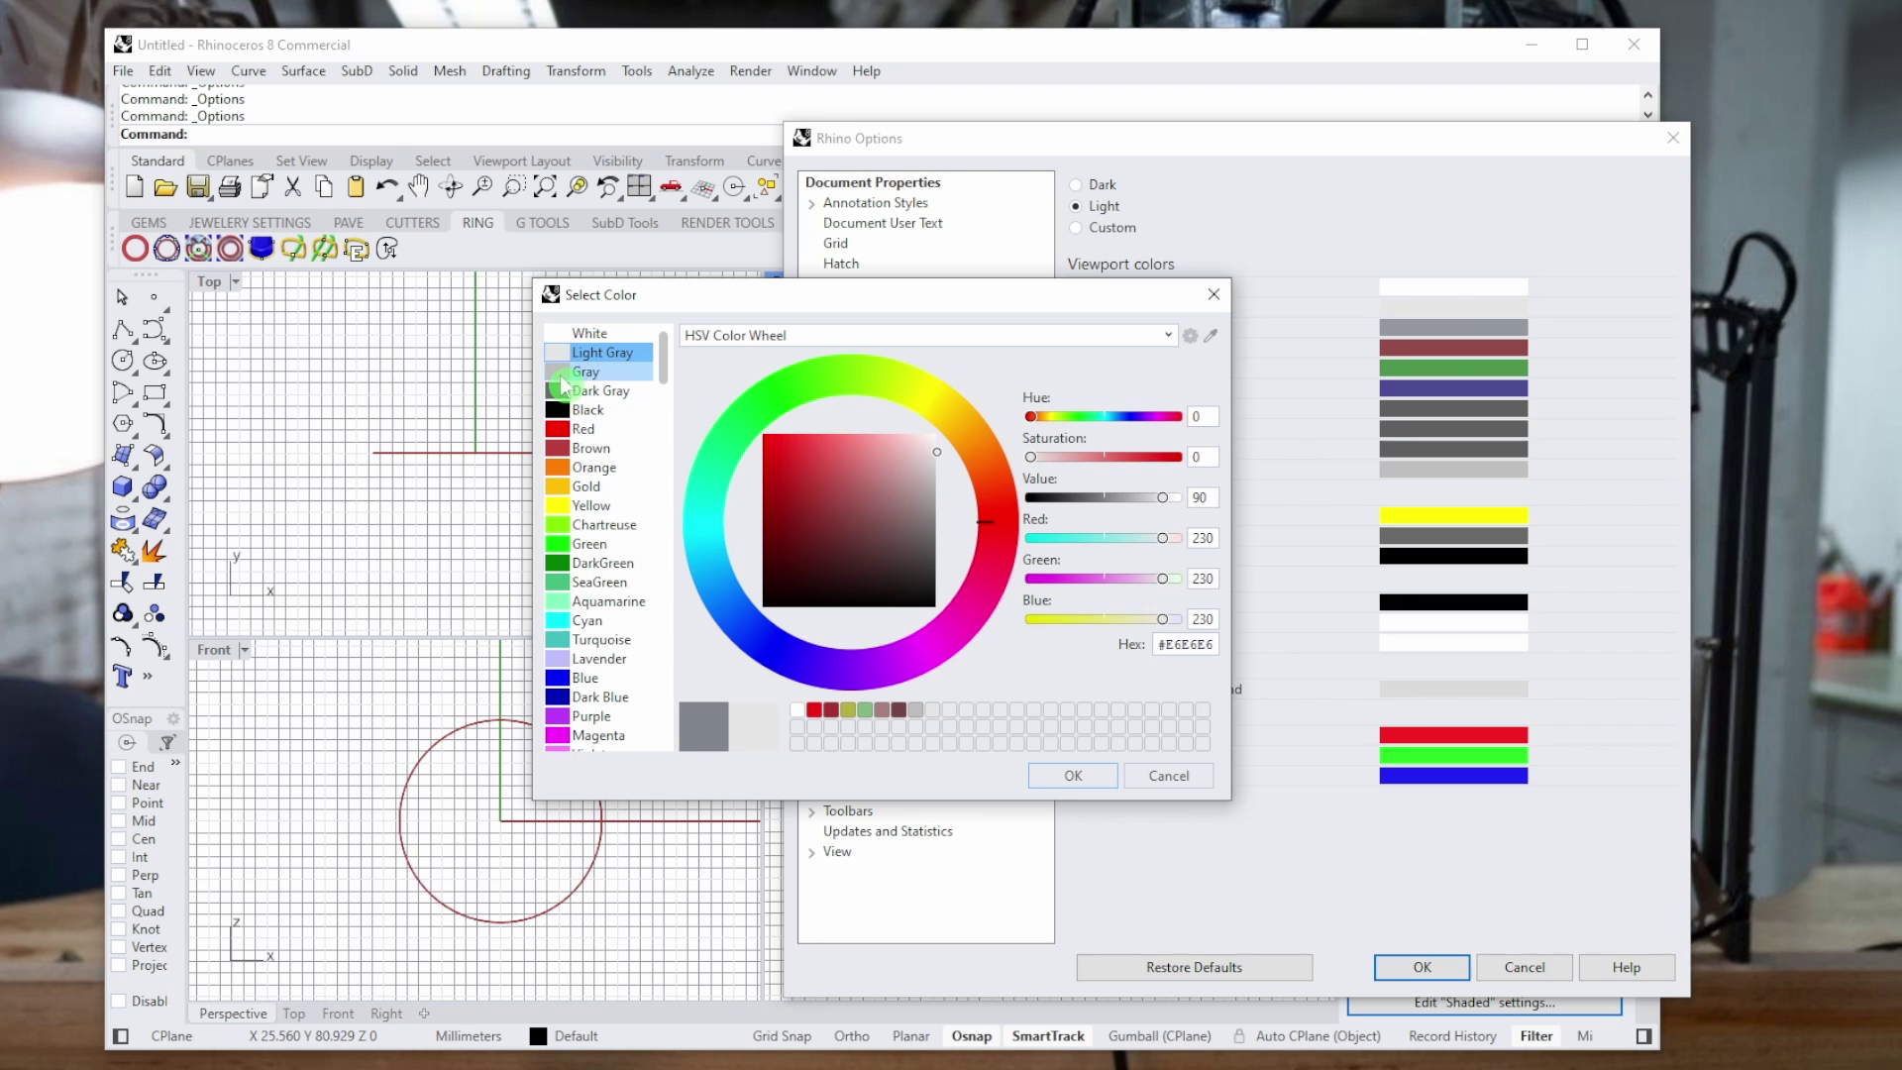
{"action": "left_click", "coordinate": [1100, 783]}
{"action": "left_click", "coordinate": [1428, 335]}
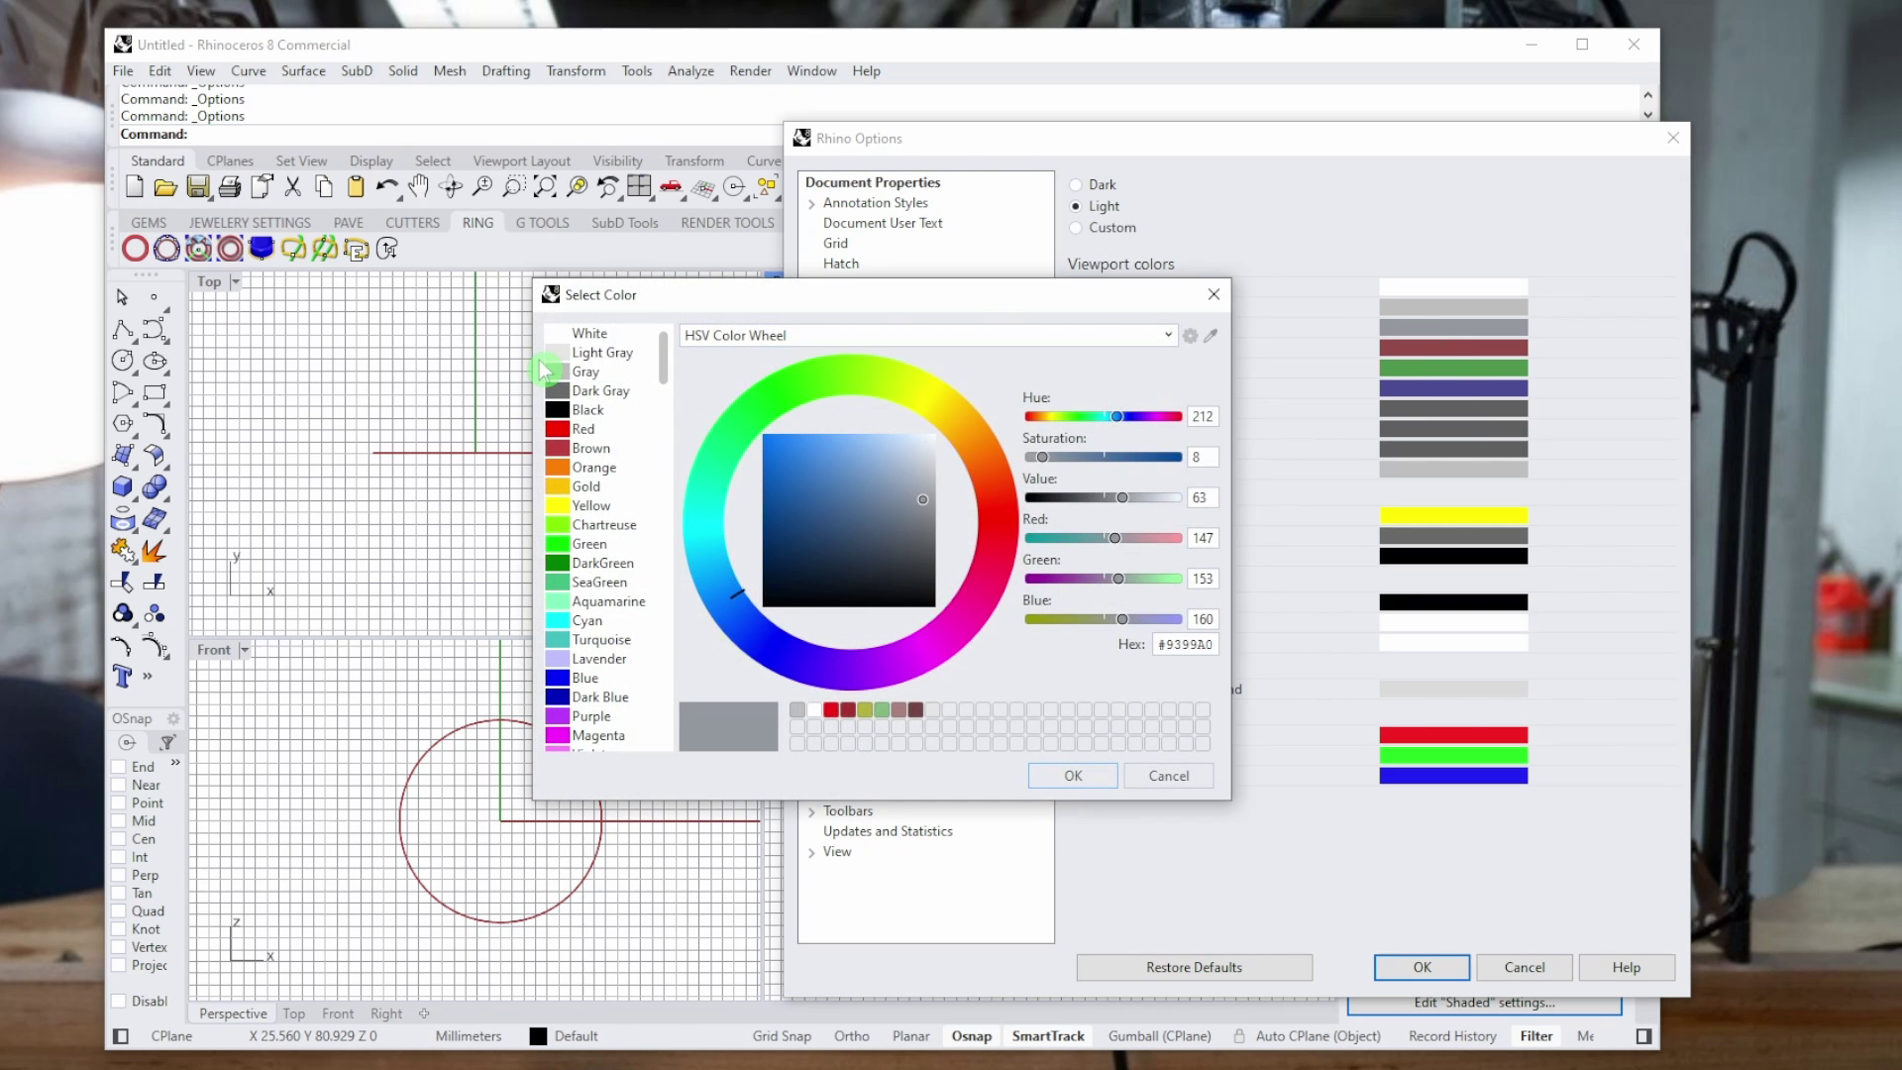
{"action": "left_click", "coordinate": [574, 353]}
{"action": "left_click", "coordinate": [1035, 783]}
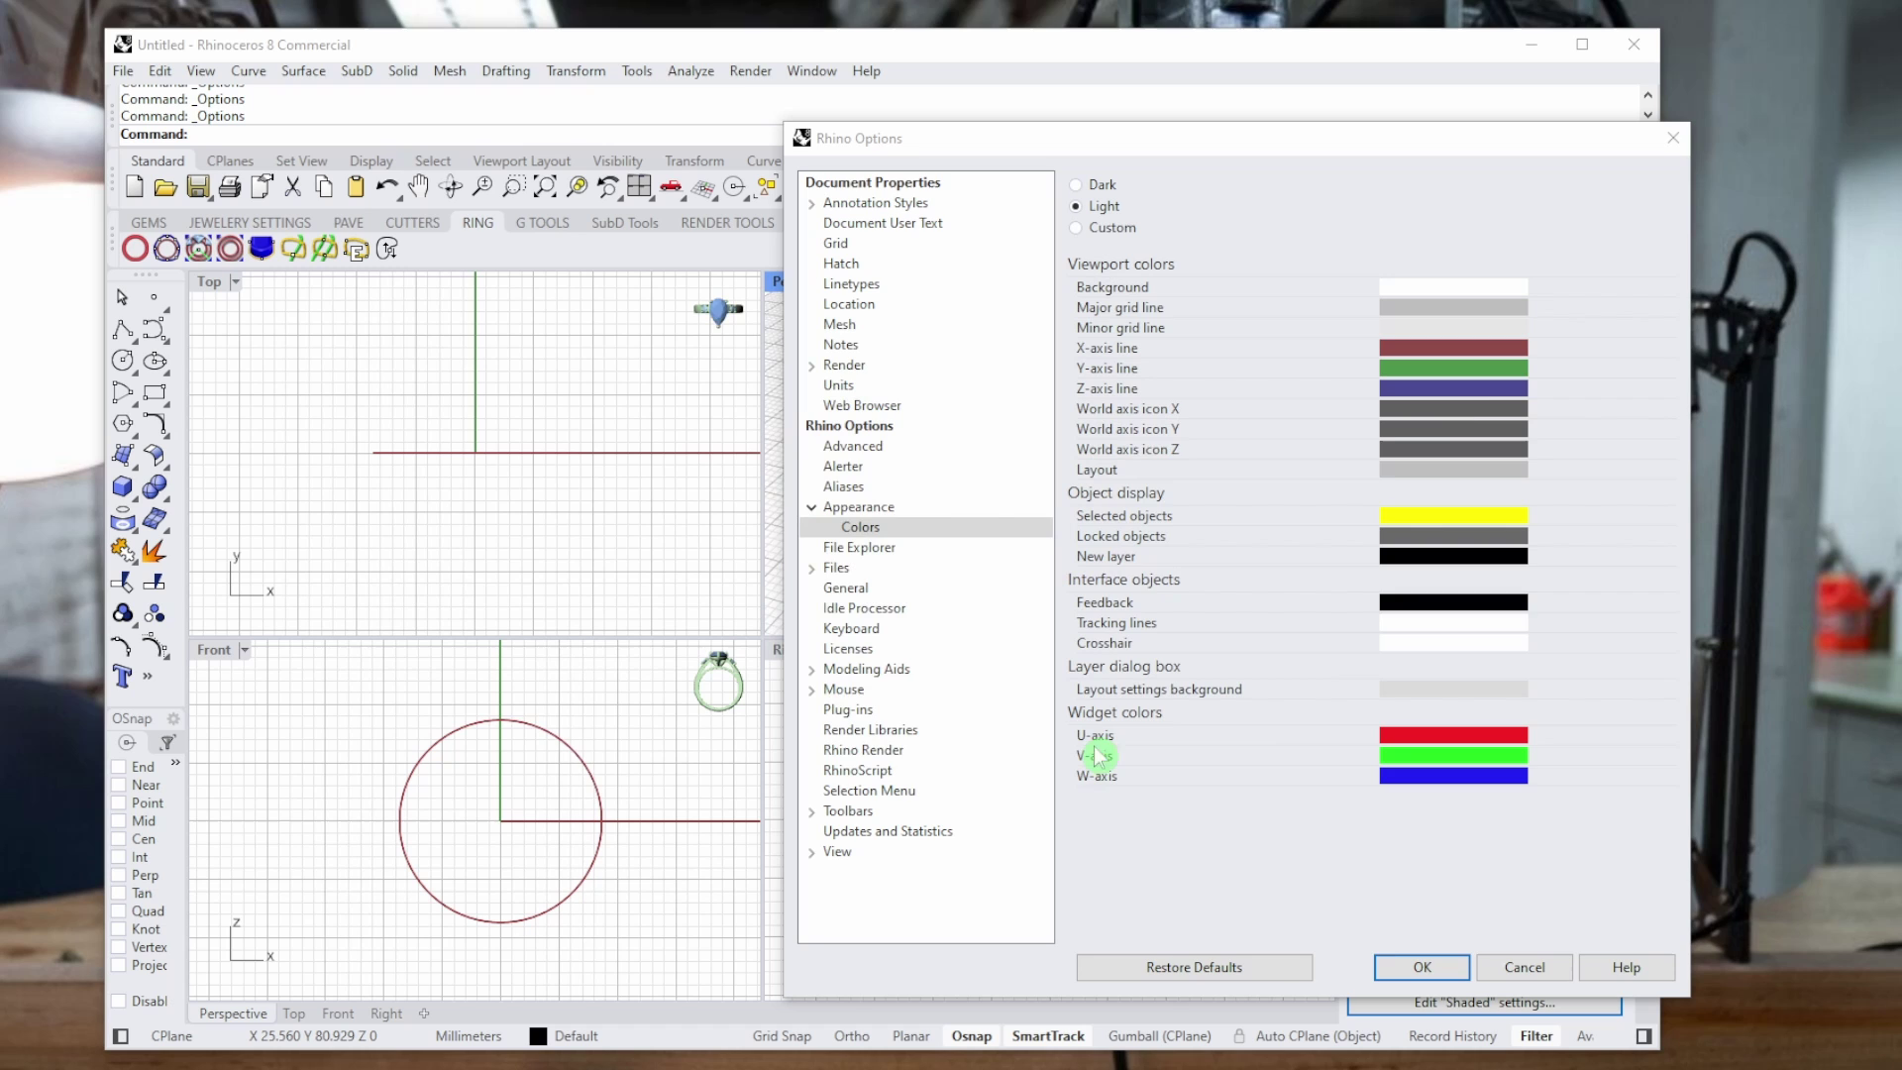
Lighten the X-axis to pink and the Y-axis to light green.
{"action": "left_click", "coordinate": [1441, 348]}
{"action": "left_click", "coordinate": [884, 474]}
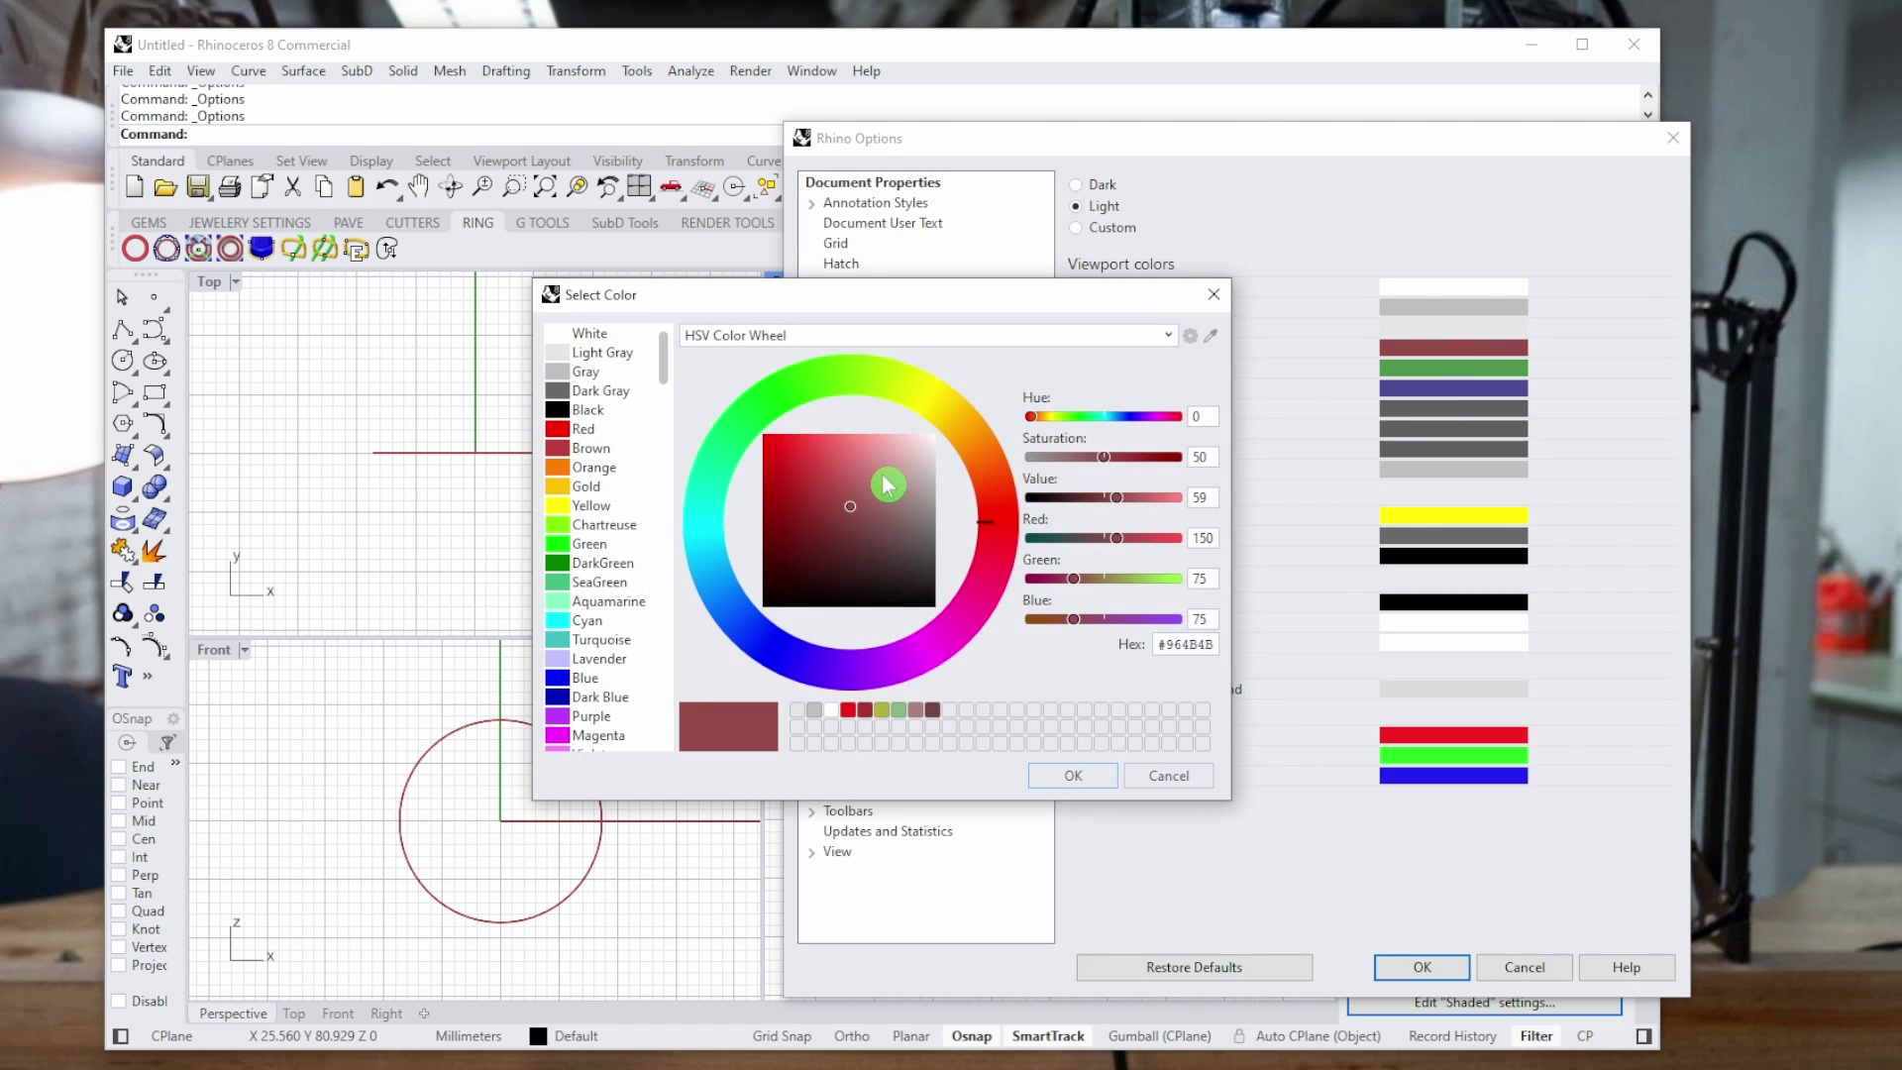
{"action": "left_click", "coordinate": [1065, 775]}
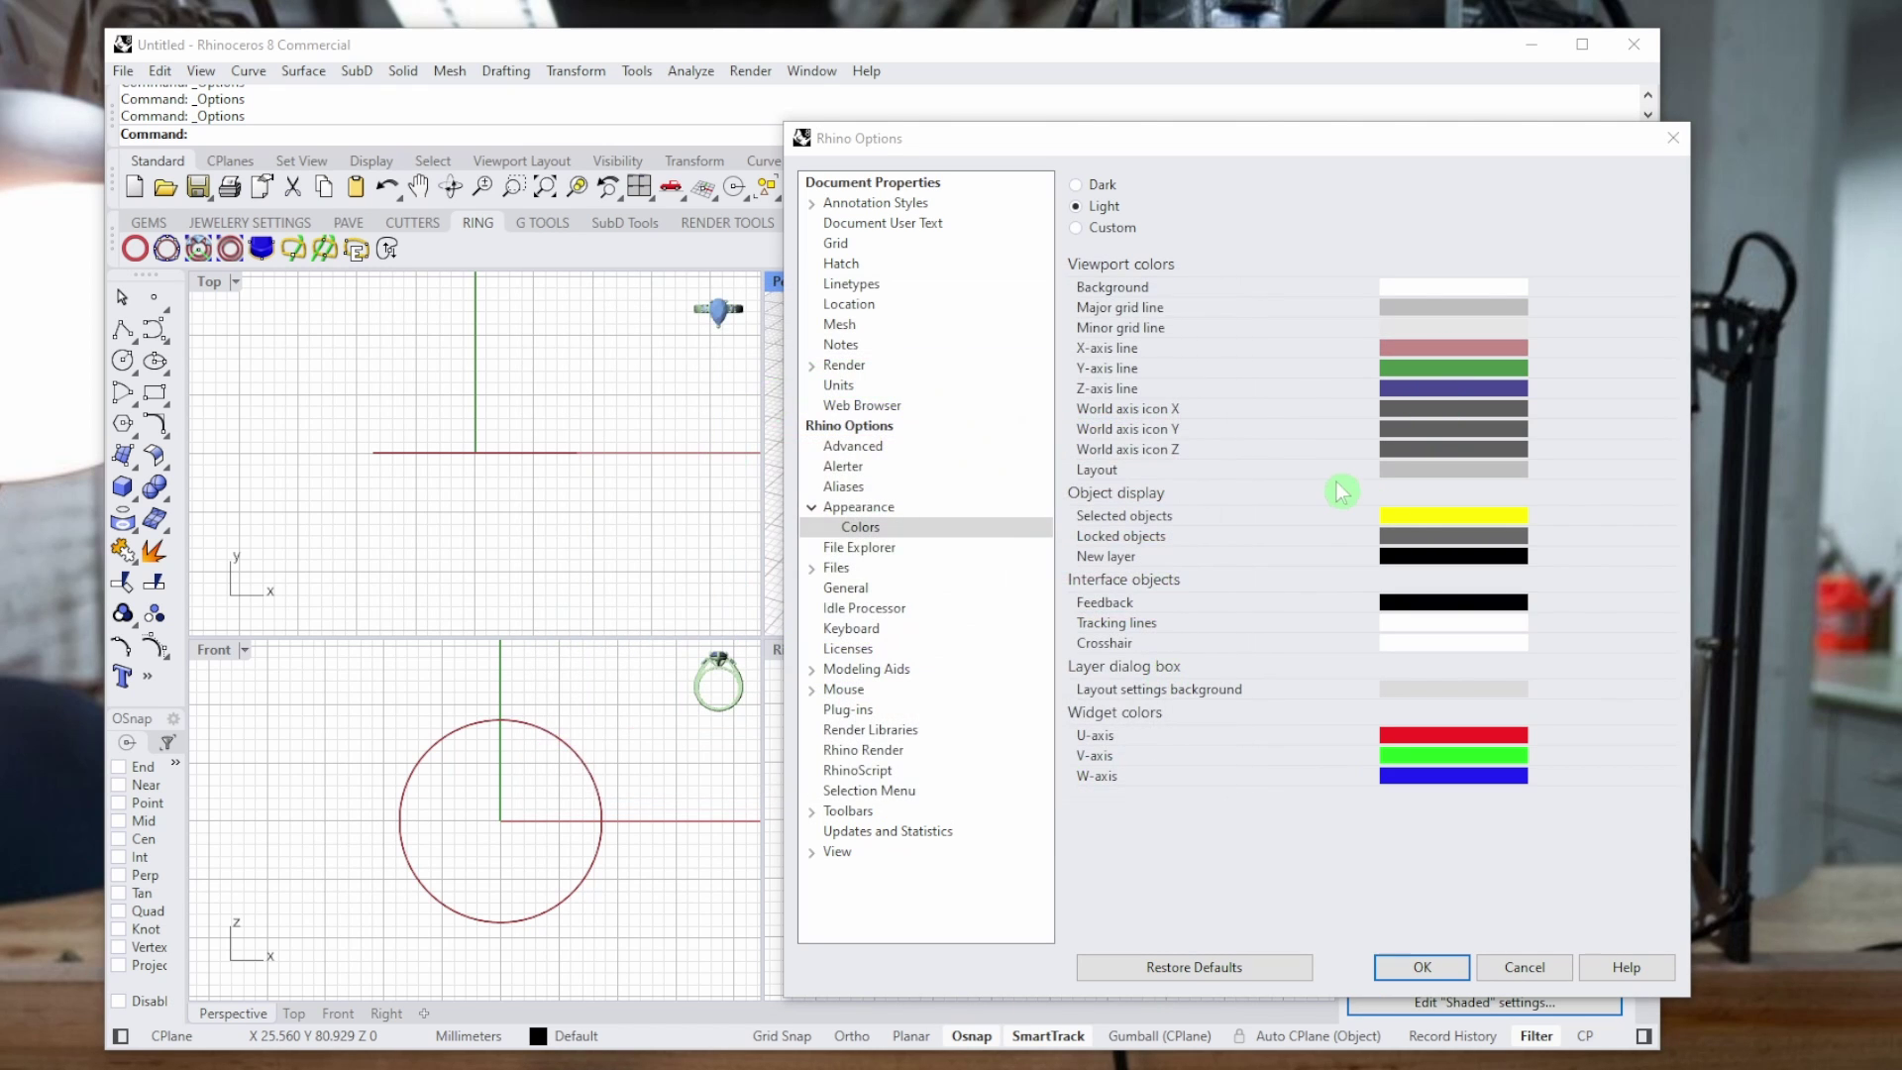
{"action": "left_click", "coordinate": [1422, 369]}
{"action": "left_click", "coordinate": [890, 476]}
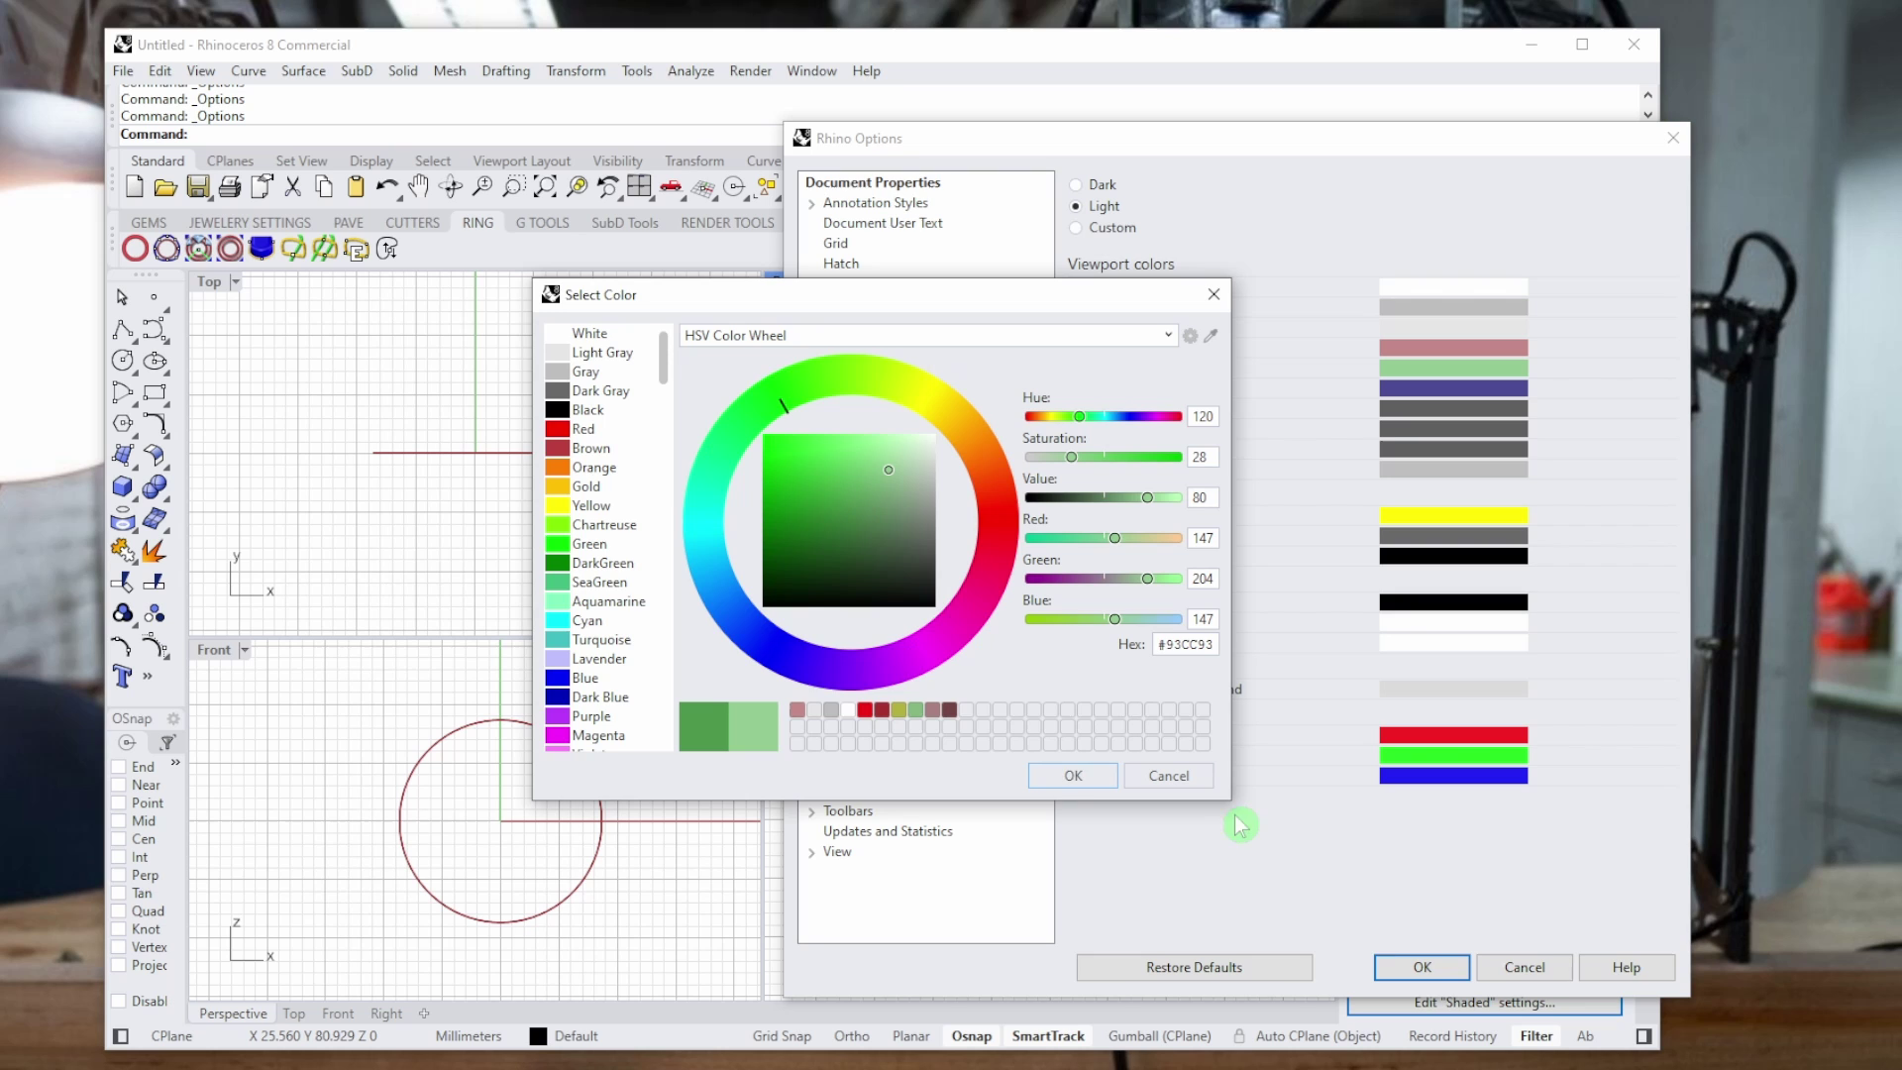
{"action": "left_click", "coordinate": [1073, 774]}
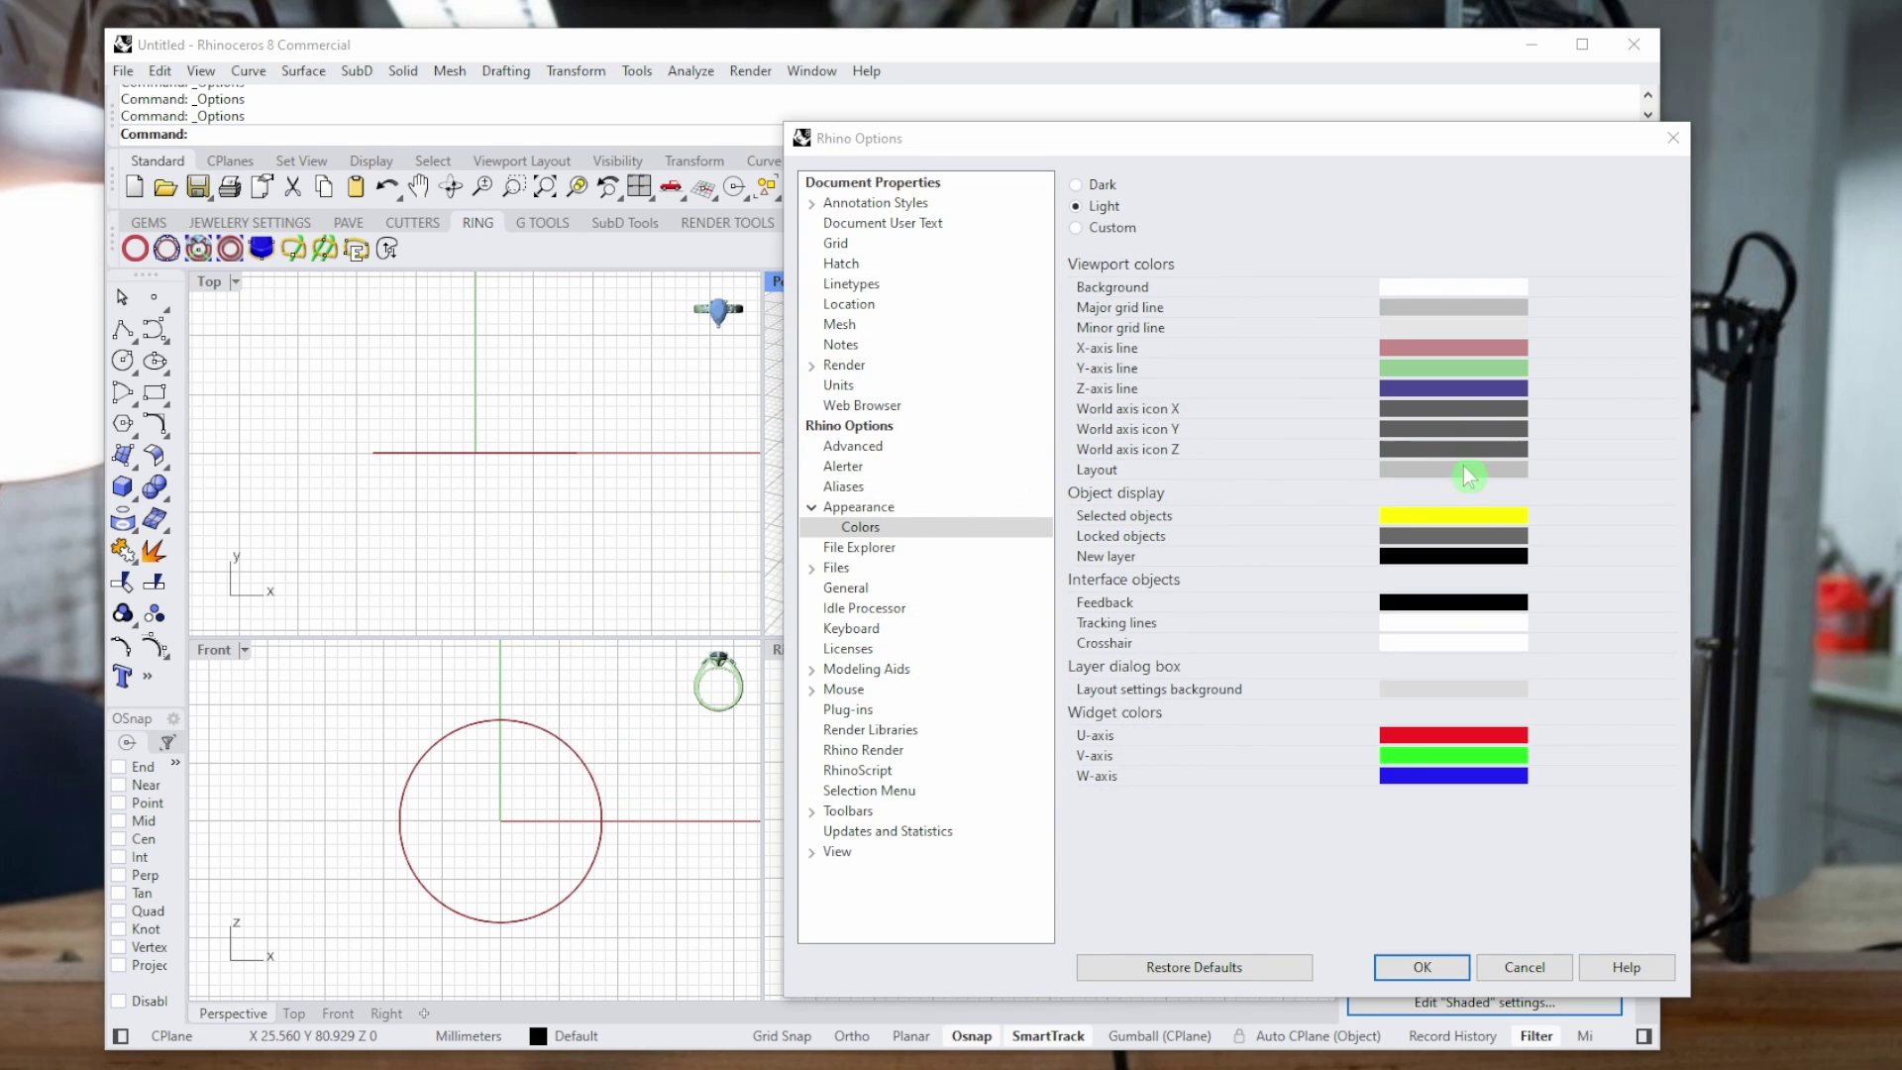
Make selected objects olive and tracking lines a bright red.
{"action": "left_click", "coordinate": [1440, 528]}
{"action": "mouse_move", "coordinate": [773, 526]}
{"action": "left_mouse_down"}
{"action": "mouse_move", "coordinate": [862, 518]}
{"action": "mouse_move", "coordinate": [832, 515]}
{"action": "left_mouse_up"}
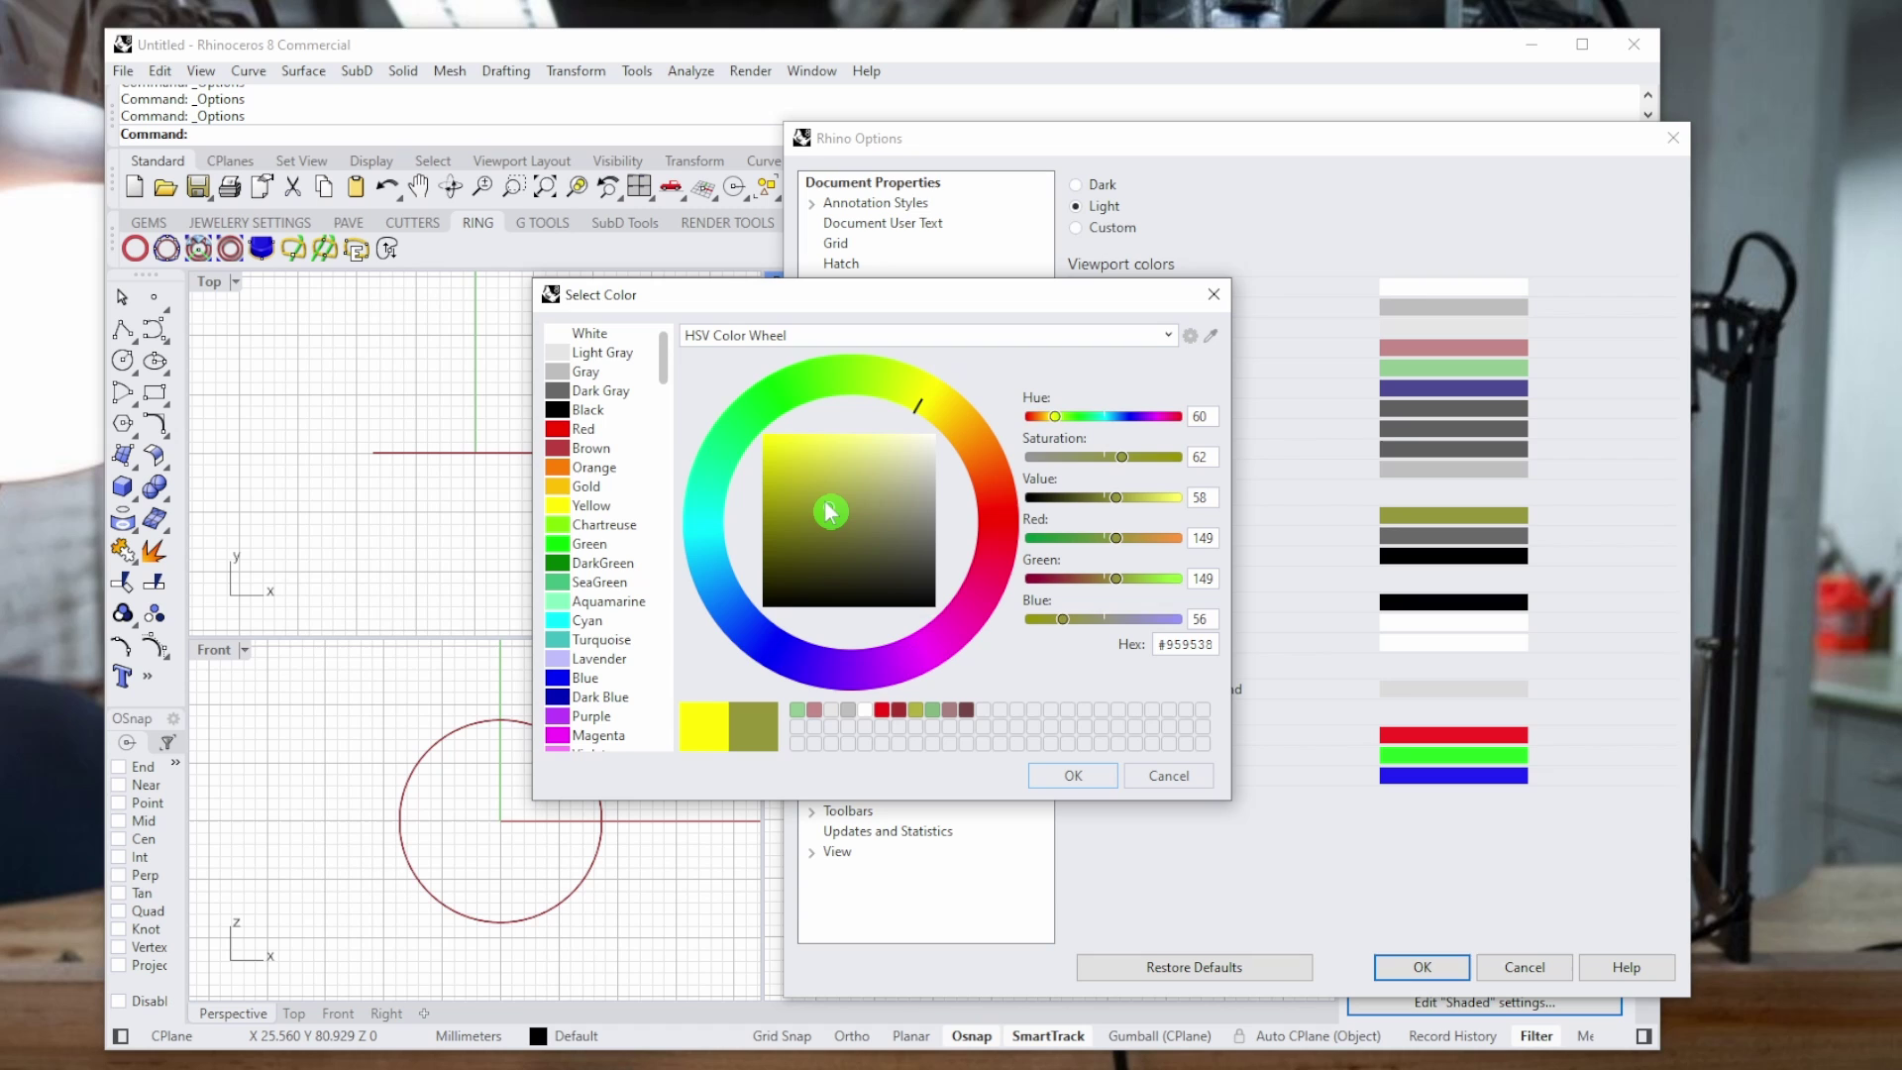
{"action": "left_click", "coordinate": [1080, 776]}
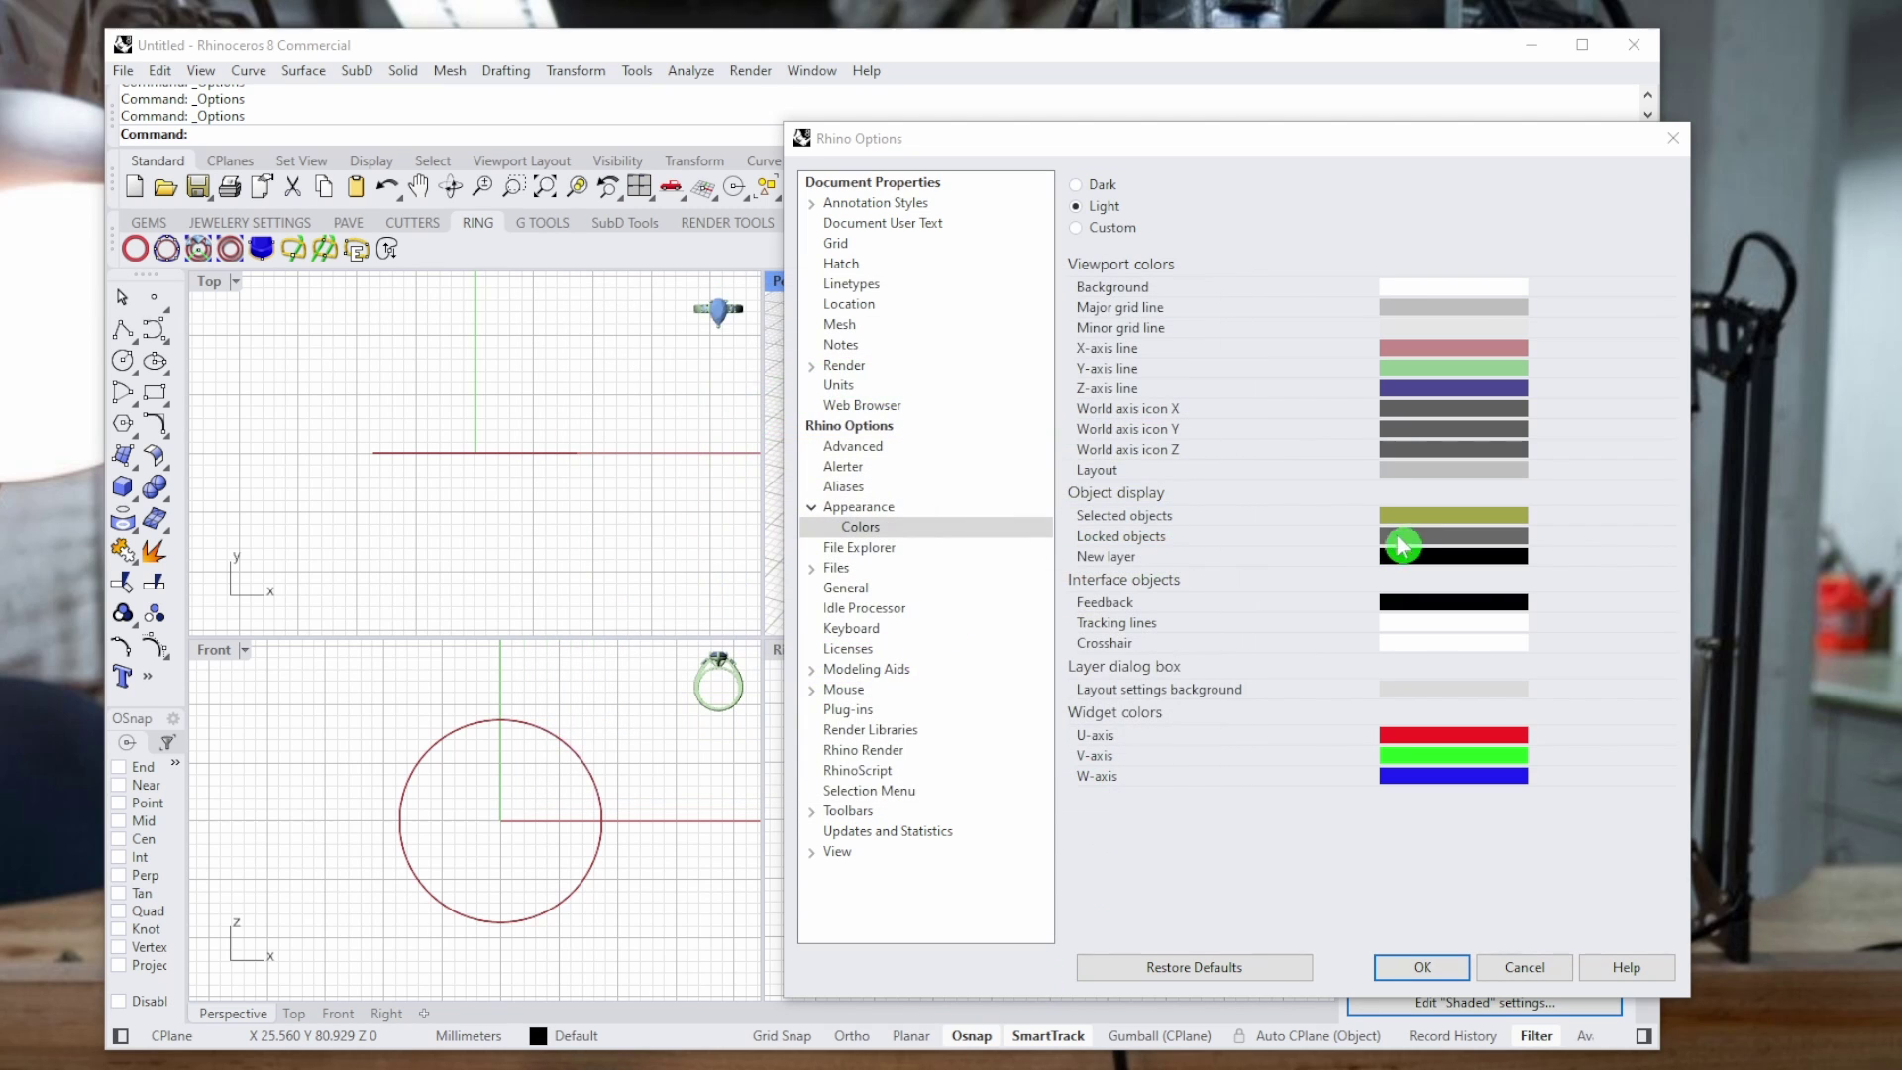
{"action": "left_click", "coordinate": [1444, 632]}
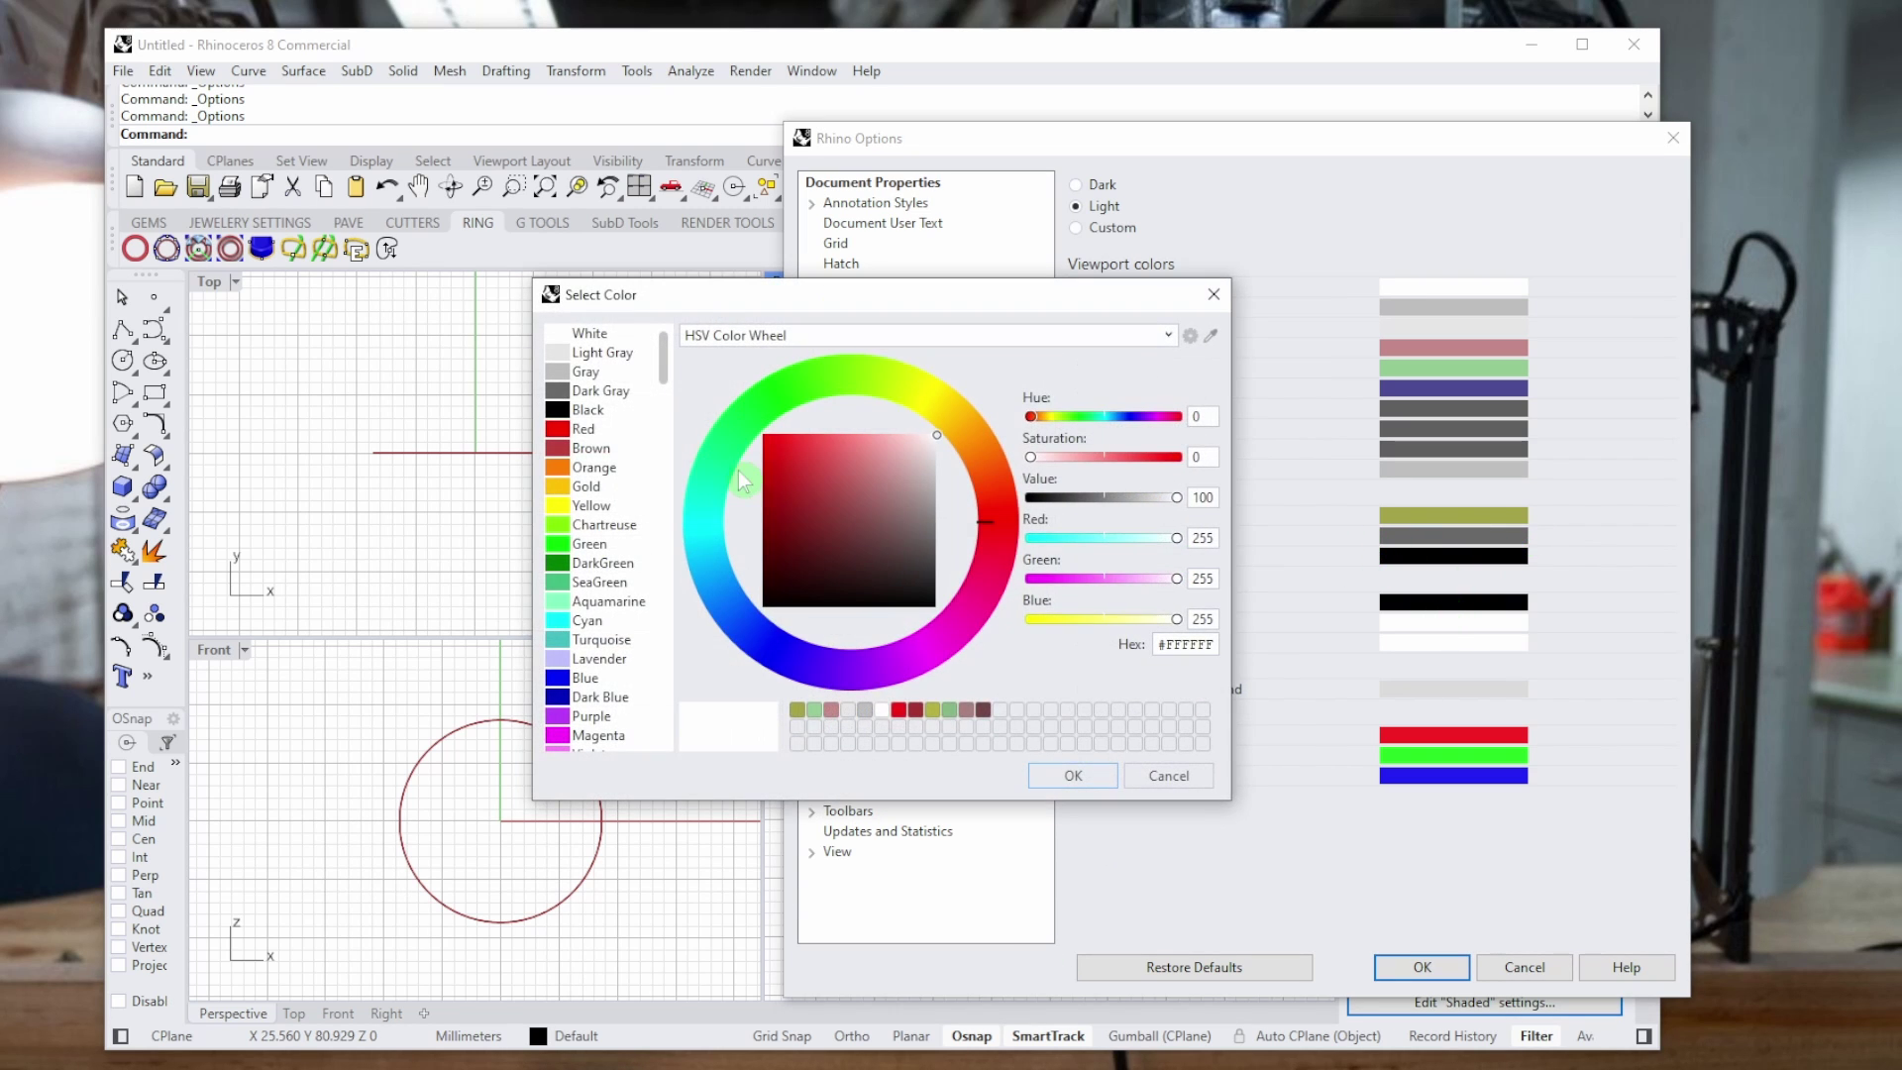
{"action": "left_click", "coordinate": [849, 514]}
{"action": "left_click", "coordinate": [1068, 775]}
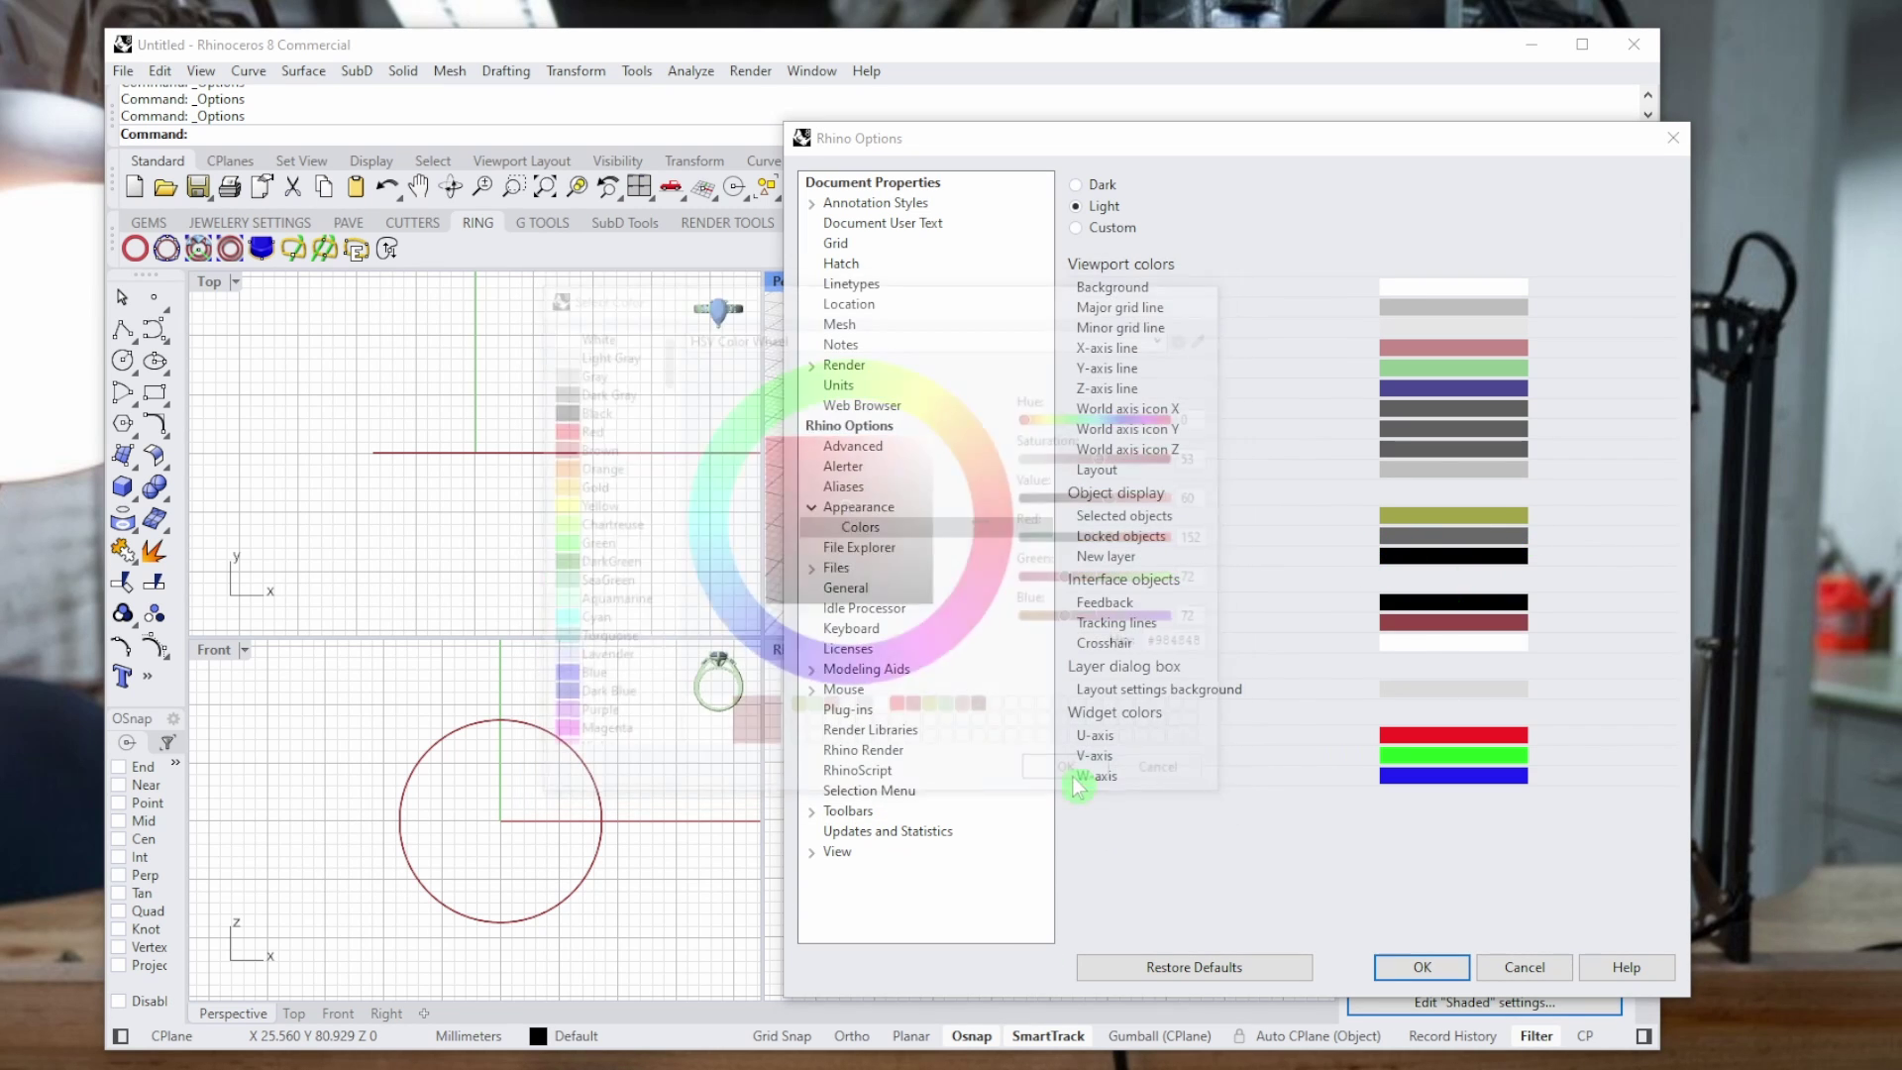
{"action": "left_click", "coordinate": [1417, 632]}
{"action": "left_click", "coordinate": [821, 486]}
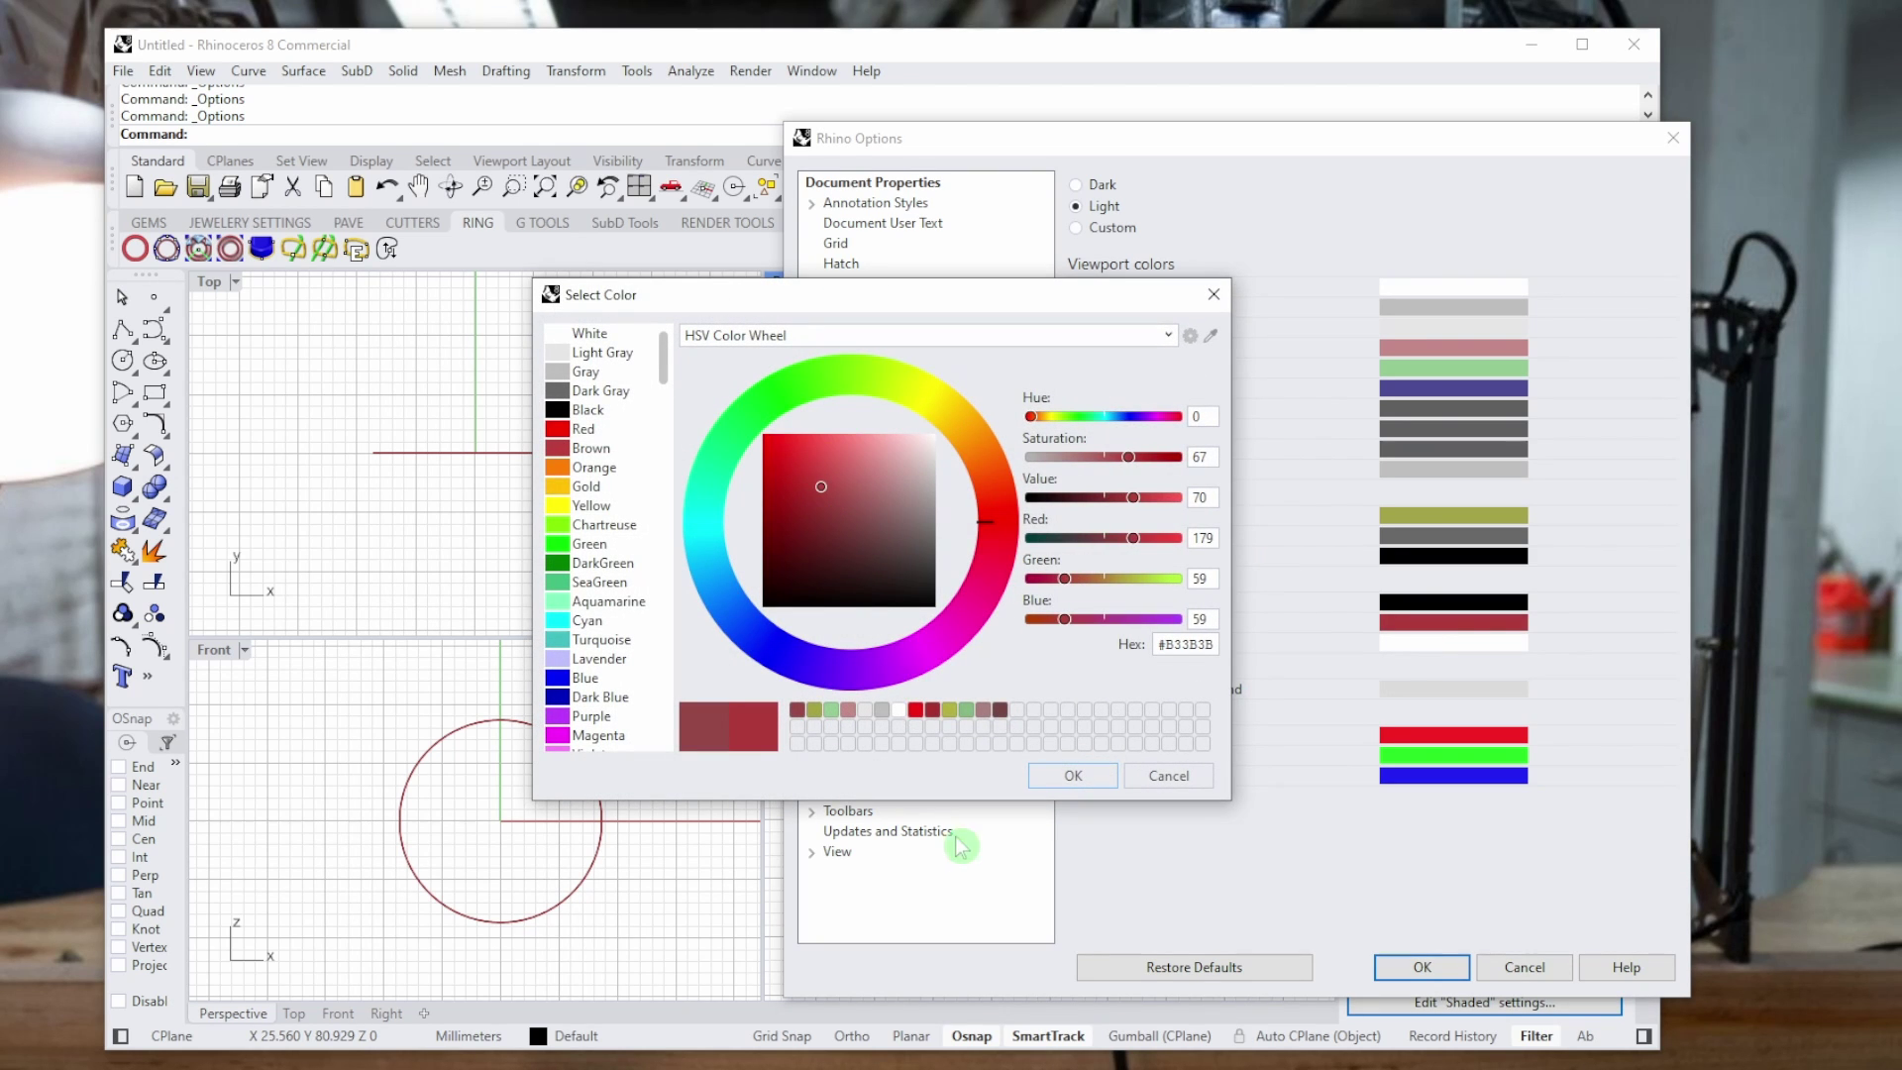
{"action": "left_click", "coordinate": [1073, 778]}
Set the crosshair to bright red and apply the colour options.
{"action": "left_click", "coordinate": [1436, 642]}
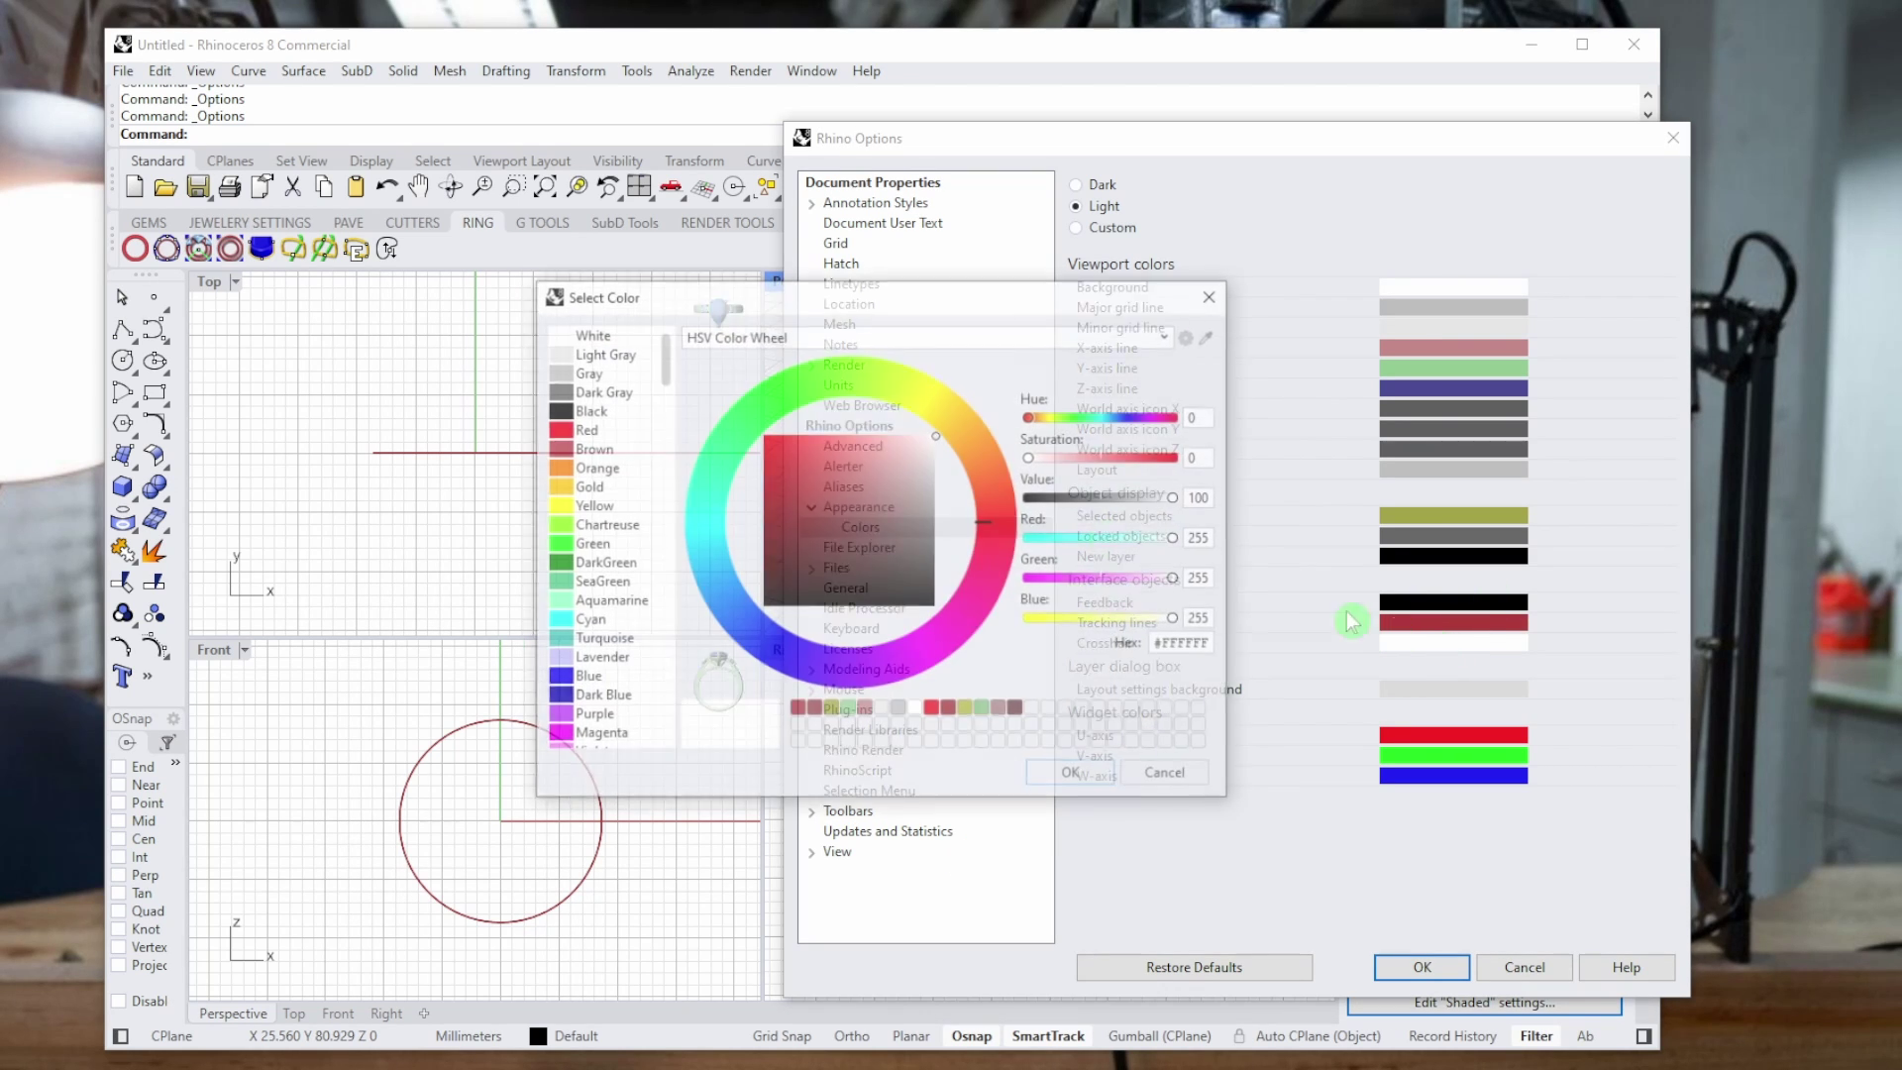
{"action": "left_click", "coordinate": [778, 454]}
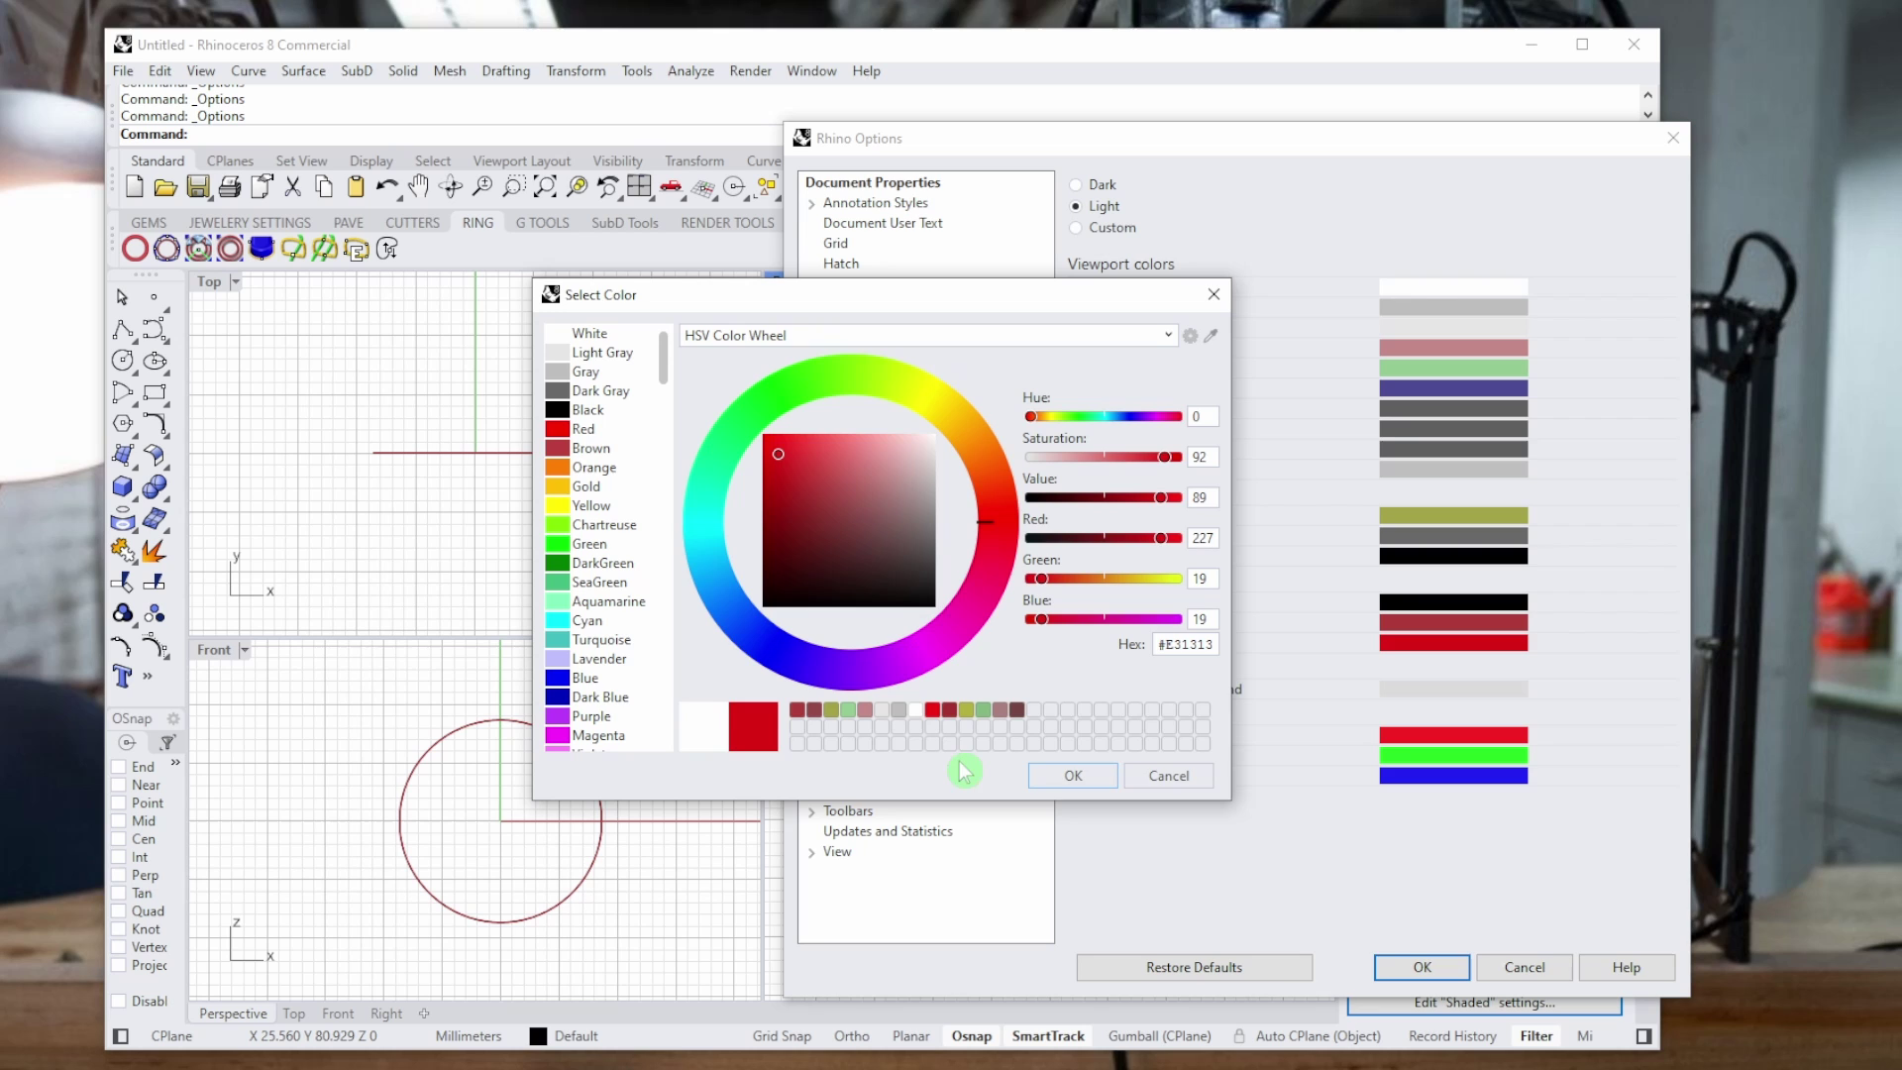
{"action": "left_click", "coordinate": [1103, 781]}
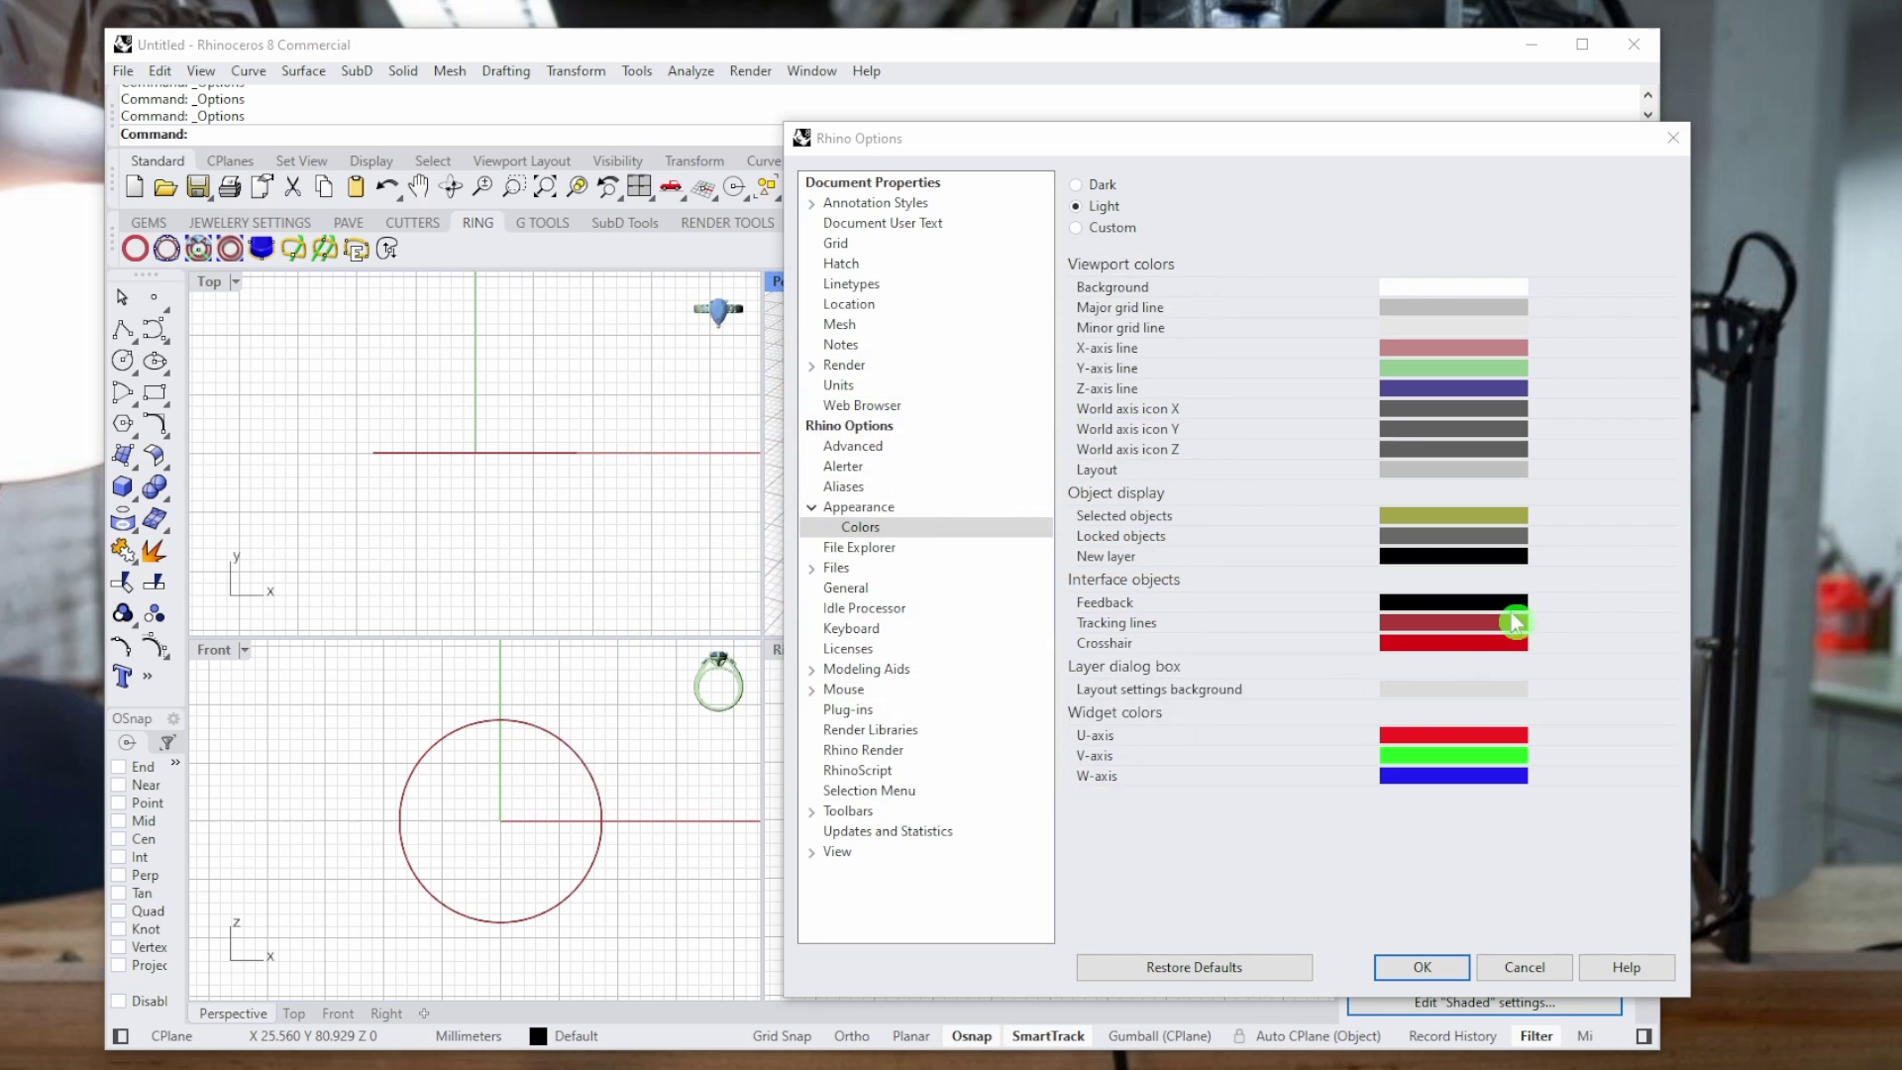
{"action": "left_click", "coordinate": [1455, 969]}
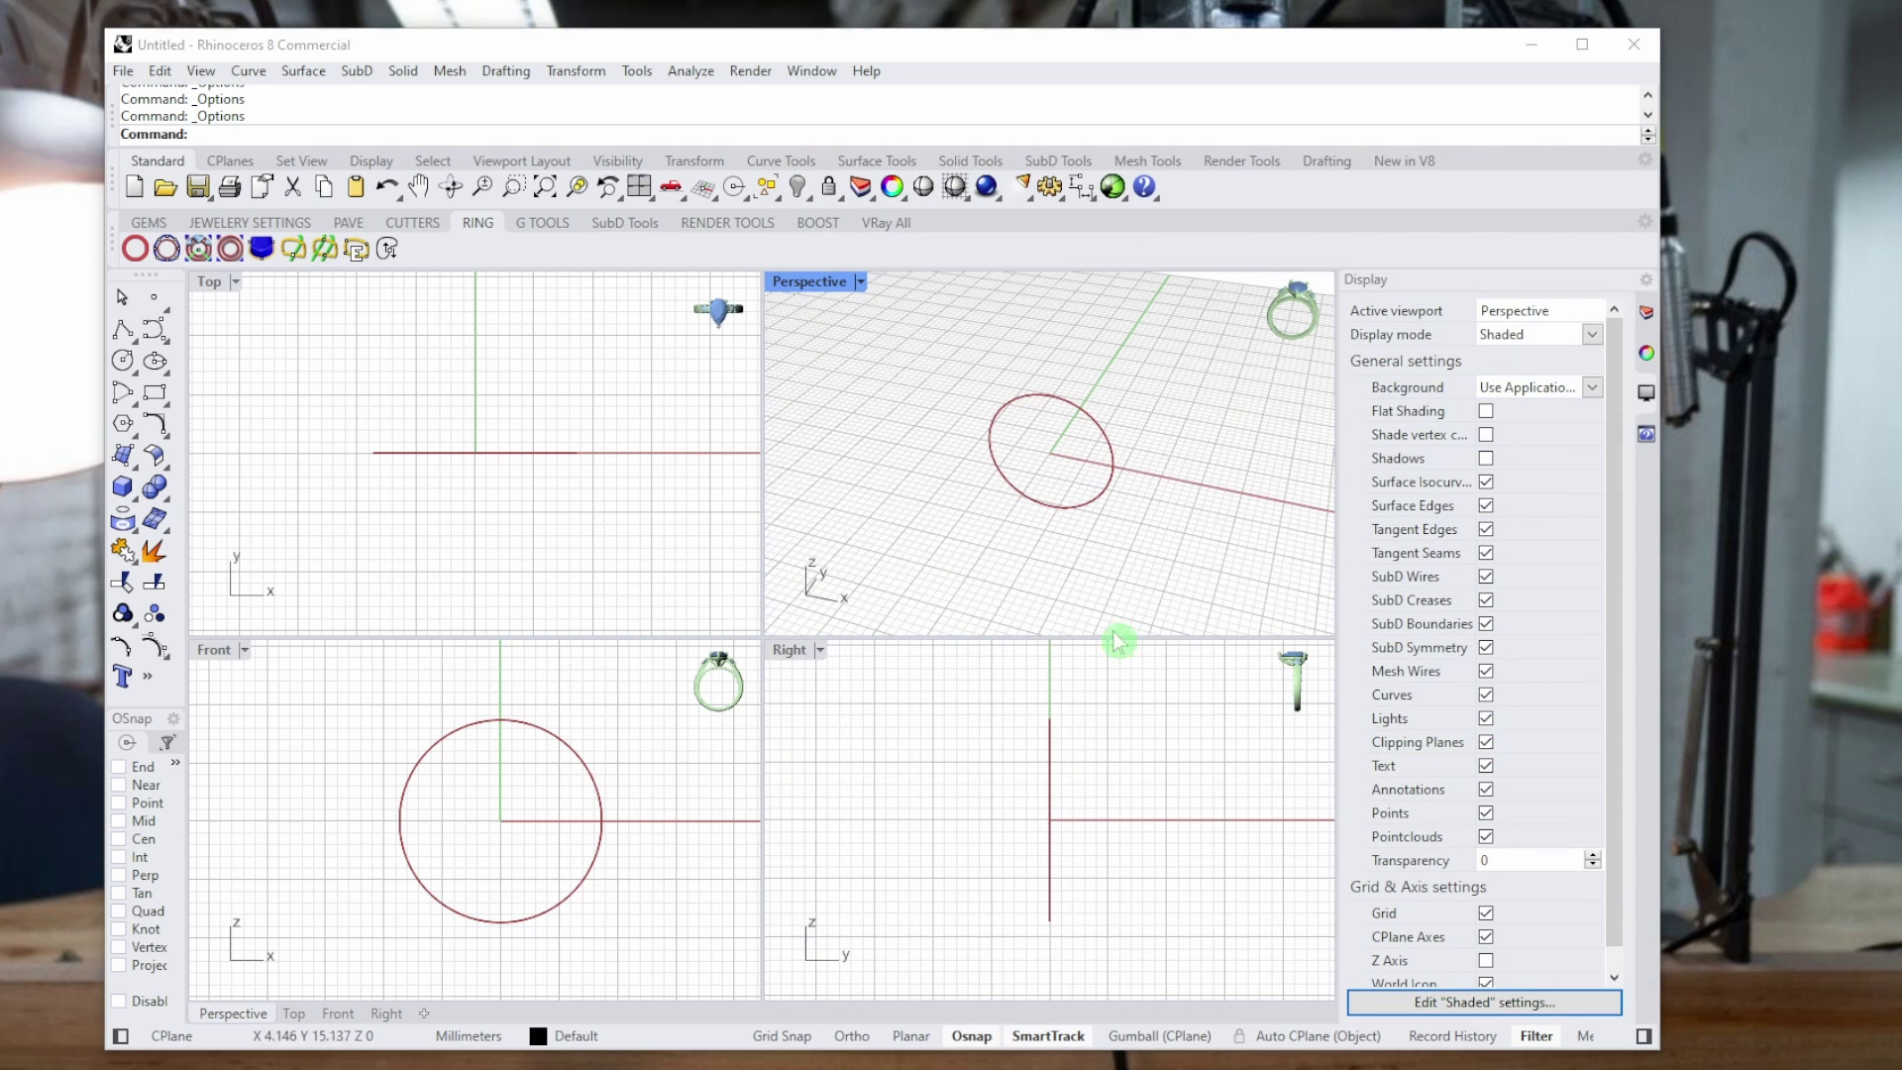
Delete the test circle.
{"action": "left_click", "coordinate": [1058, 503]}
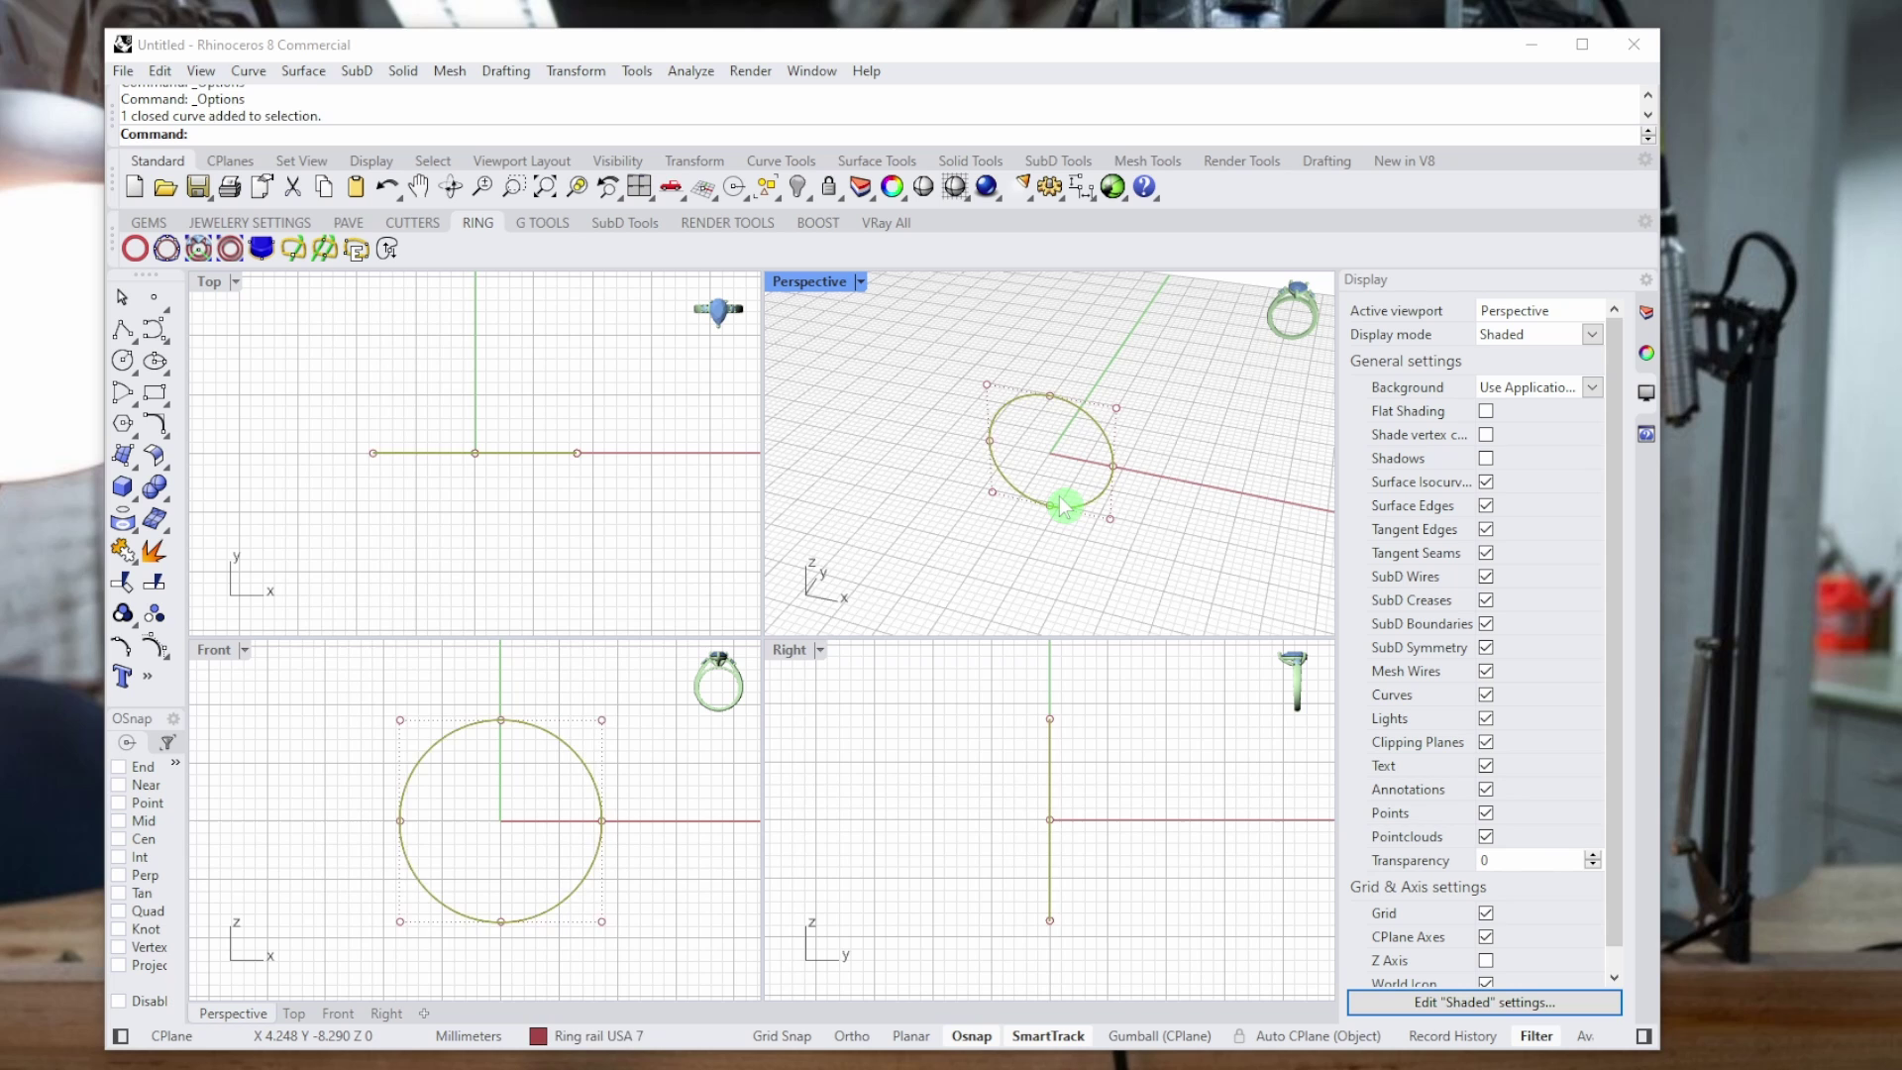
{"action": "key", "text": "Delete"}
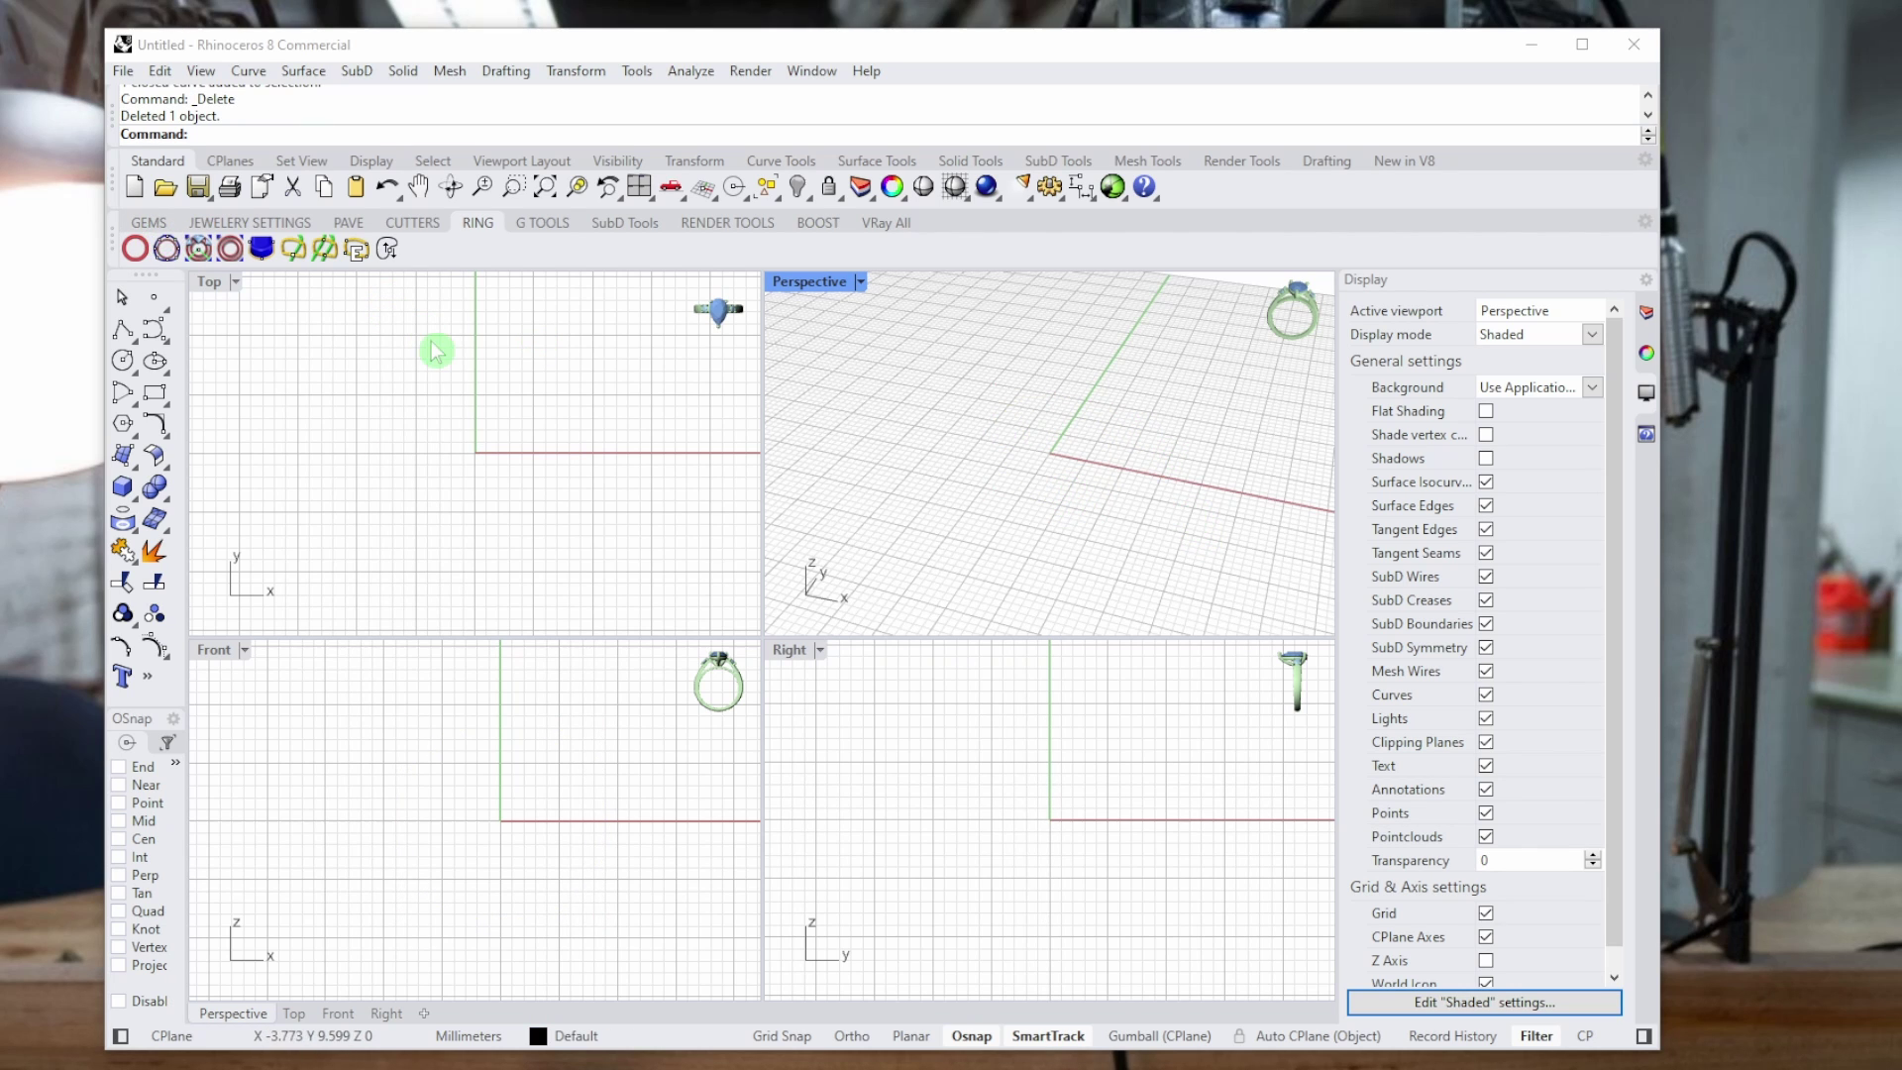
{"action": "left_click", "coordinate": [249, 222]}
Save the file as template 'Small Objects - Jewelry.3dm'.
{"action": "left_click", "coordinate": [123, 71]}
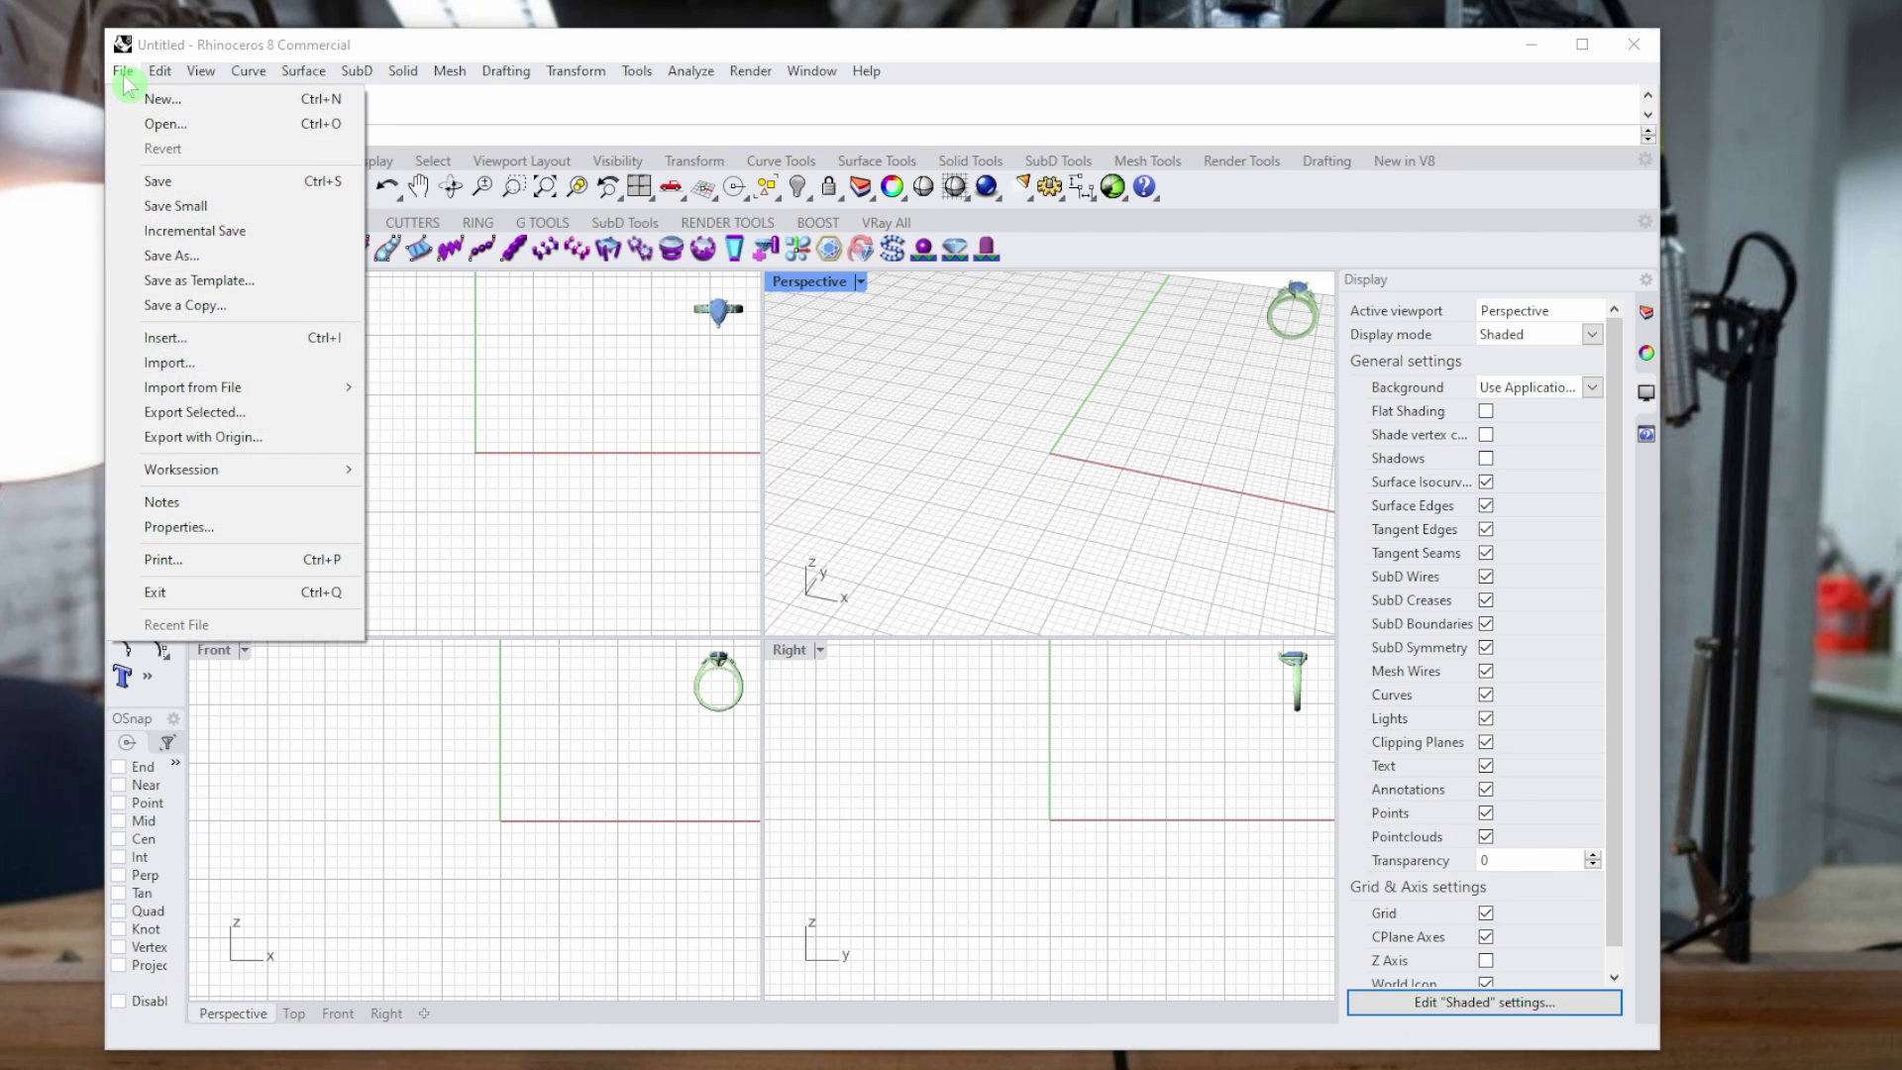
{"action": "left_click", "coordinate": [218, 280]}
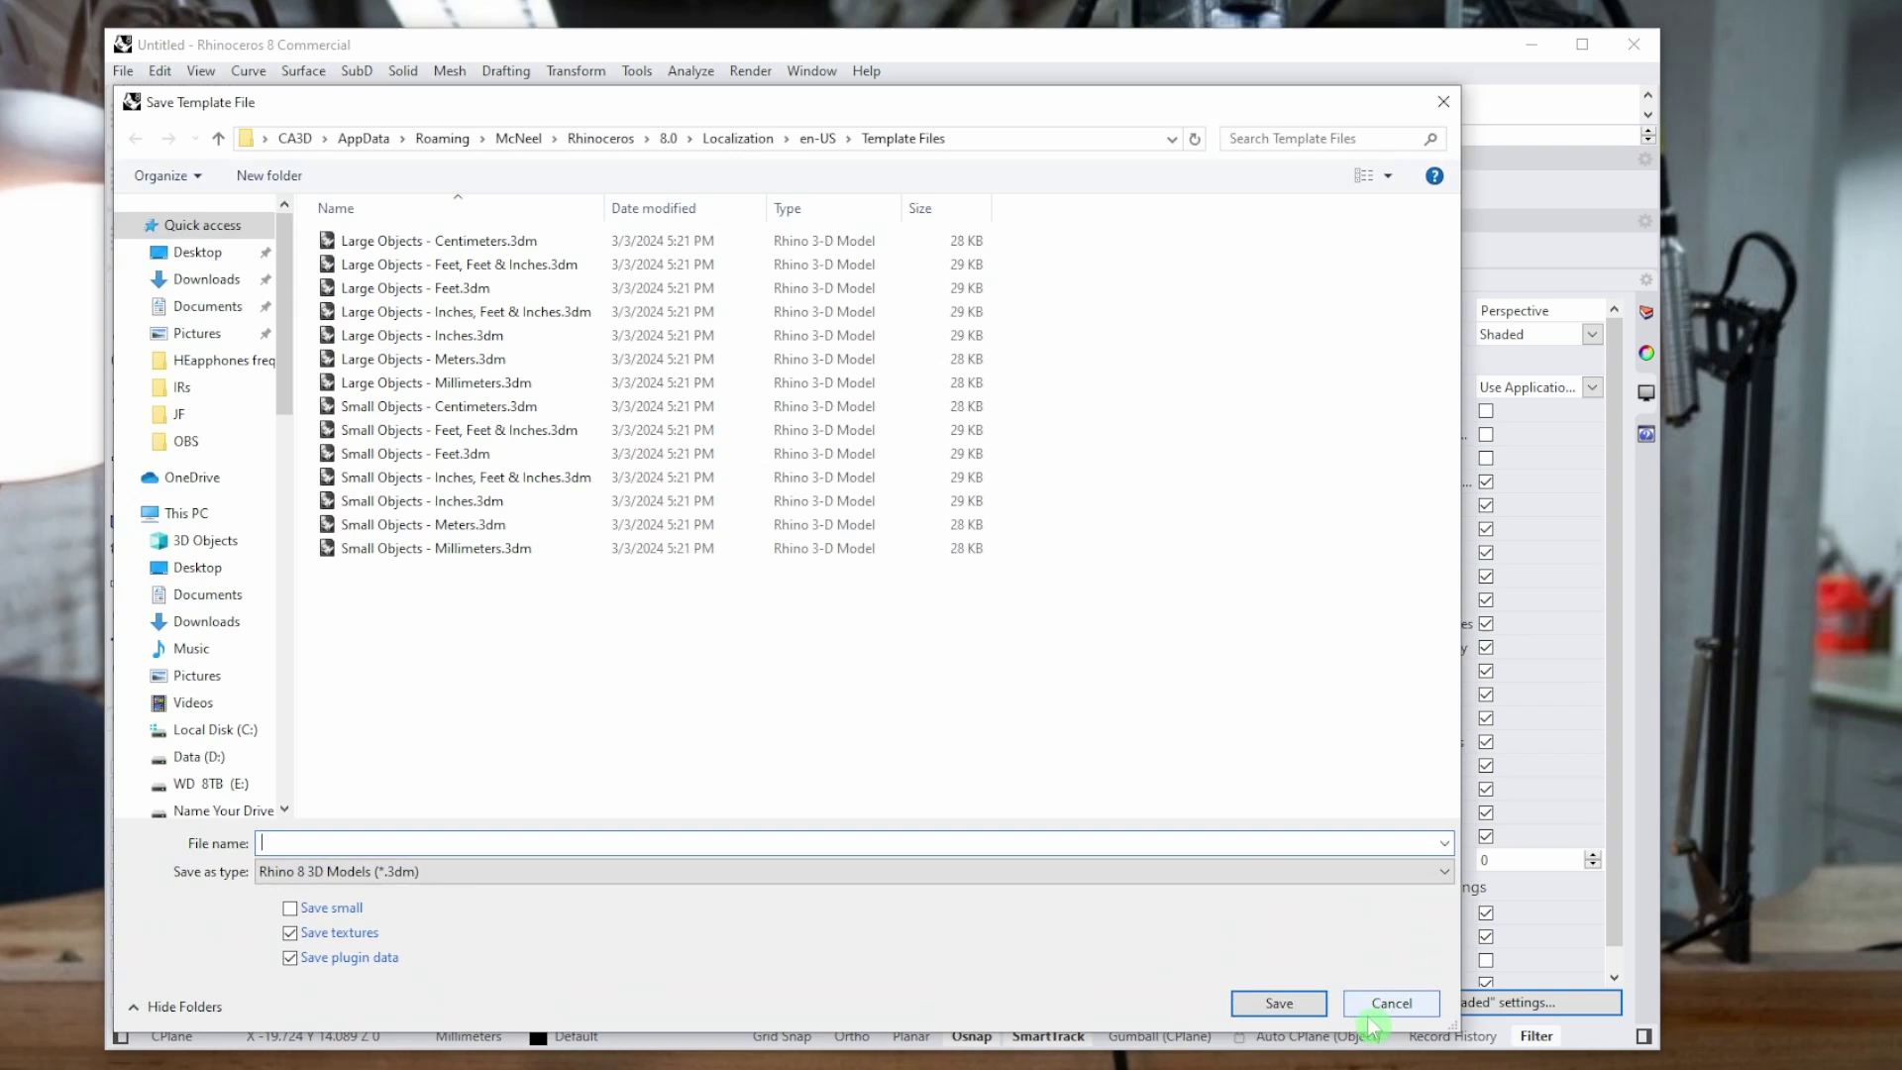
{"action": "left_click_drag", "start_coordinate": [639, 102], "coordinate": [751, 91]}
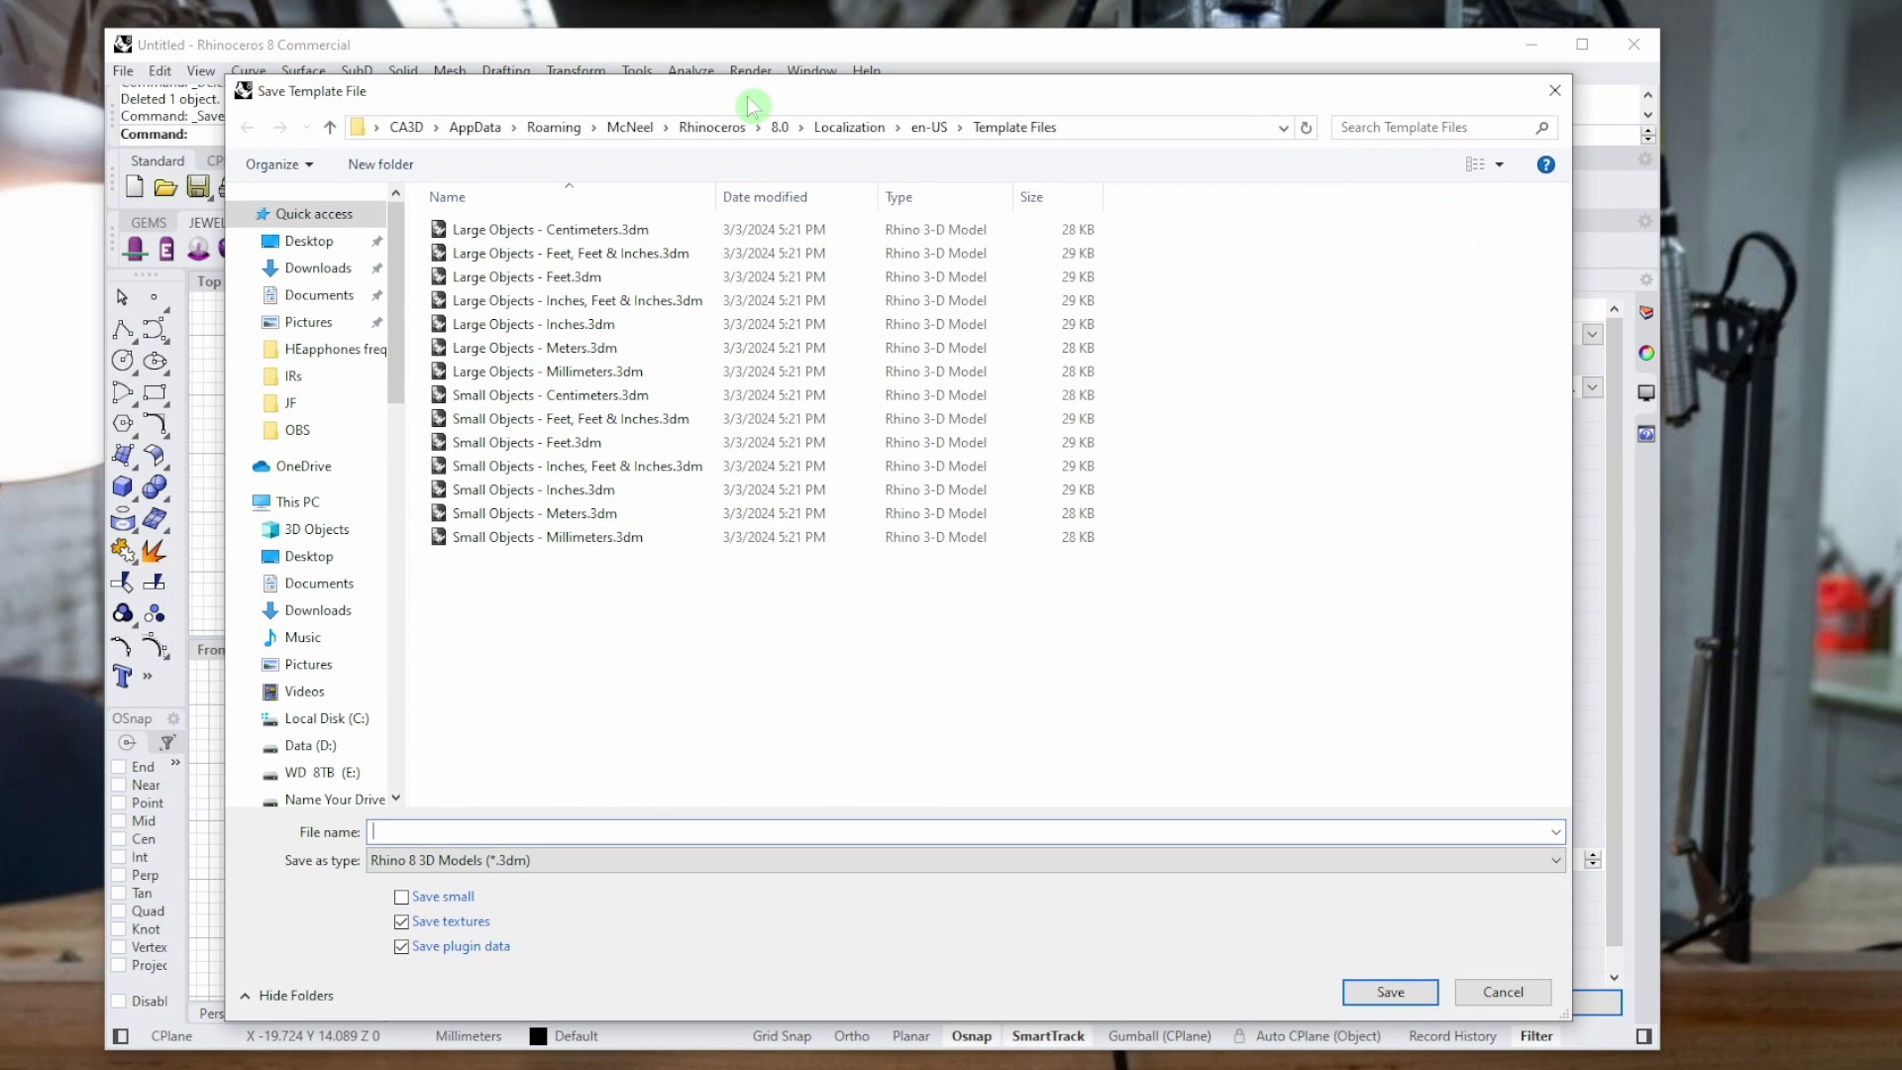
{"action": "left_click", "coordinate": [550, 539]}
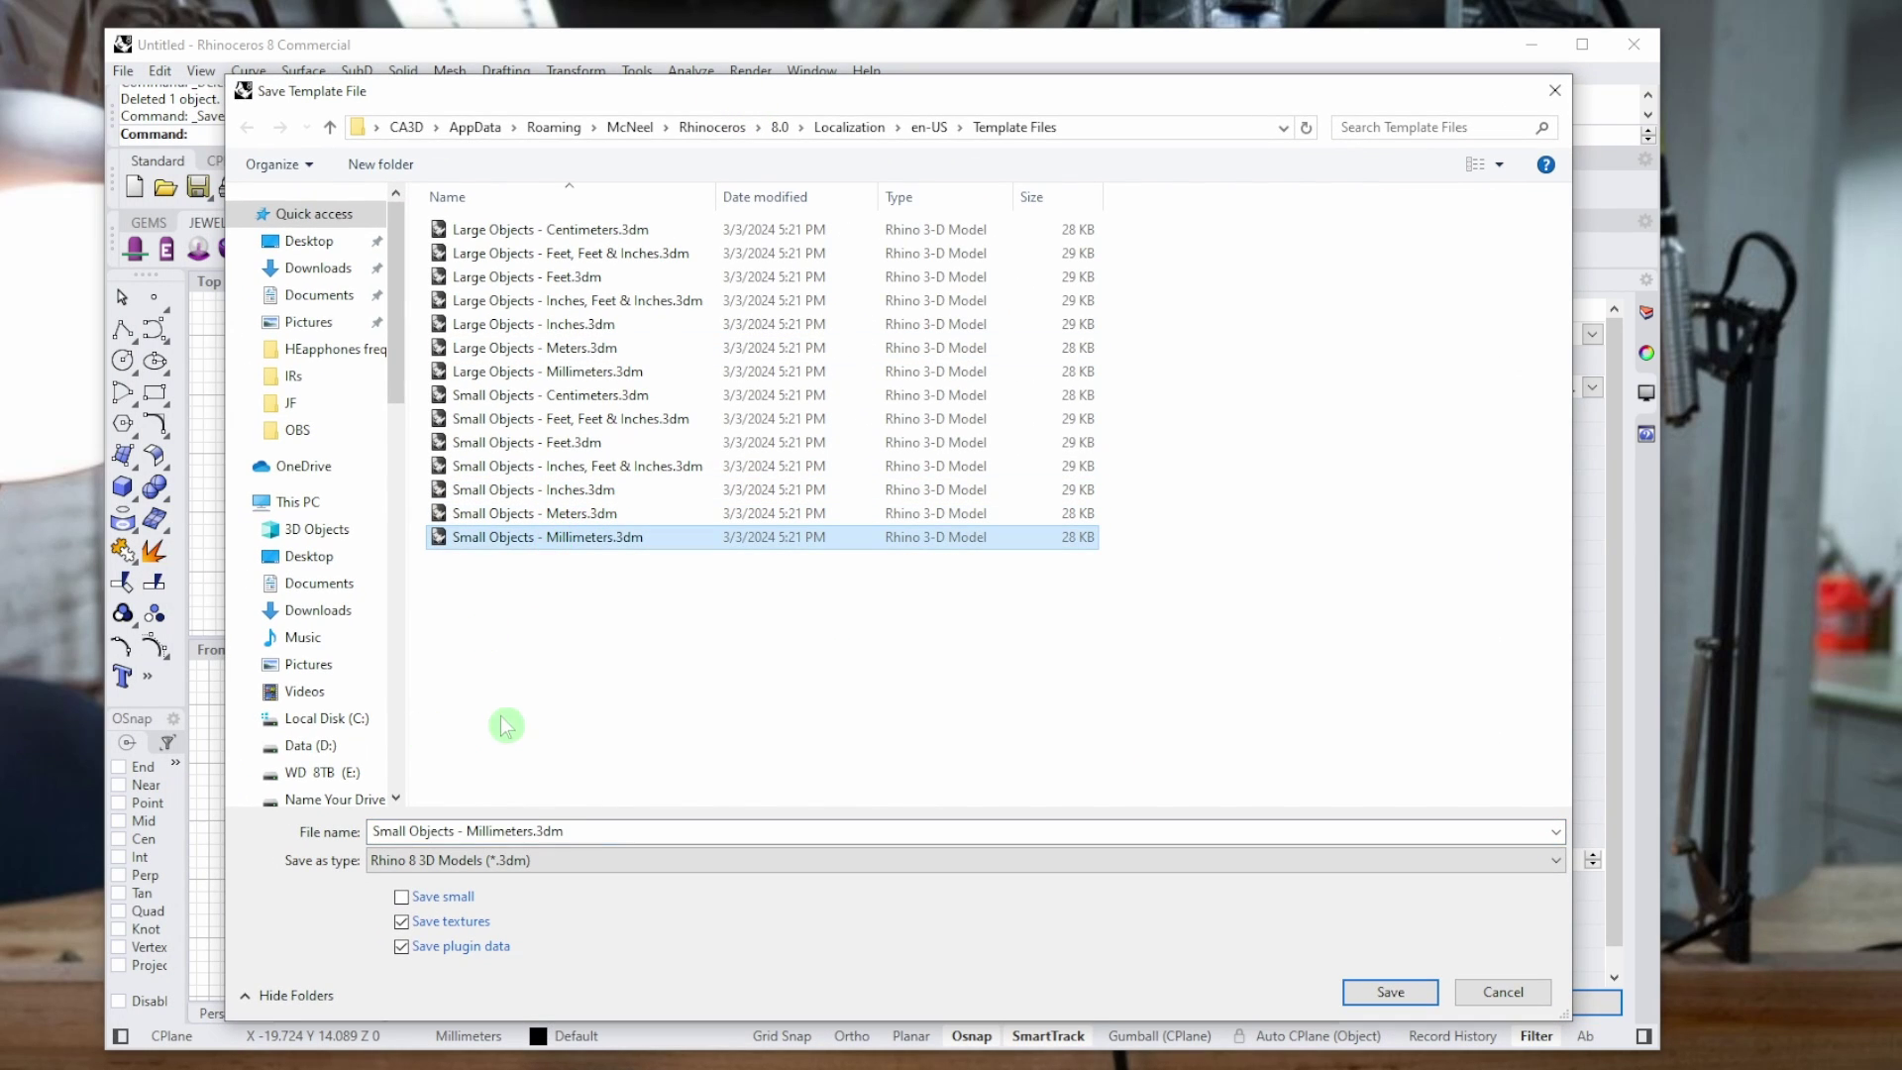
{"action": "left_click", "coordinate": [505, 831]}
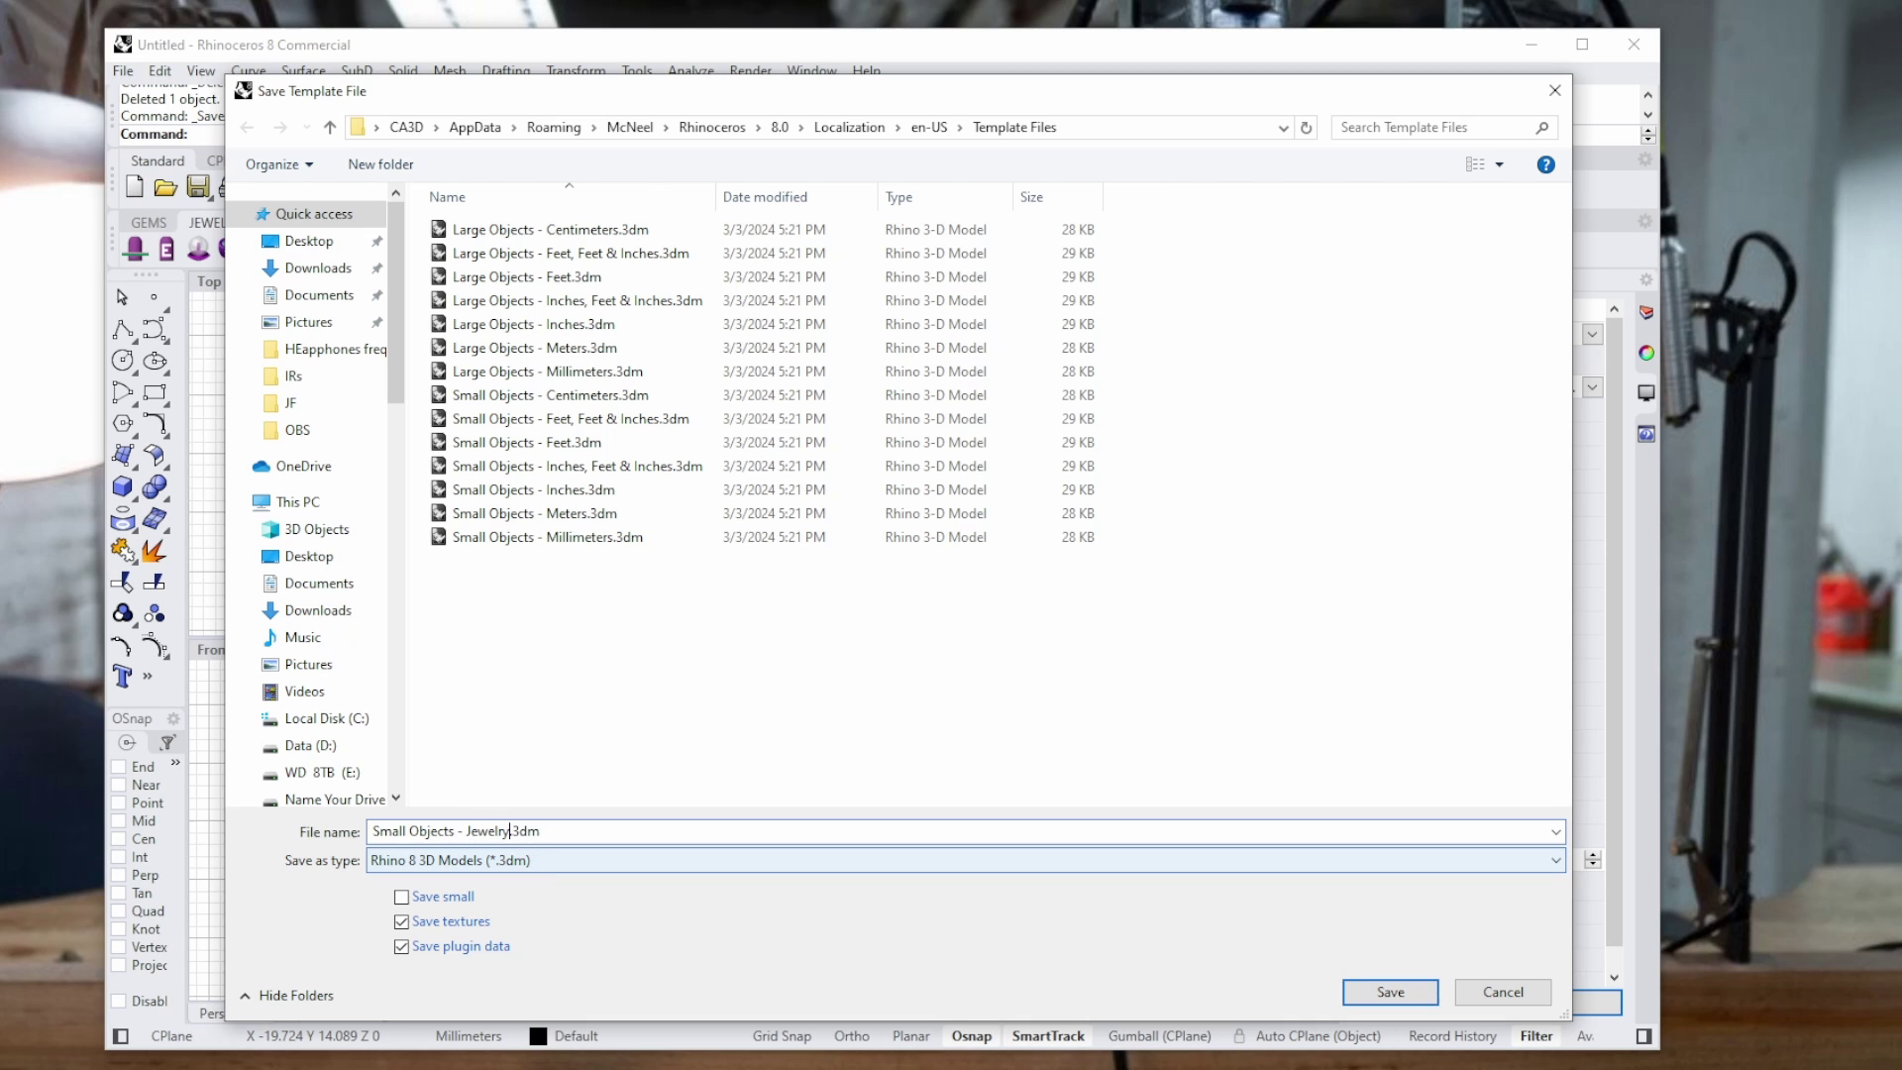
{"action": "type", "text": "Jewelry"}
{"action": "key", "text": "Return"}
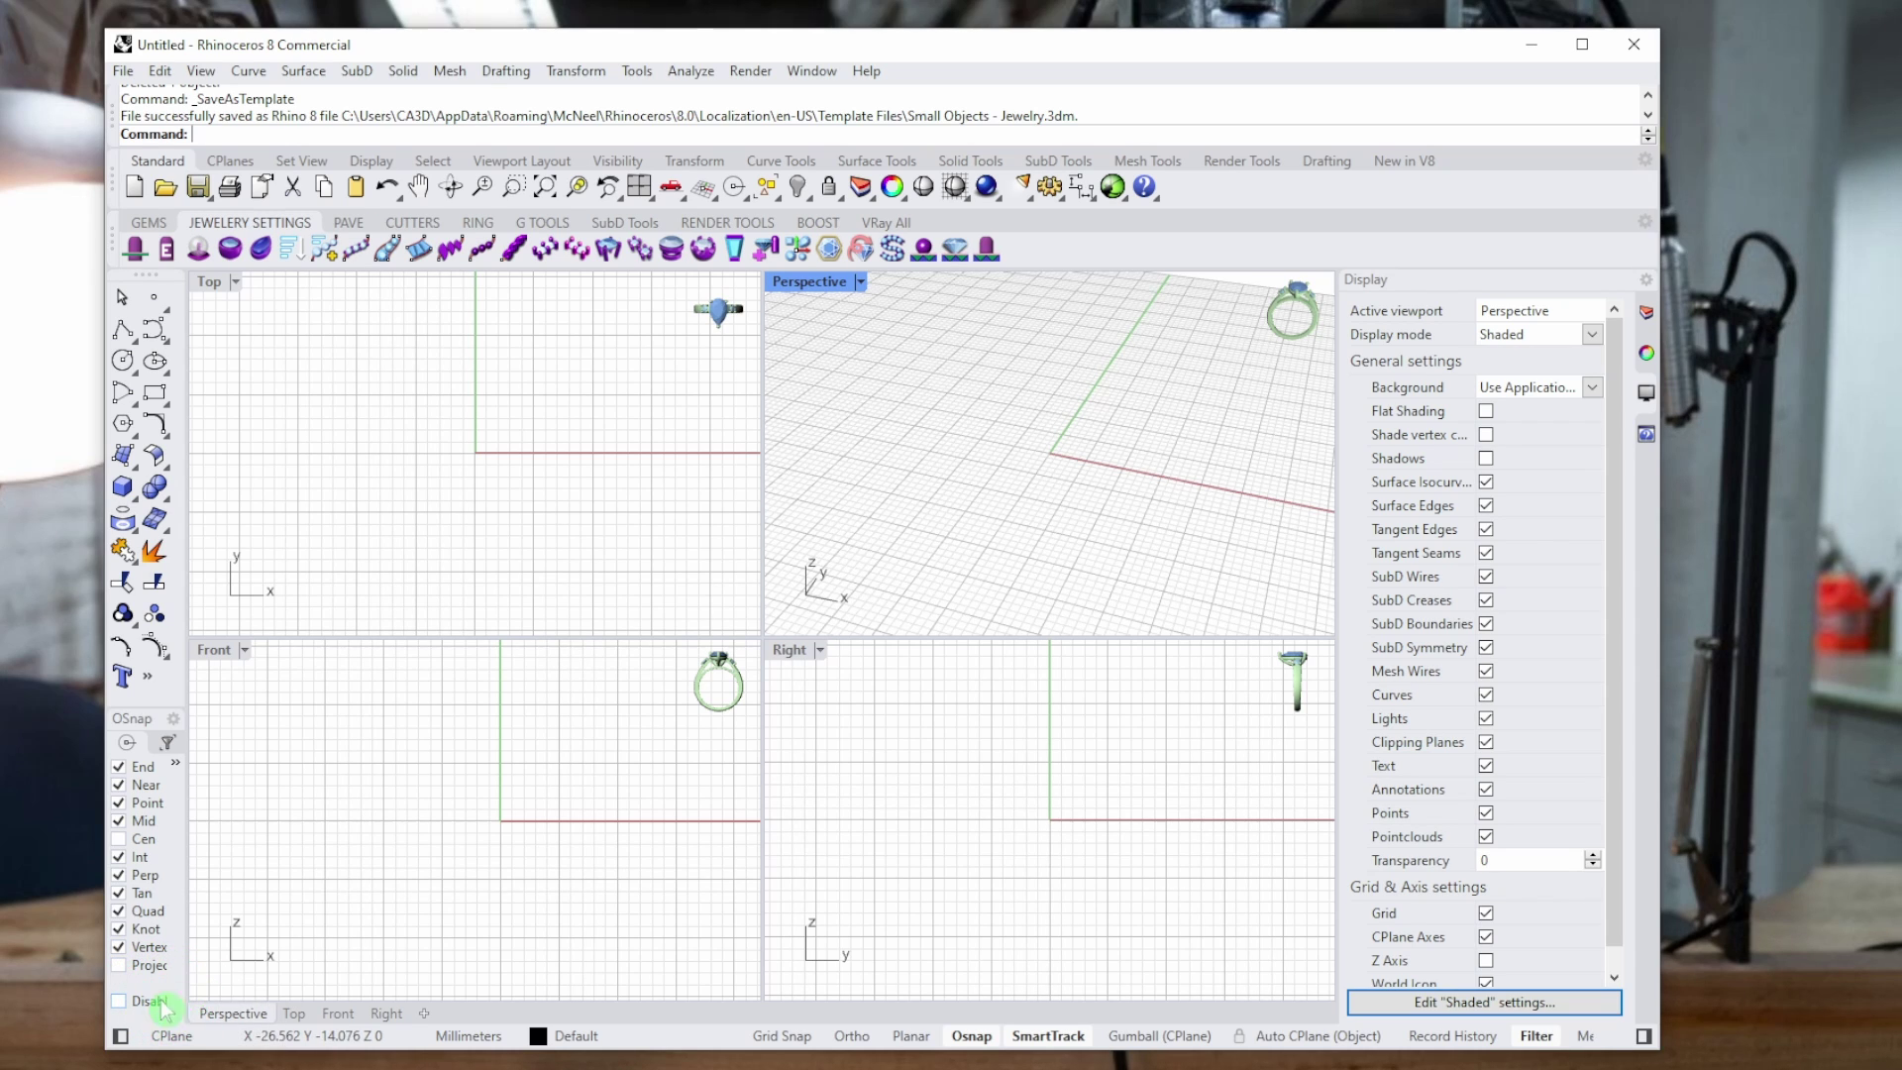
Widen the left tool palette to three columns.
{"action": "left_click_drag", "start_coordinate": [187, 953], "coordinate": [219, 952]}
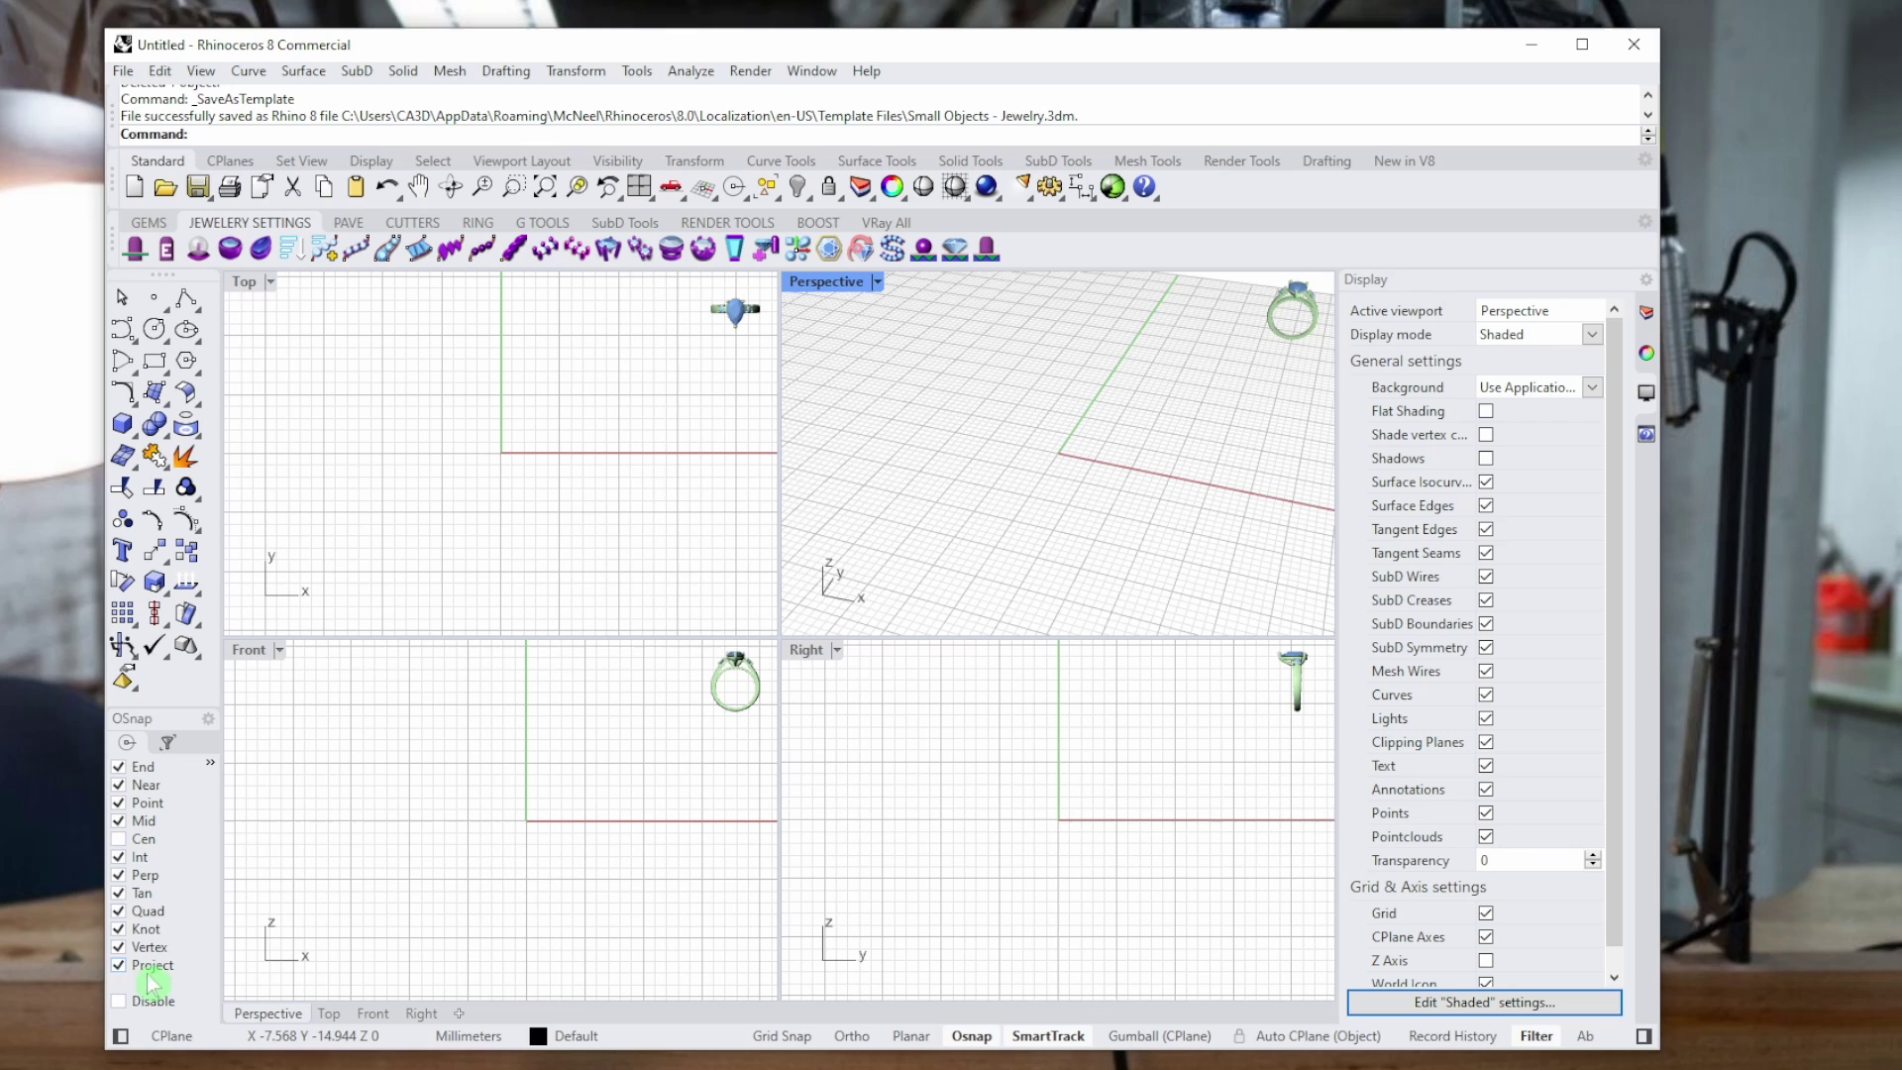
{"action": "left_click", "coordinate": [510, 414]}
{"action": "left_click", "coordinate": [522, 837]}
{"action": "left_click", "coordinate": [870, 798]}
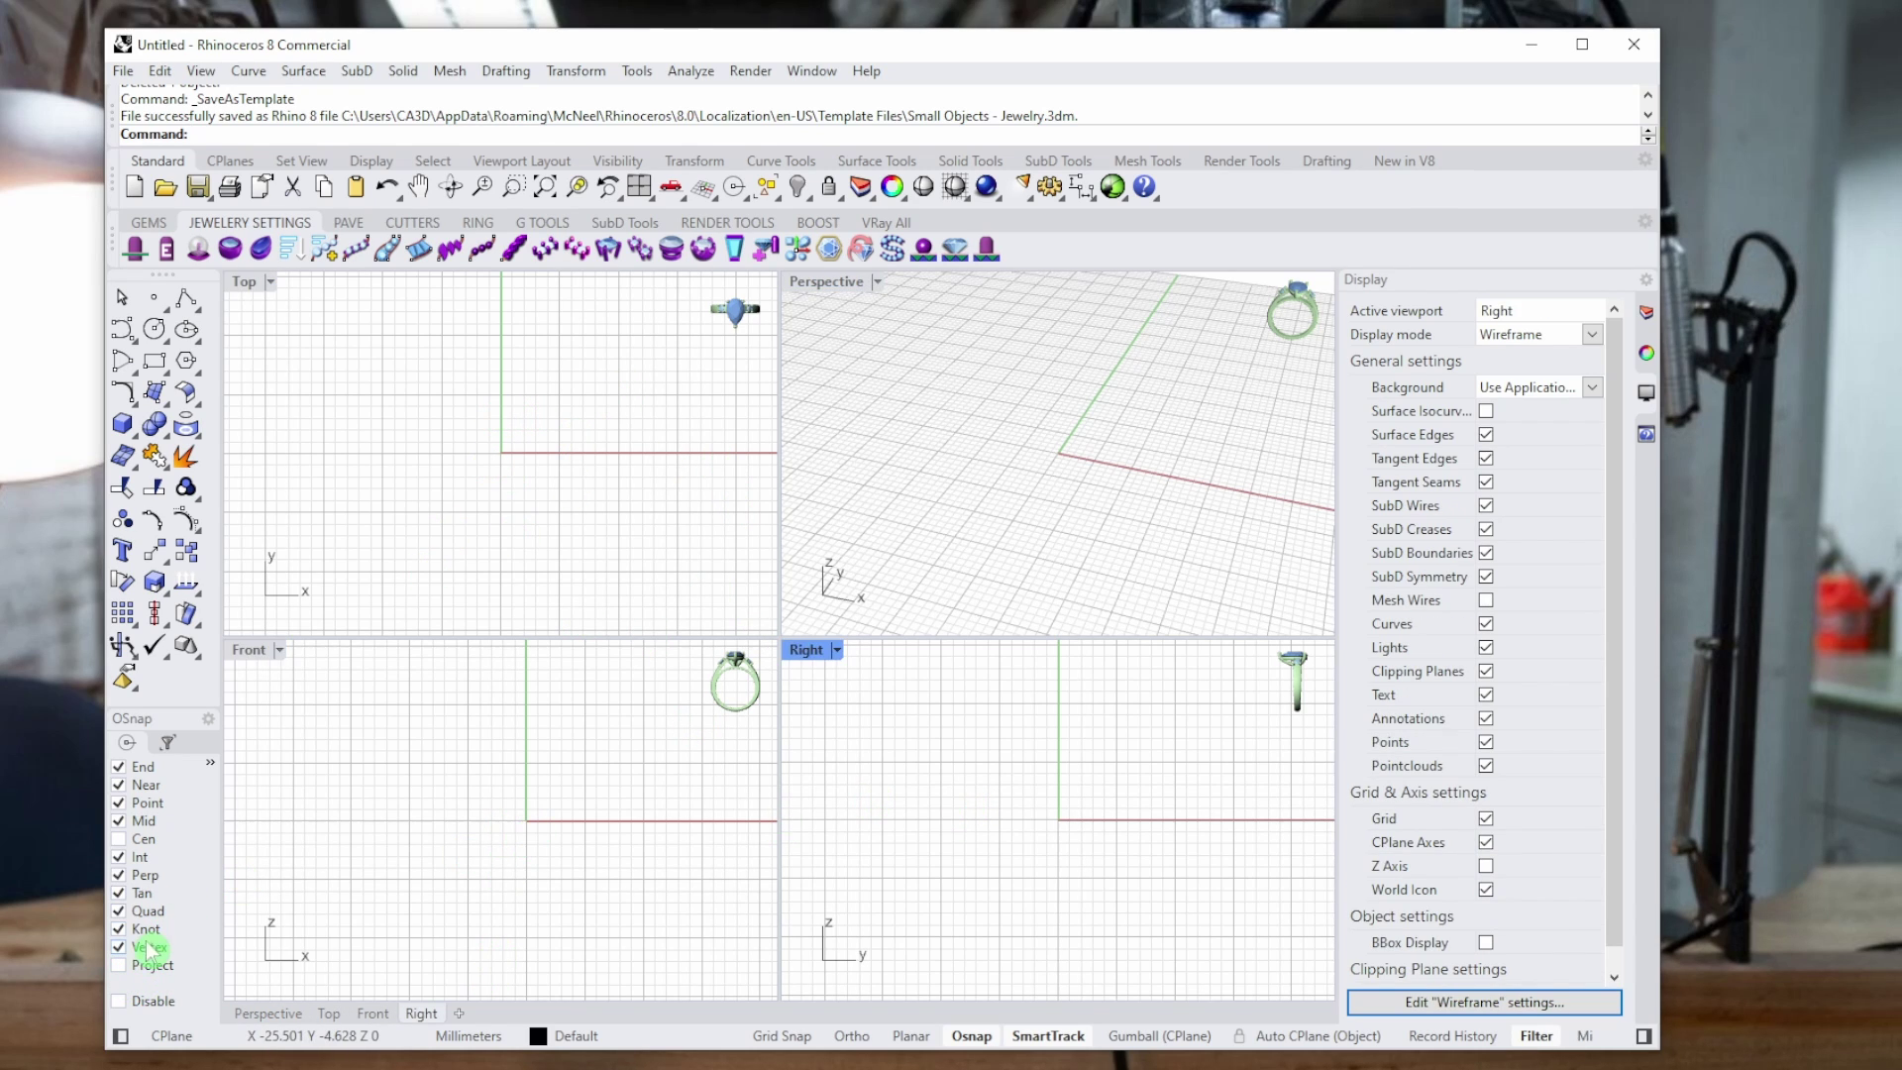
Turn the Project object snap on and then off again.
{"action": "left_click", "coordinate": [119, 966]}
{"action": "left_click", "coordinate": [466, 872]}
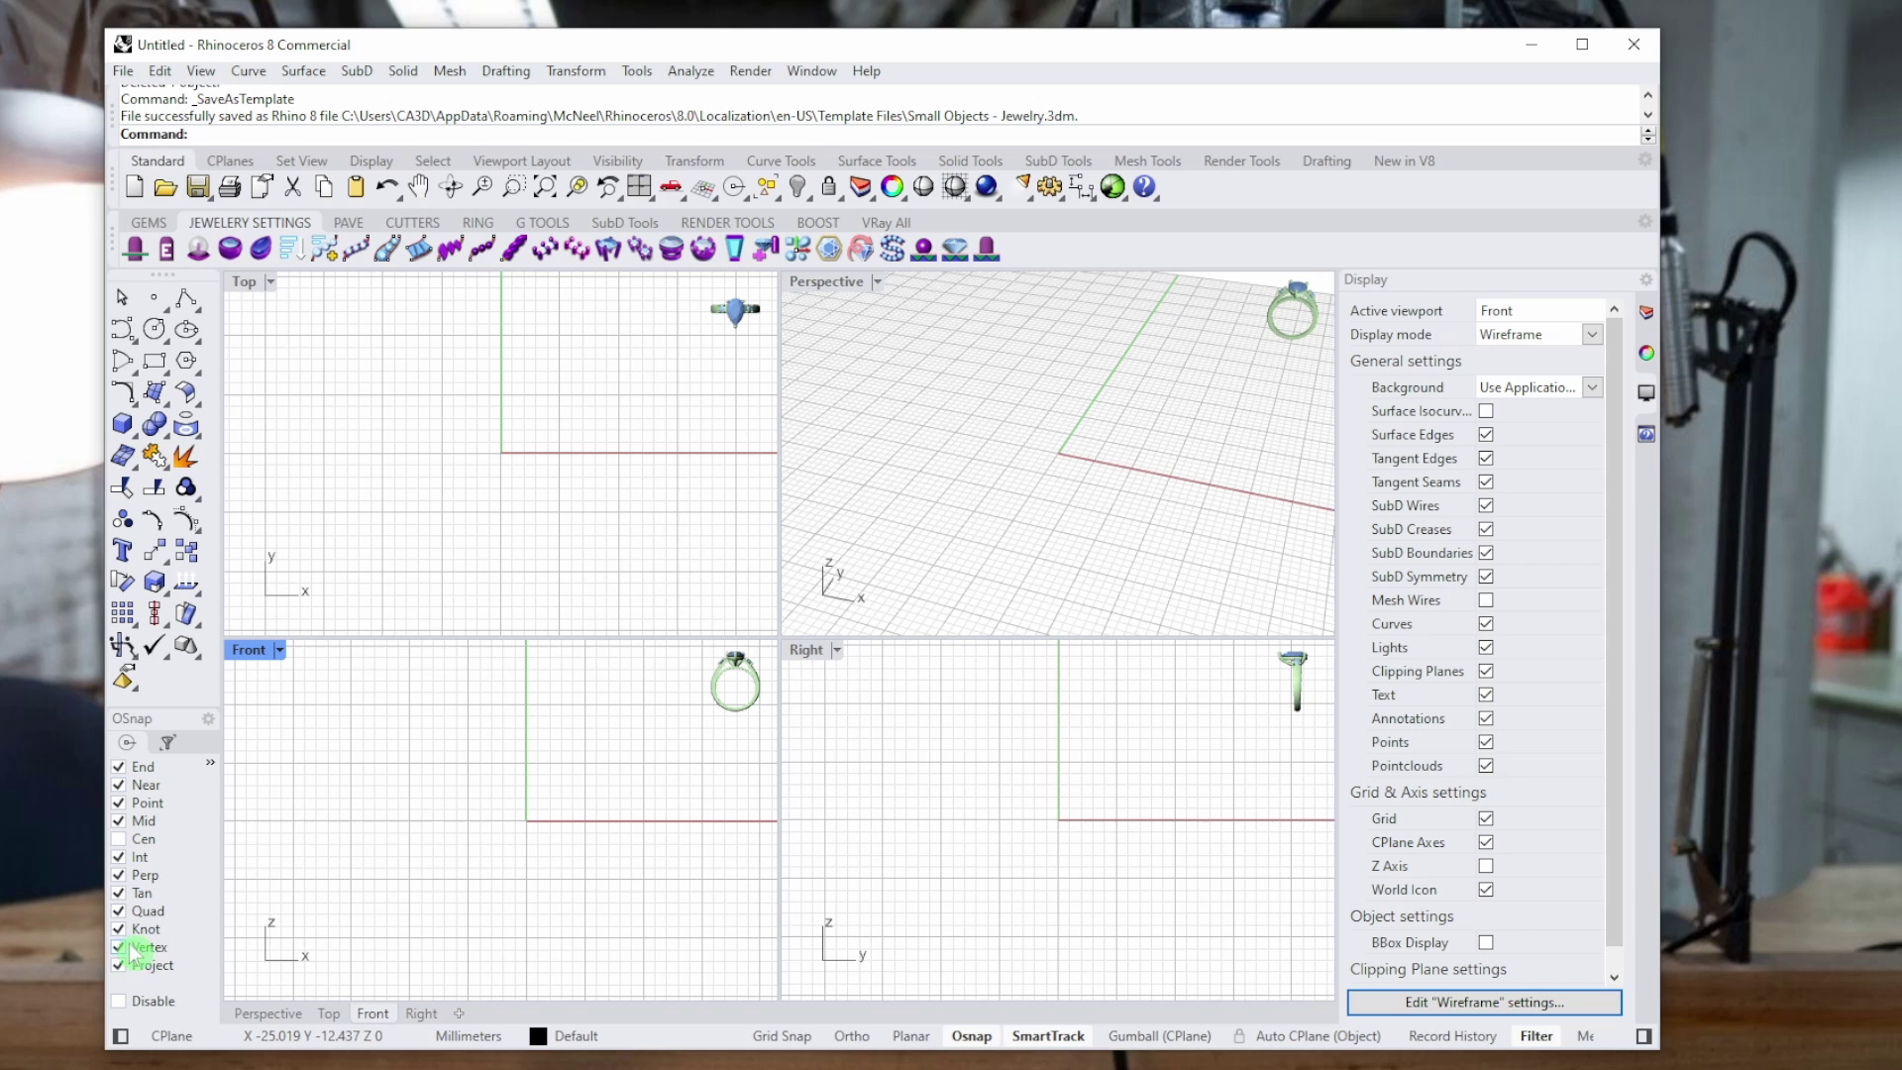
{"action": "left_click", "coordinate": [120, 966]}
{"action": "left_click", "coordinate": [428, 823]}
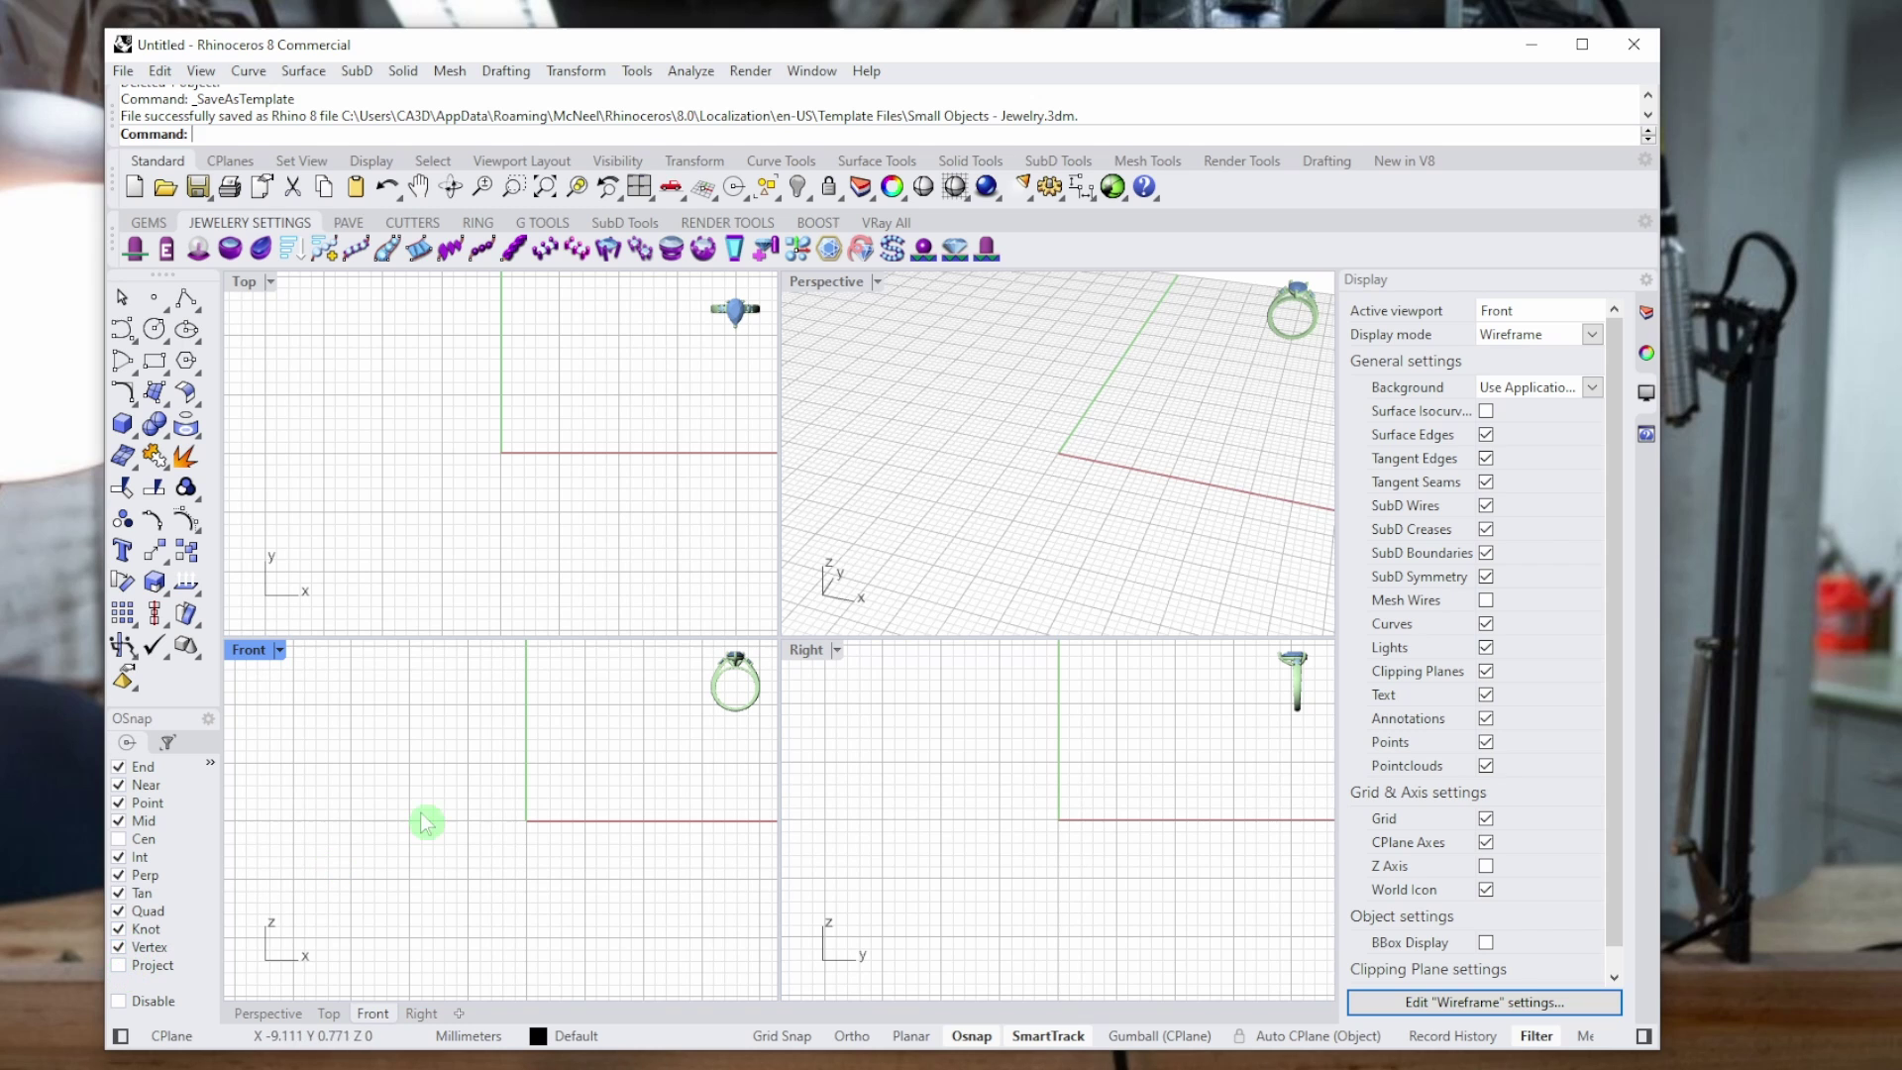
Overwrite the Small Objects - Jewelry template and switch the side panel to Layers.
{"action": "left_click", "coordinate": [126, 73]}
{"action": "left_click", "coordinate": [219, 283]}
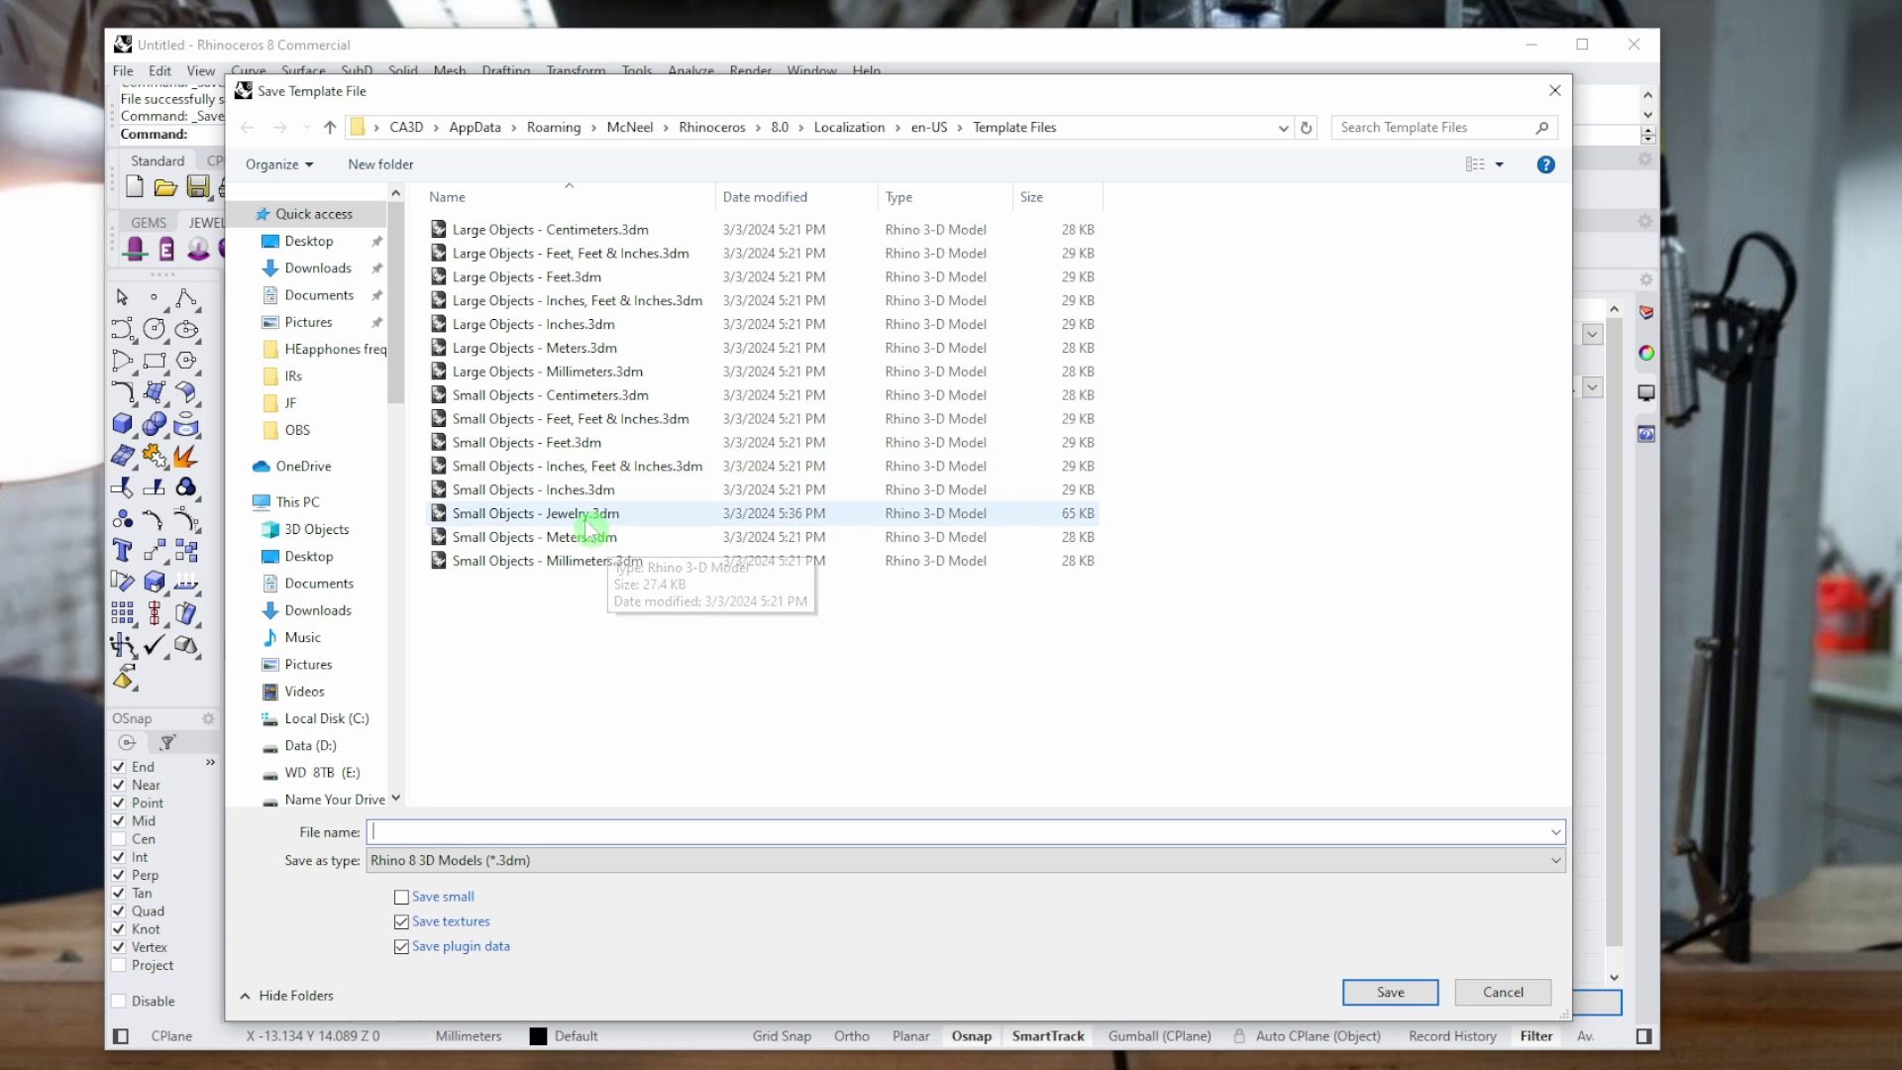
{"action": "double_click", "coordinate": [586, 515]}
{"action": "left_click", "coordinate": [916, 615]}
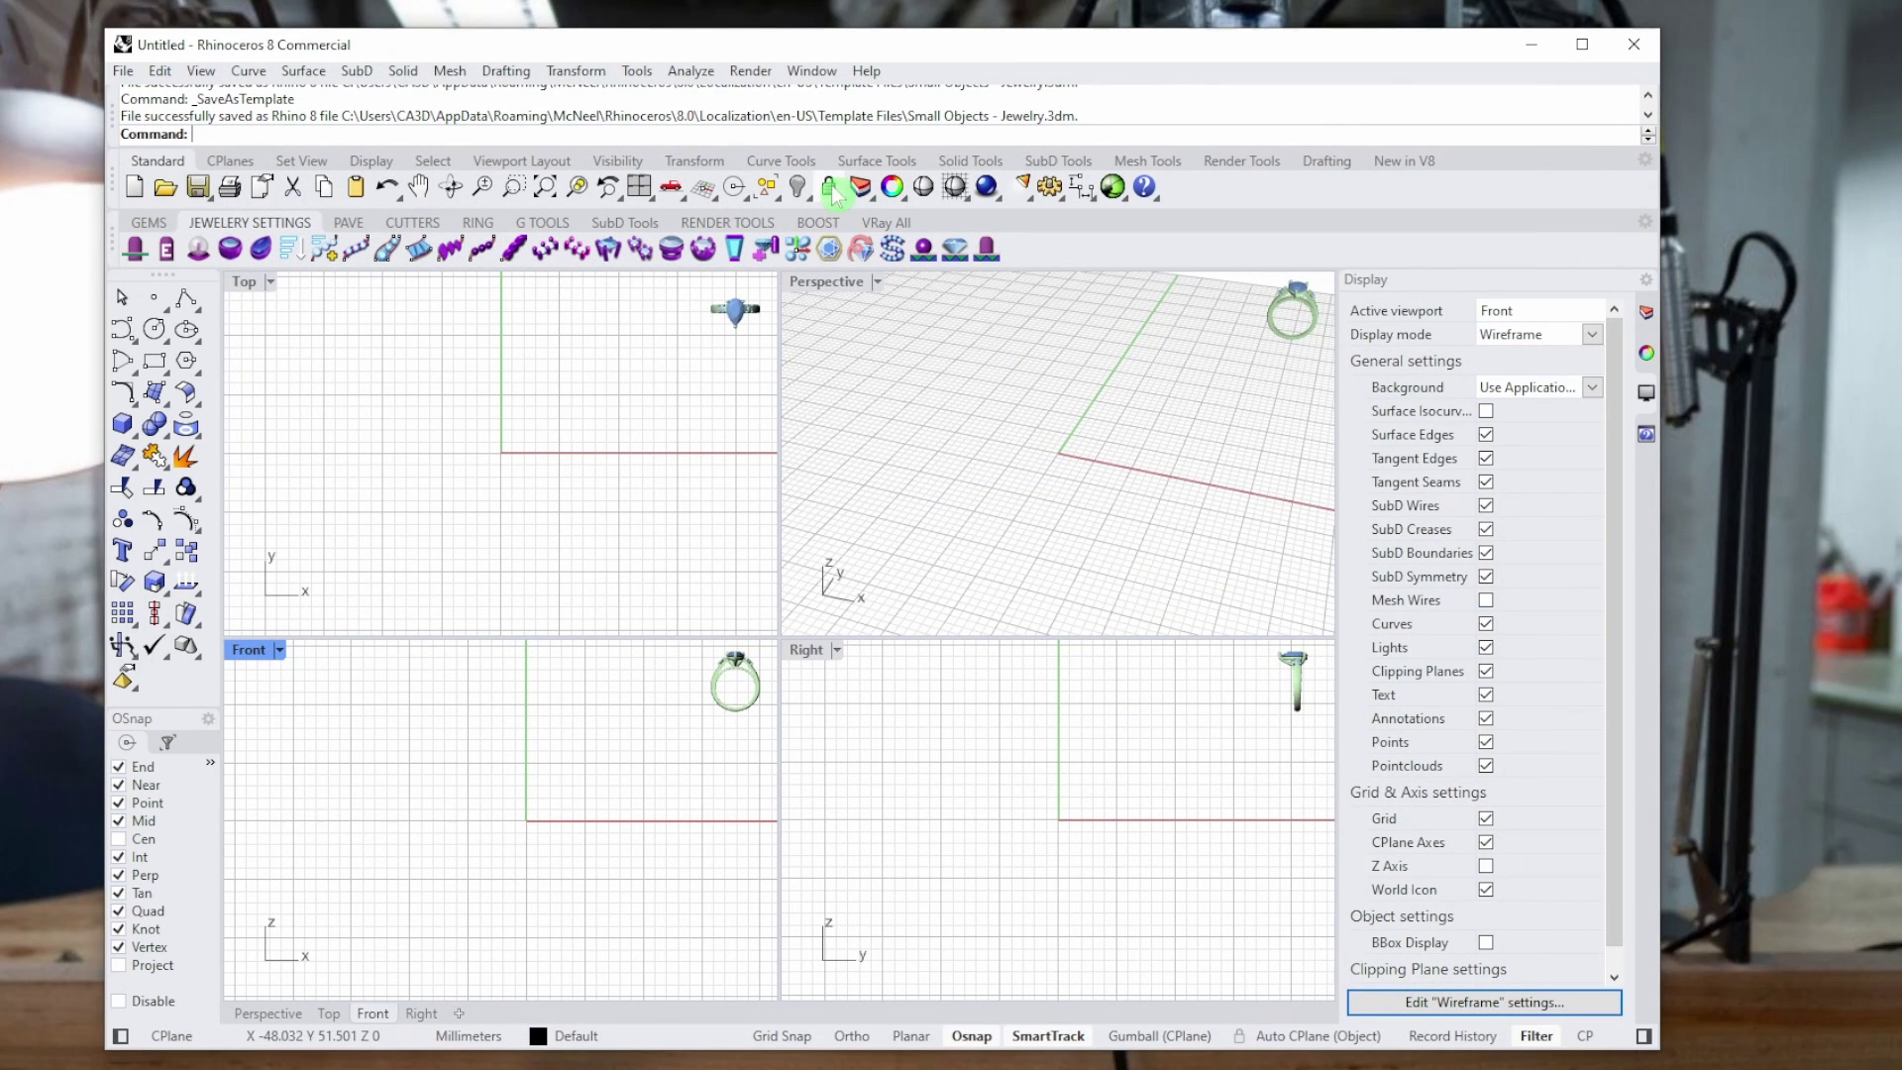
{"action": "left_click", "coordinate": [1647, 312]}
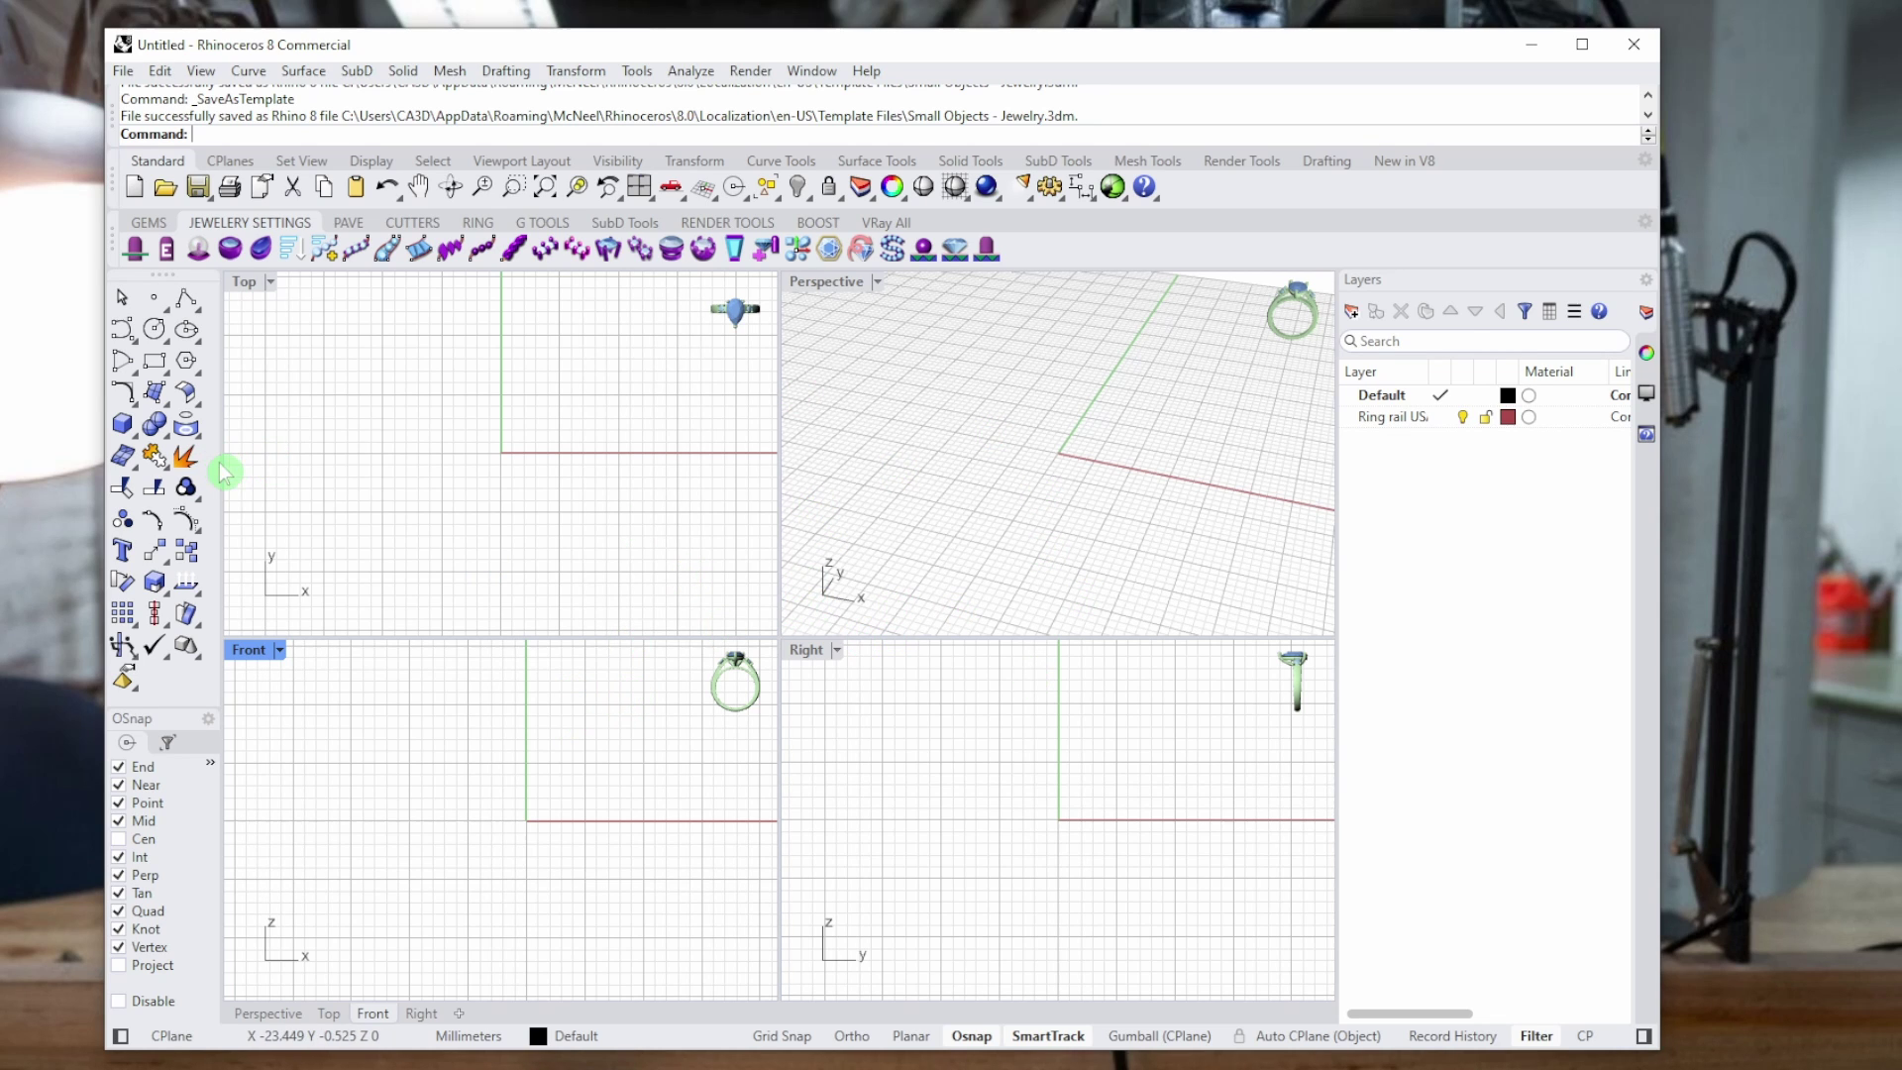
Narrow the tool palette to two columns and pull Selection Filters into its own tab.
{"action": "left_click_drag", "start_coordinate": [222, 469], "coordinate": [194, 471]}
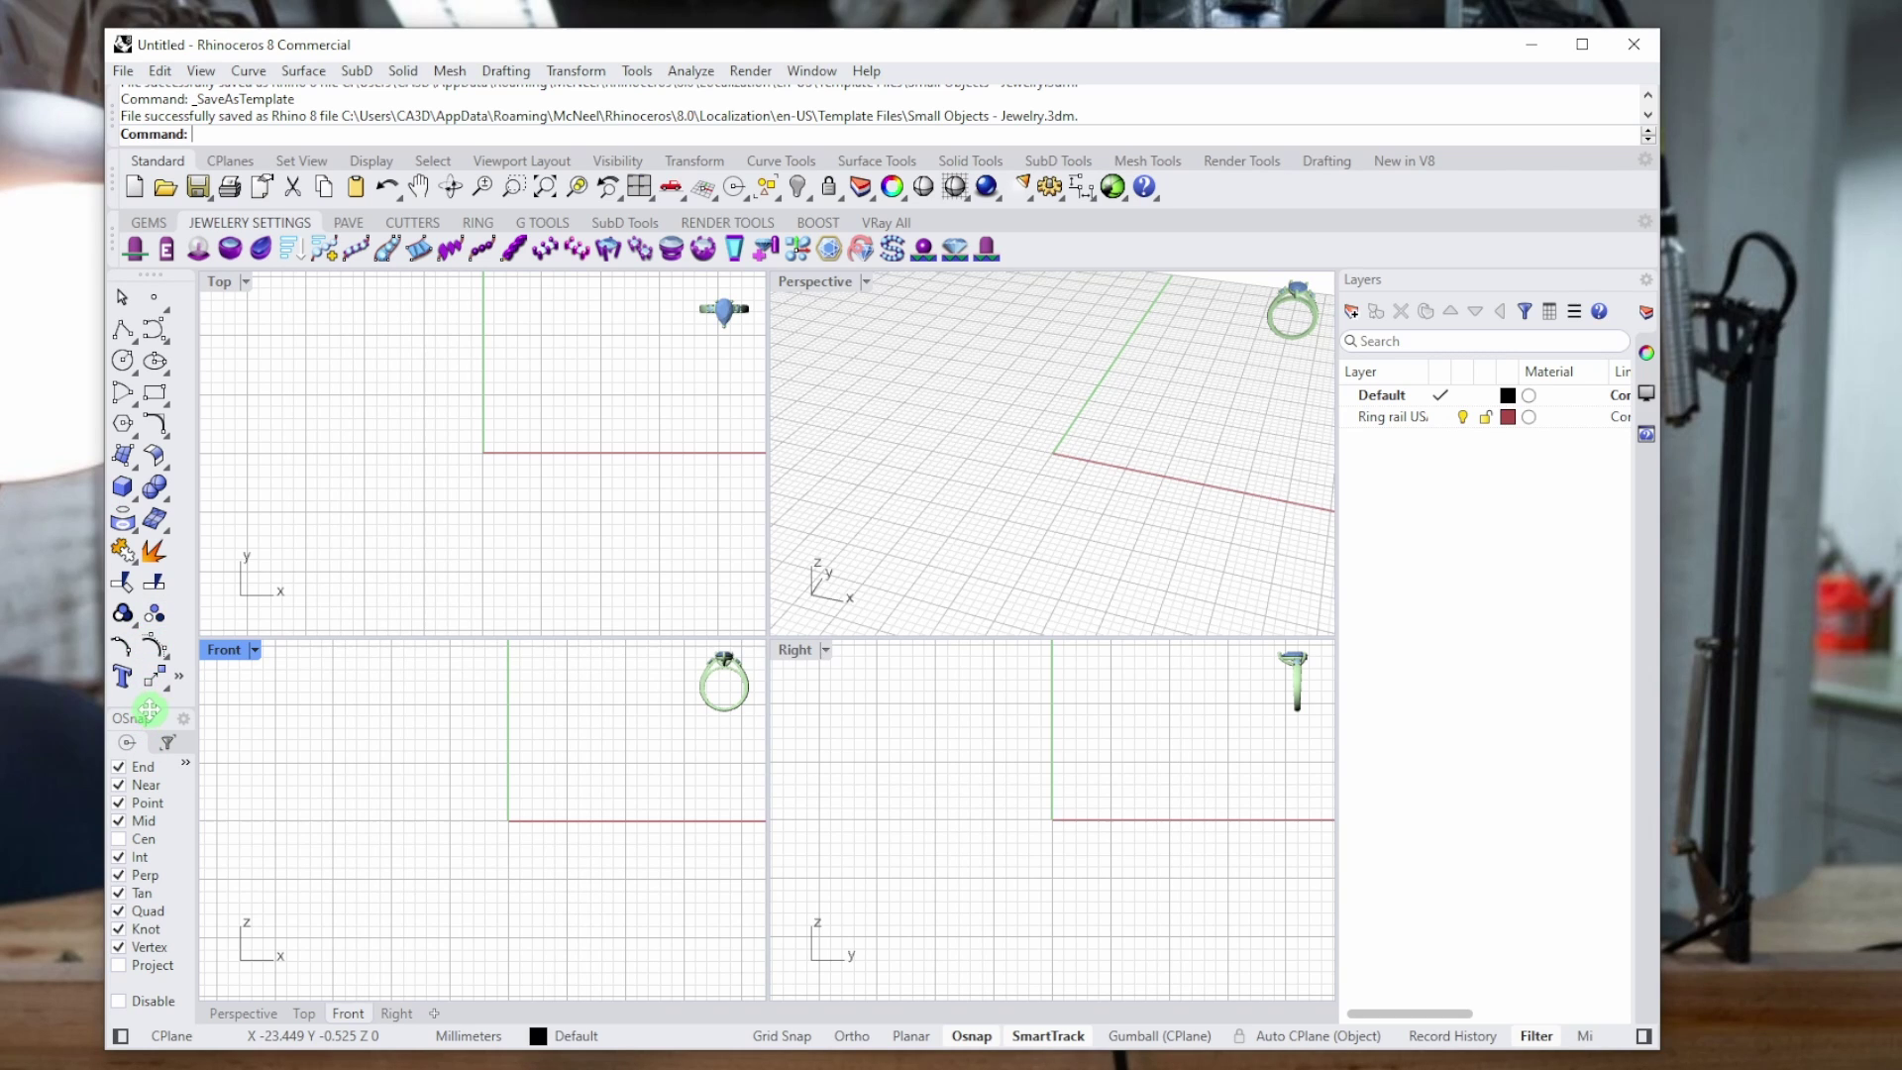
{"action": "left_click_drag", "start_coordinate": [158, 753], "coordinate": [307, 780]}
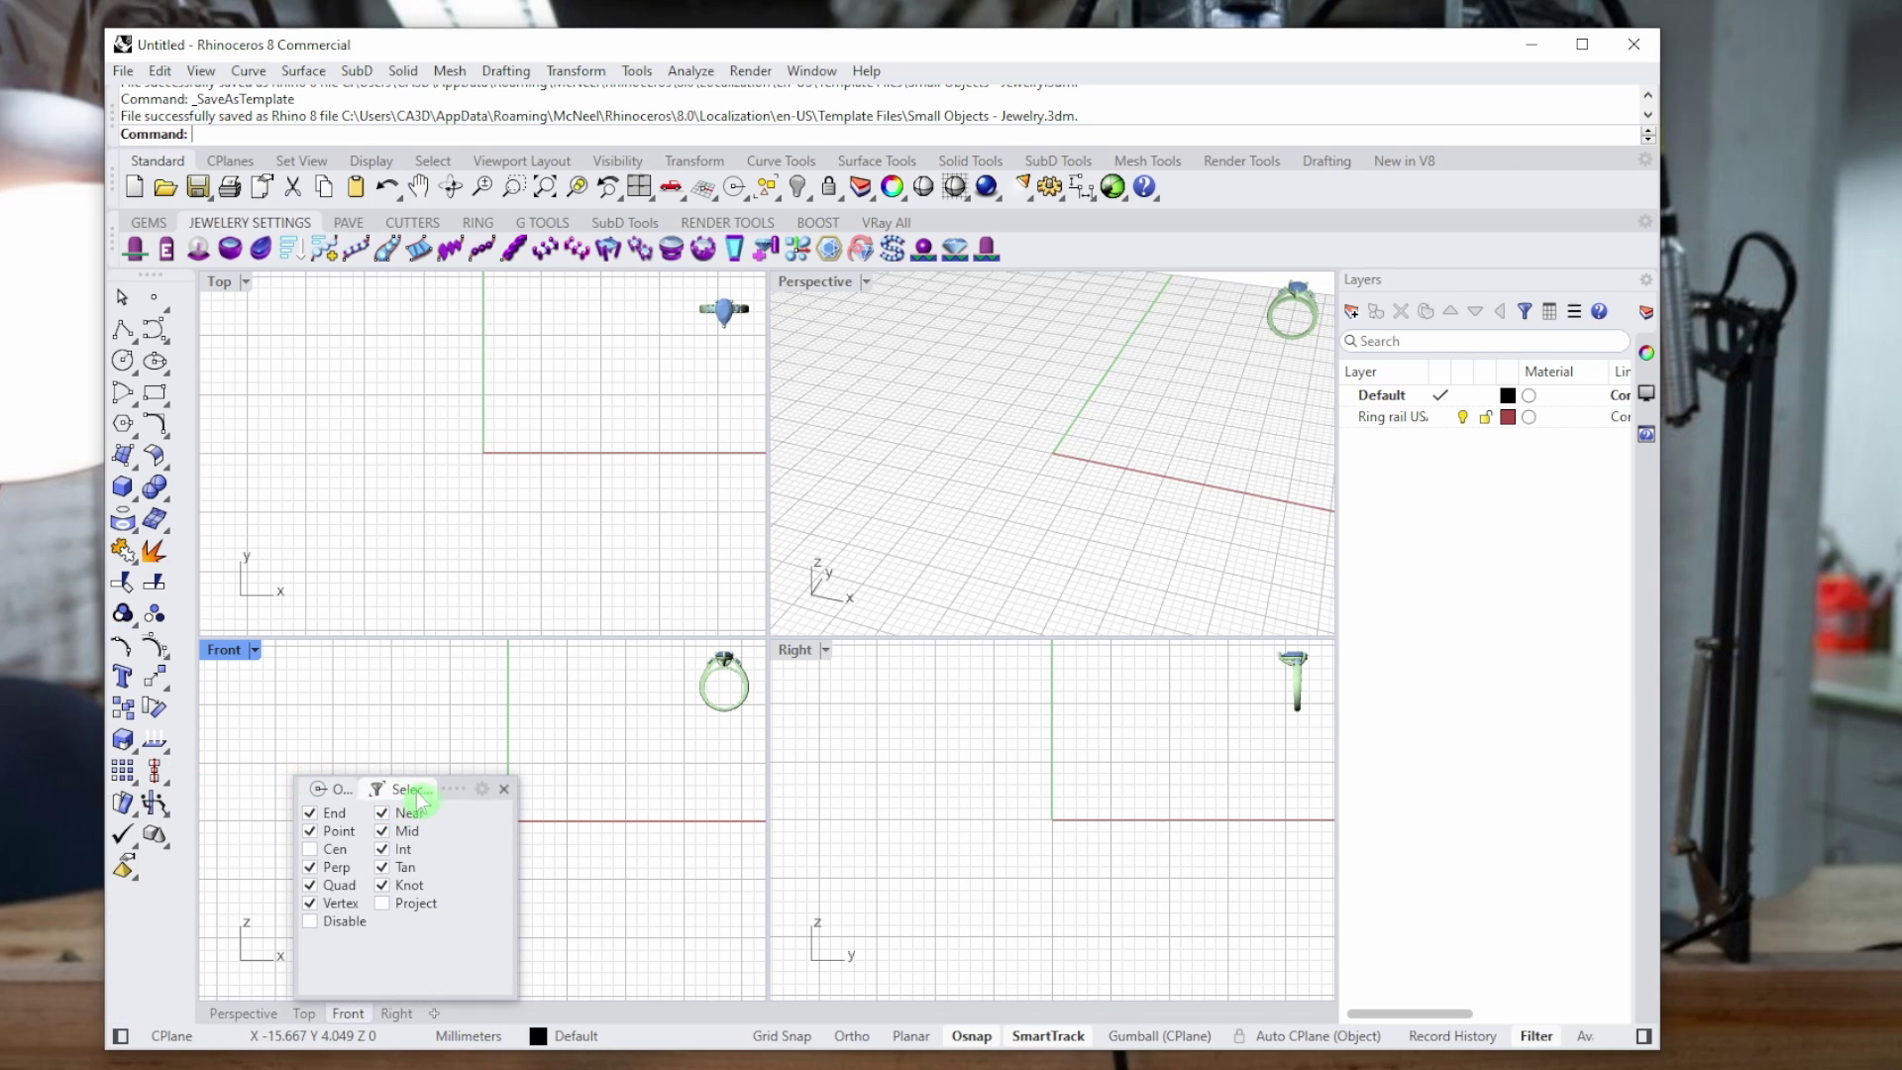
{"action": "mouse_move", "coordinate": [439, 780]}
{"action": "left_mouse_down"}
{"action": "mouse_move", "coordinate": [565, 942]}
{"action": "mouse_move", "coordinate": [582, 1007]}
{"action": "mouse_move", "coordinate": [582, 888]}
{"action": "mouse_move", "coordinate": [416, 789]}
{"action": "left_mouse_up"}
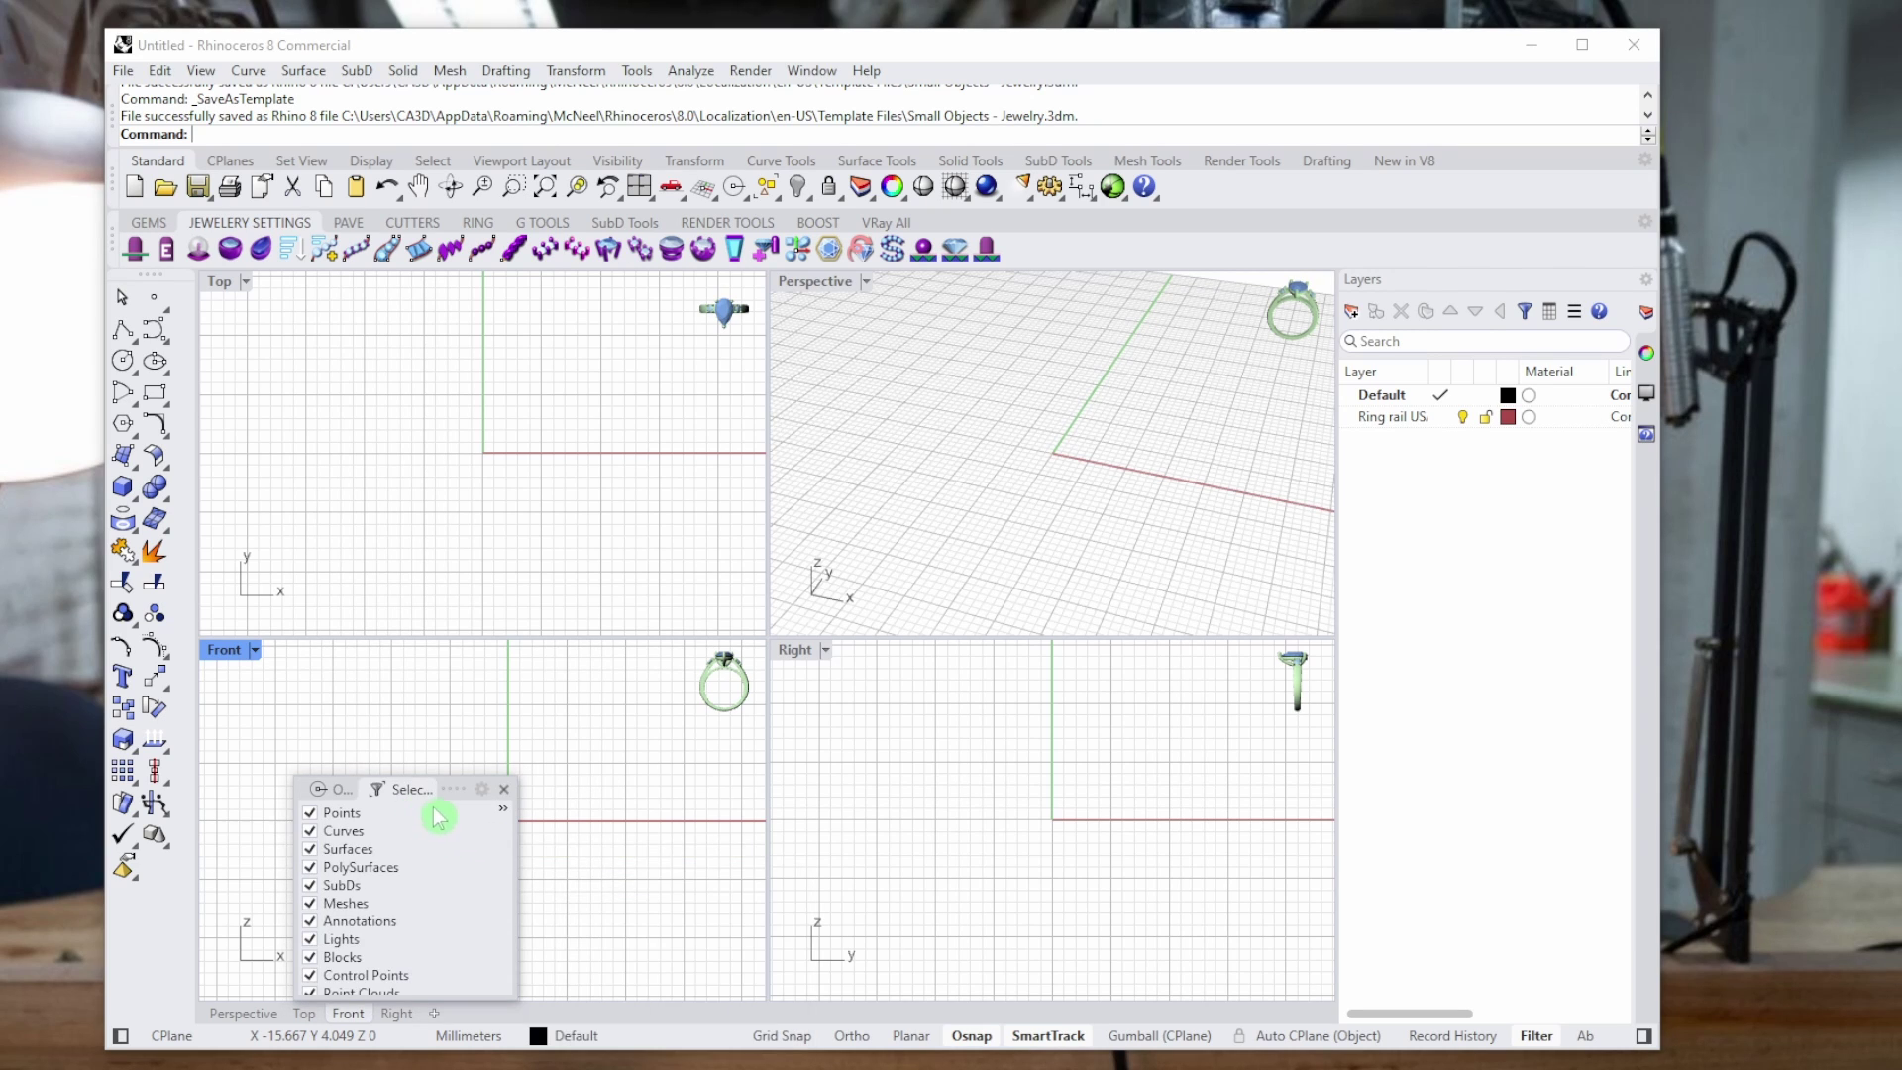
{"action": "left_click", "coordinate": [336, 791]}
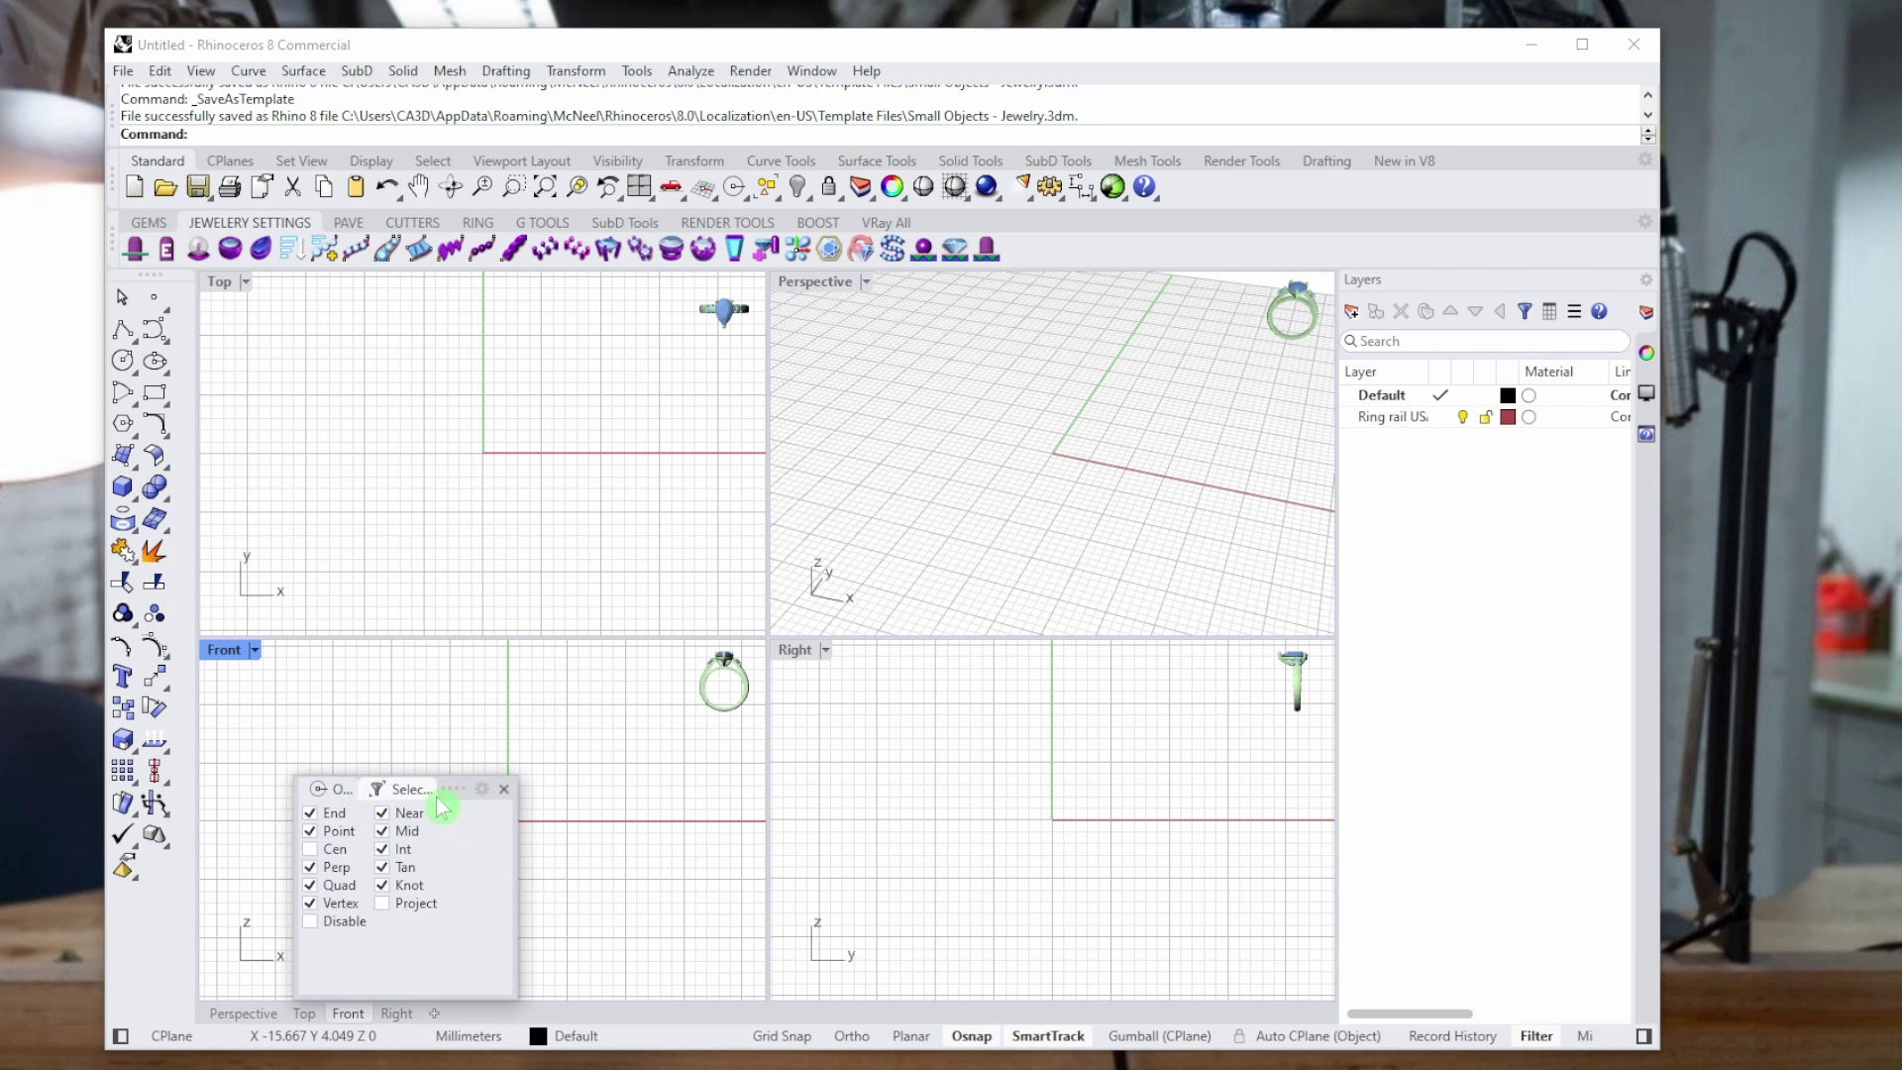
{"action": "left_click", "coordinate": [407, 790]}
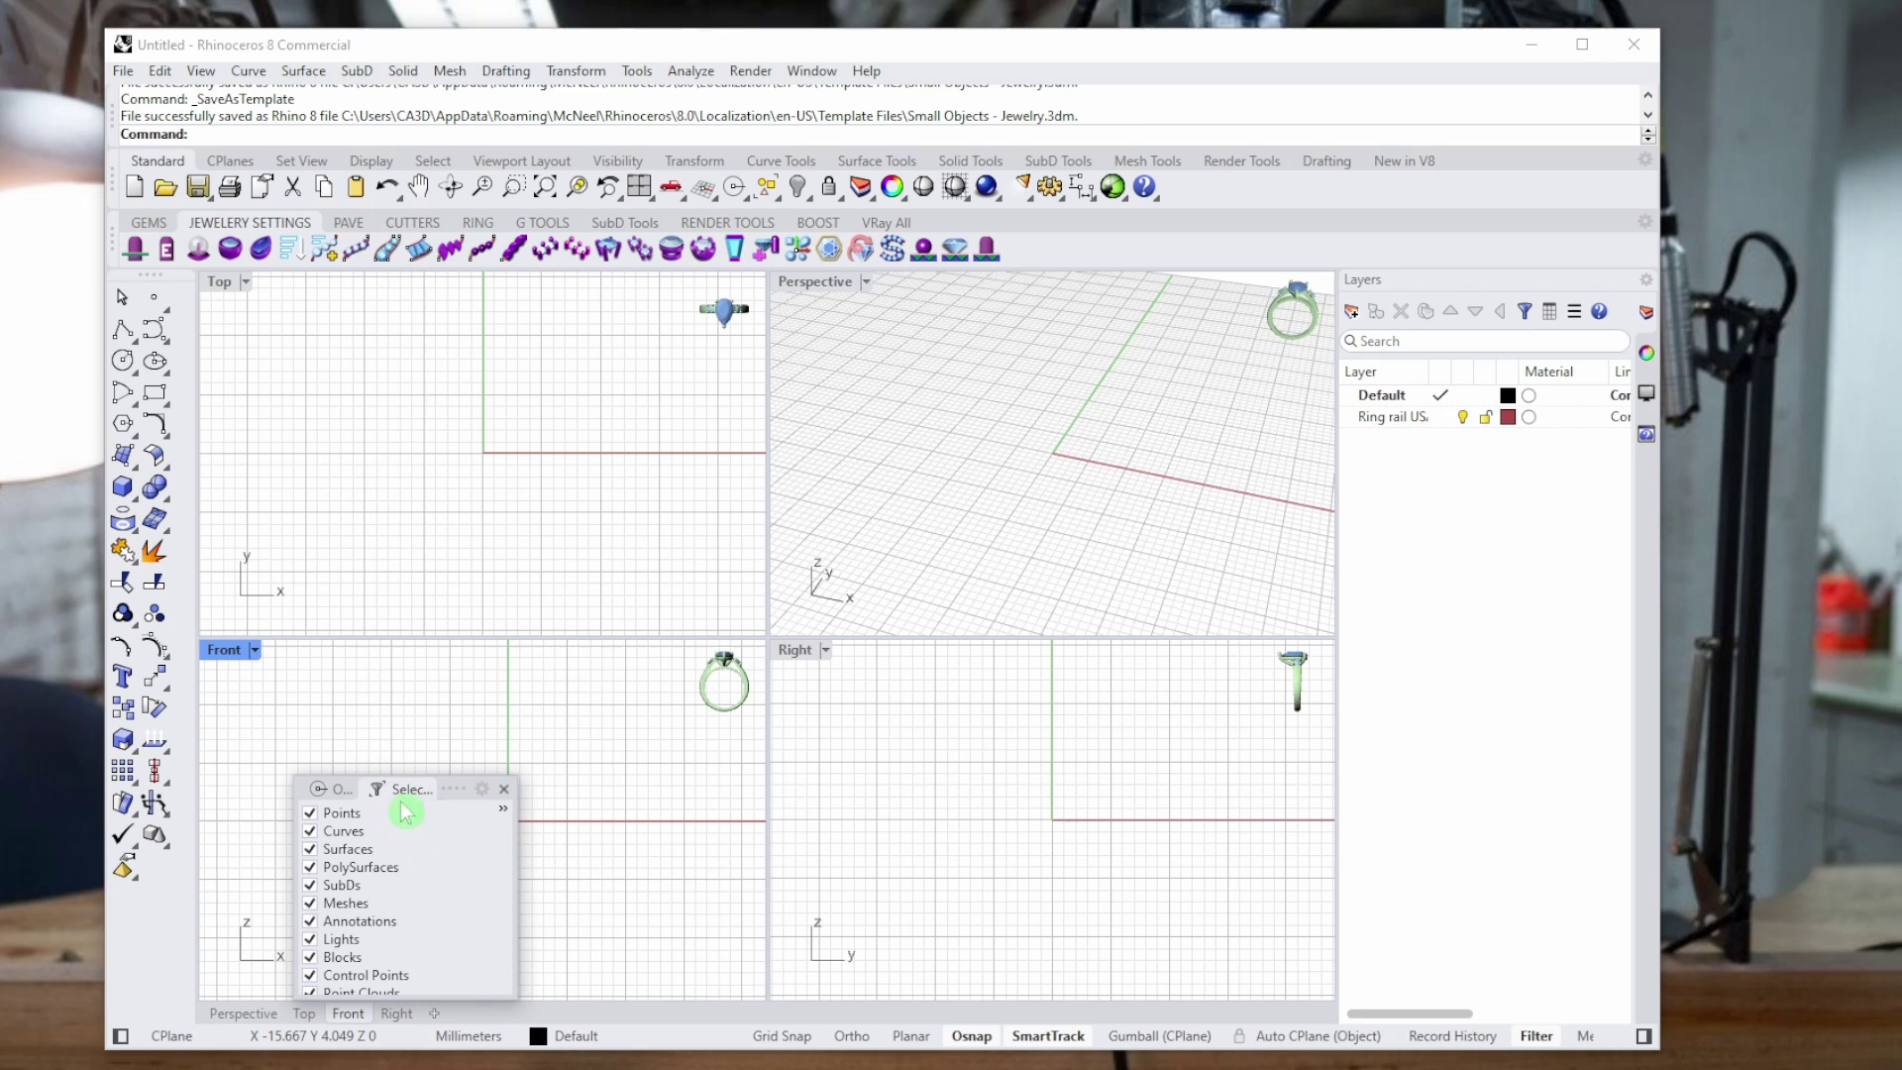
Dock the OSnap/Selection Filters panel below the viewports as a single-row strip.
{"action": "left_click_drag", "start_coordinate": [455, 787], "coordinate": [595, 1019]}
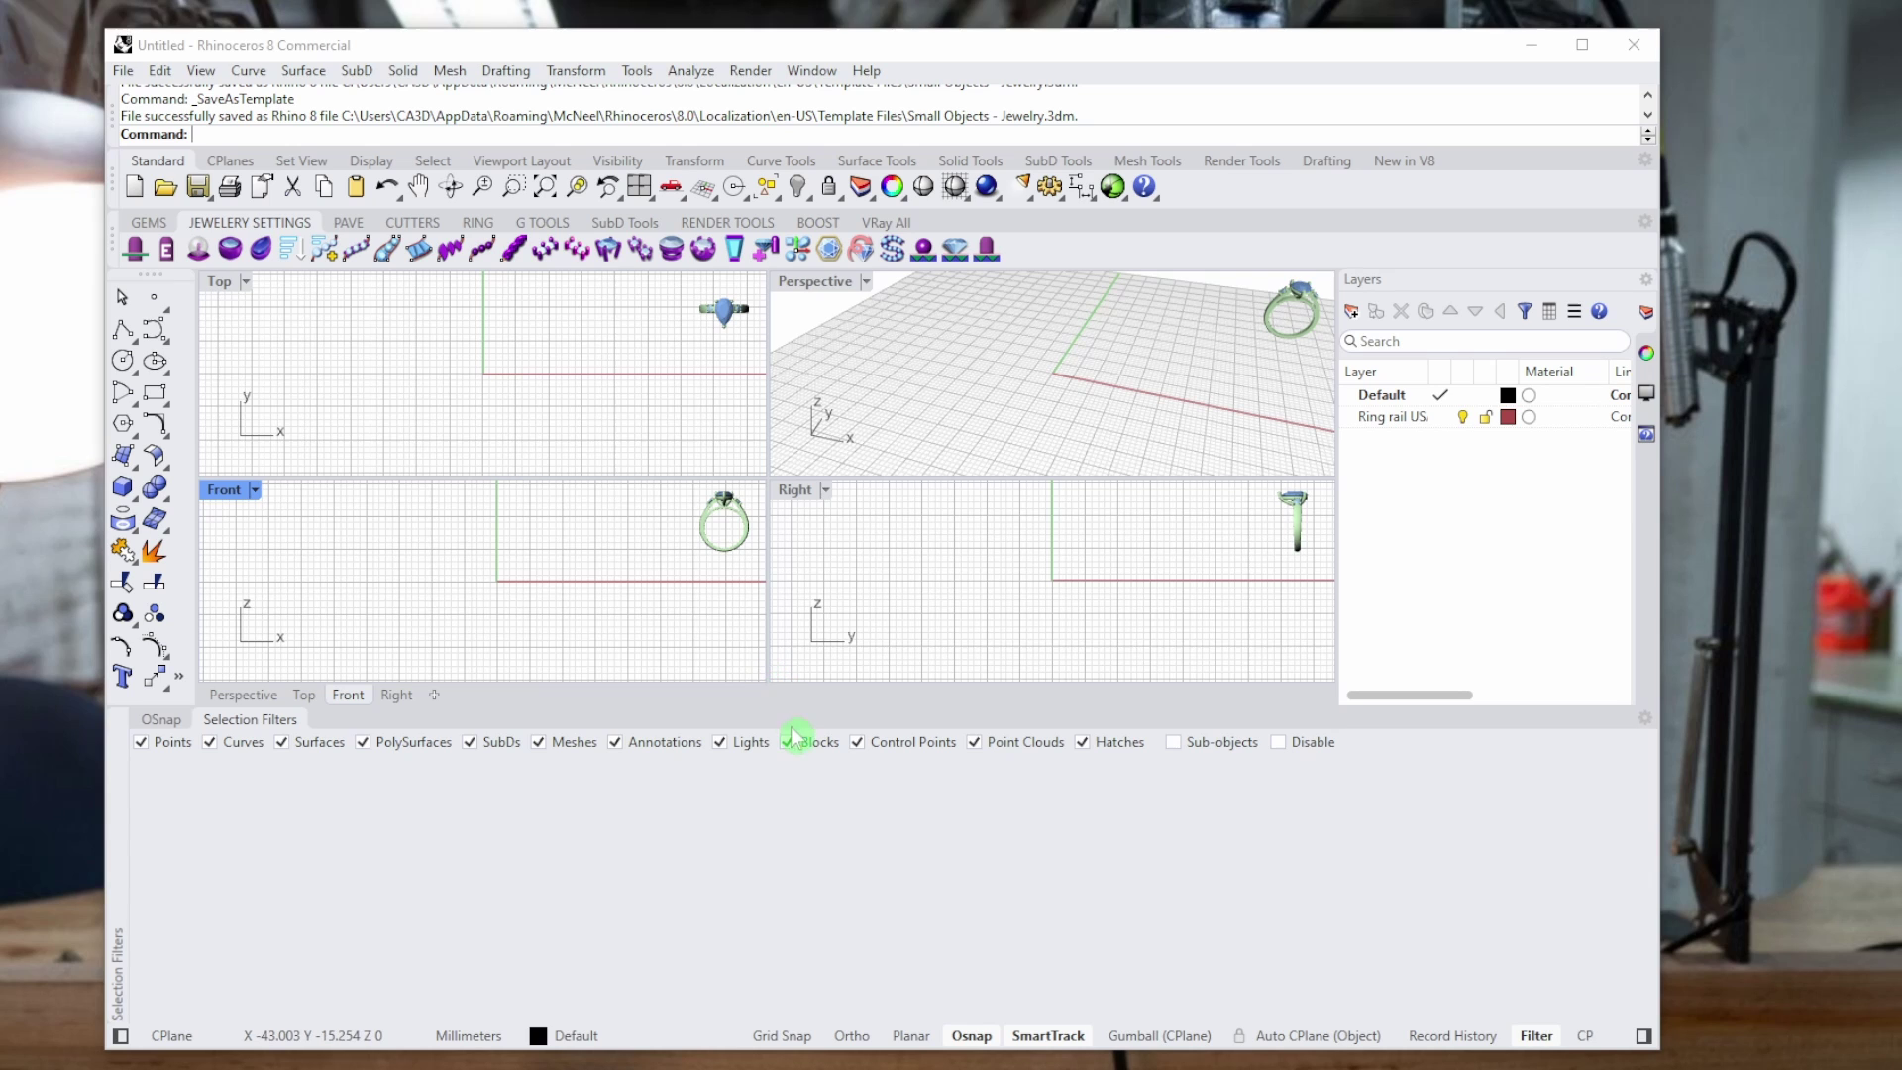
{"action": "left_click_drag", "start_coordinate": [159, 707], "coordinate": [190, 981]}
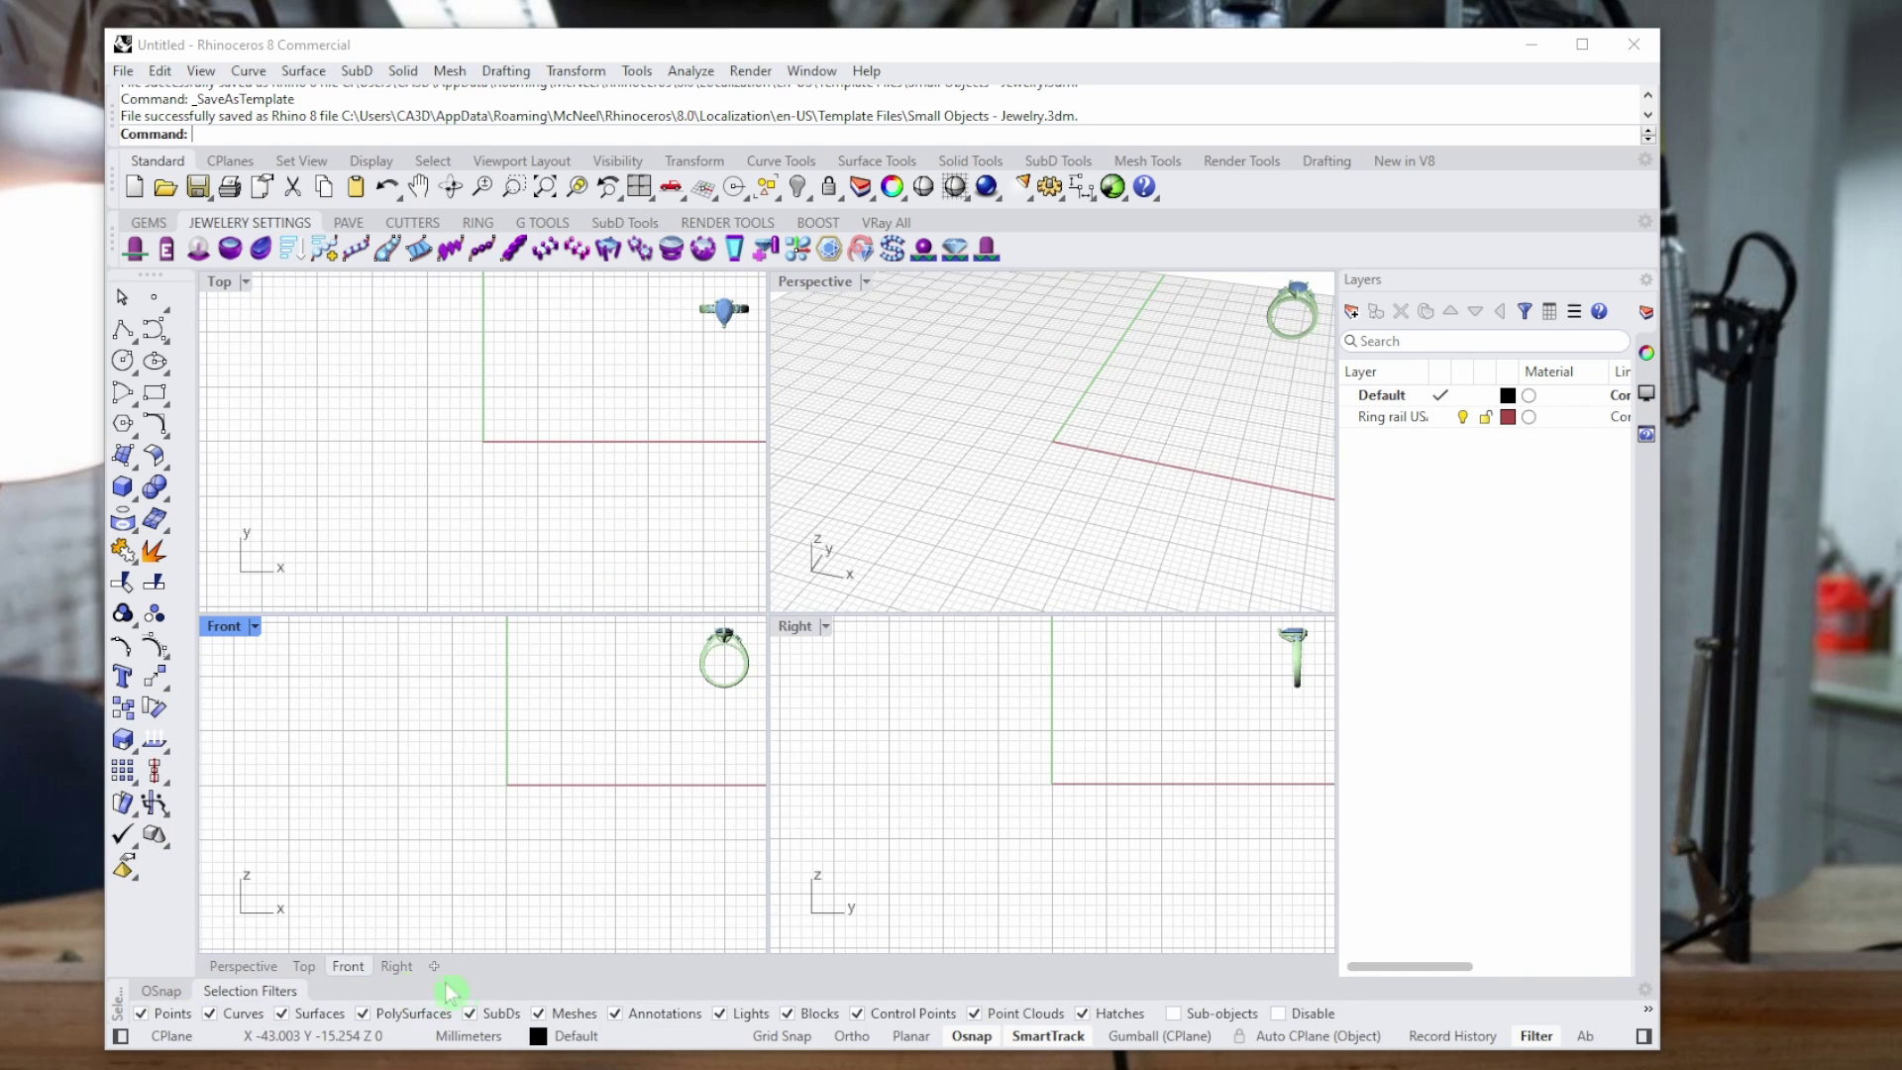
{"action": "left_click", "coordinate": [161, 990]}
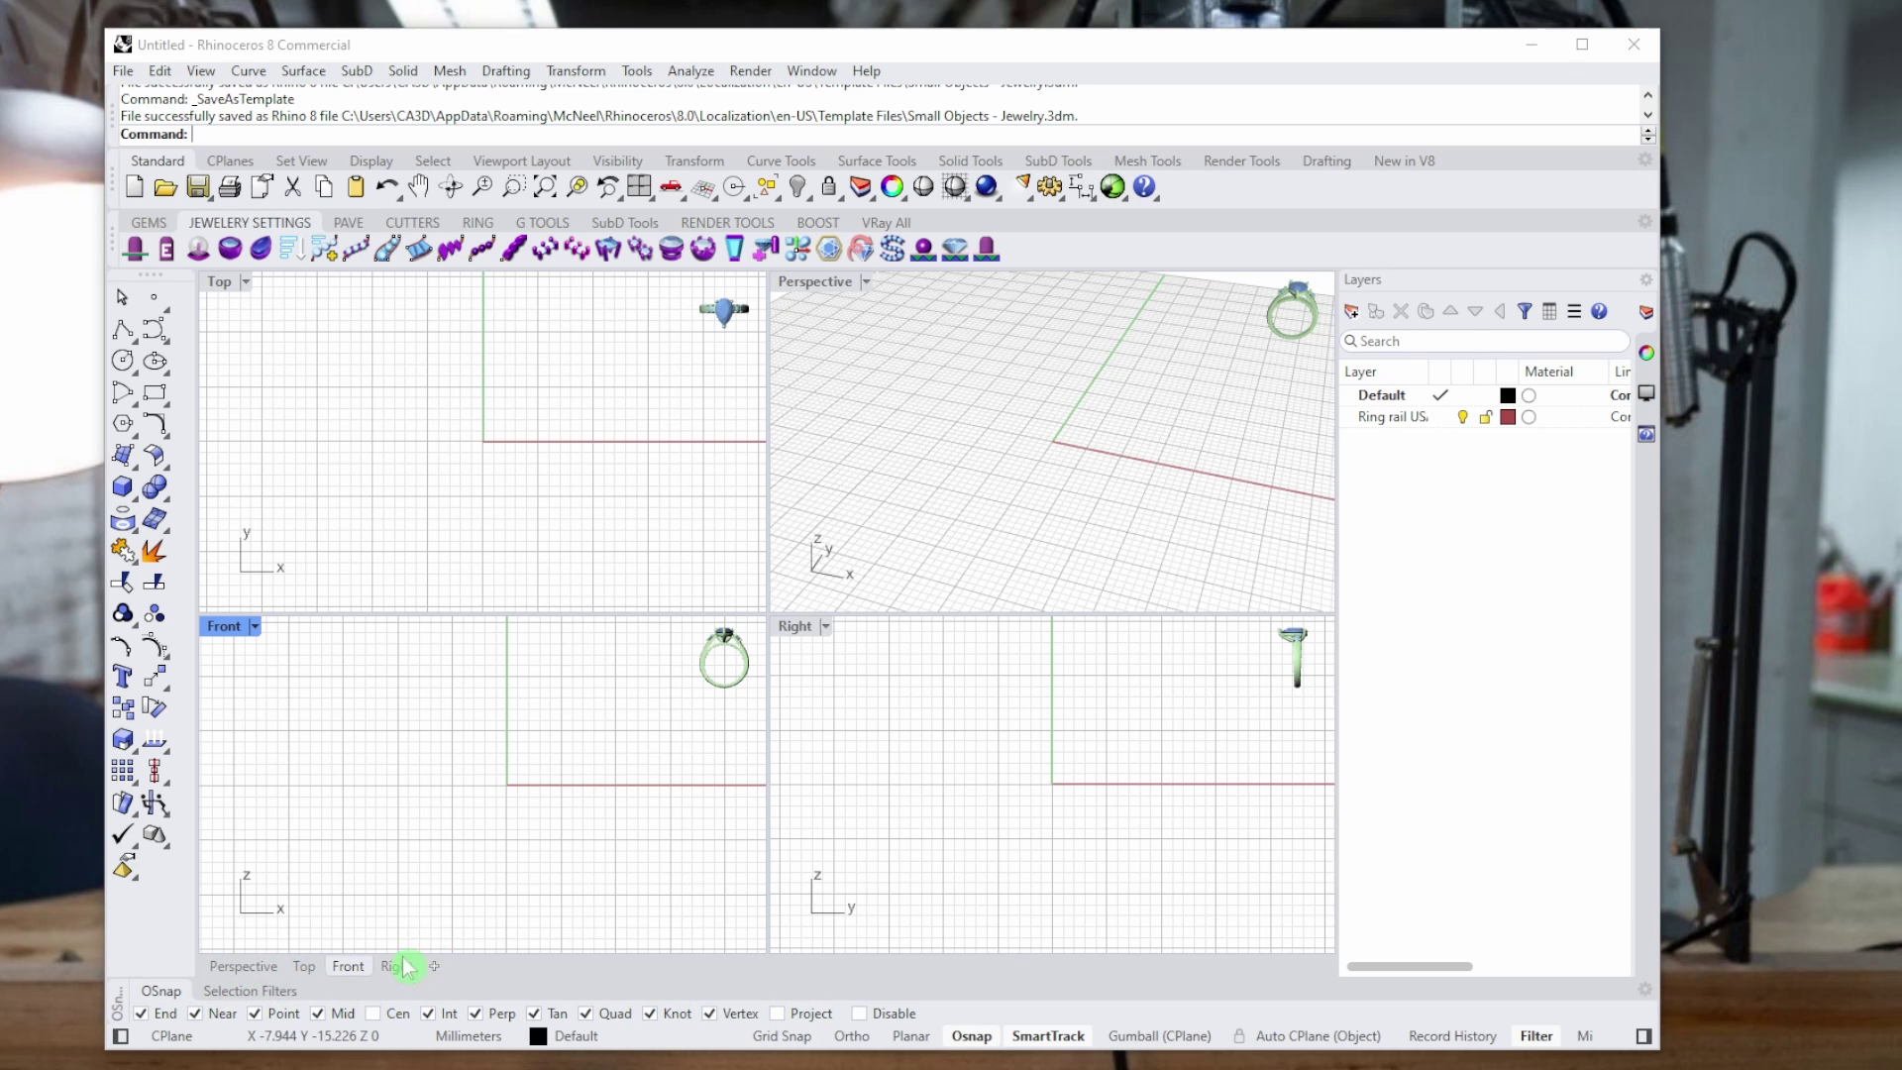
{"action": "left_click", "coordinate": [248, 967]}
Hide the viewport tabs, briefly shortening the Rhino window to reach the tab menu.
{"action": "left_click", "coordinate": [304, 967]}
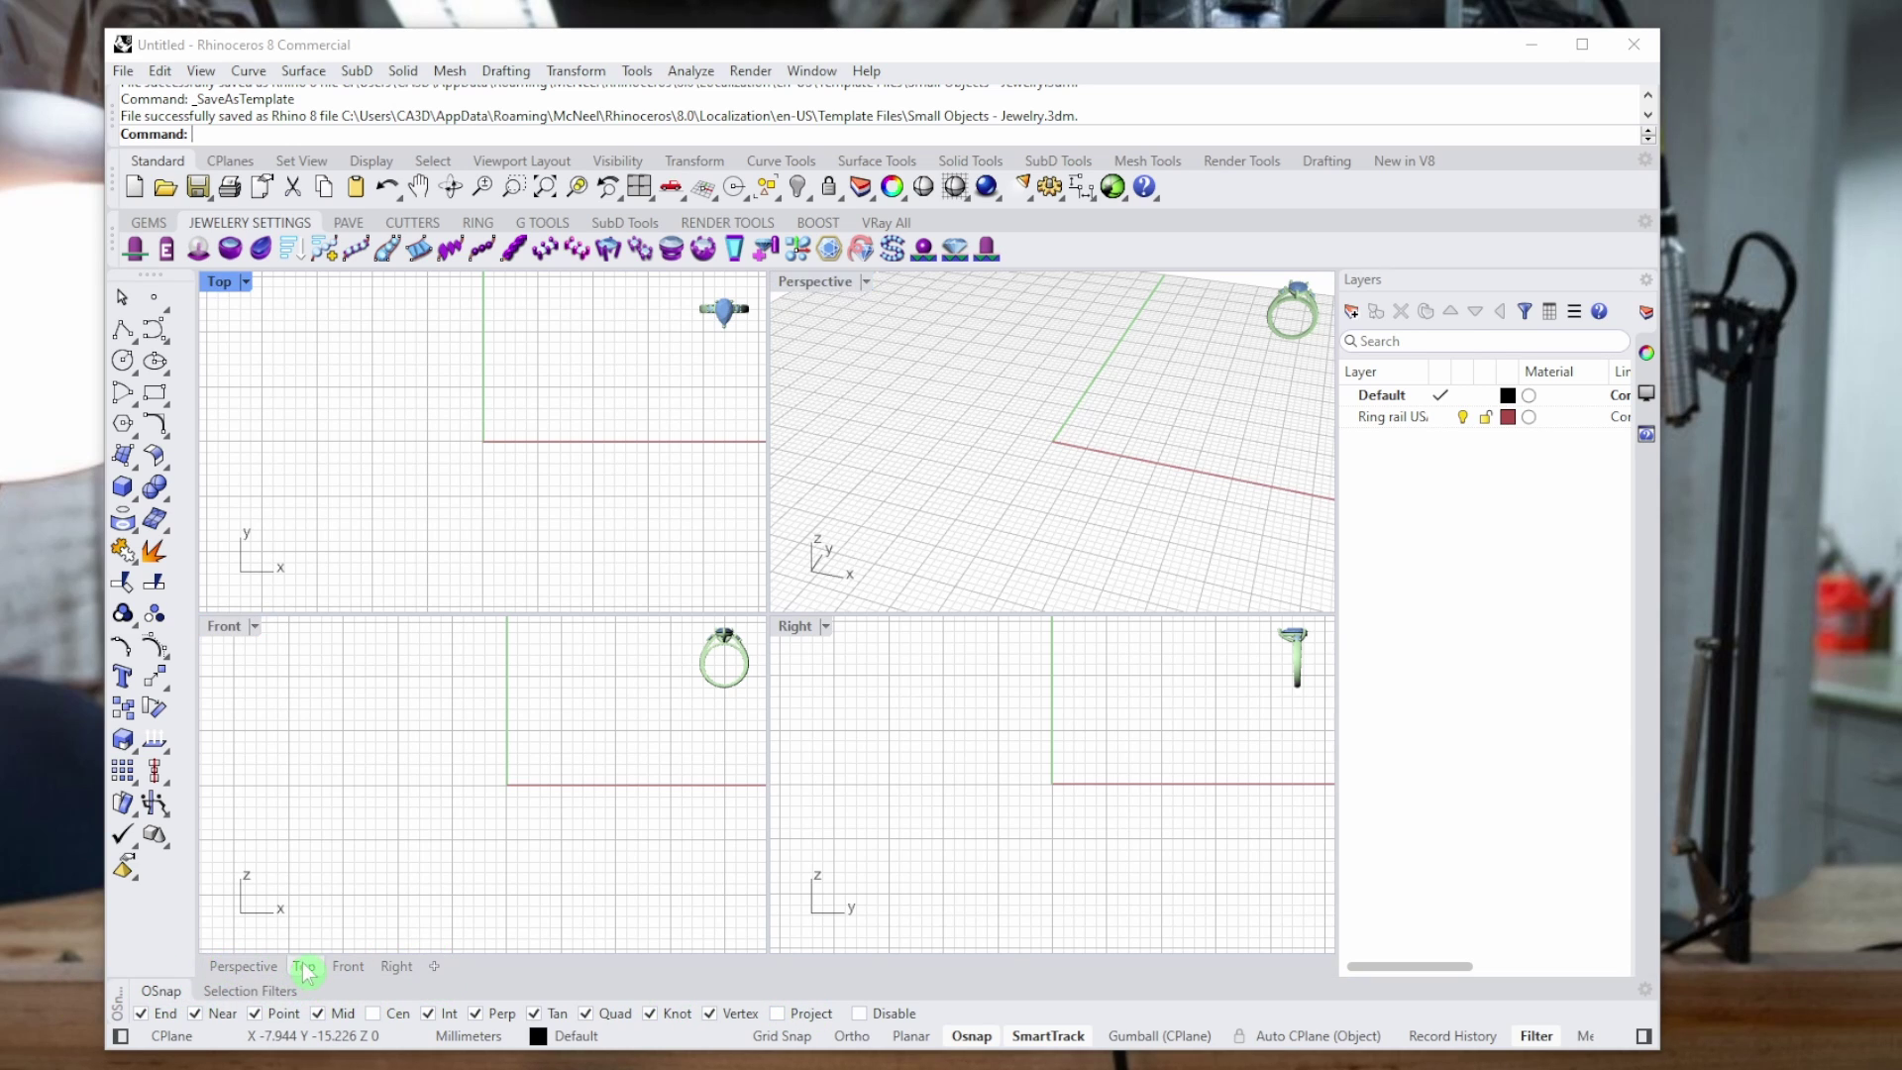
{"action": "right_click", "coordinate": [249, 969]}
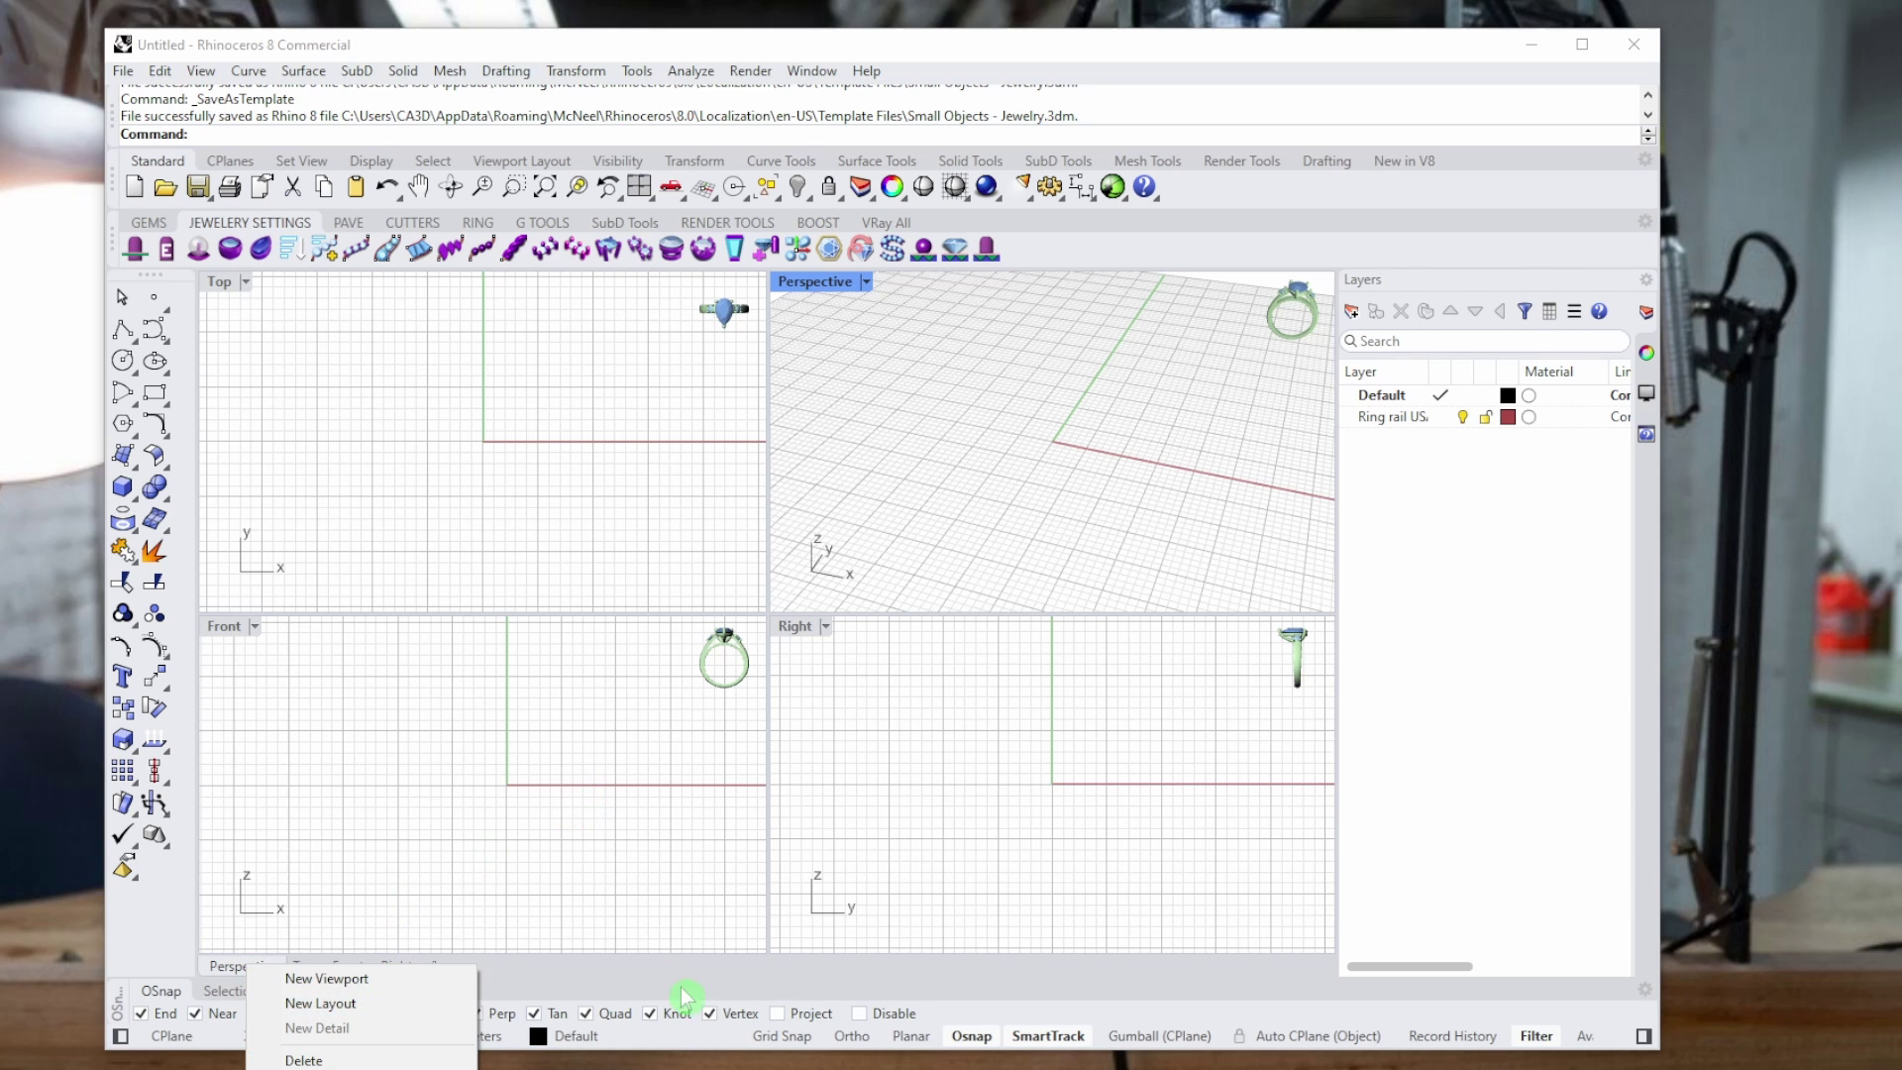
{"action": "left_click", "coordinate": [688, 1035]}
{"action": "left_click", "coordinate": [689, 1035]}
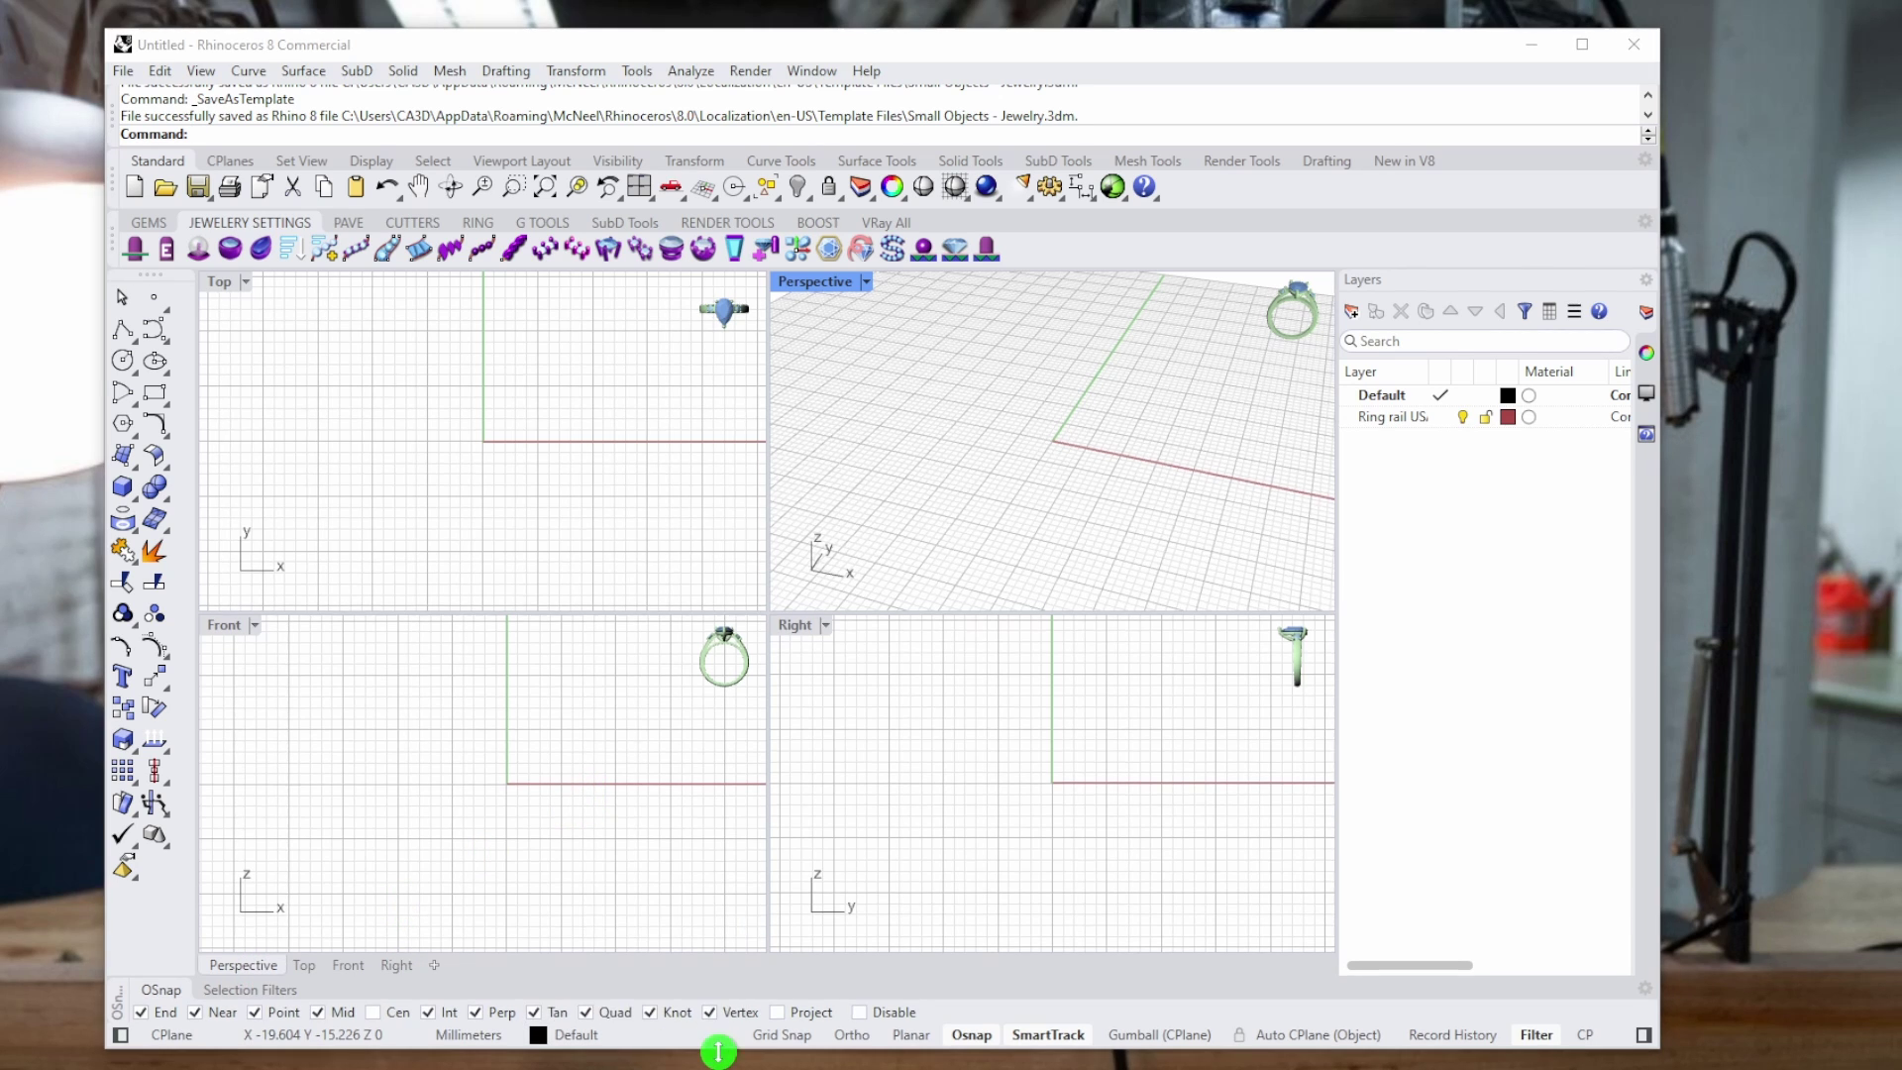
{"action": "left_click_drag", "start_coordinate": [718, 1048], "coordinate": [730, 799]}
{"action": "right_click", "coordinate": [252, 723]}
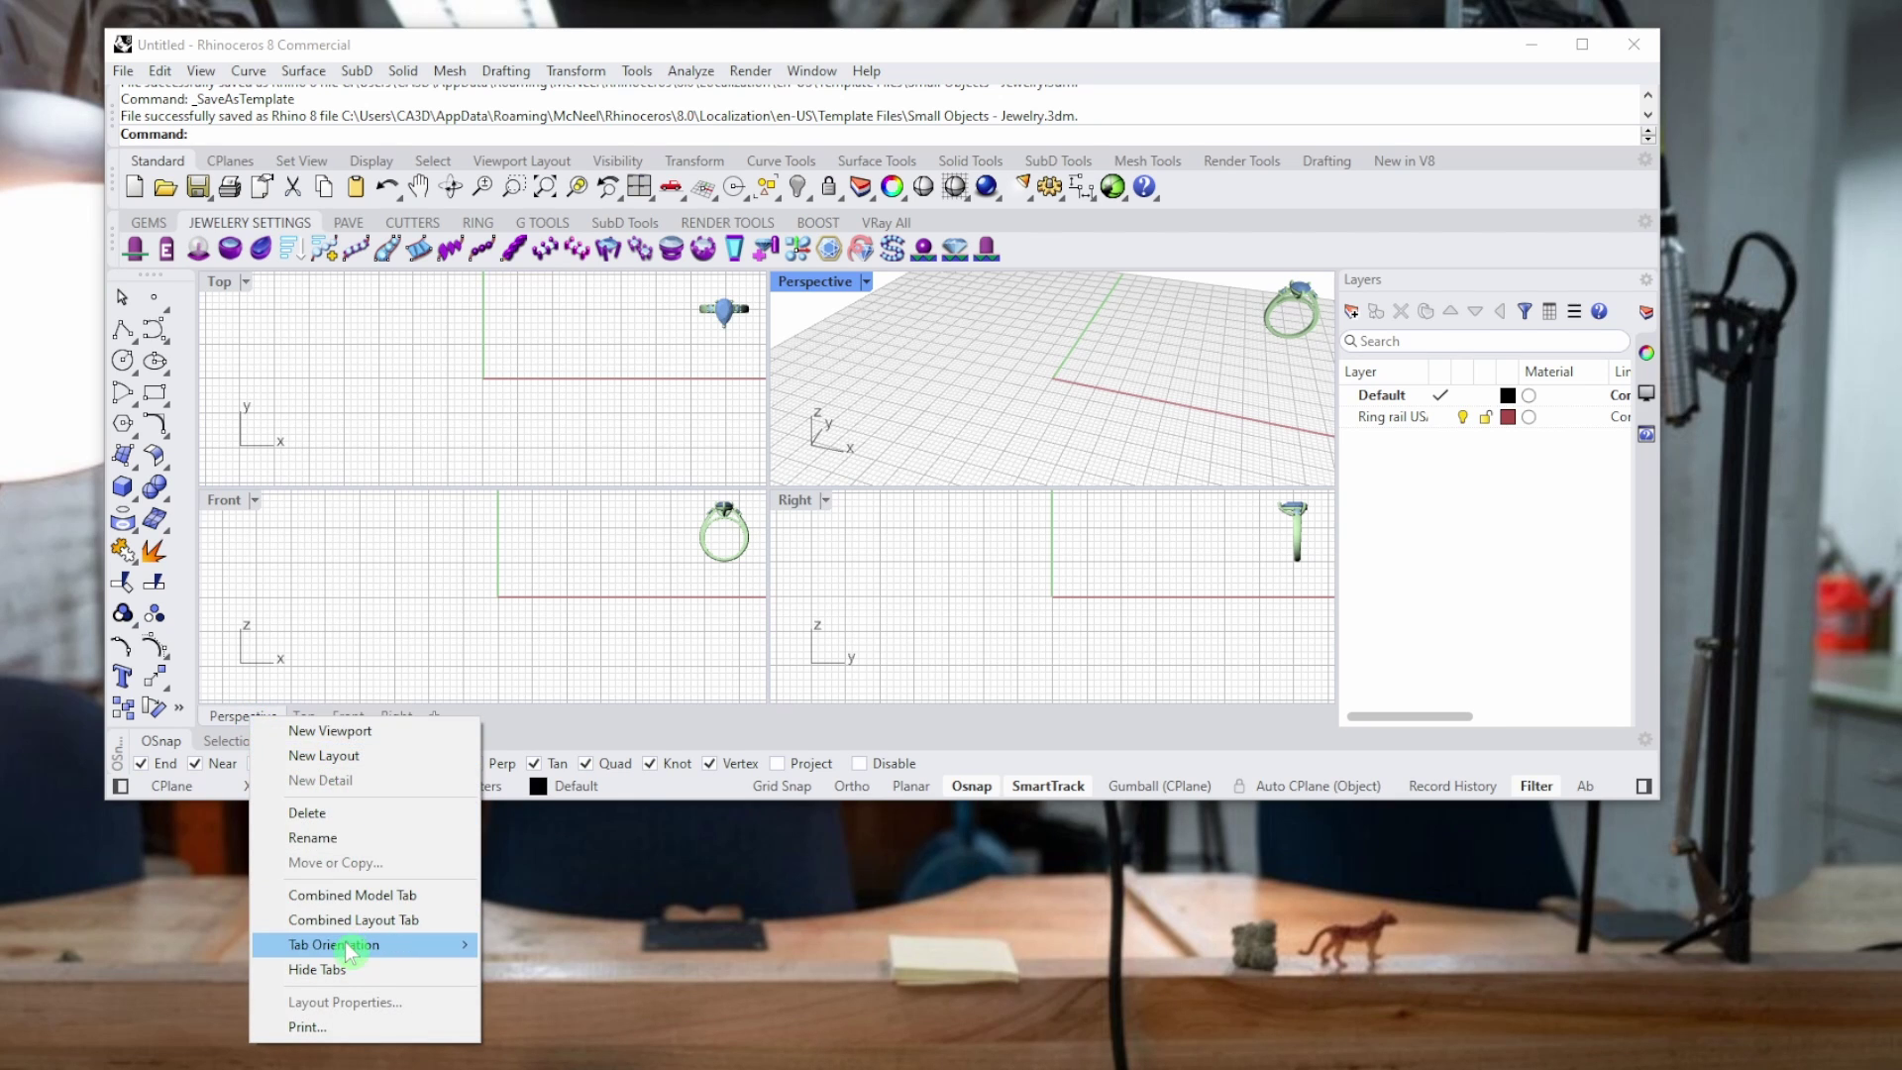
{"action": "left_click", "coordinate": [342, 975]}
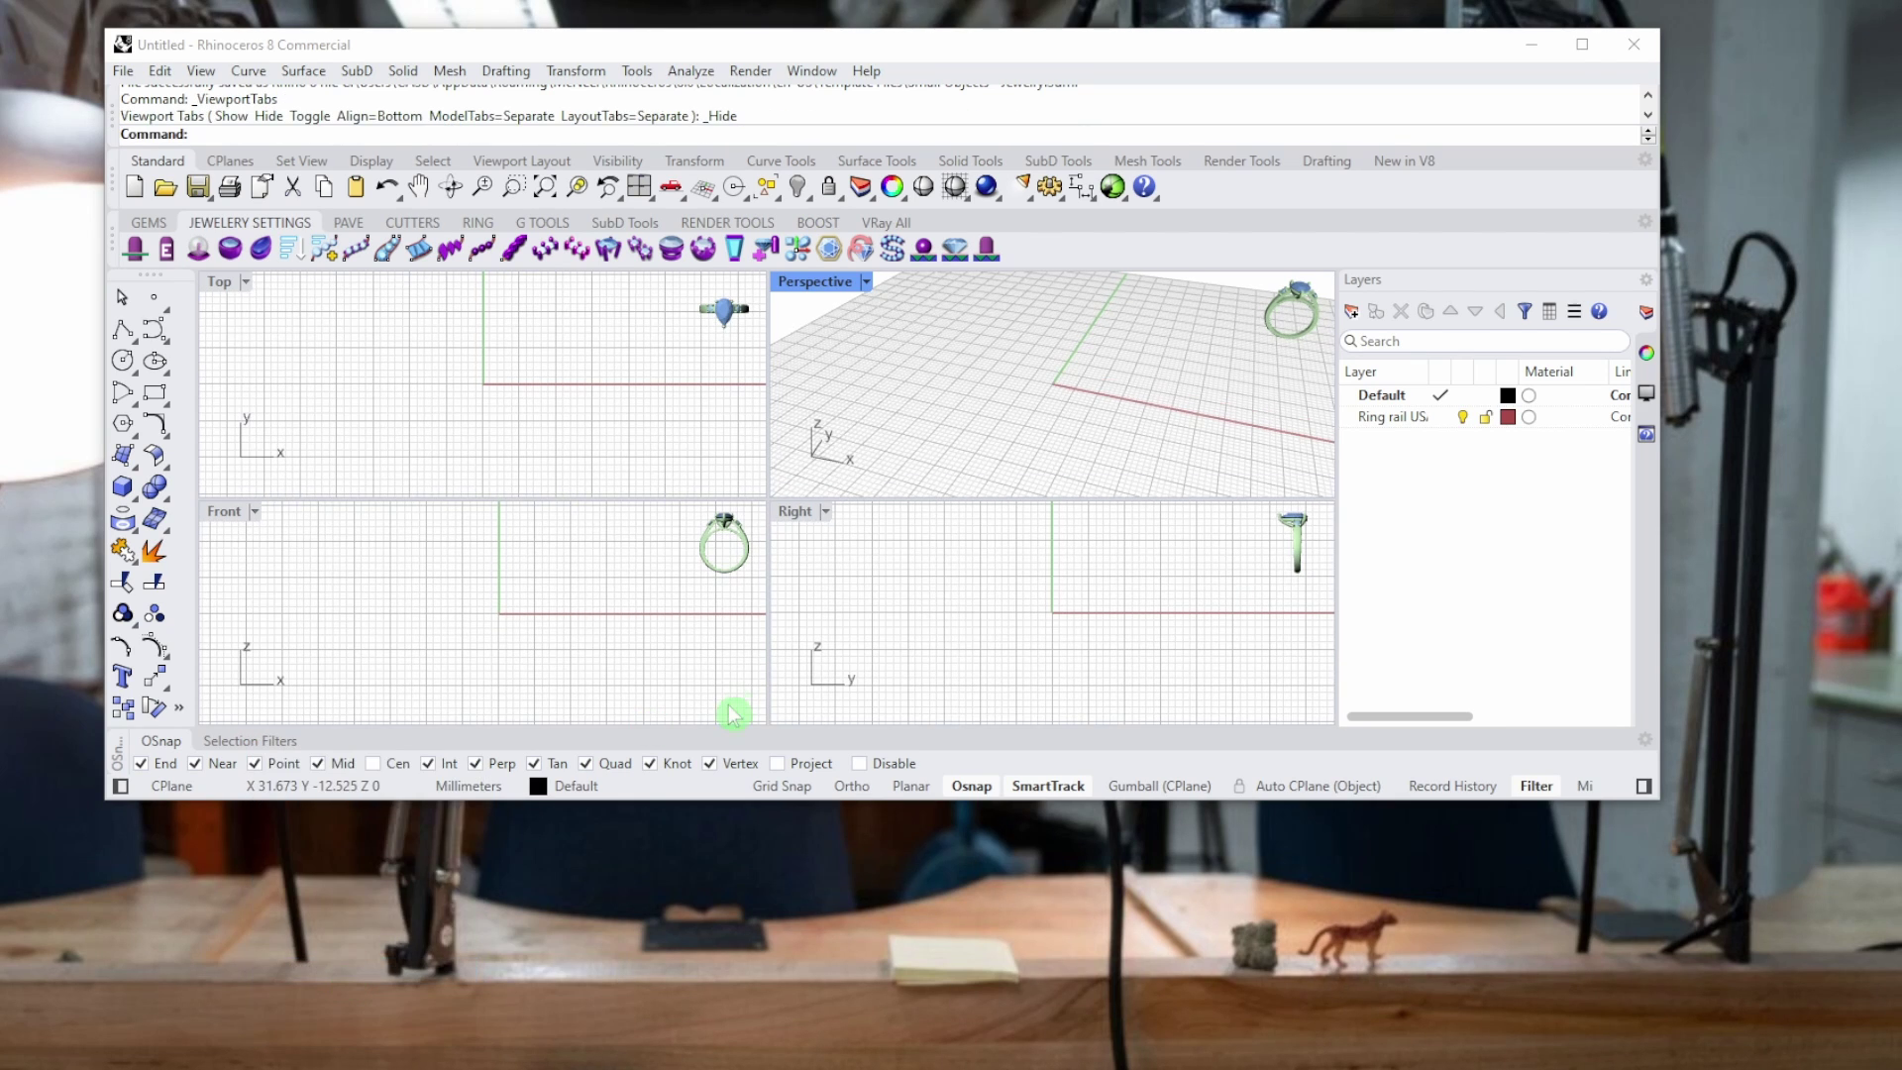
{"action": "left_click_drag", "start_coordinate": [693, 800], "coordinate": [757, 1055]}
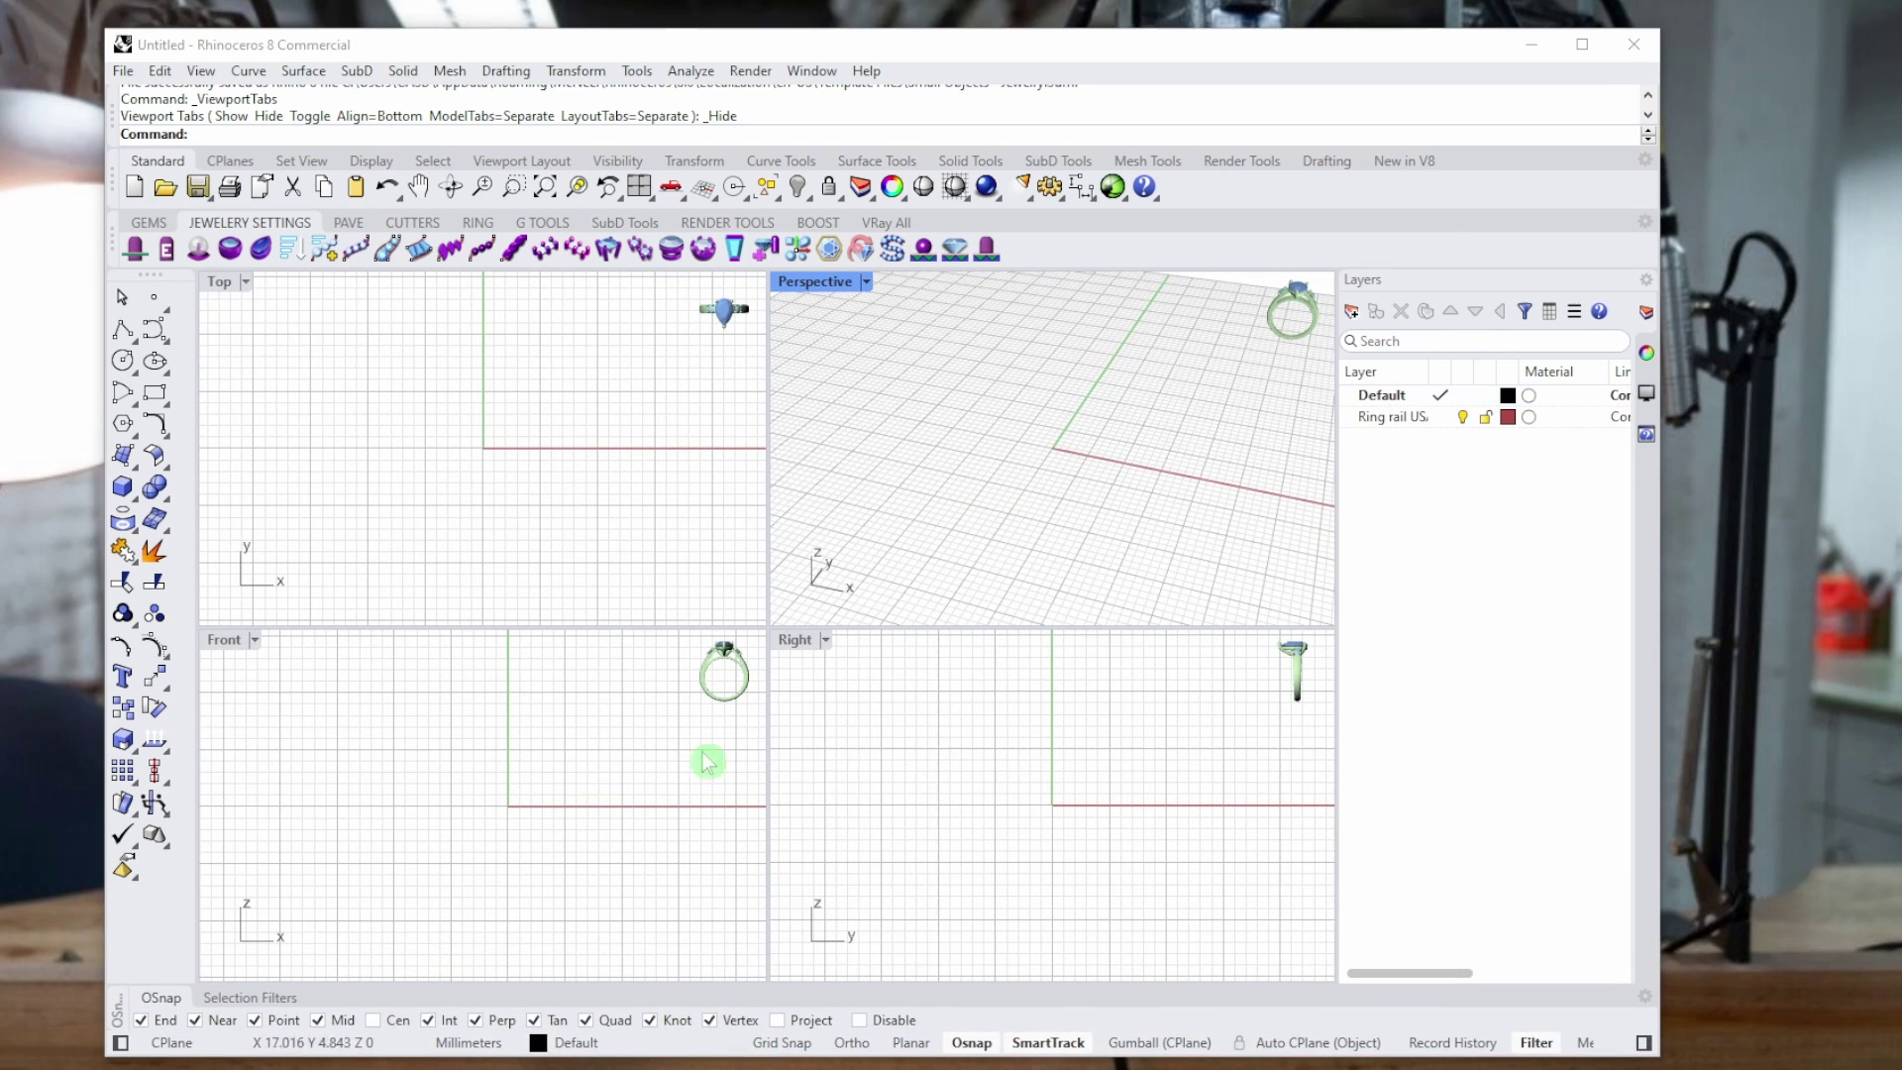
Check the status-bar current-layer list and switch the side panel back to Display settings.
{"action": "left_click", "coordinate": [577, 1045]}
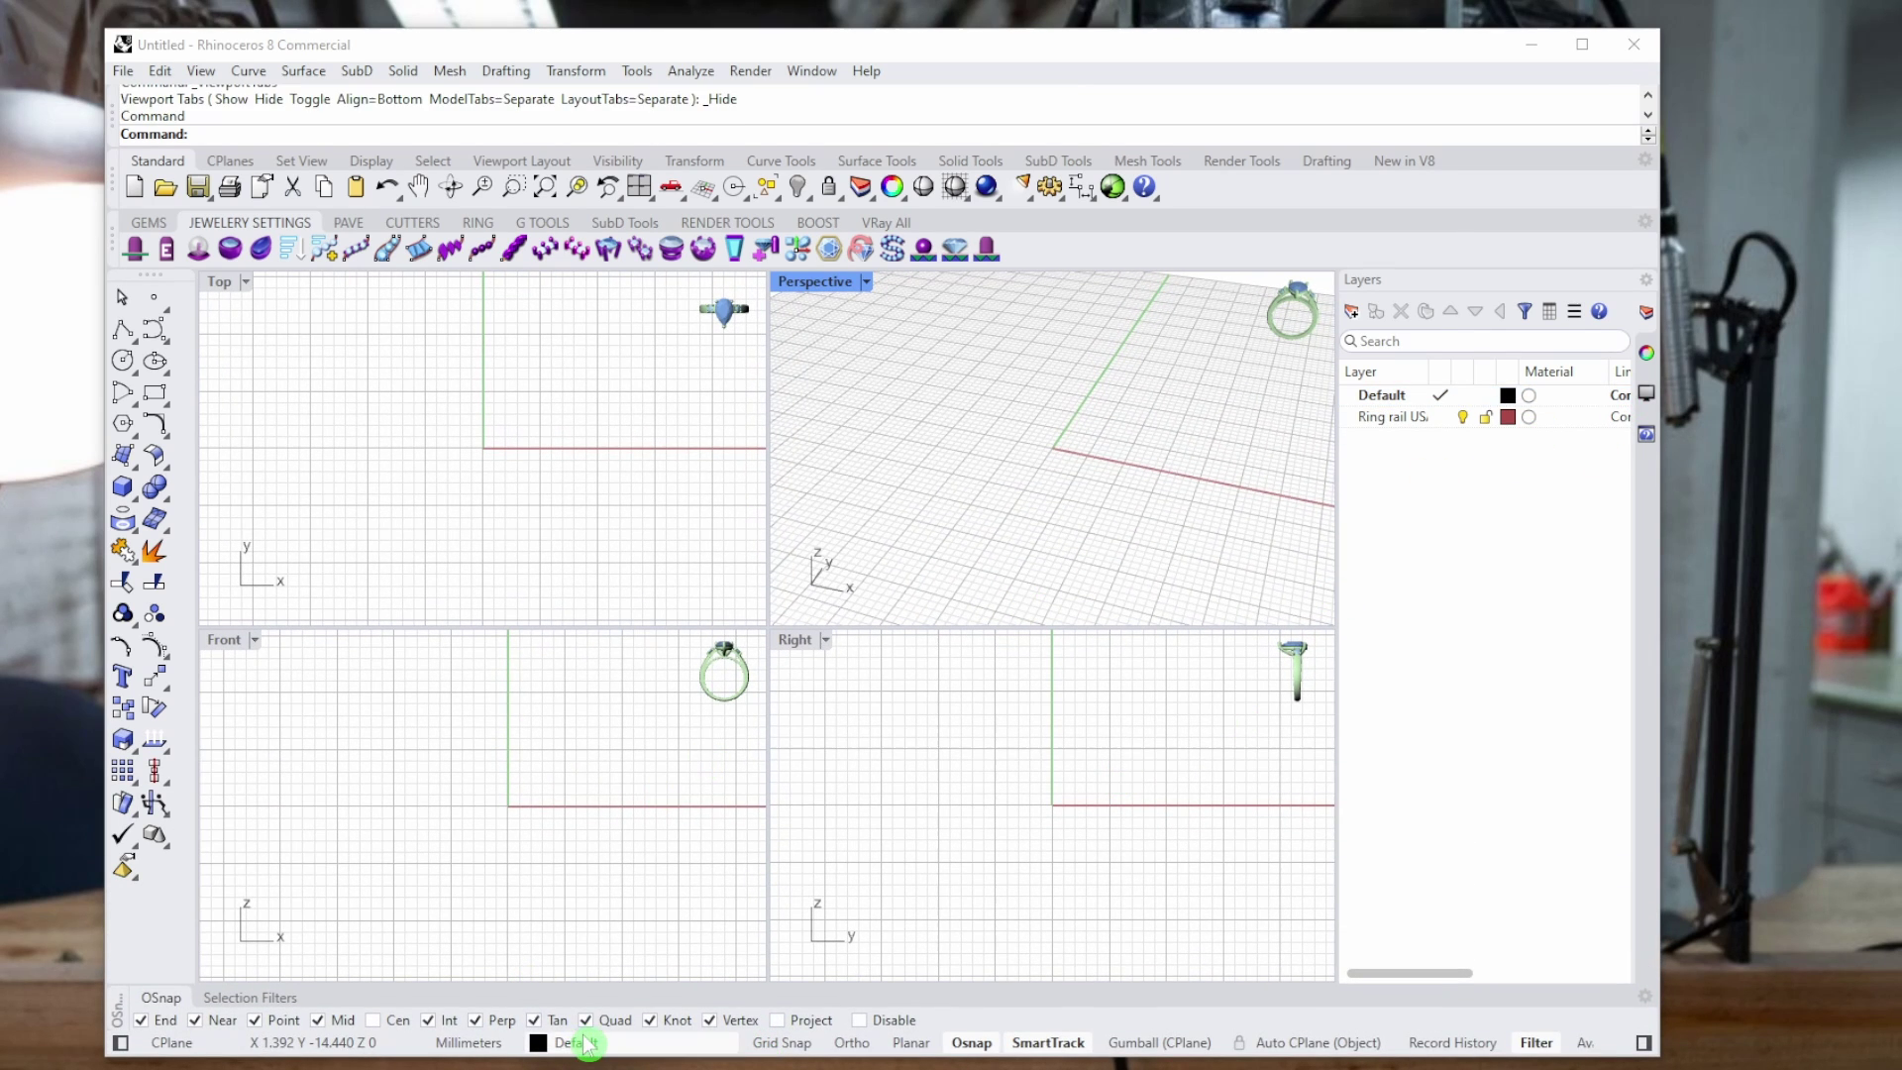
{"action": "double_click", "coordinate": [575, 1047]}
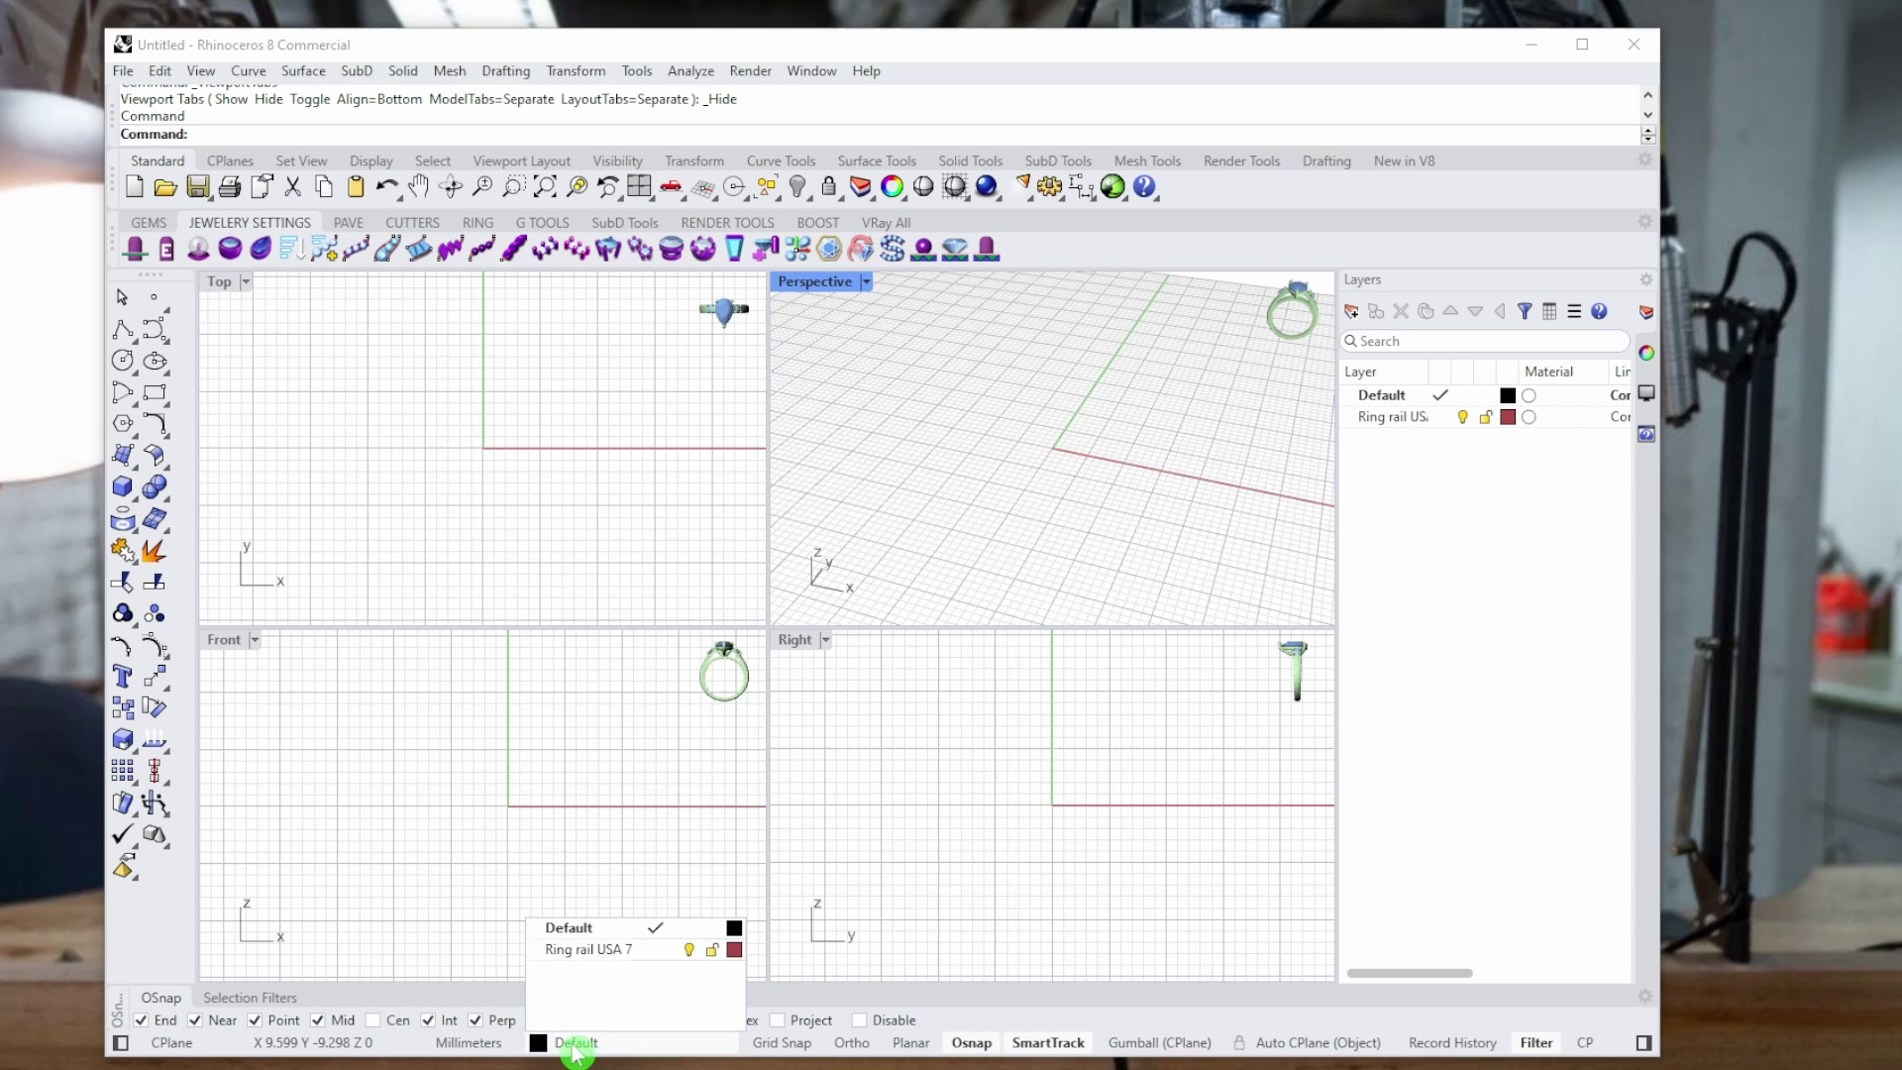
{"action": "left_click", "coordinate": [607, 842]}
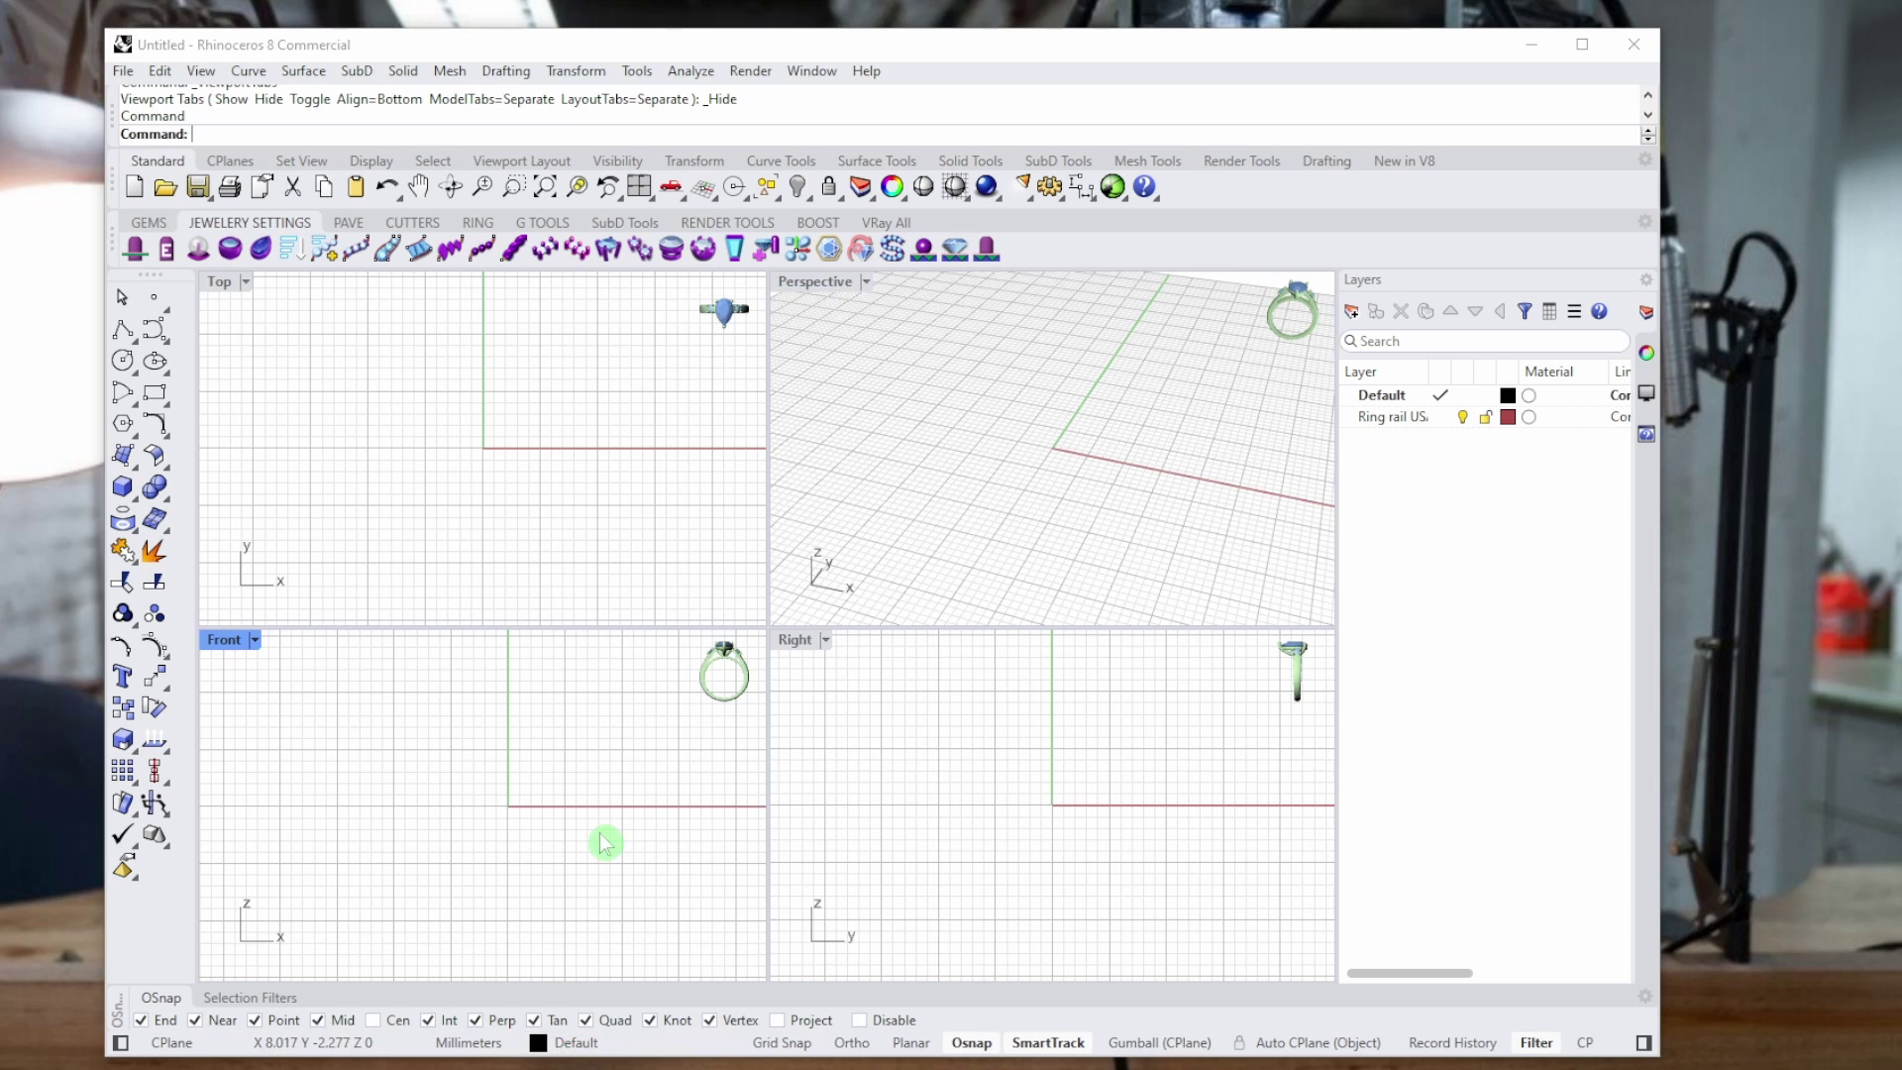
{"action": "left_click", "coordinate": [1660, 414]}
{"action": "left_click", "coordinate": [560, 1054]}
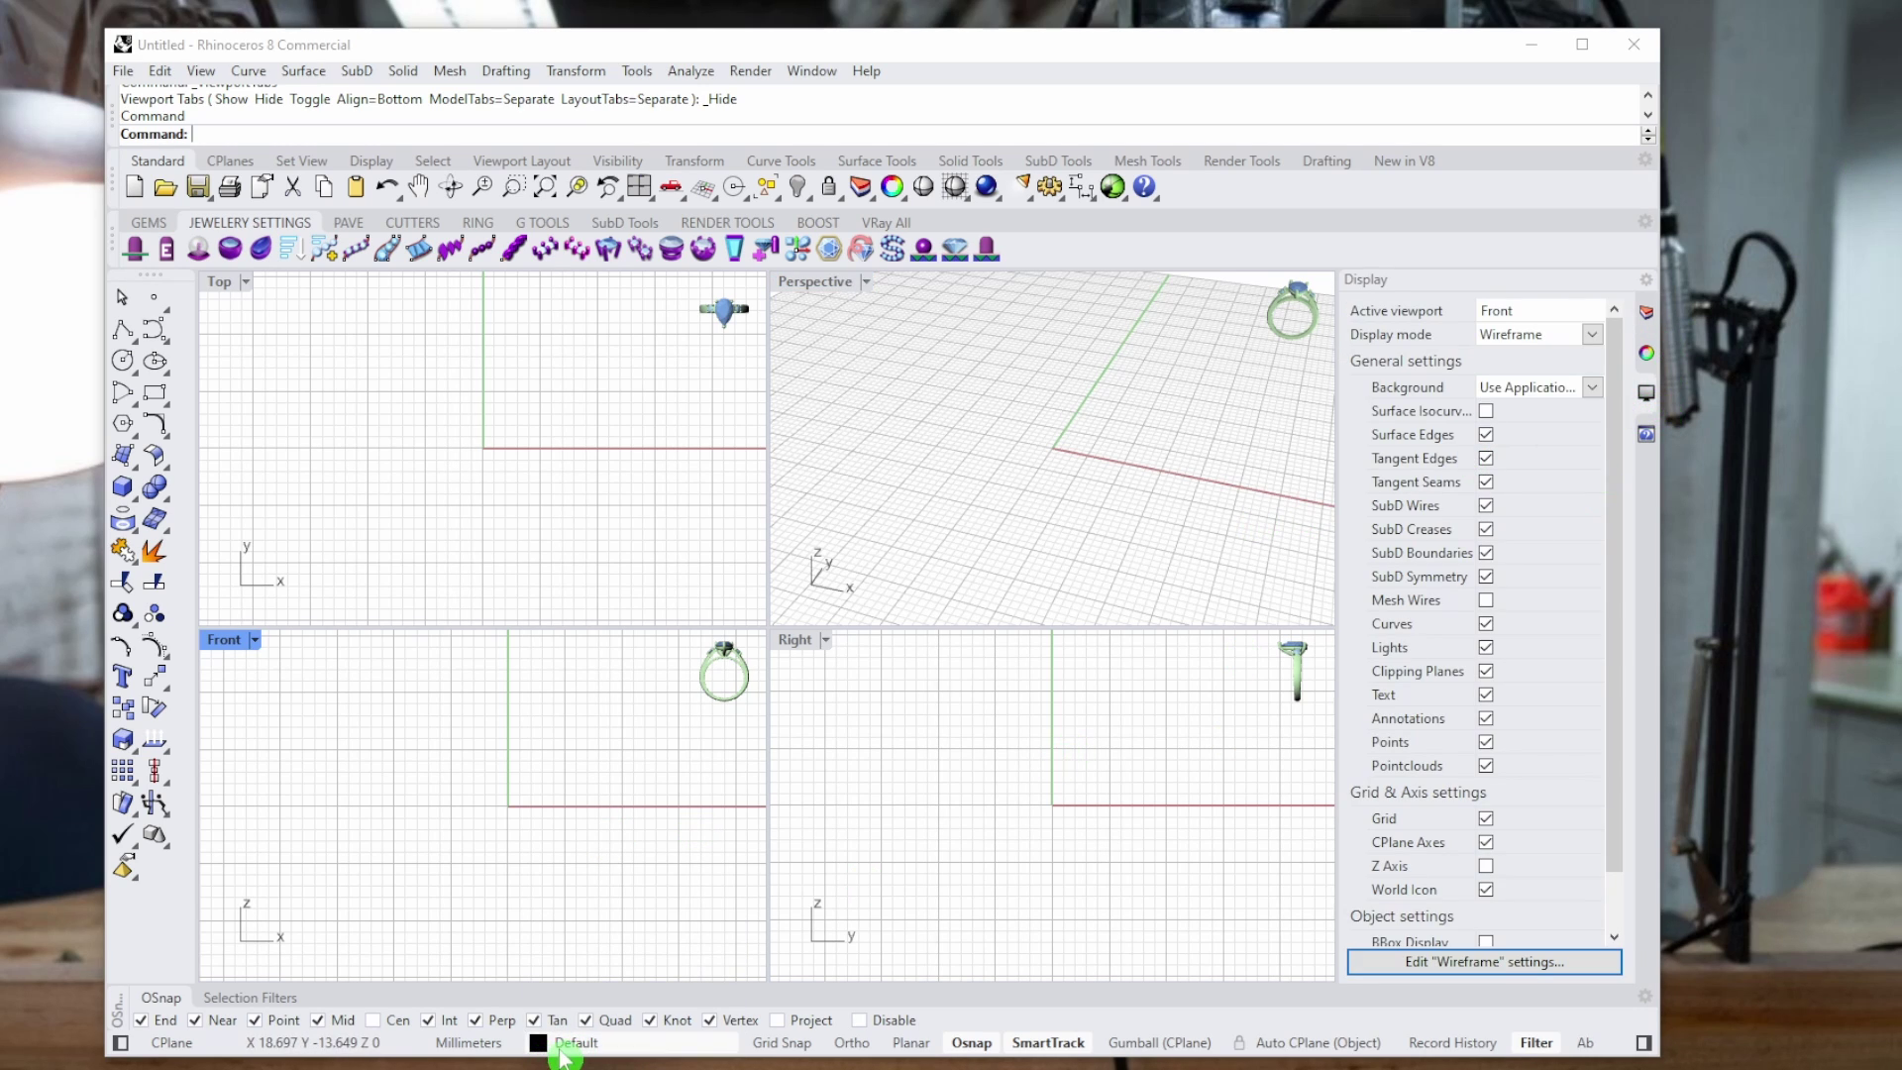
{"action": "left_click", "coordinate": [693, 953]}
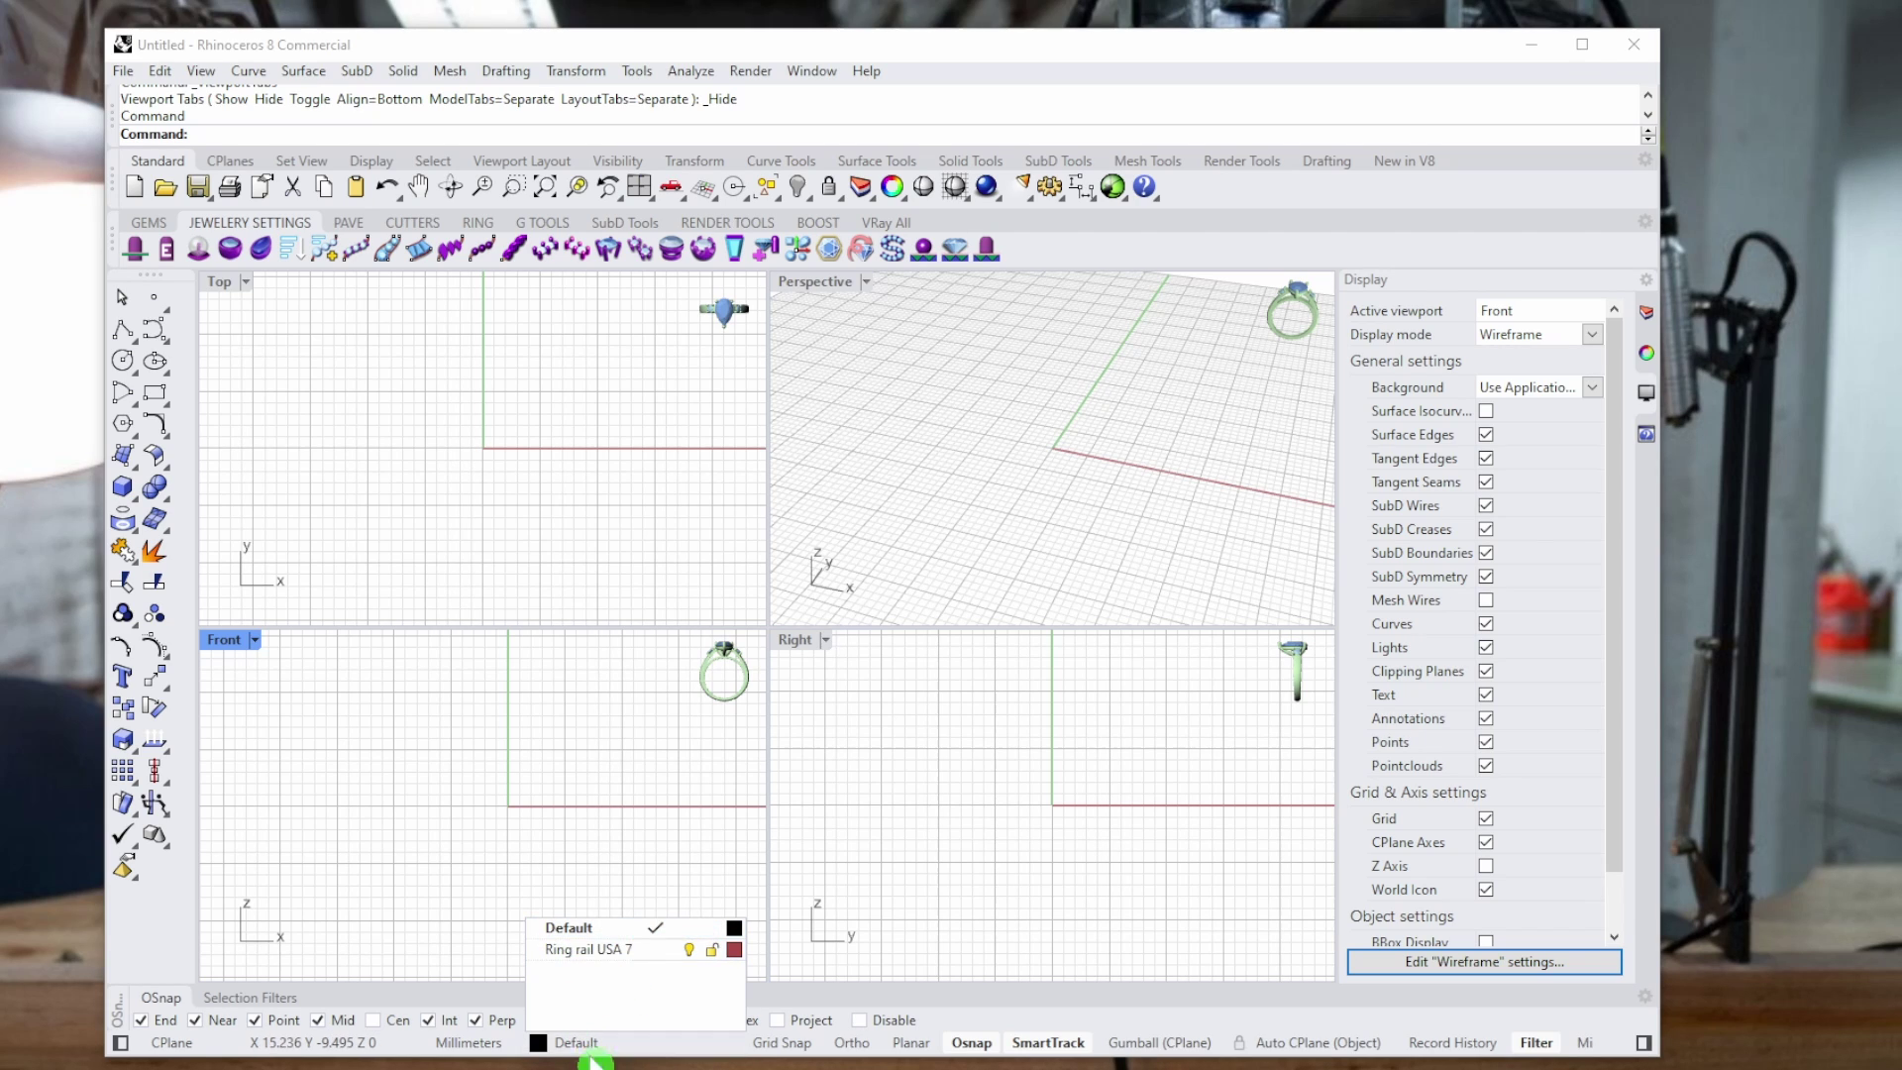
{"action": "left_click", "coordinate": [778, 858]}
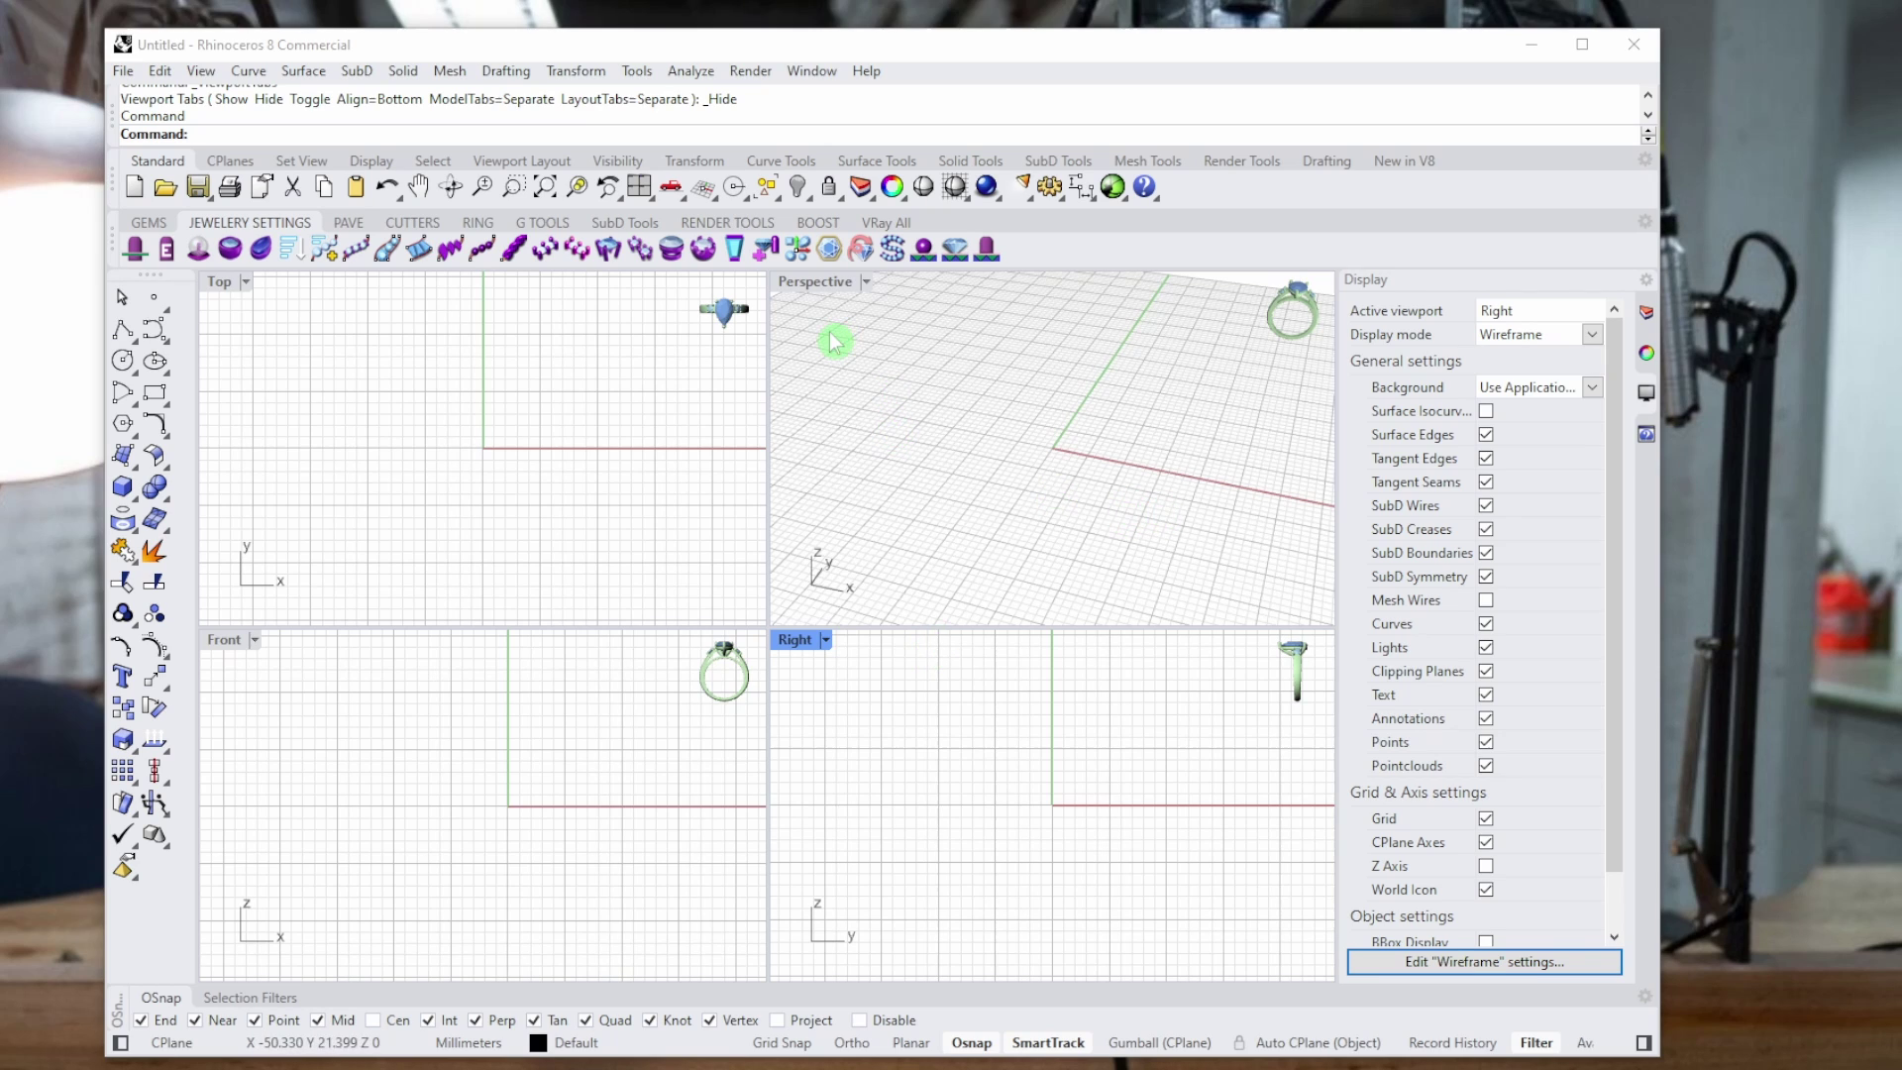
{"action": "left_click", "coordinate": [804, 287]}
{"action": "left_click", "coordinate": [216, 282]}
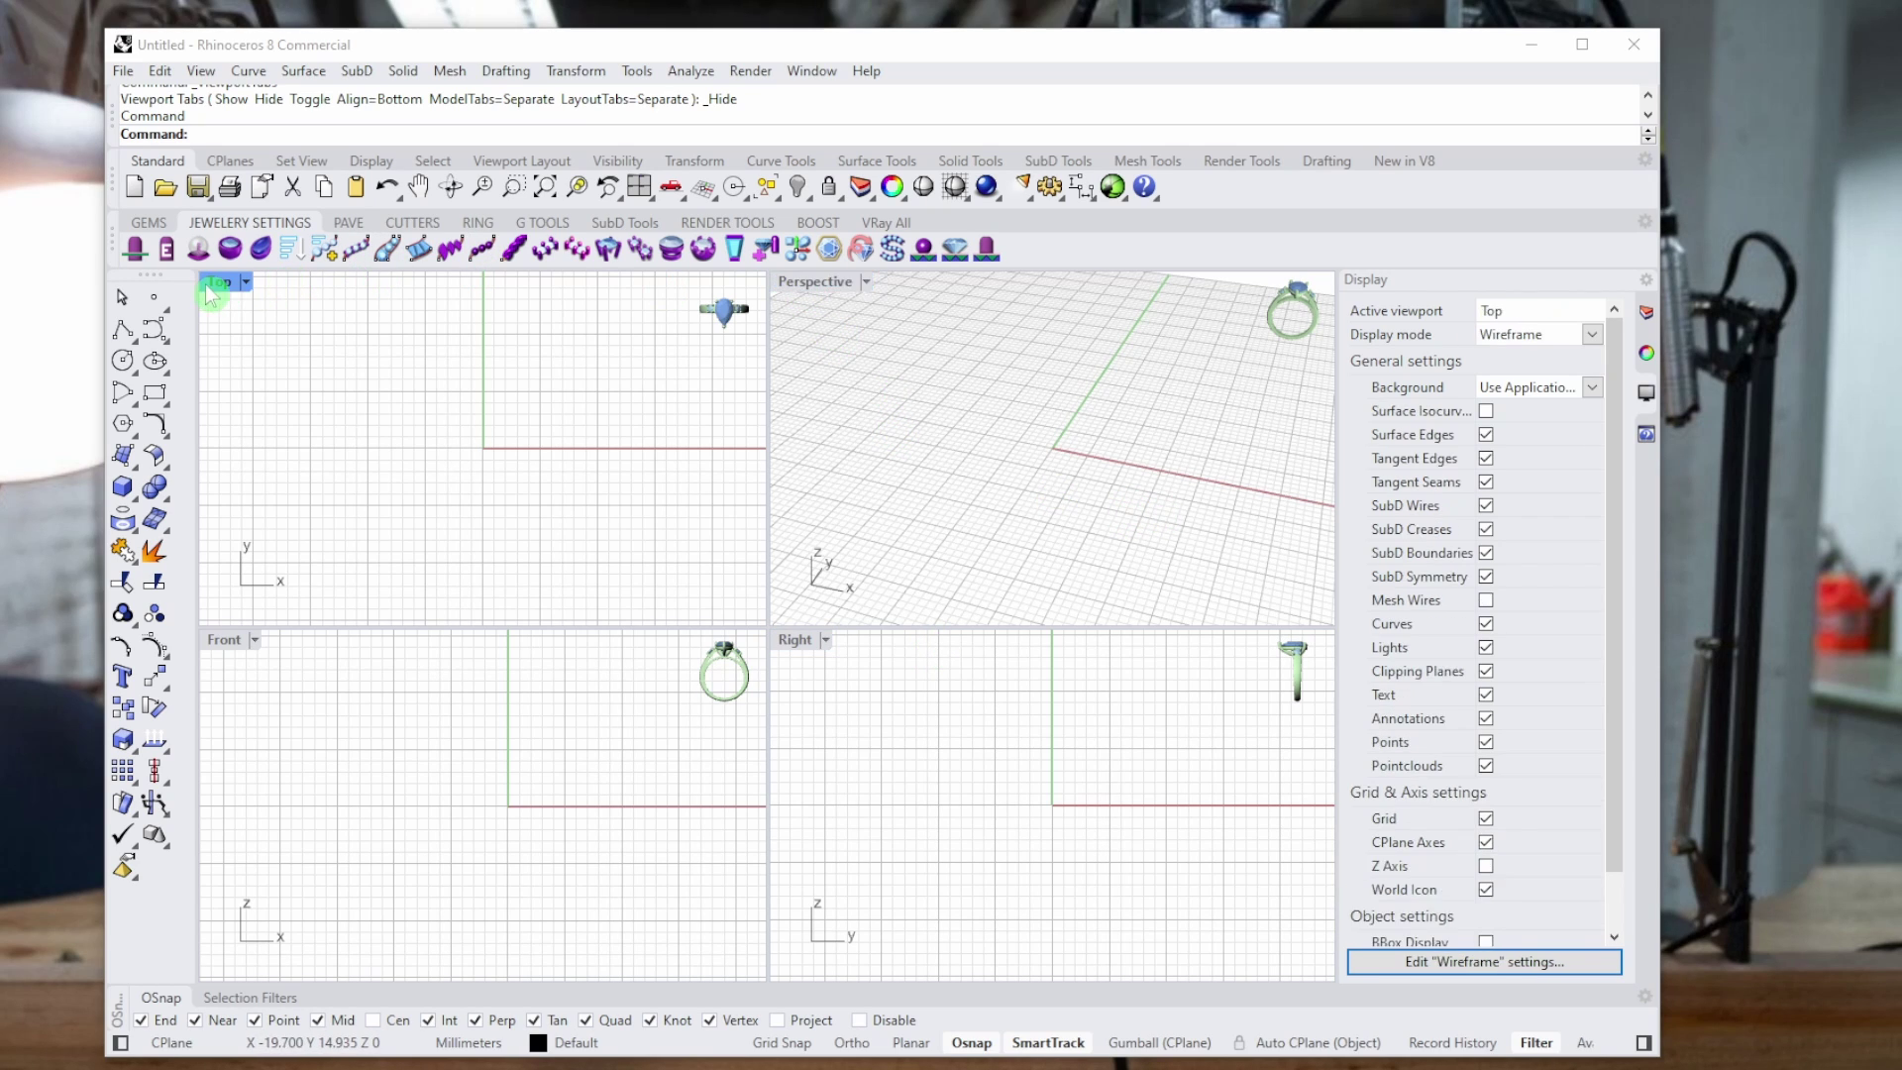
{"action": "left_click", "coordinate": [220, 636]}
{"action": "left_click", "coordinate": [796, 639]}
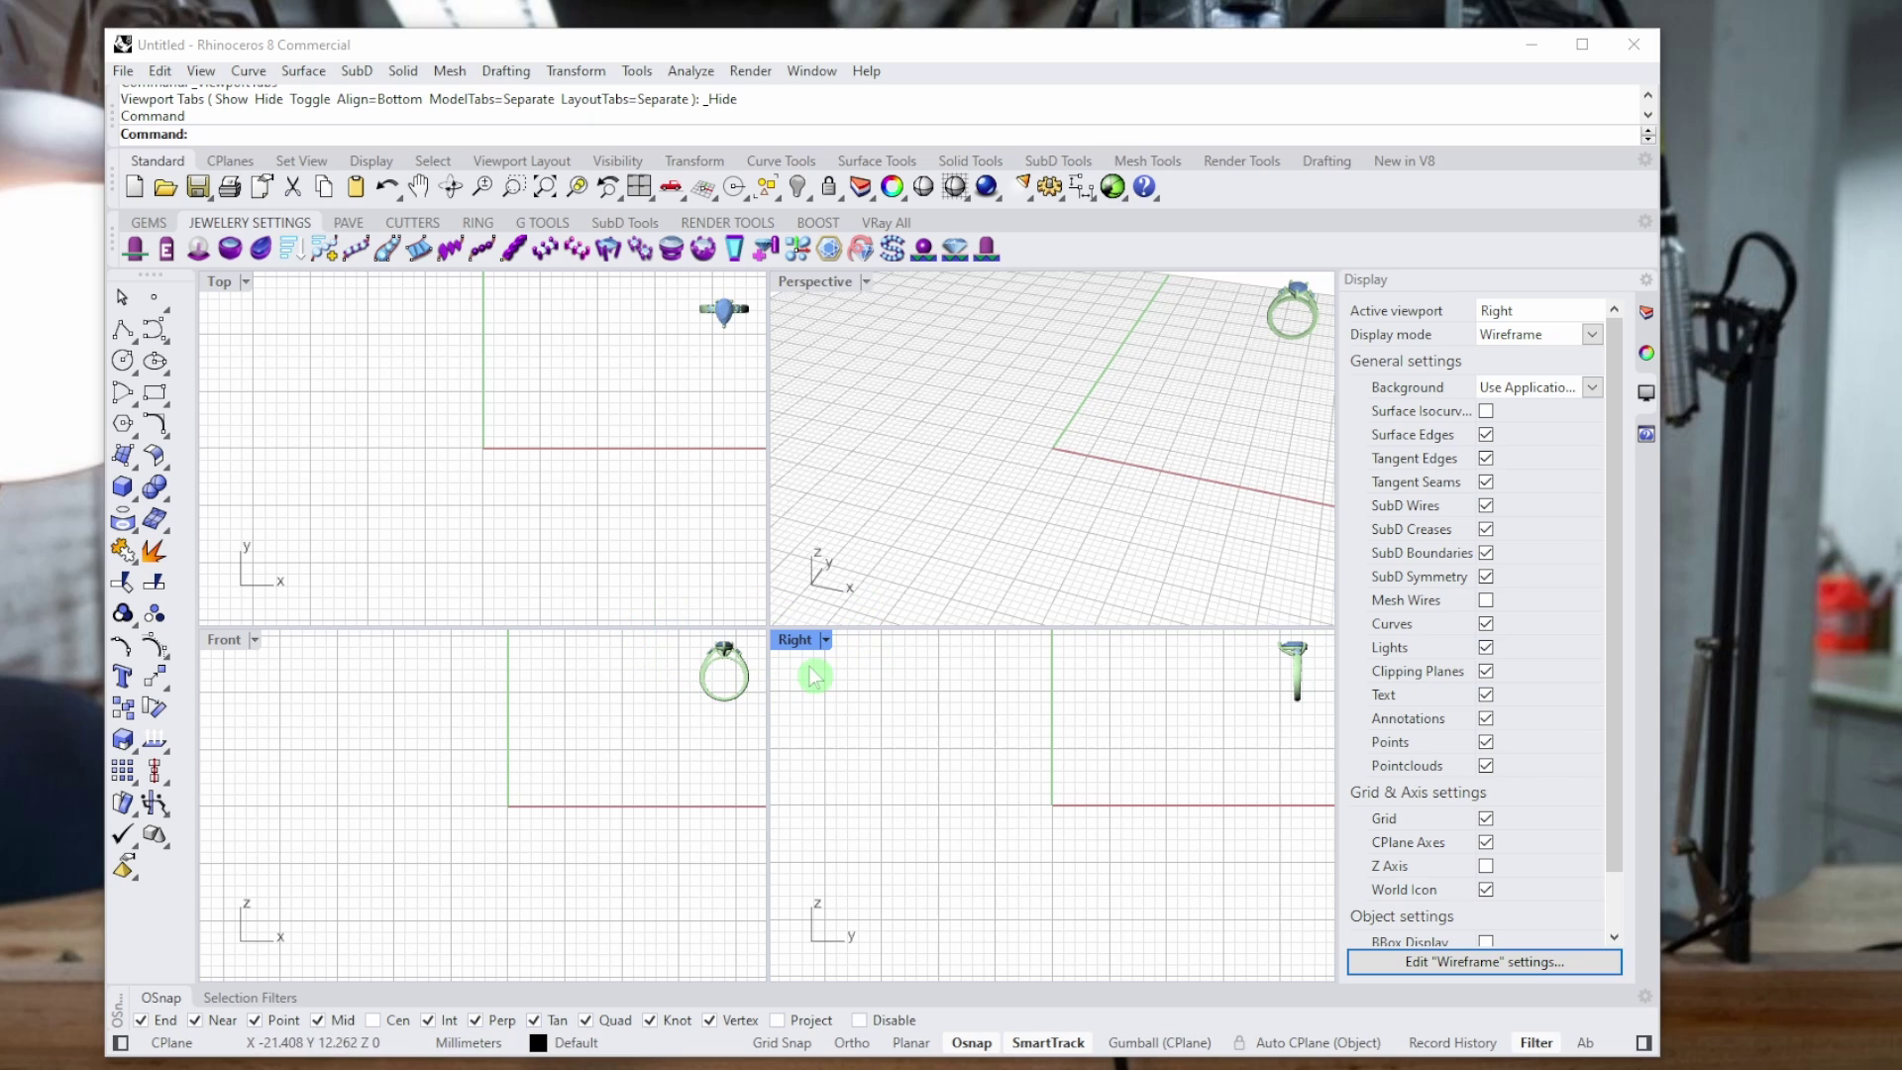
{"action": "left_click", "coordinate": [435, 511]}
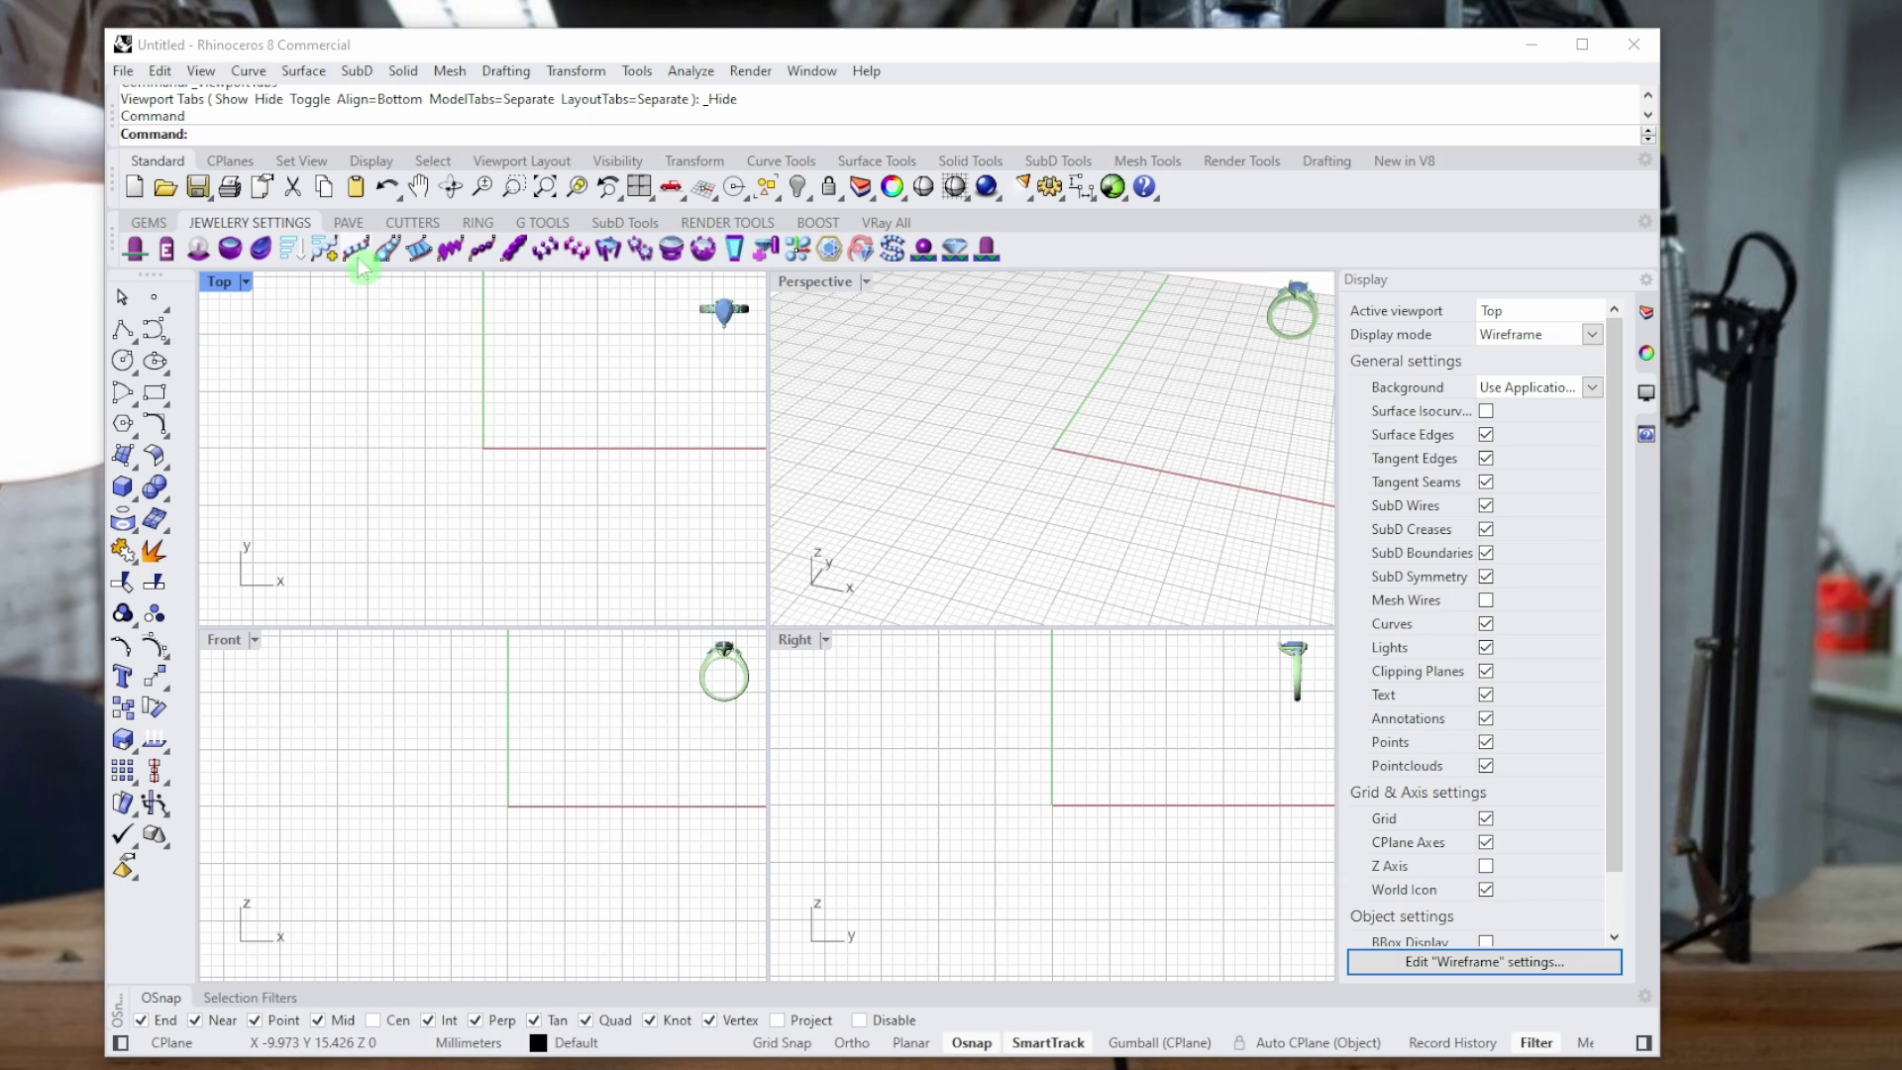
{"action": "left_click", "coordinate": [353, 226]}
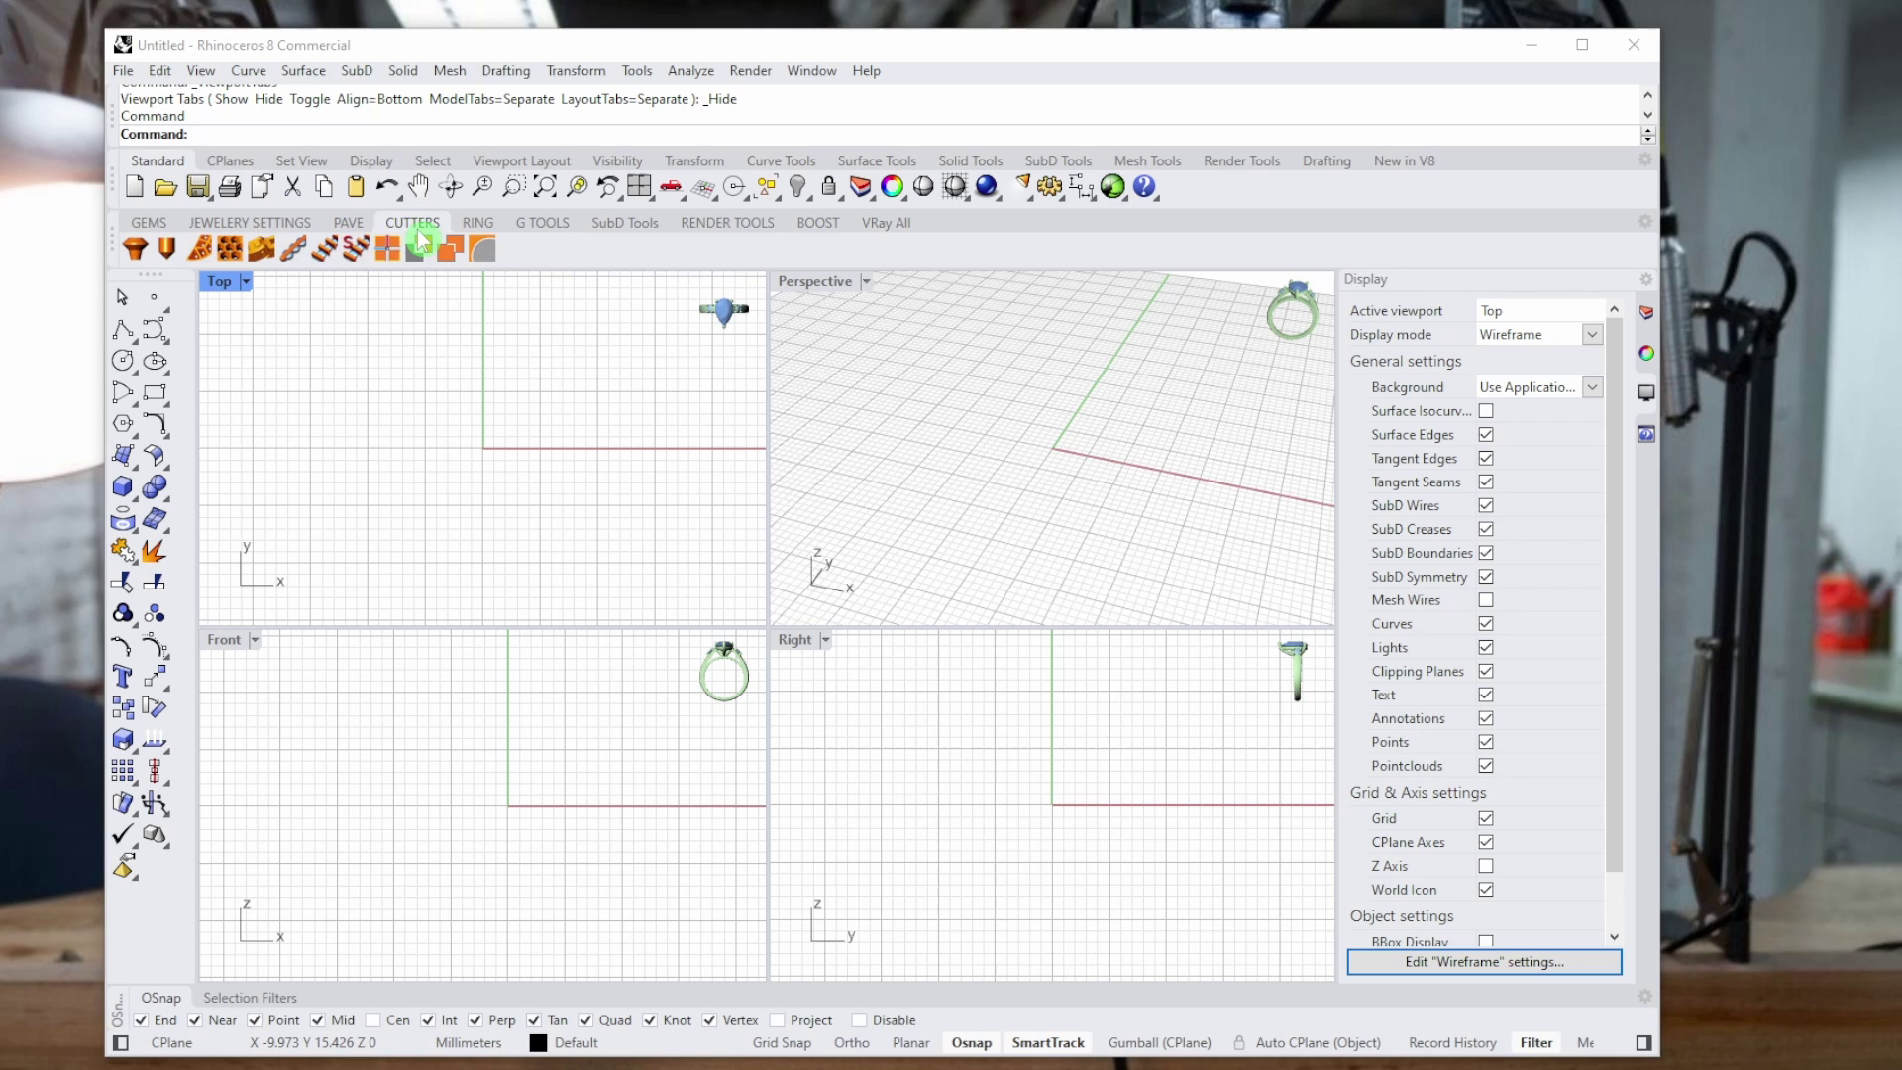
{"action": "left_click", "coordinate": [565, 228]}
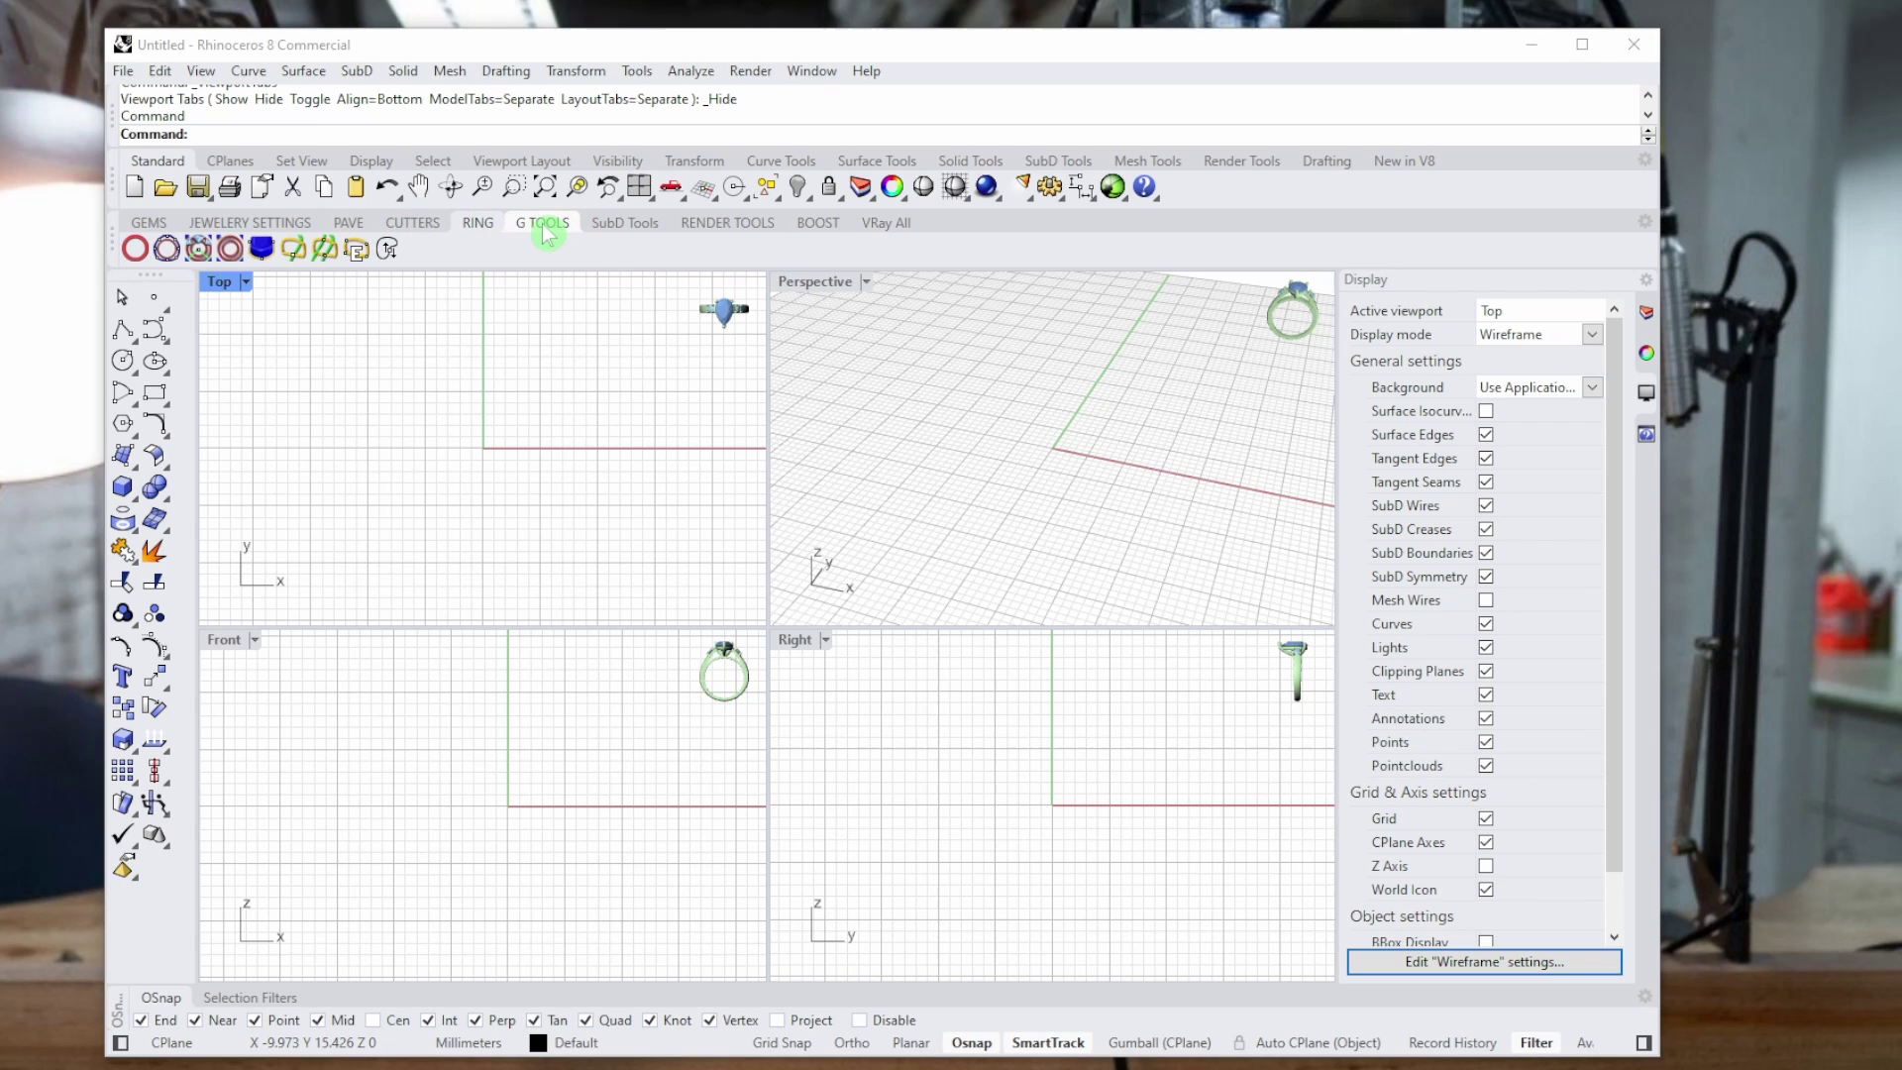
{"action": "left_click", "coordinate": [629, 223]}
{"action": "left_click", "coordinate": [733, 223]}
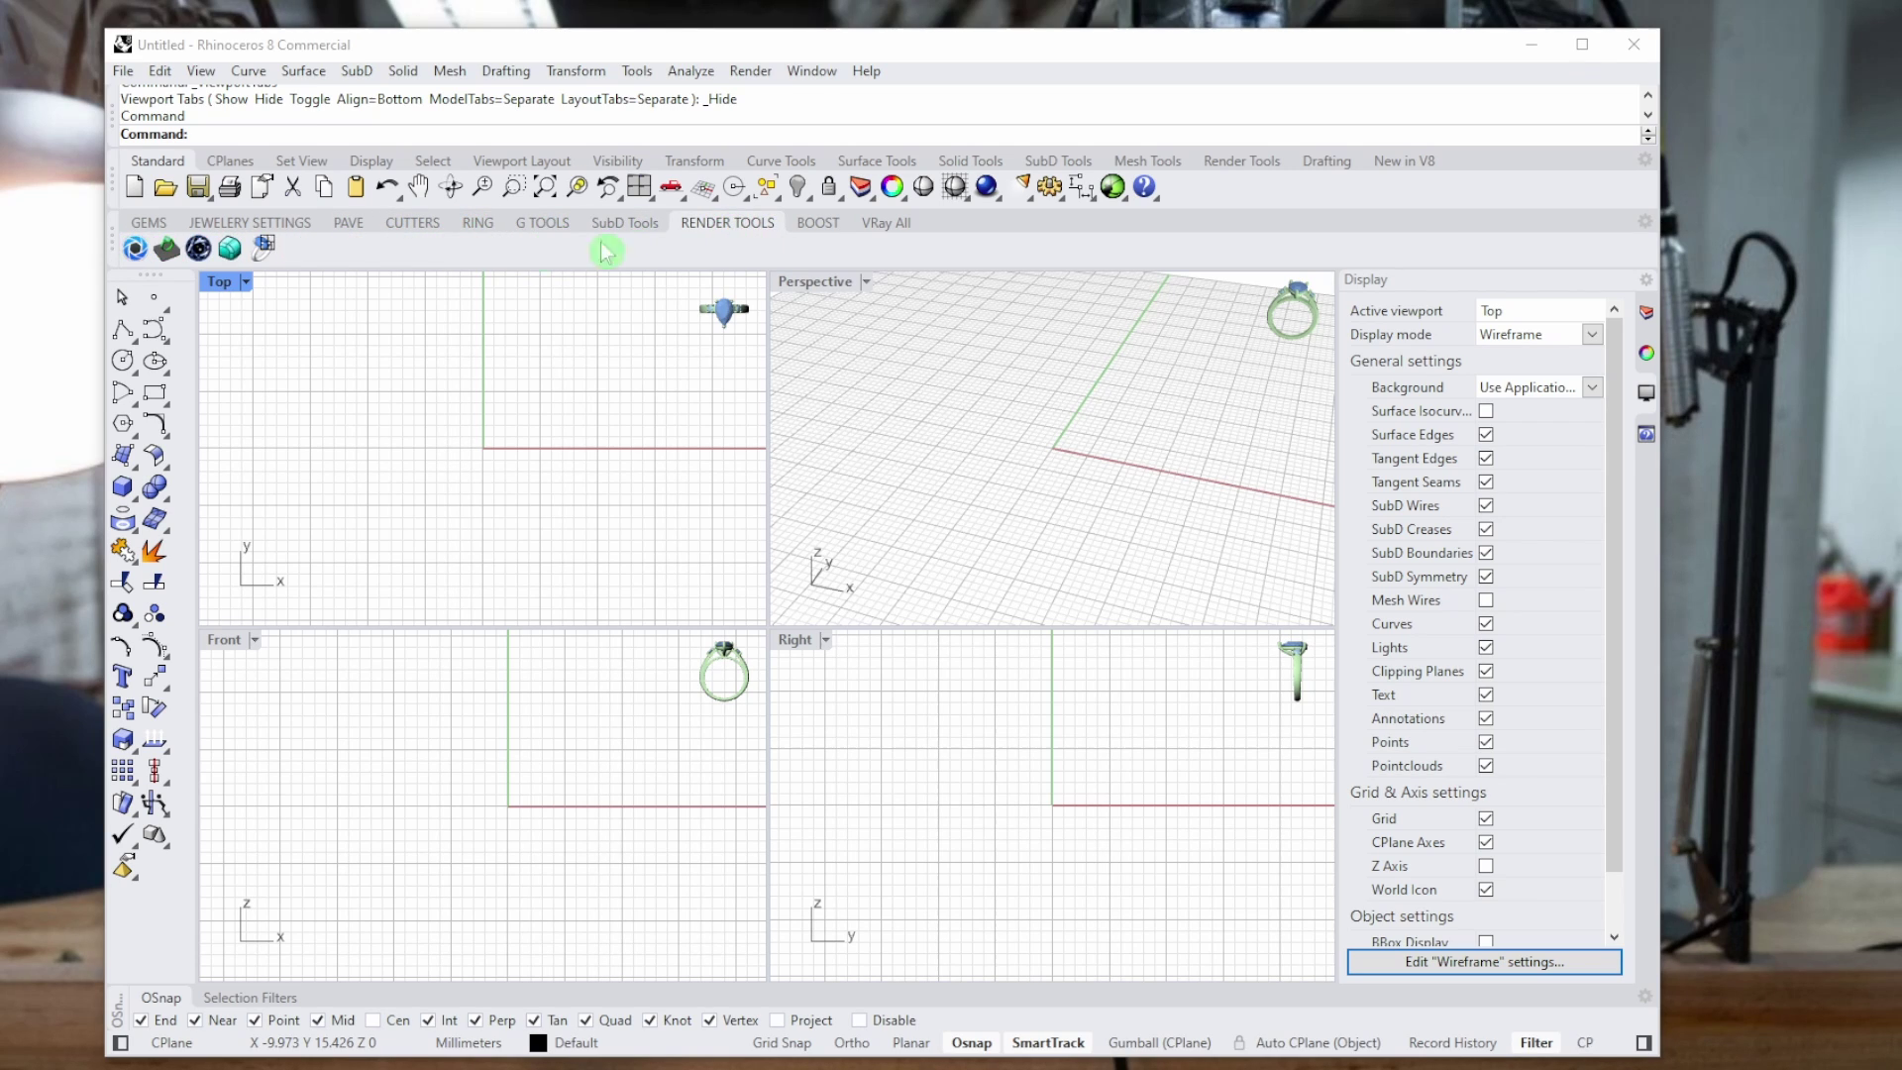
{"action": "left_click", "coordinate": [250, 223]}
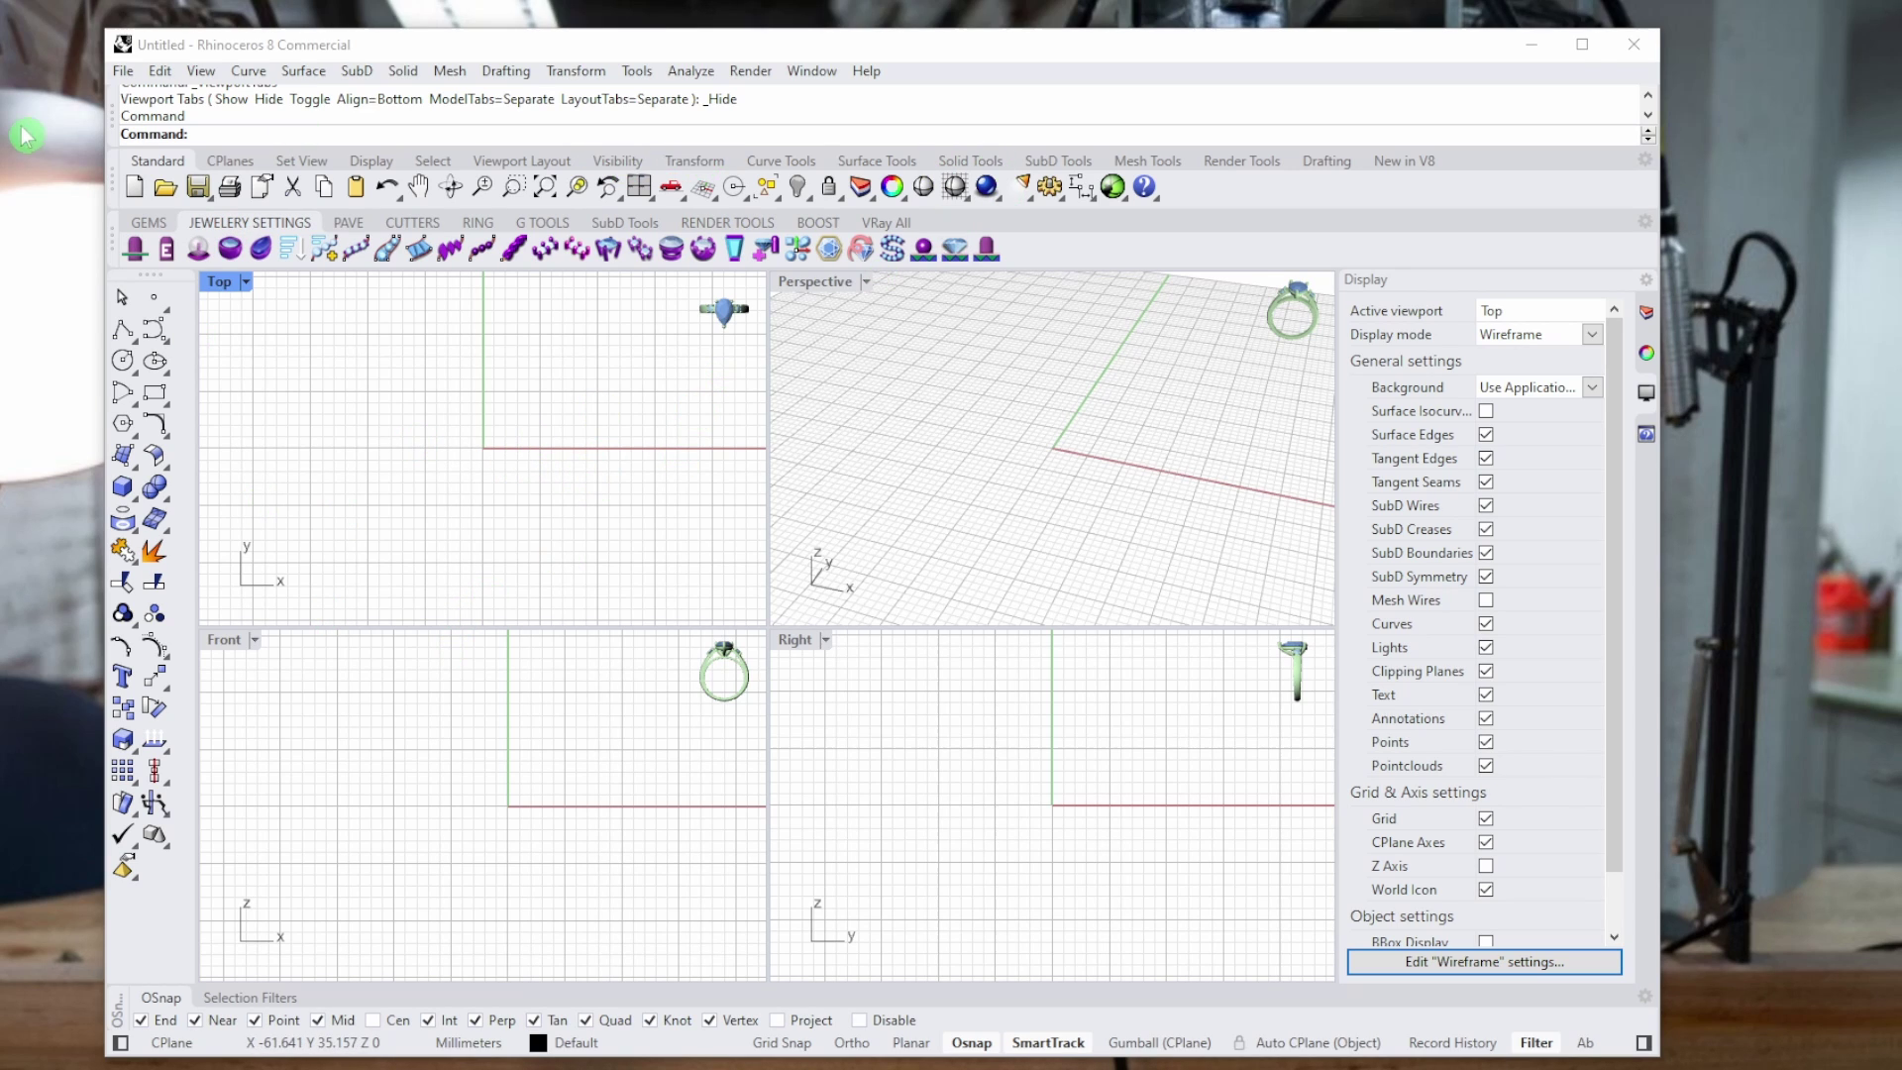
Show the New in V8 tool set in the upper toolbar.
{"action": "left_click", "coordinate": [1405, 162]}
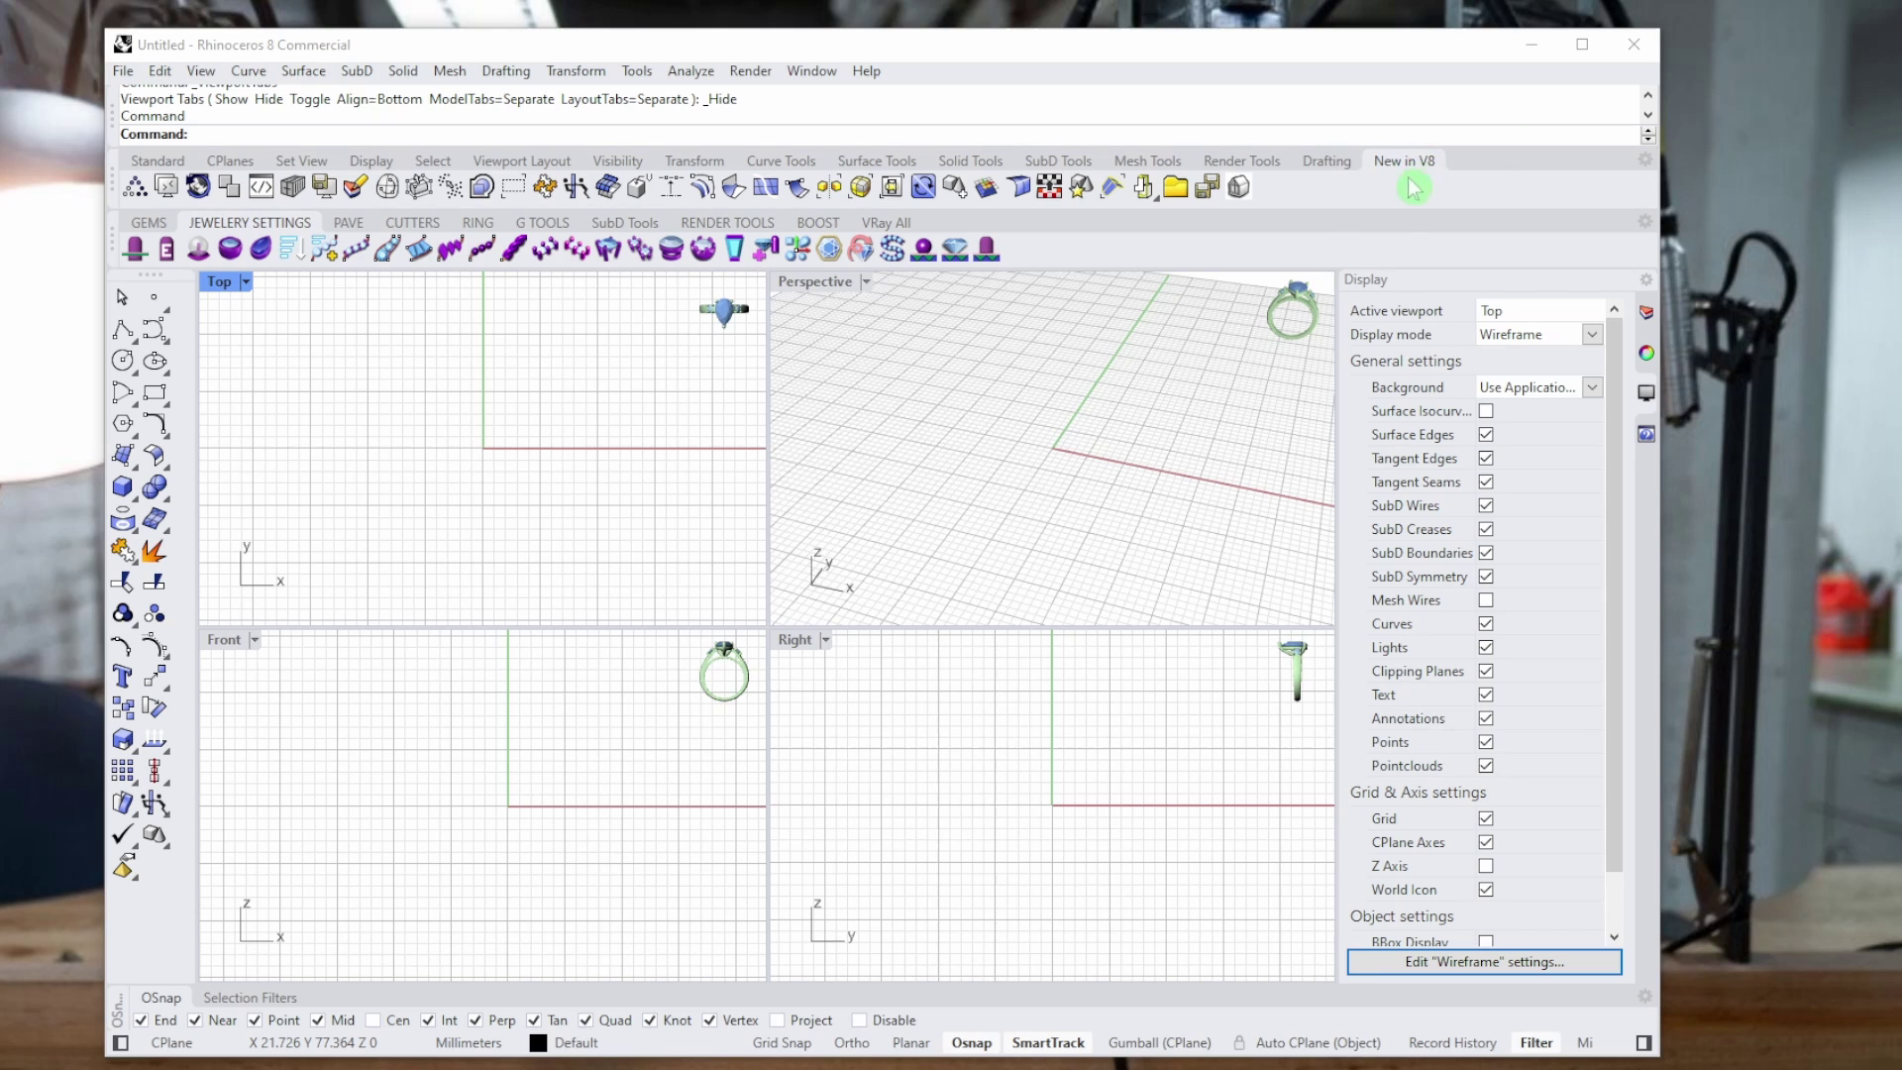